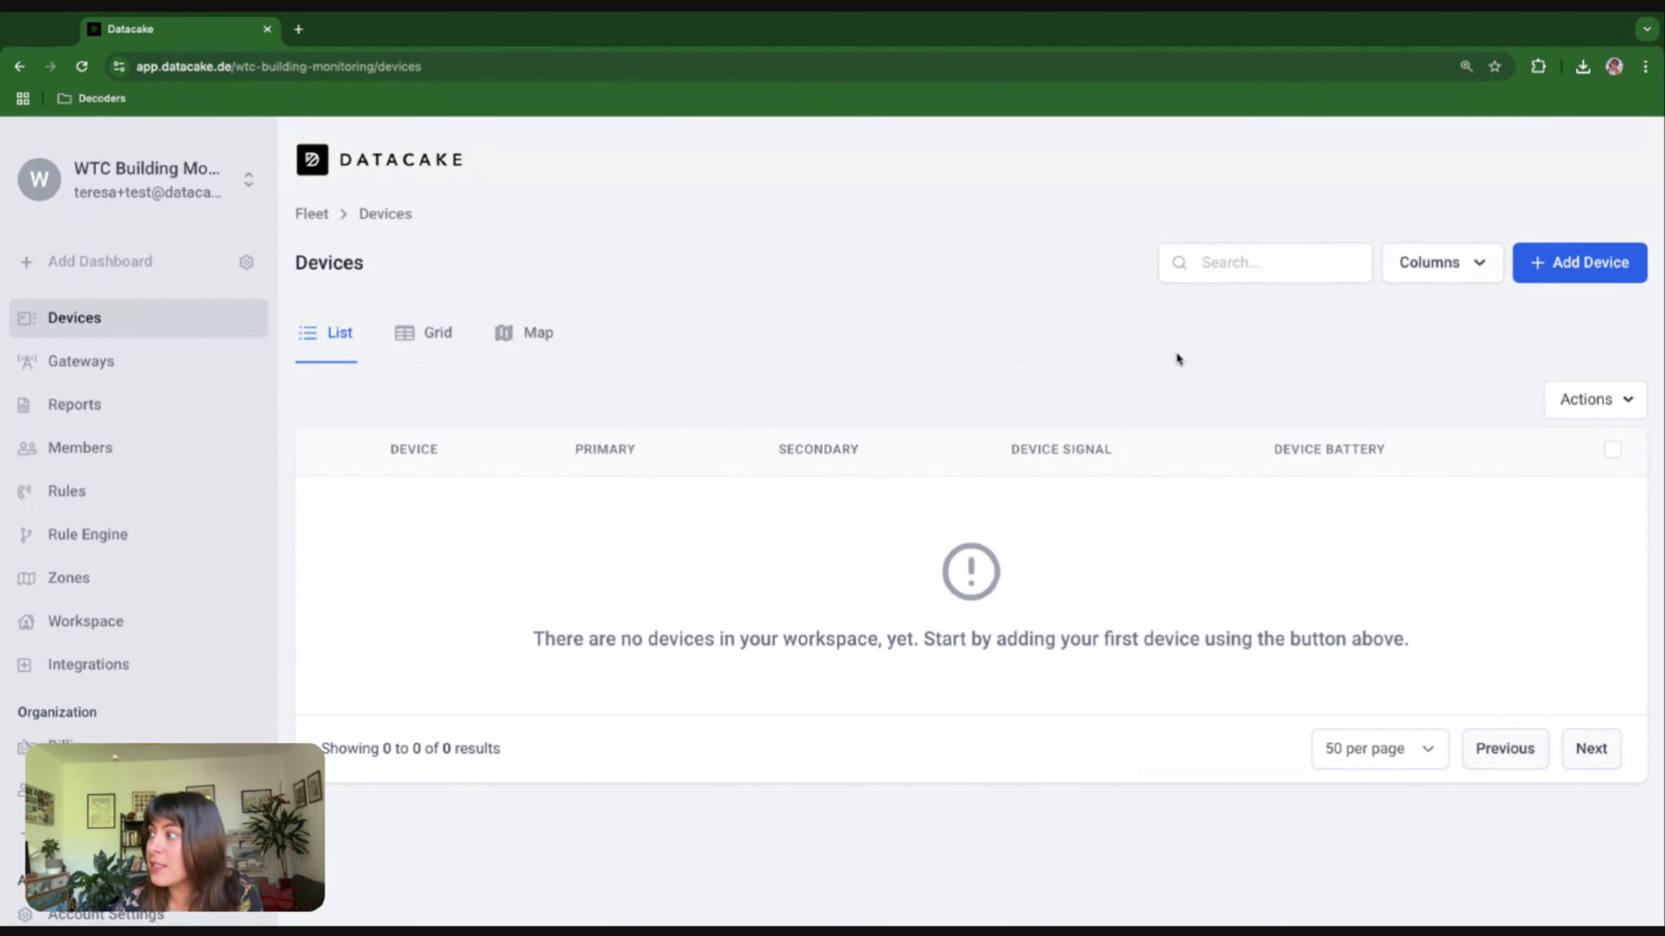
Start adding LoRaWAN devices as a new product, searching for thermokon and choosing the Thermokon Air Quality Sensors (LA+/LK+) template
left_click(1585, 271)
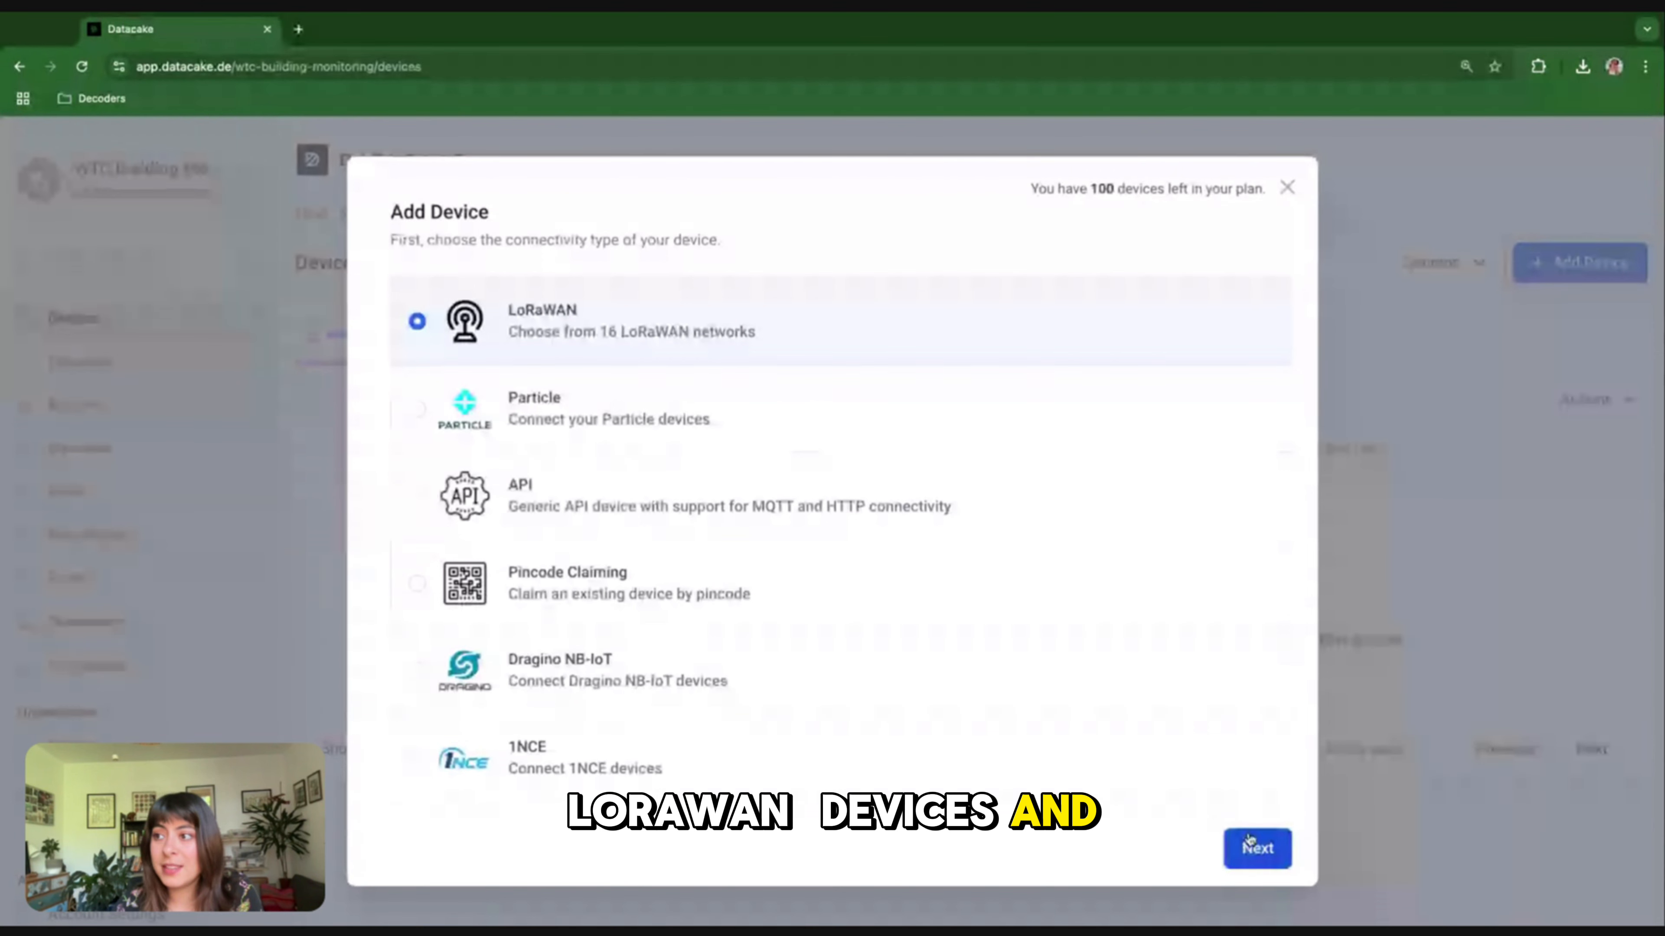
left_click(1257, 848)
scroll(729, 569, "down", 1)
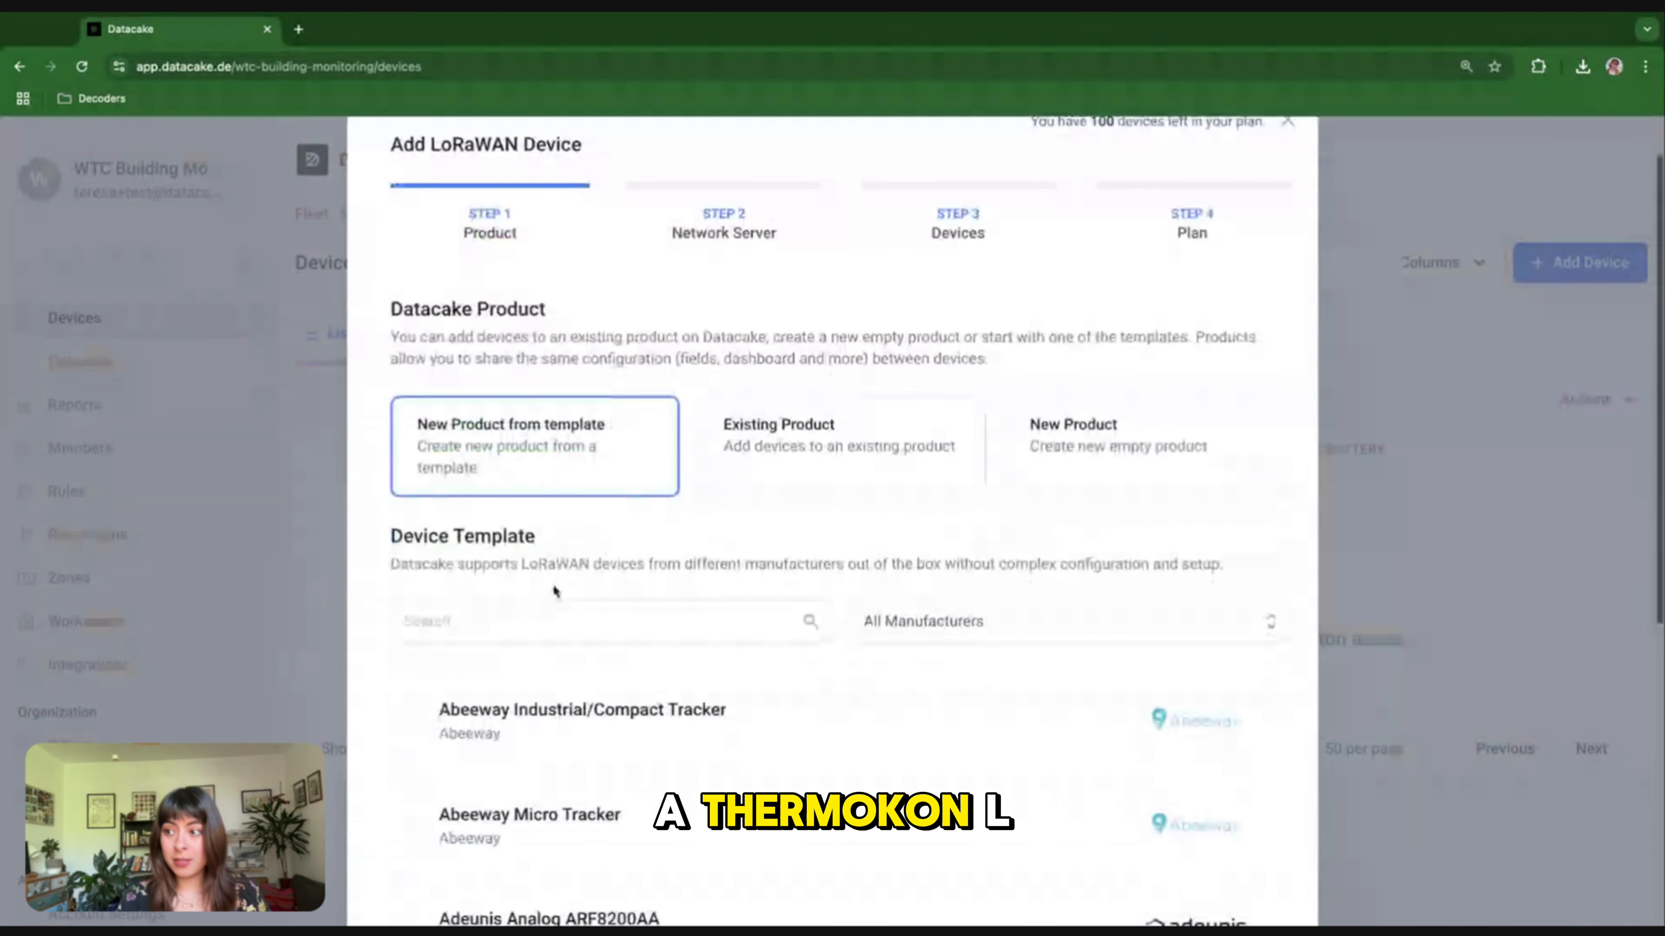
left_click(554, 620)
type("thermokon")
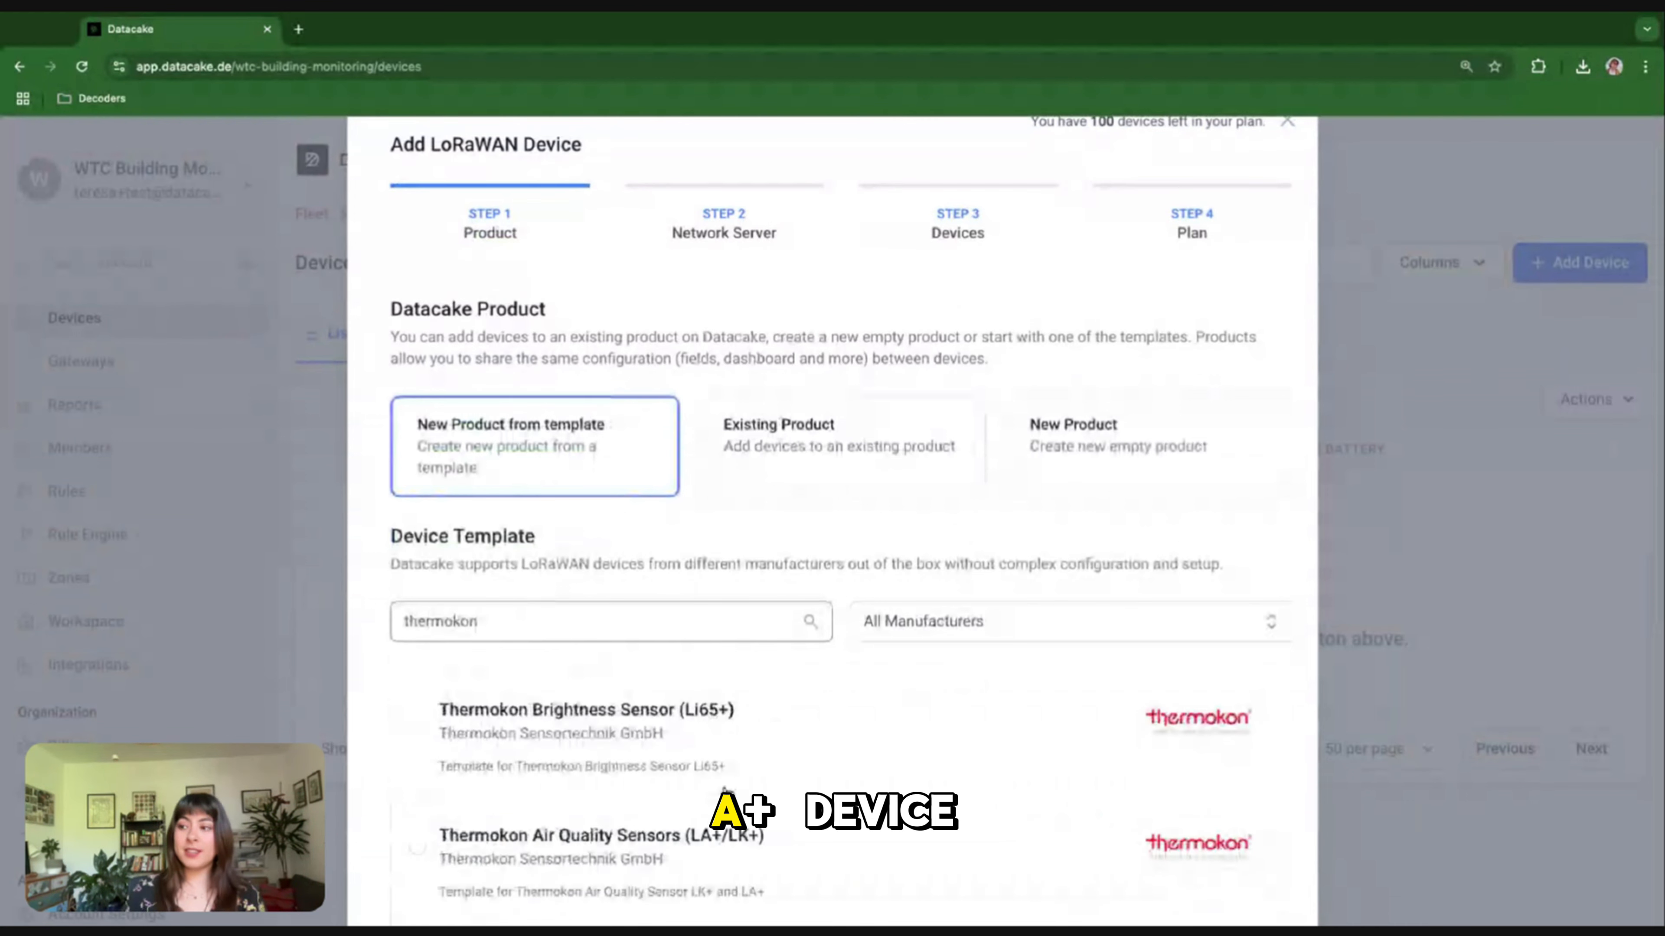
scroll(717, 852, "down", 1)
left_click(718, 861)
scroll(718, 852, "down", 5)
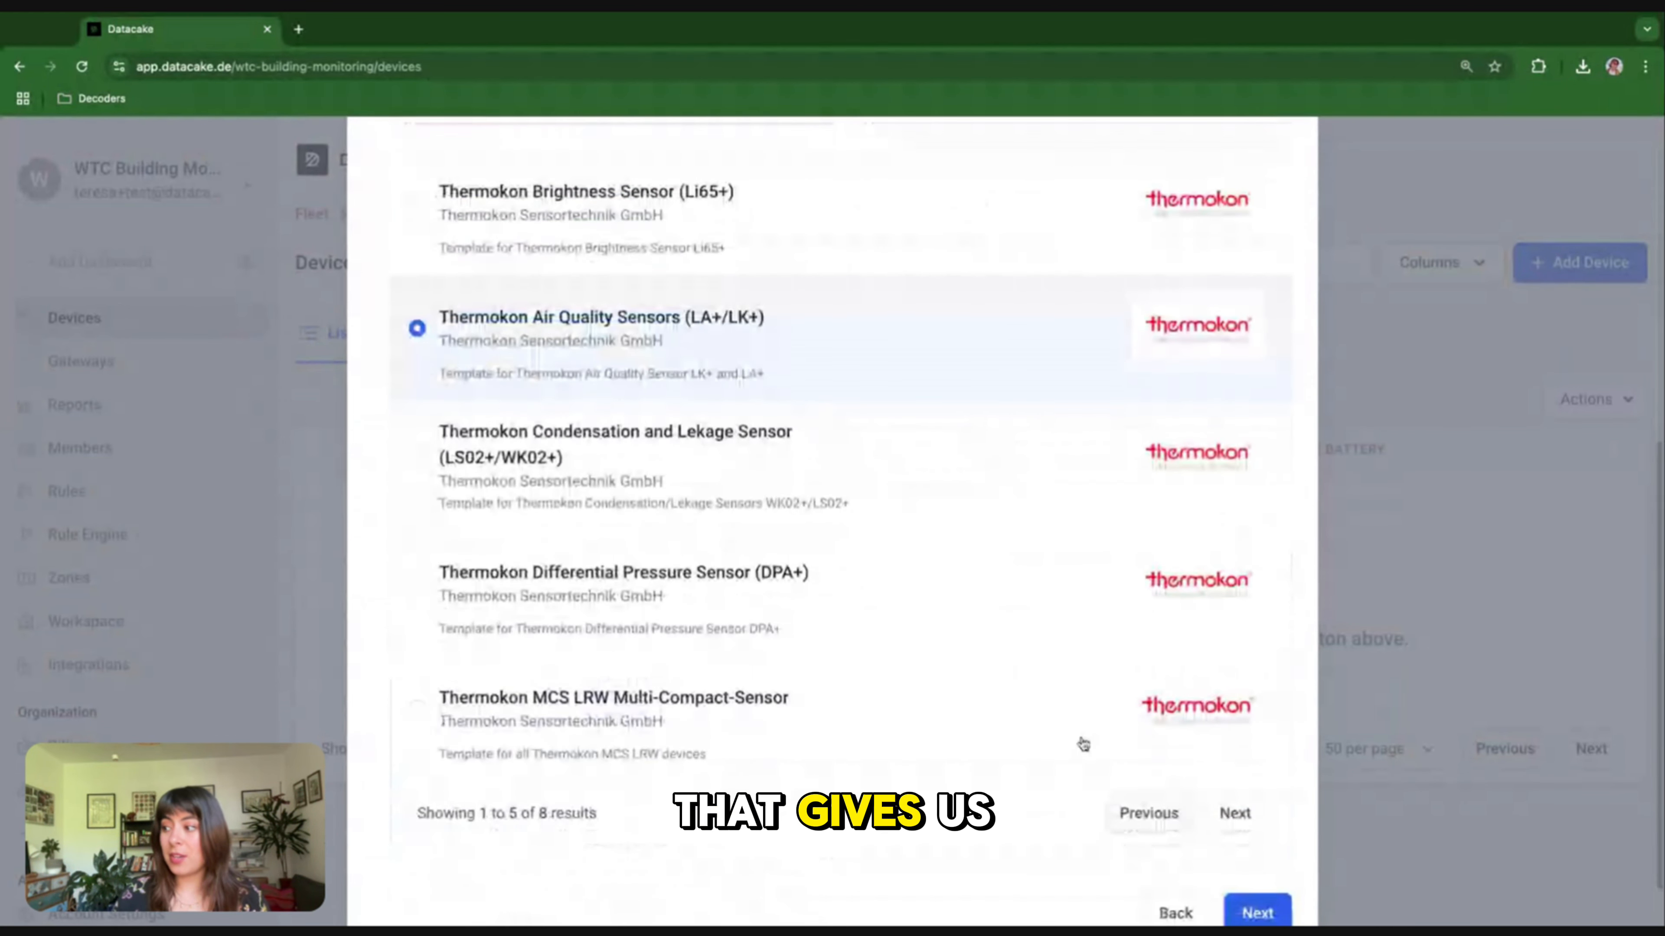
left_click(1257, 913)
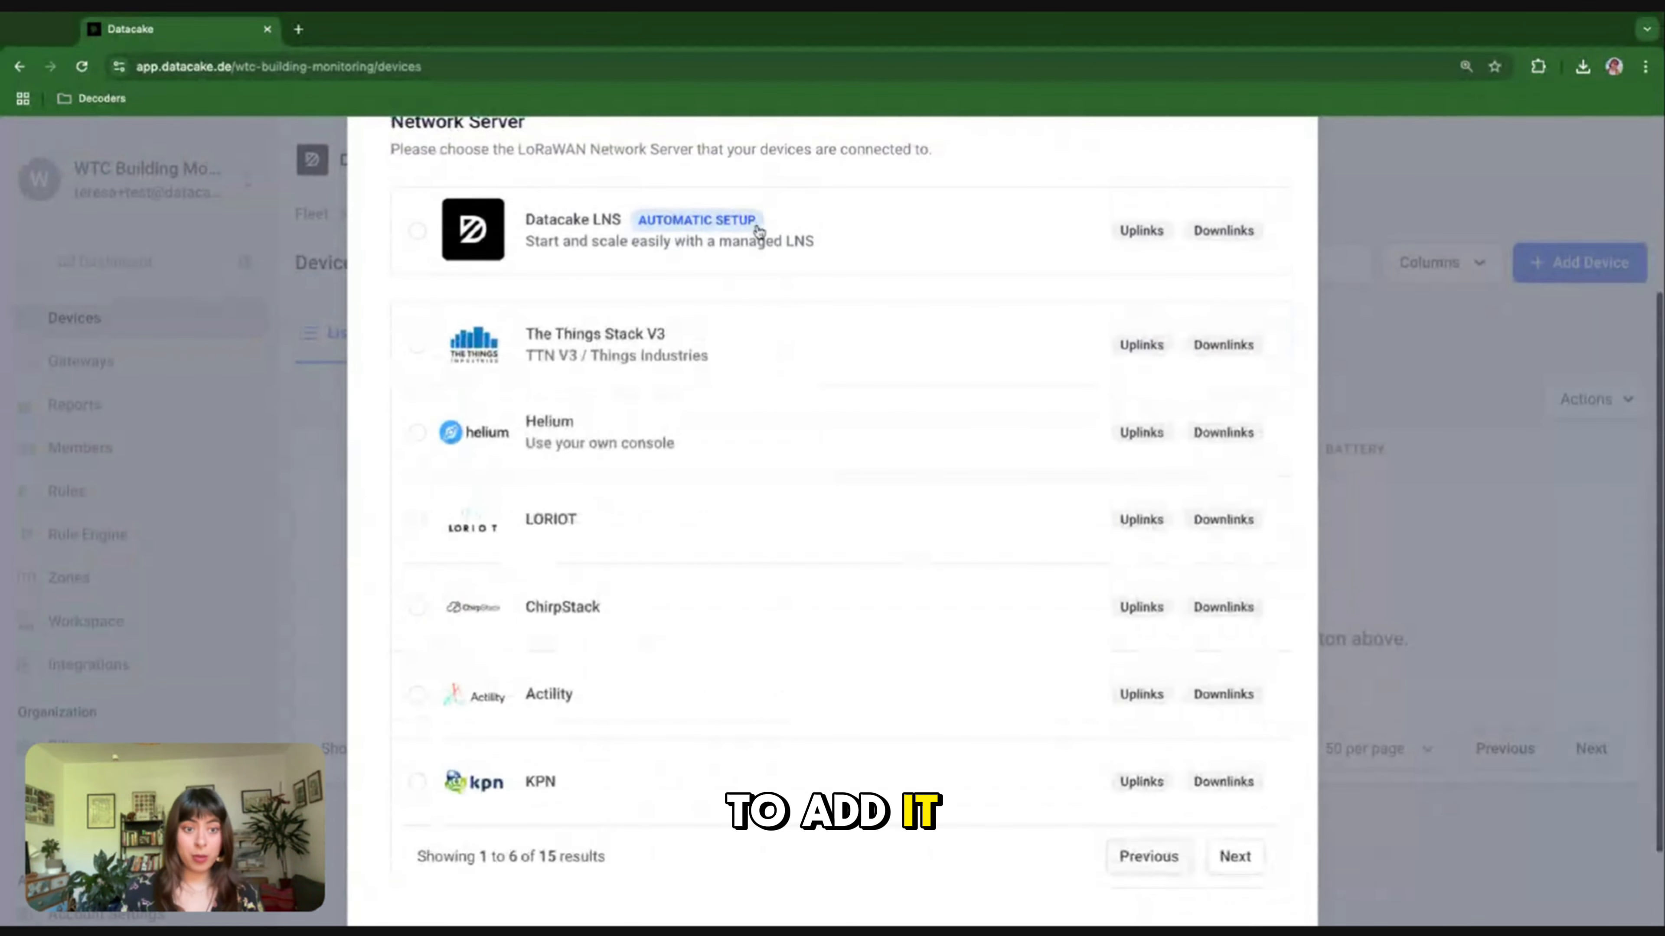
Choose Datacake LNS as the network server and import the device list from a CSV file
left_click(754, 213)
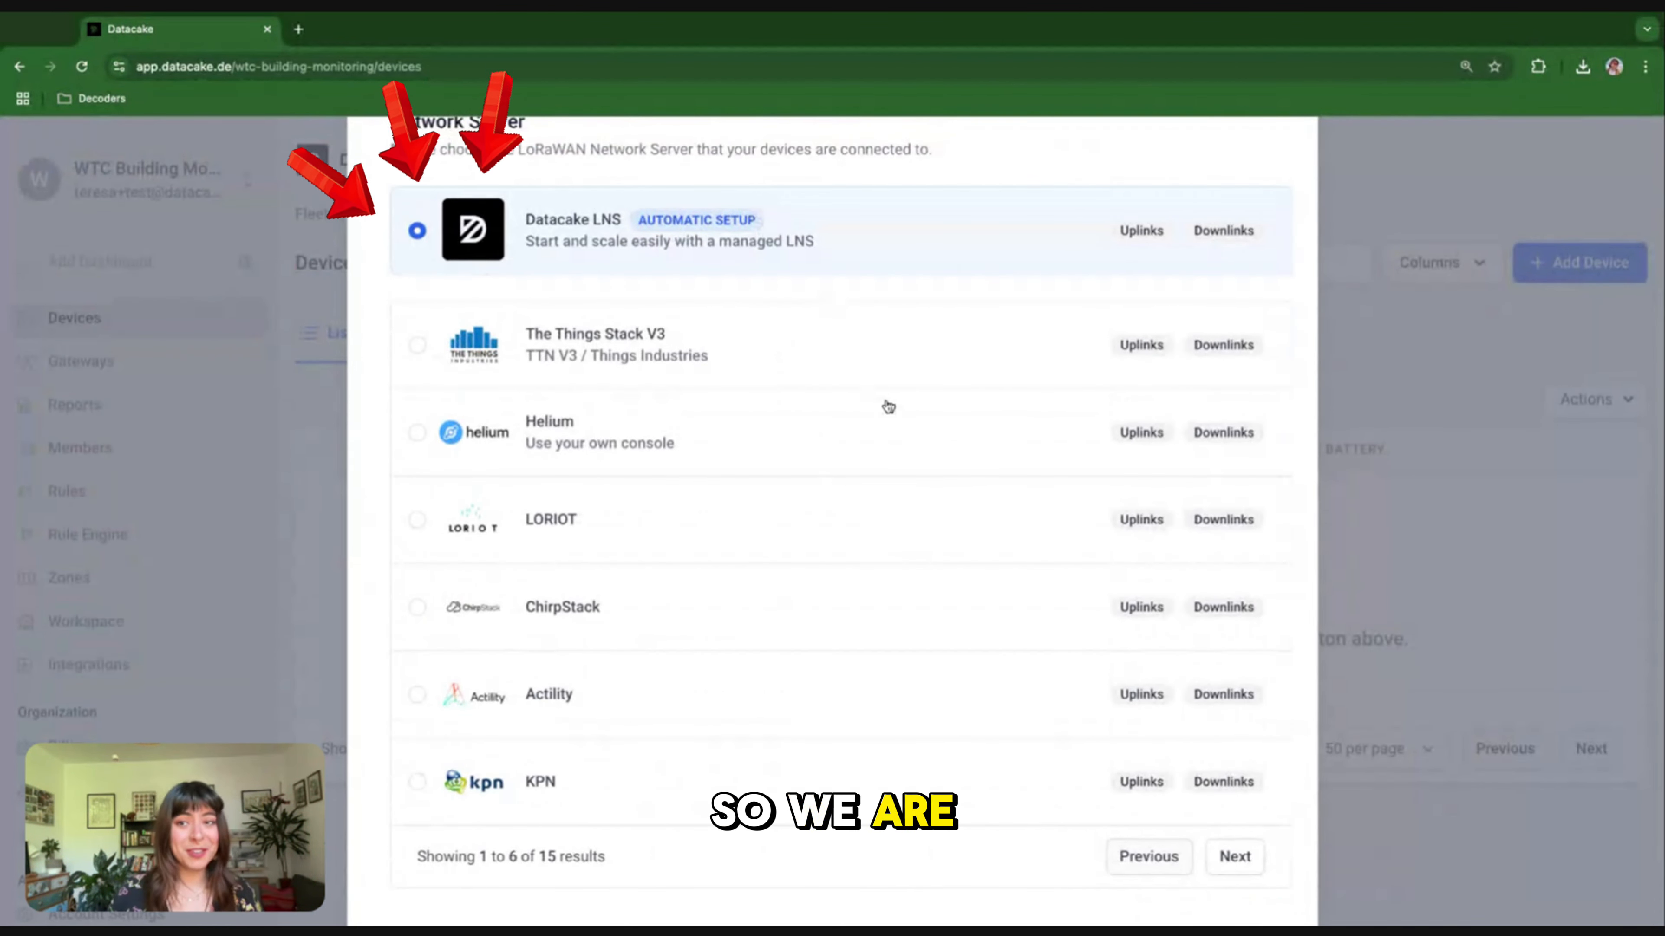
scroll(1000, 428, "down", 2)
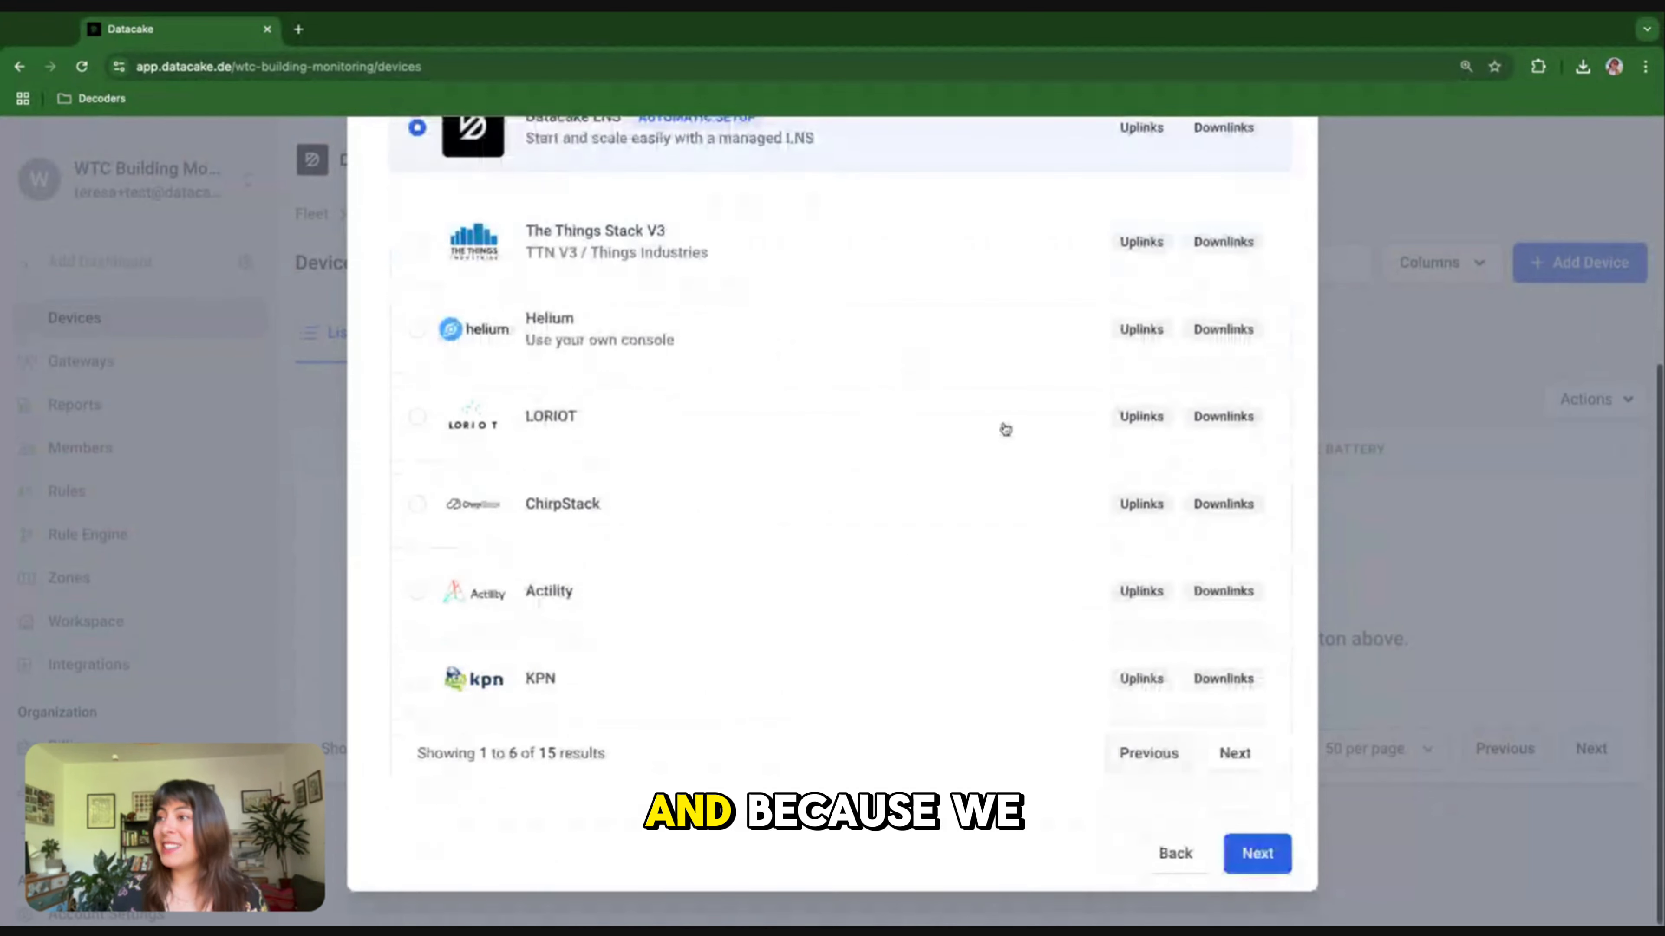
left_click(1255, 853)
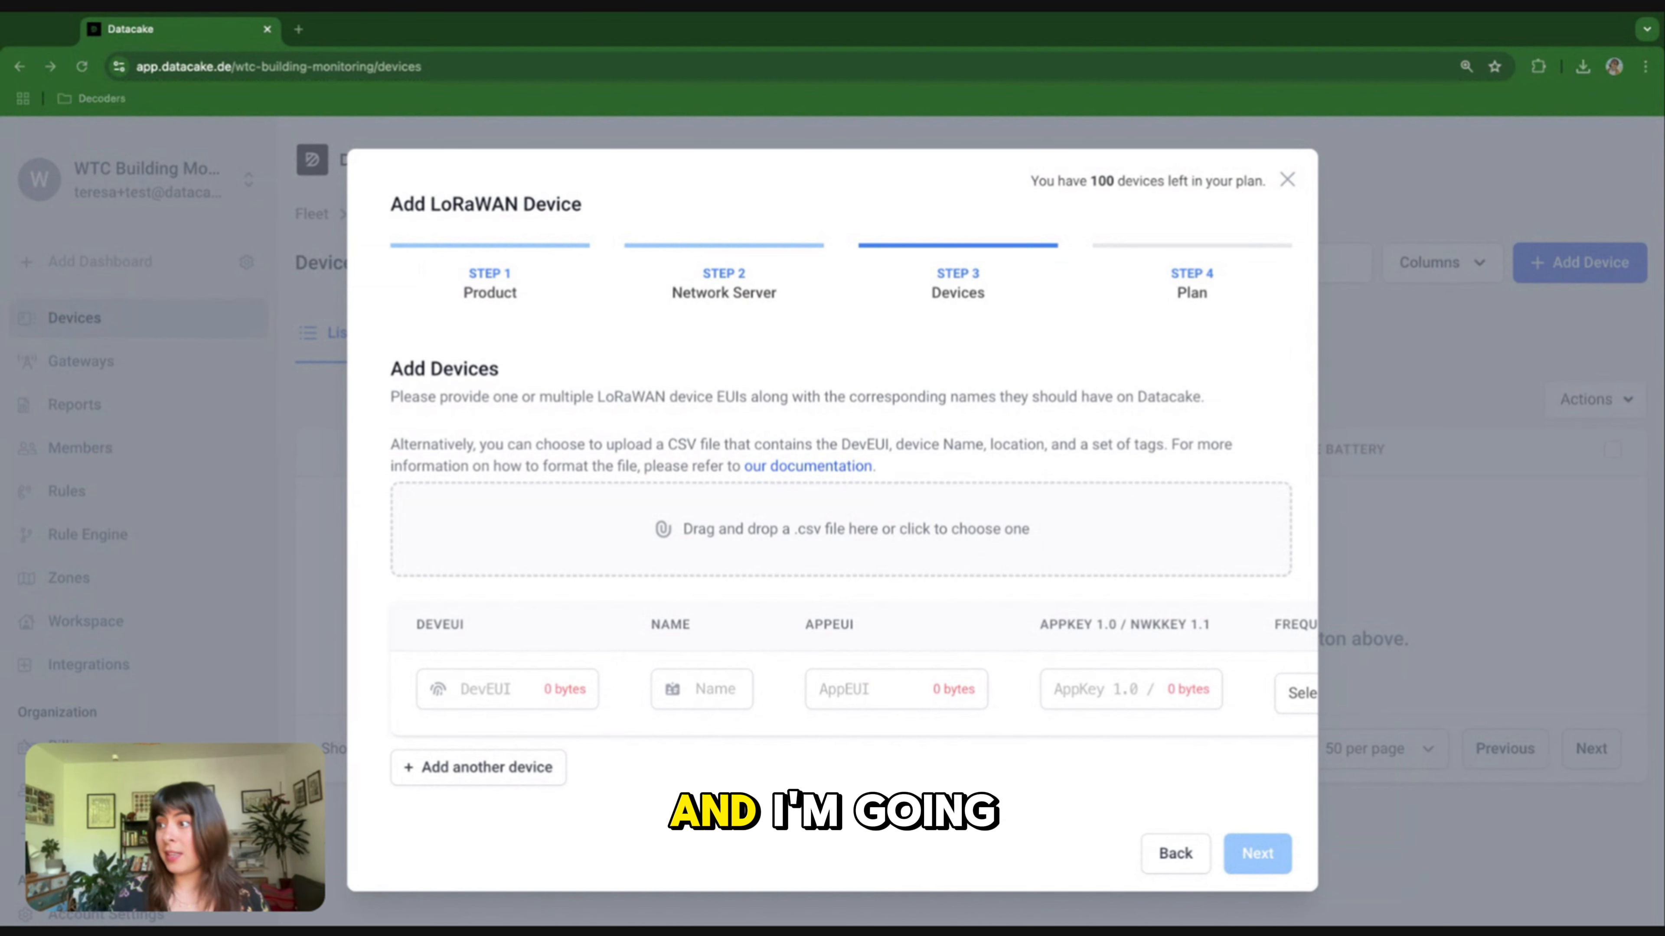
left_click_drag(841, 879, 841, 529)
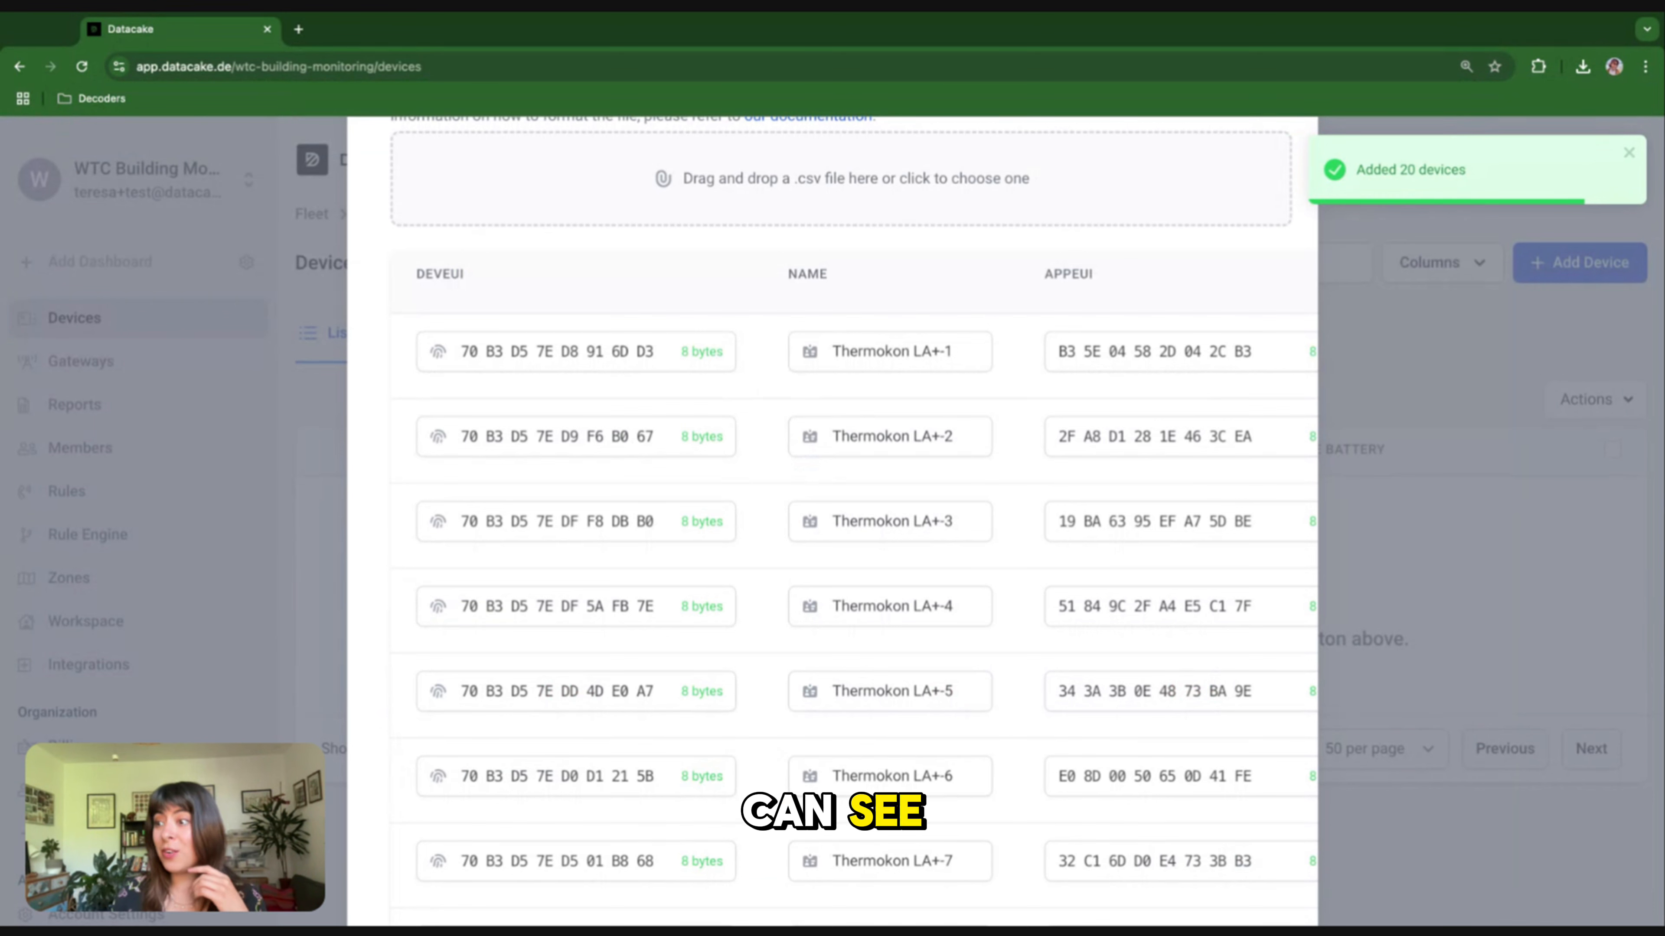
Review the imported devices' names, EUIs, keys, frequency, device class and locations
scroll(852, 521, "down", 12)
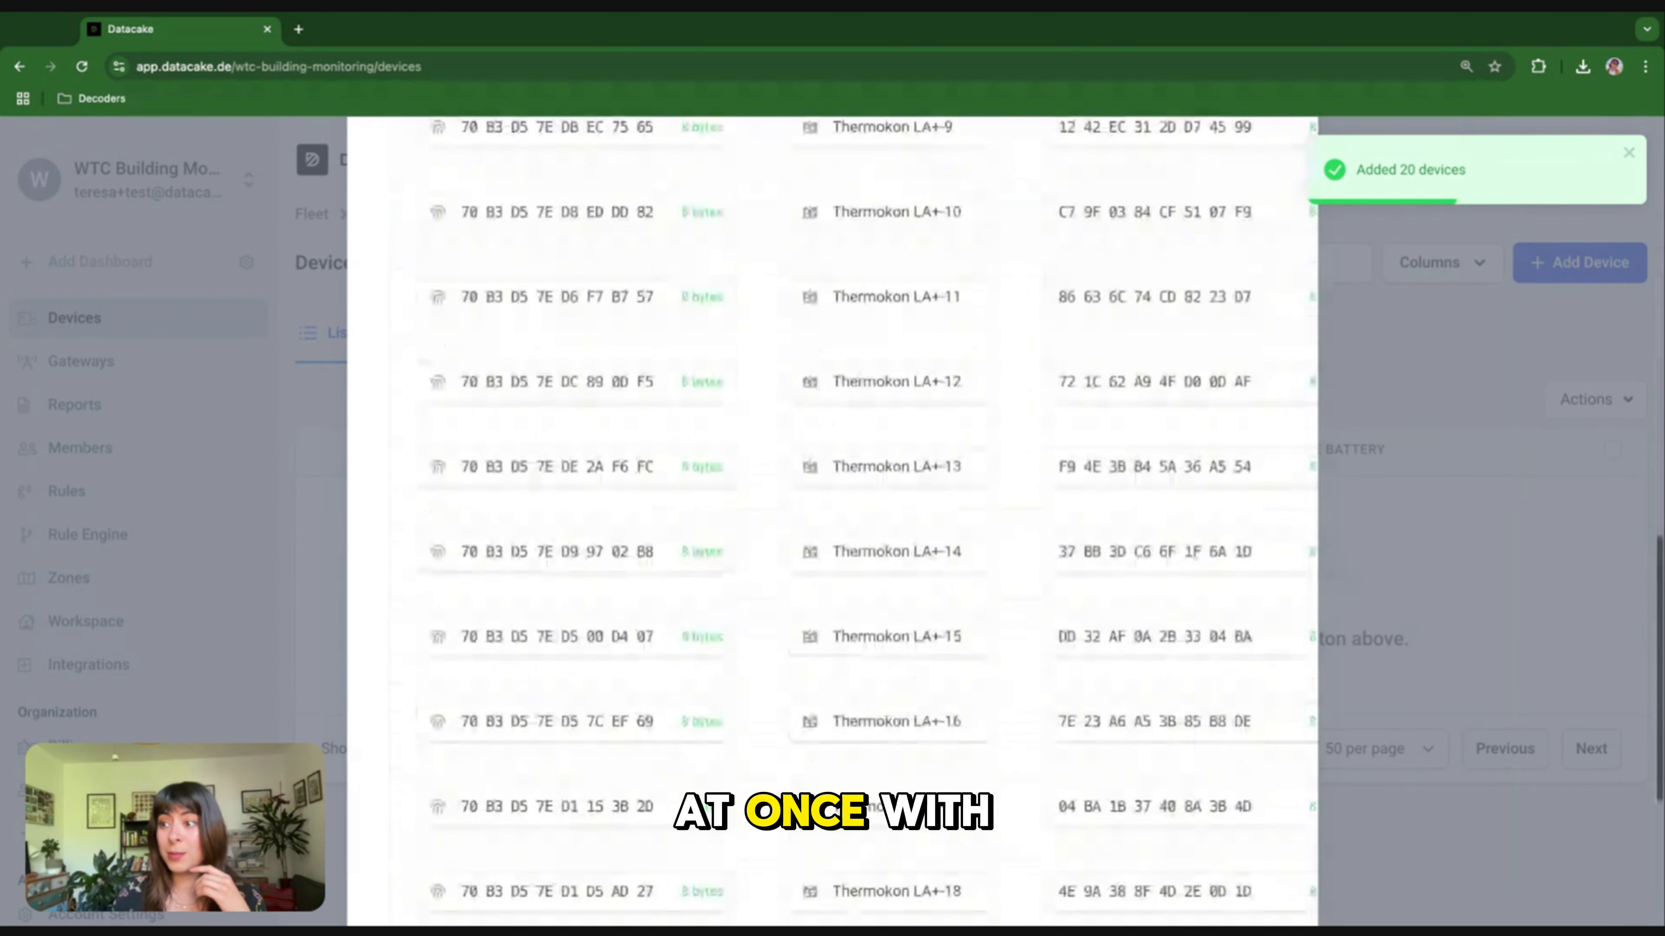
scroll(833, 521, "up", 15)
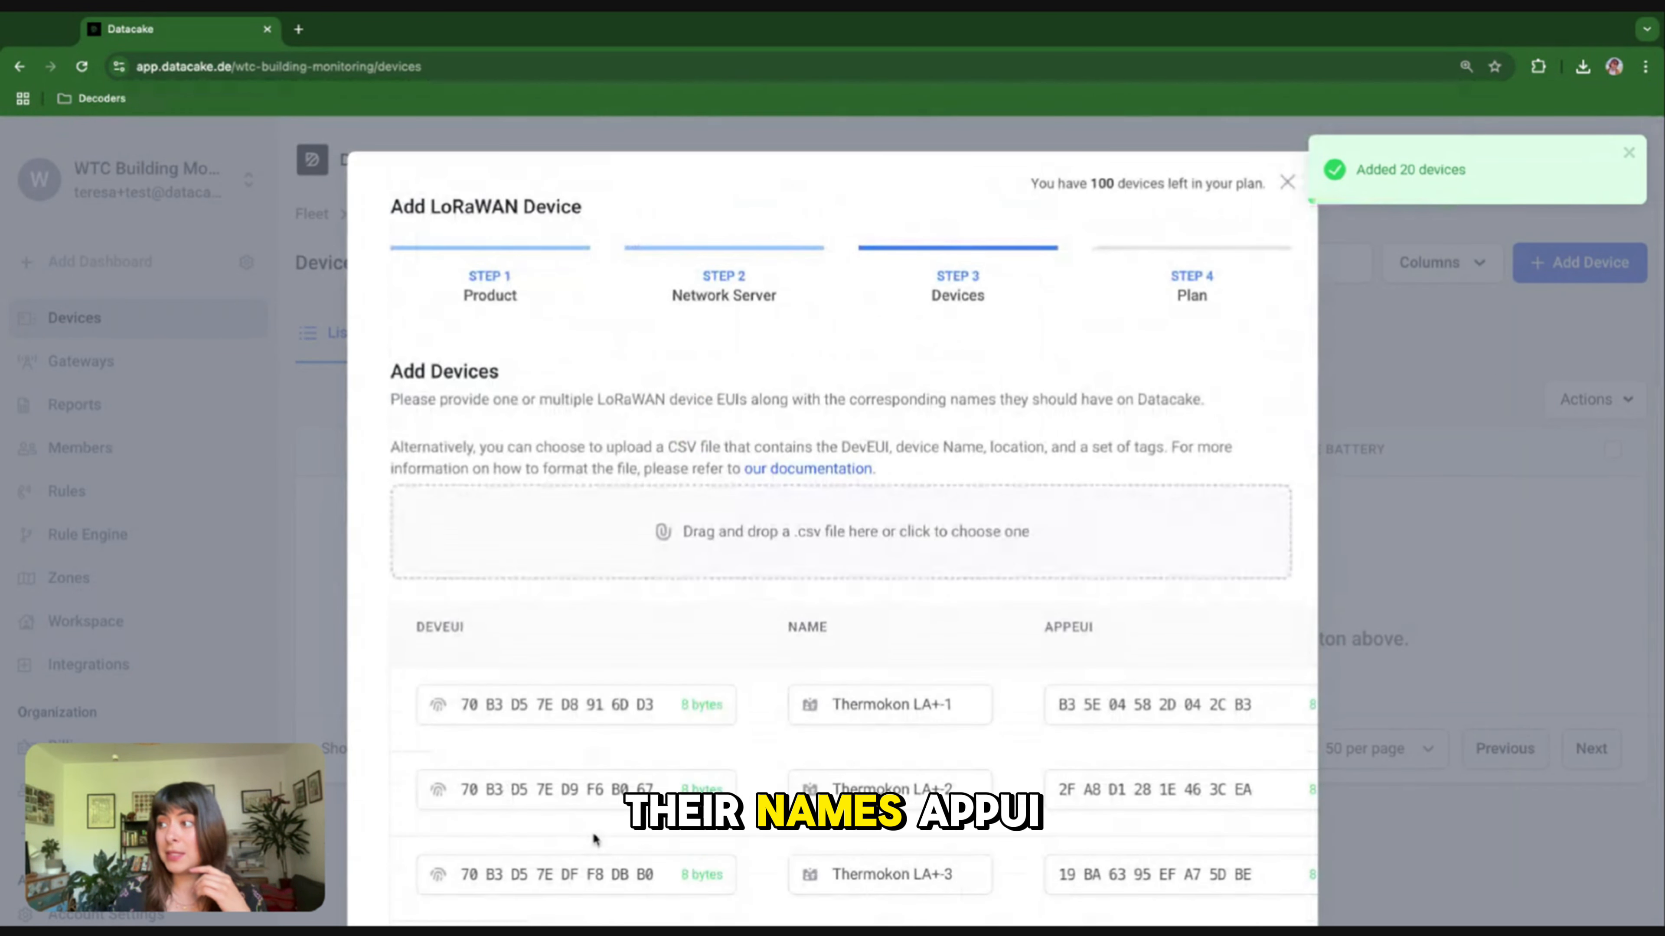
scroll(592, 831, "right", 3)
scroll(592, 831, "down", 6)
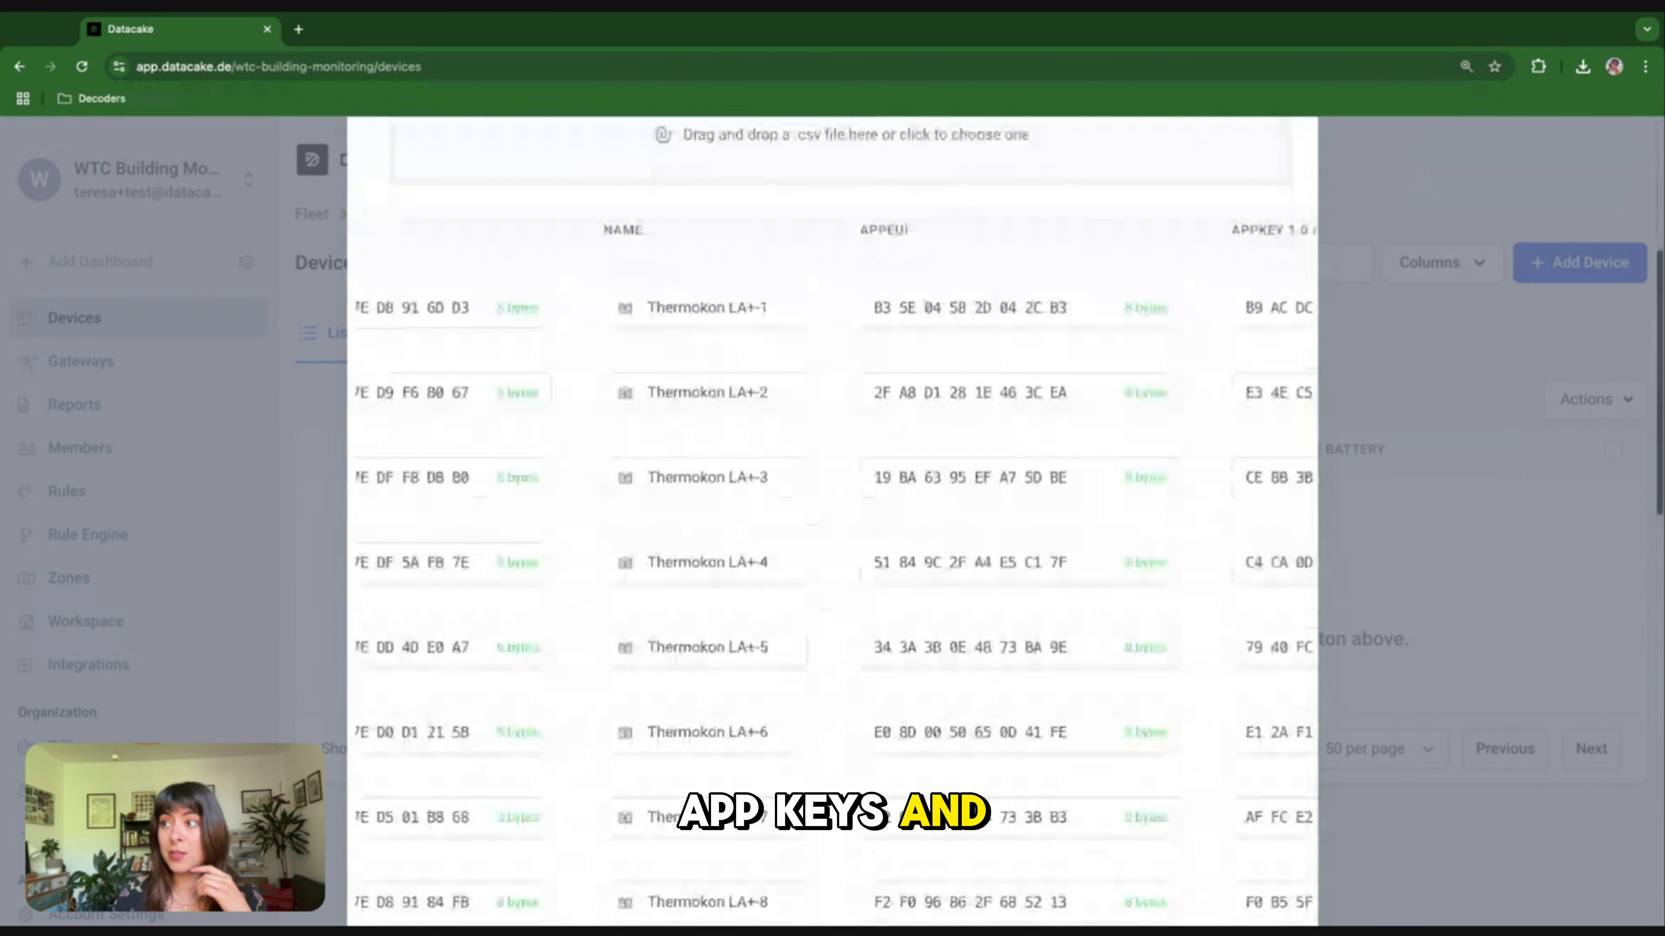
scroll(592, 832, "right", 4)
scroll(832, 521, "right", 10)
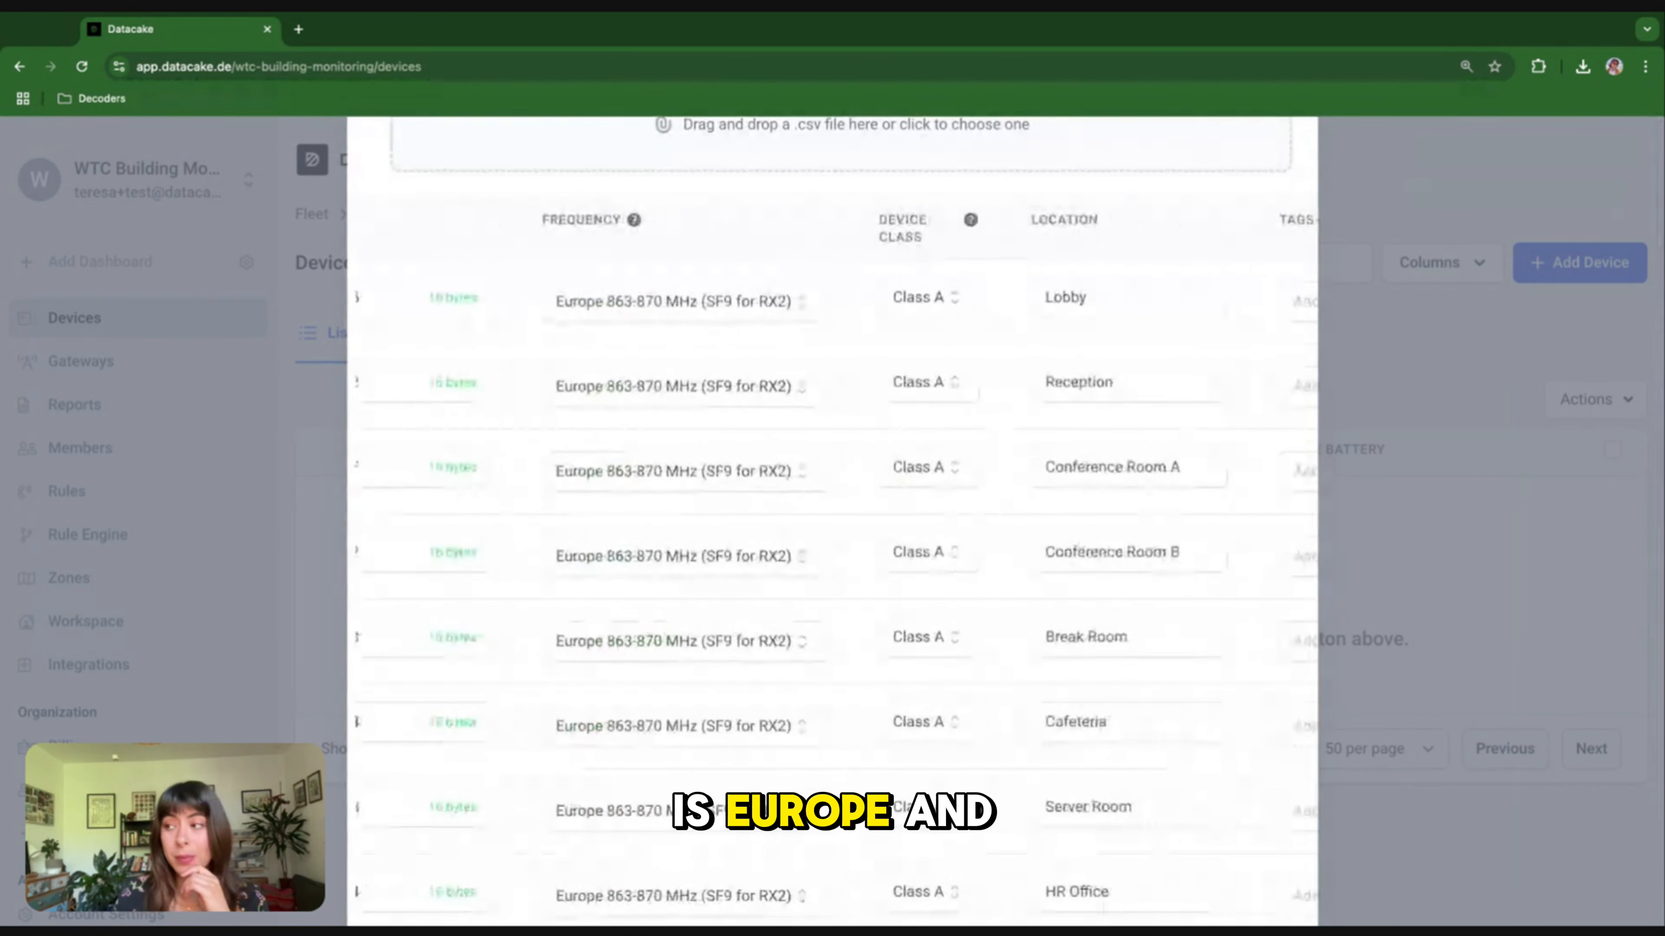
scroll(833, 522, "down", 2)
scroll(833, 522, "down", 7)
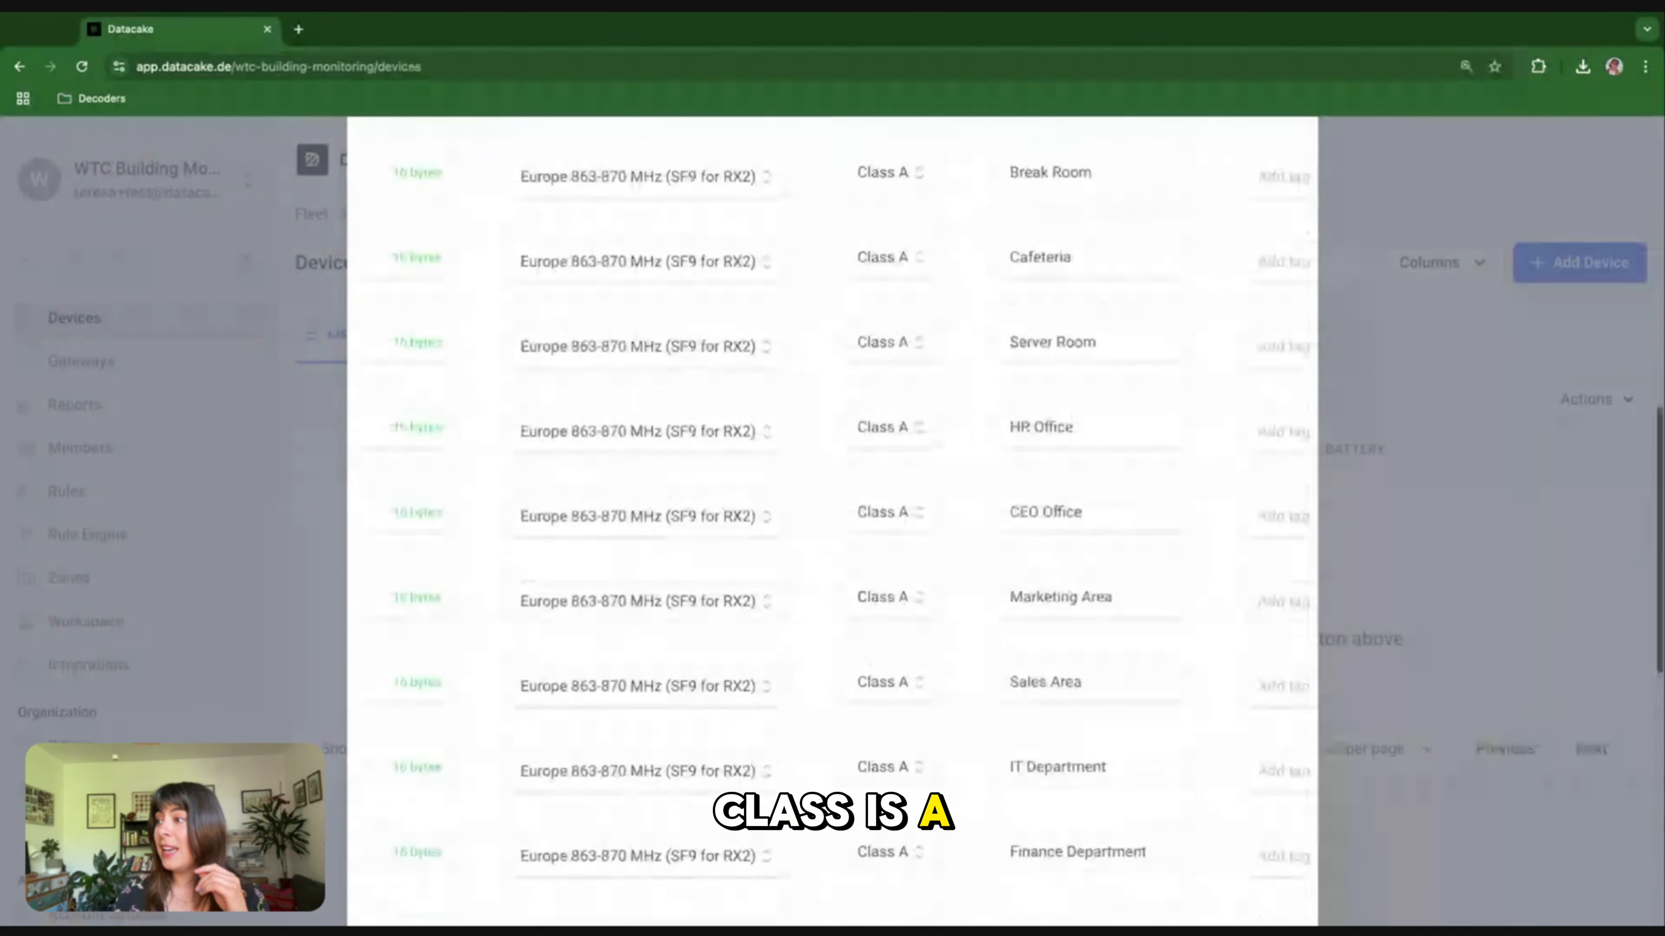
scroll(1010, 588, "down", 11)
scroll(1010, 587, "up", 20)
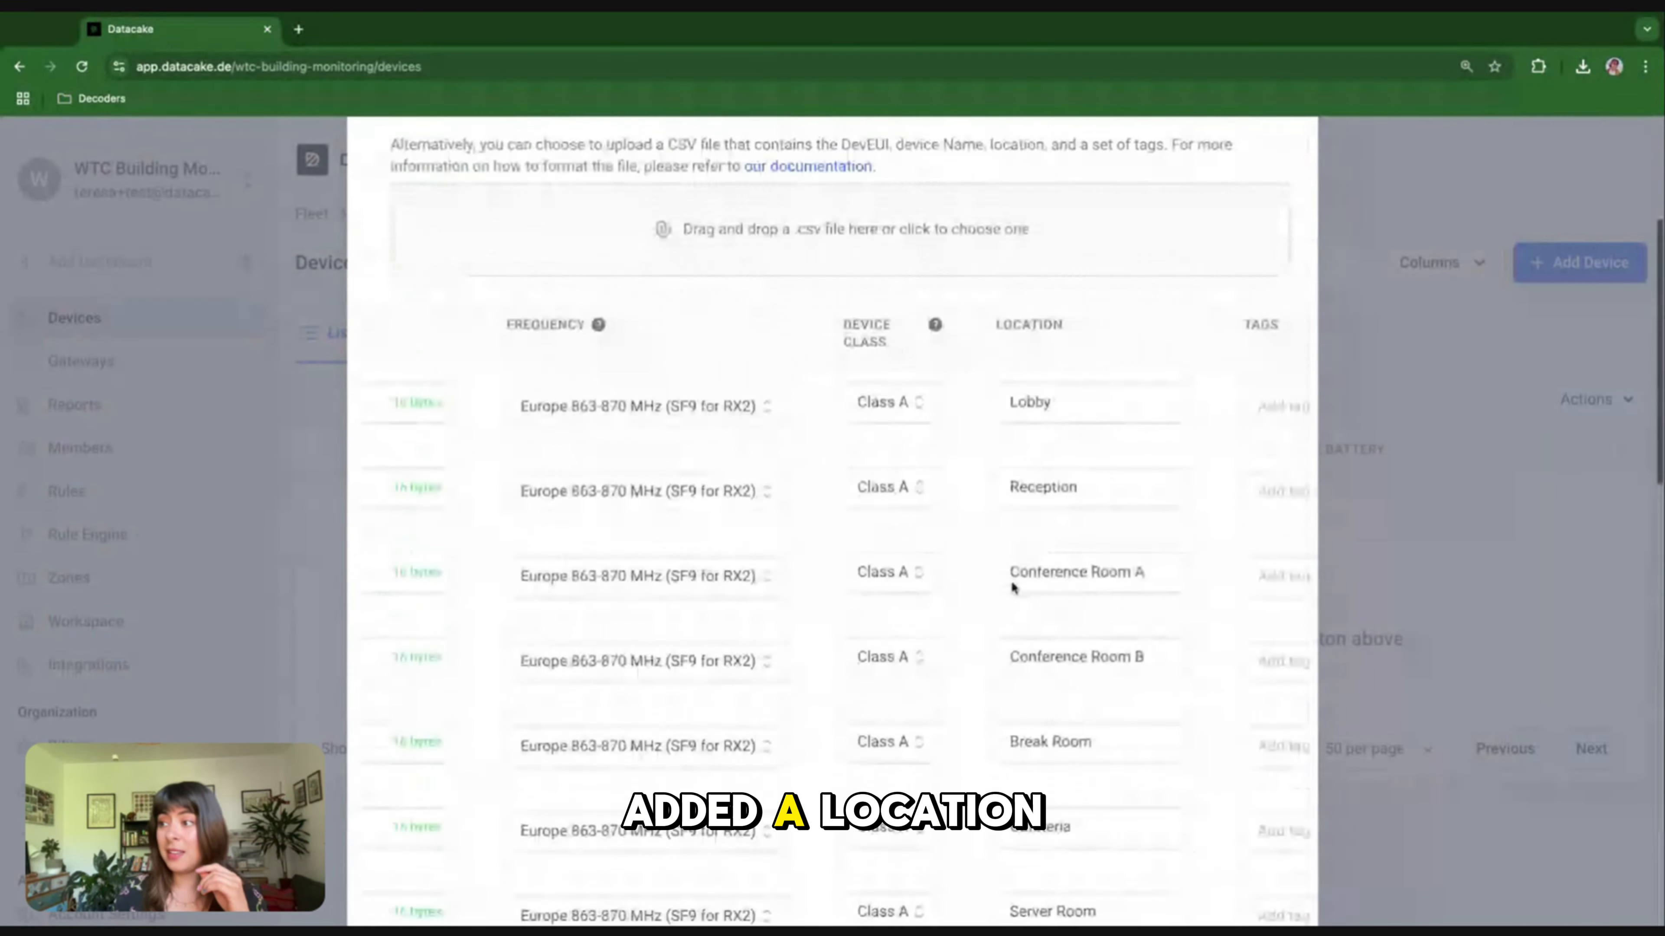
scroll(1013, 587, "right", 5)
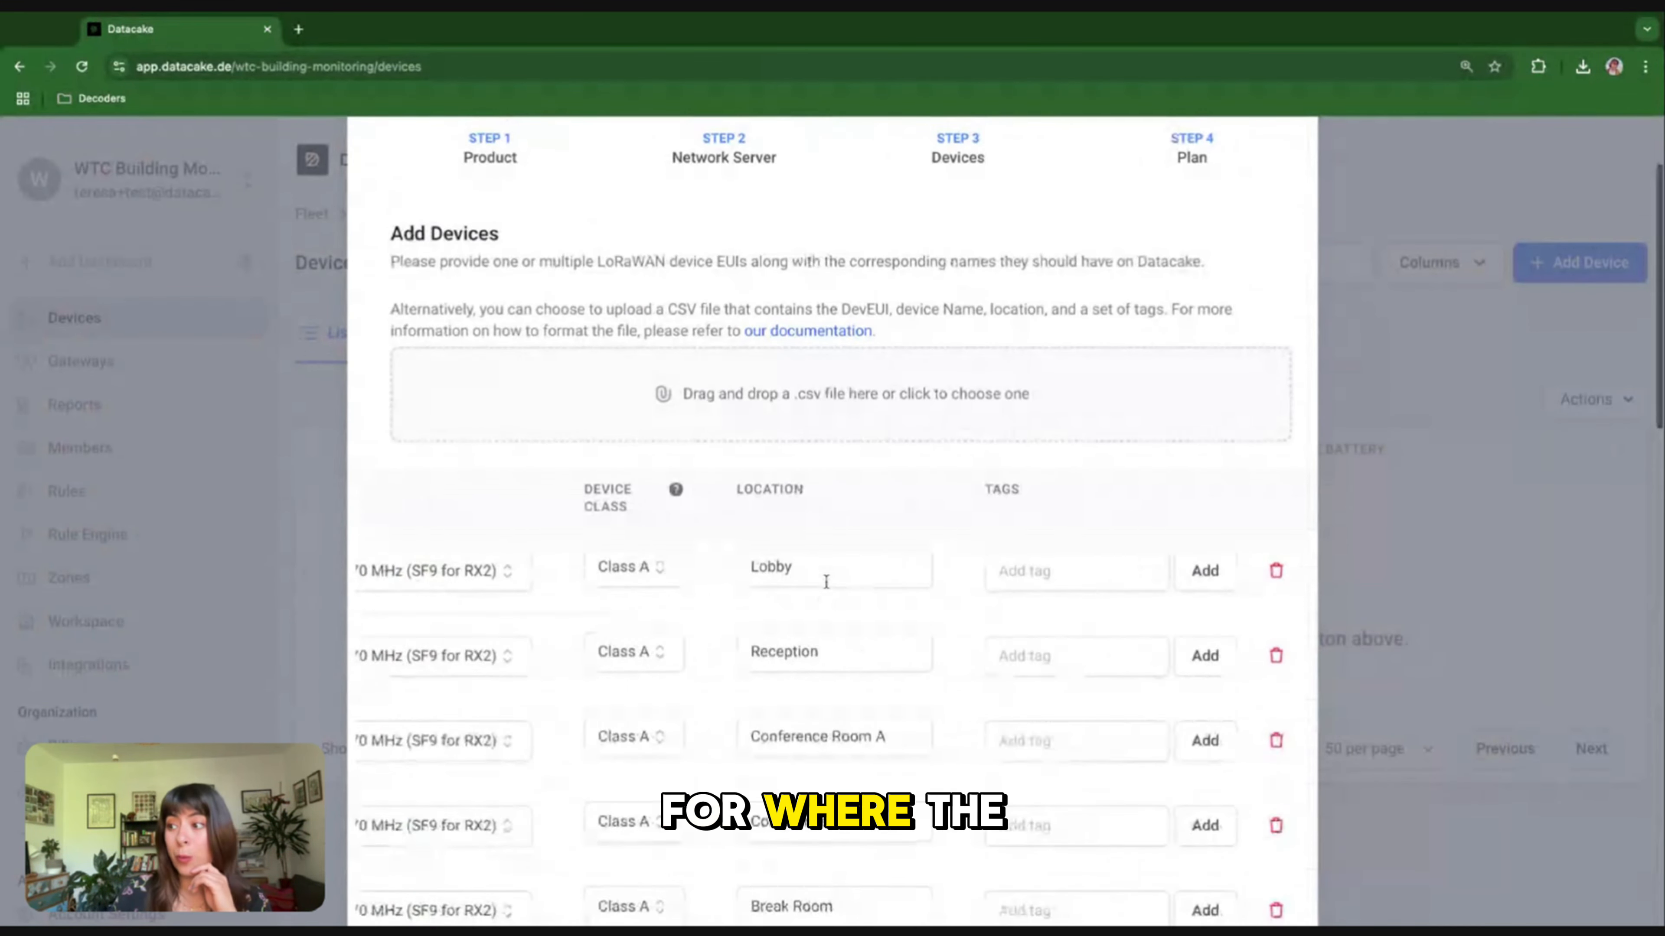
scroll(825, 580, "down", 1)
scroll(826, 582, "down", 10)
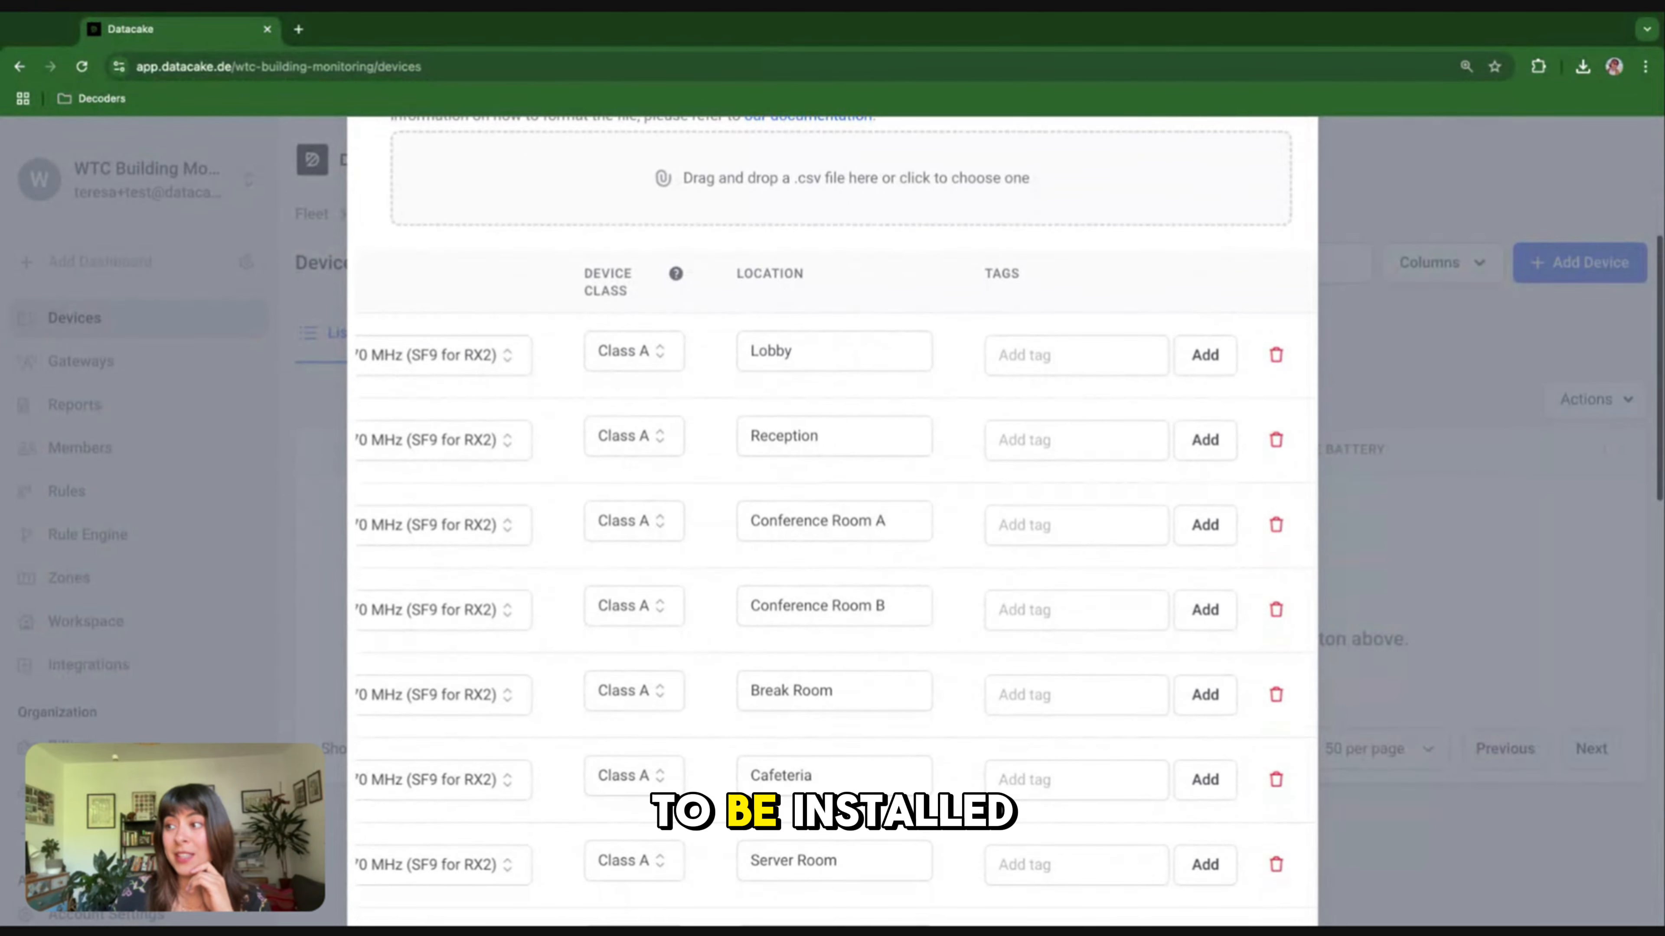
scroll(857, 779, "down", 5)
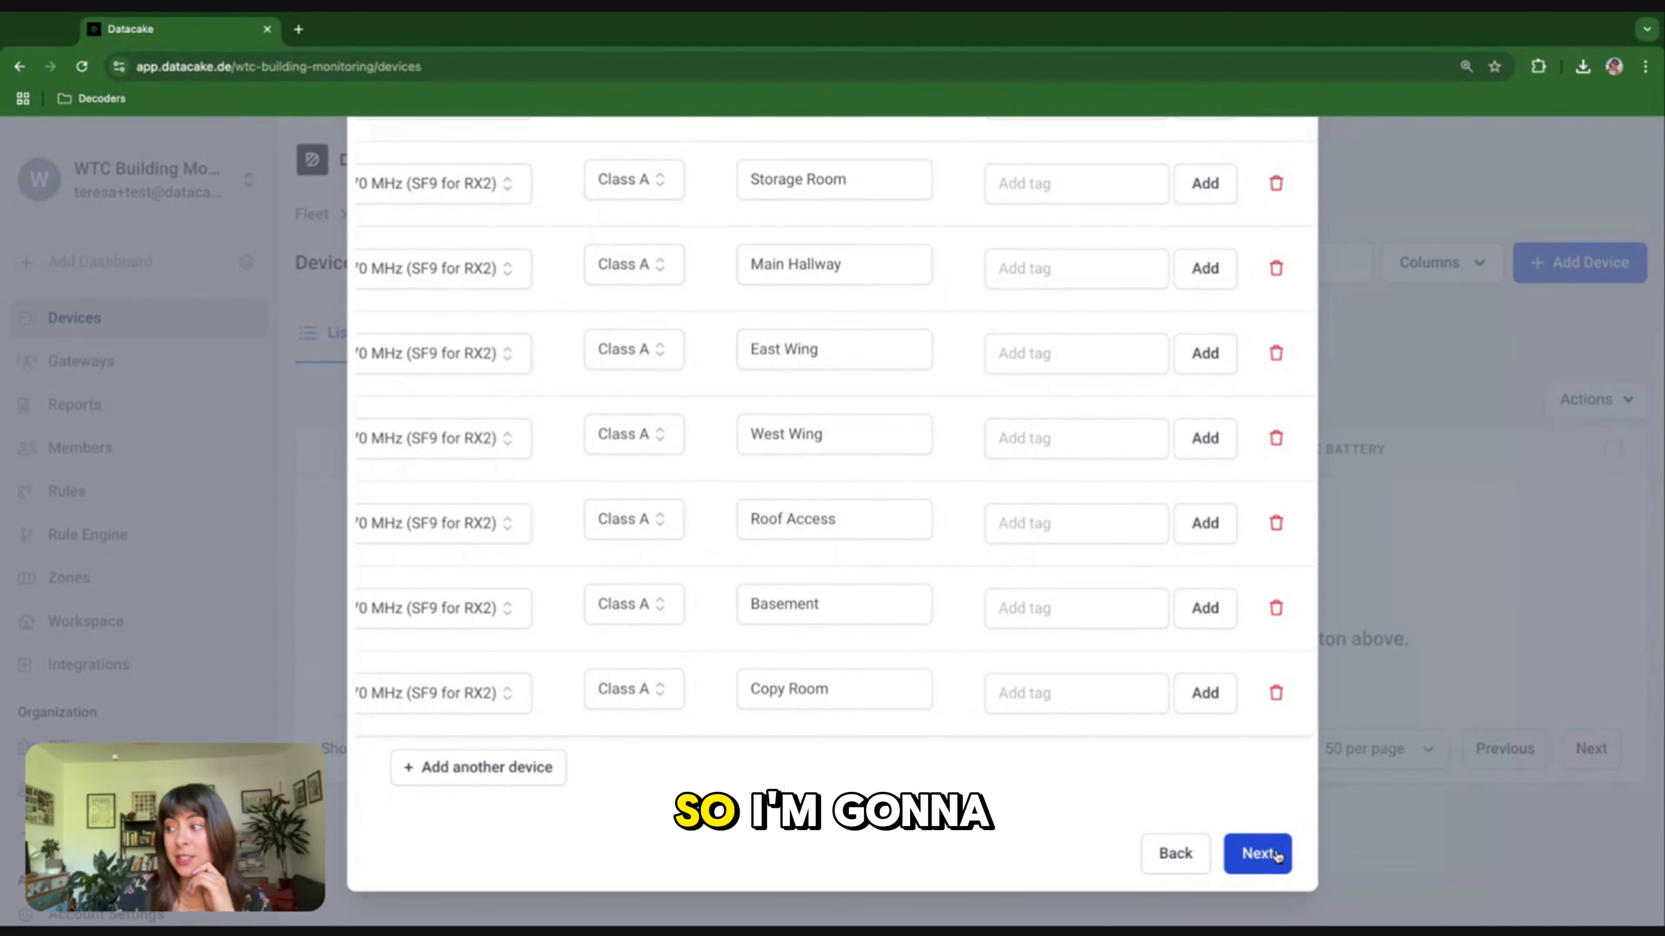
Accept the imported device list and add the 20 devices under the Extended Free plan
left_click(1277, 856)
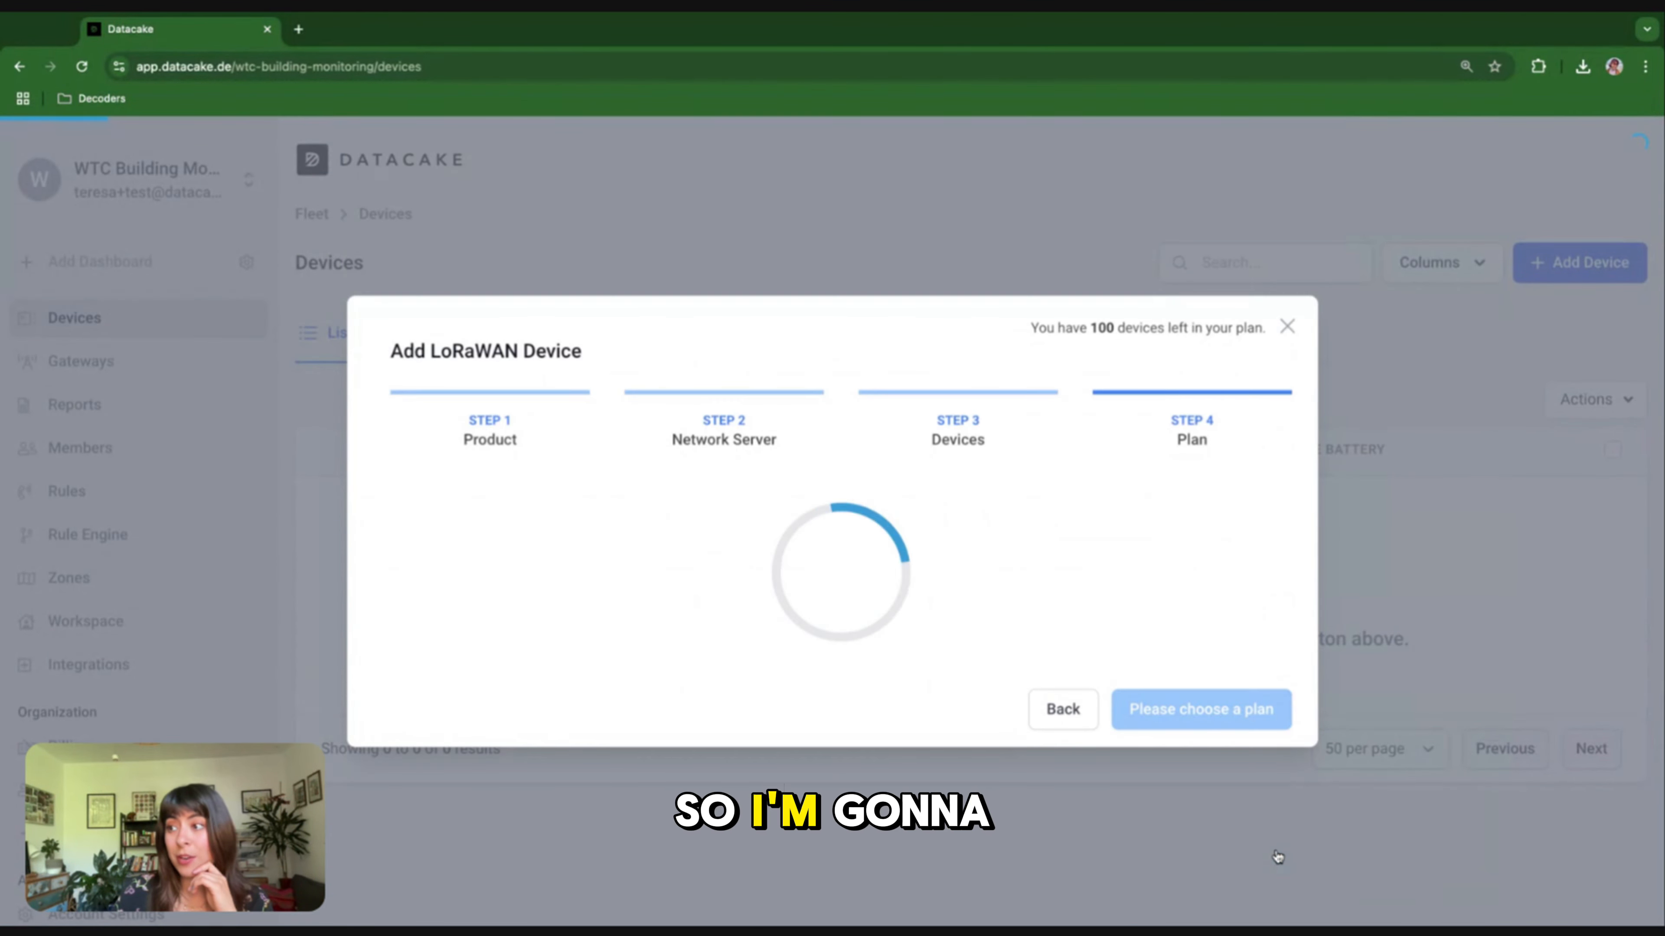
left_click(667, 608)
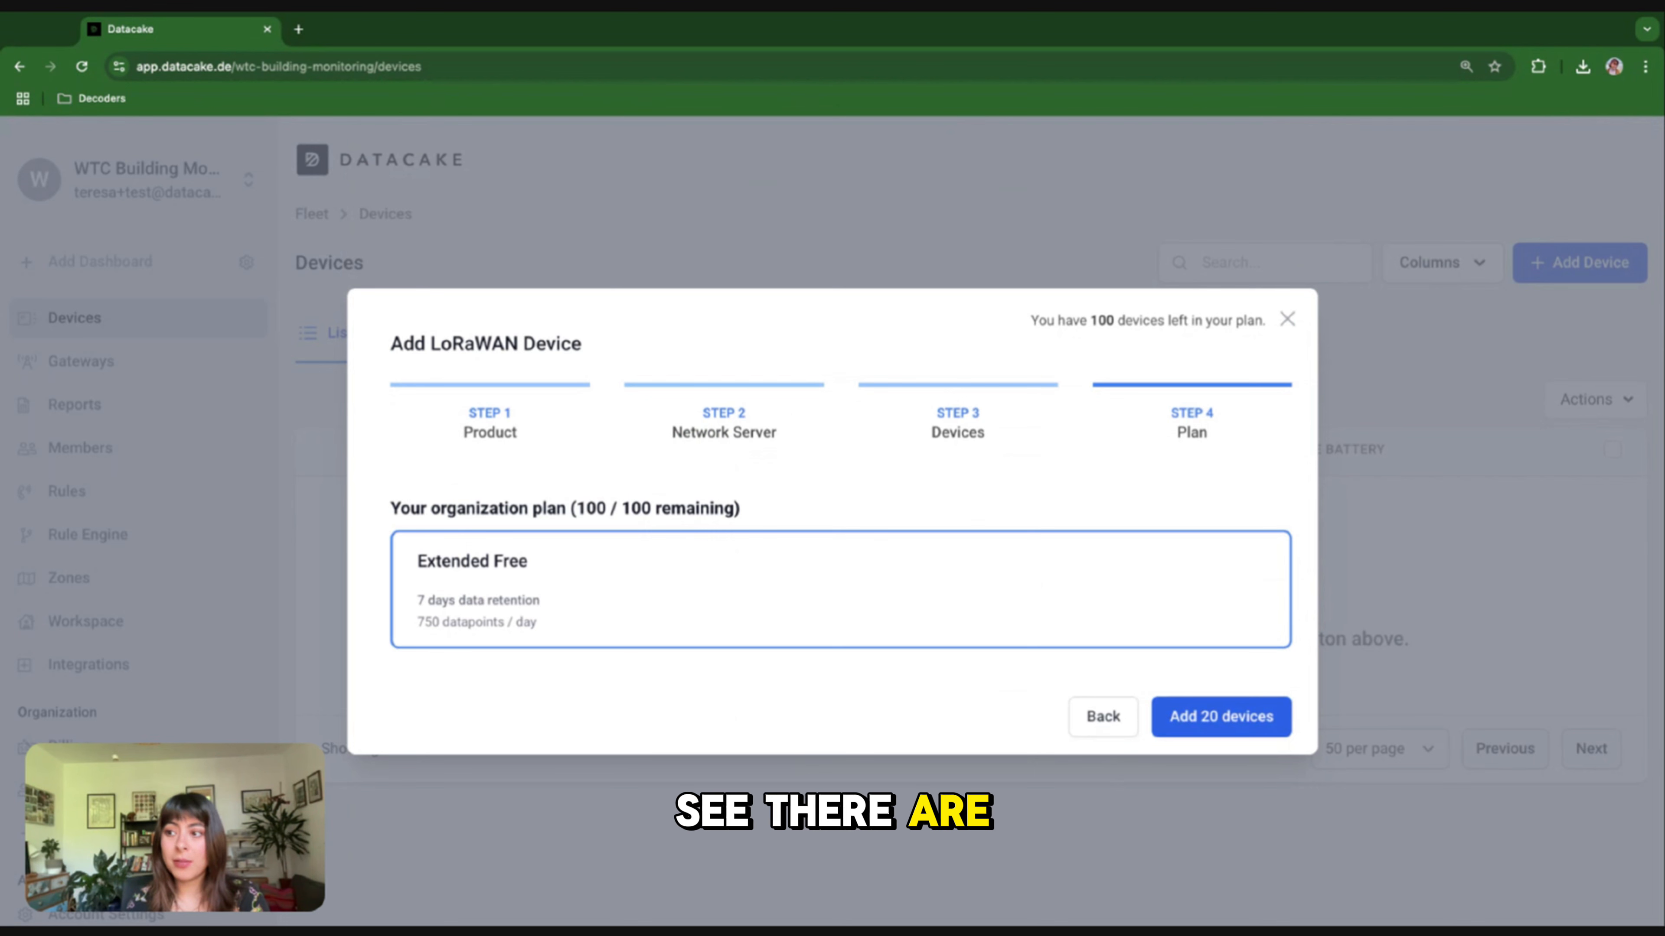
left_click(1197, 718)
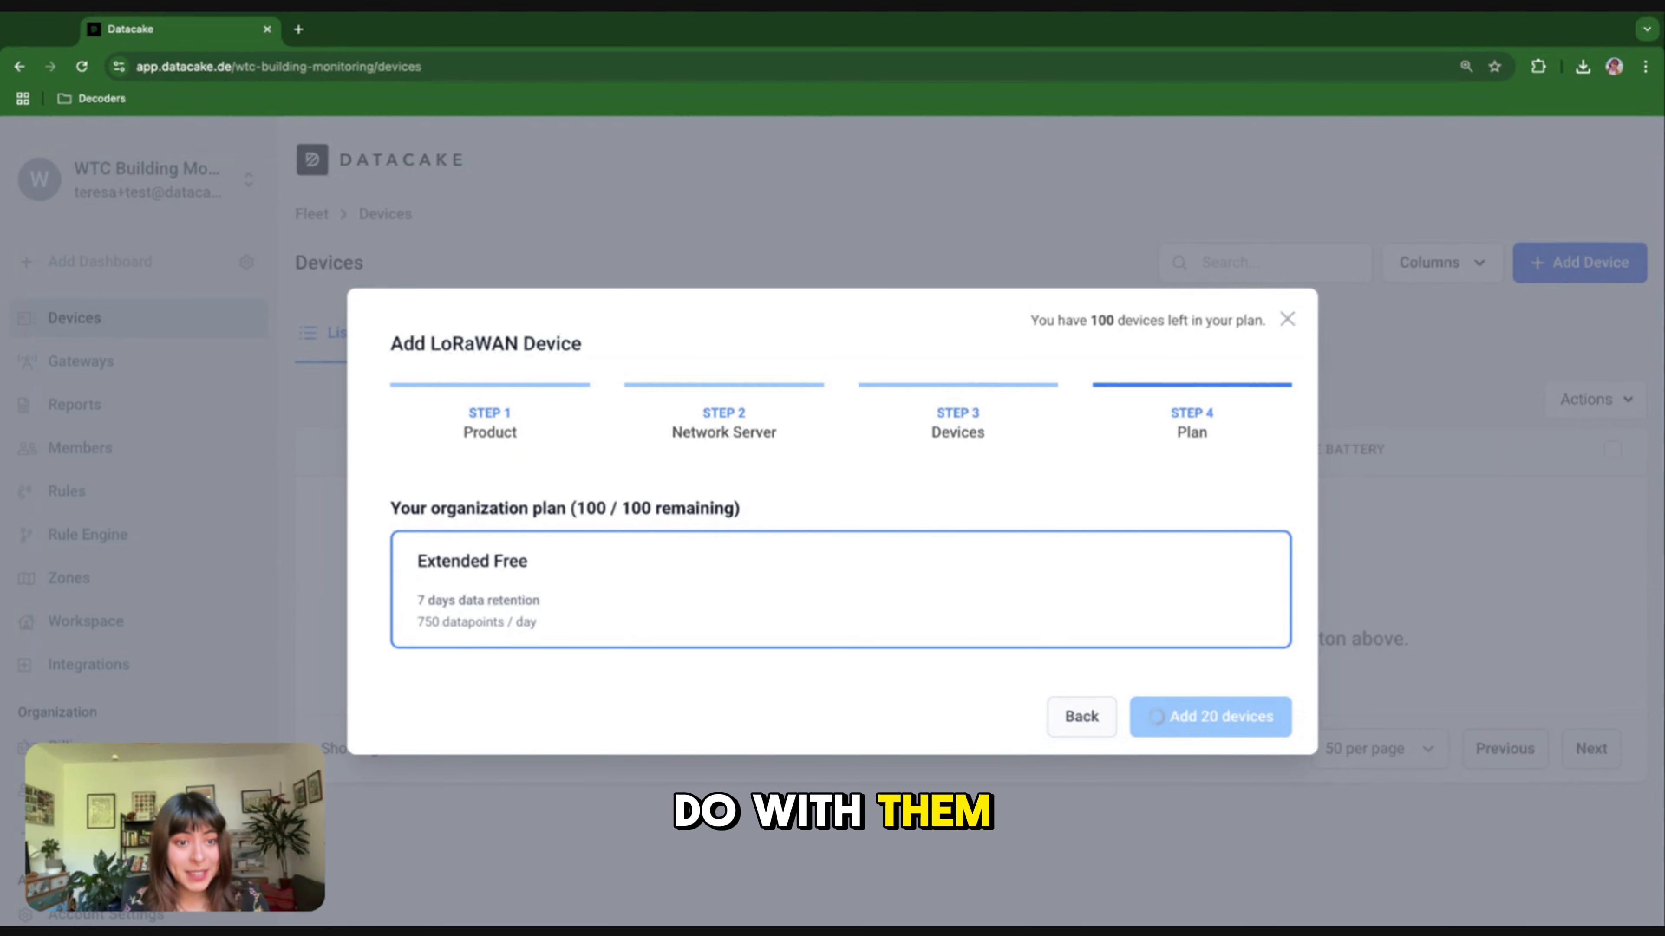
Look through the list of added devices, then open Thermokon LA+-1 and examine its template dashboard
scroll(744, 594, "down", 10)
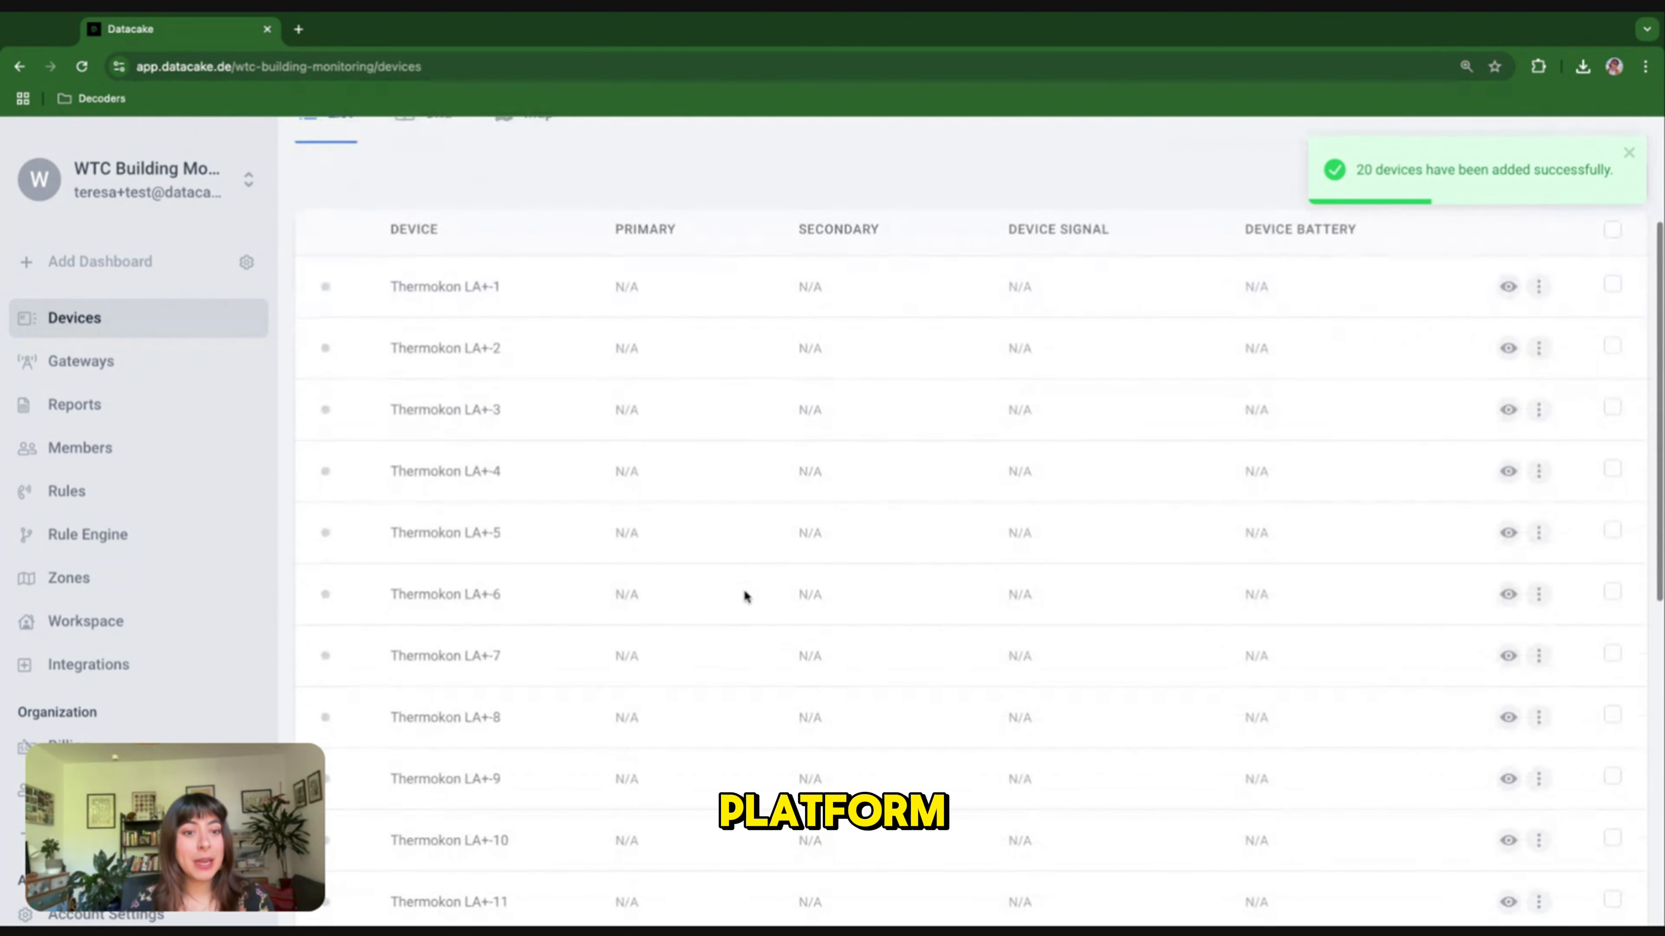
scroll(672, 490, "up", 10)
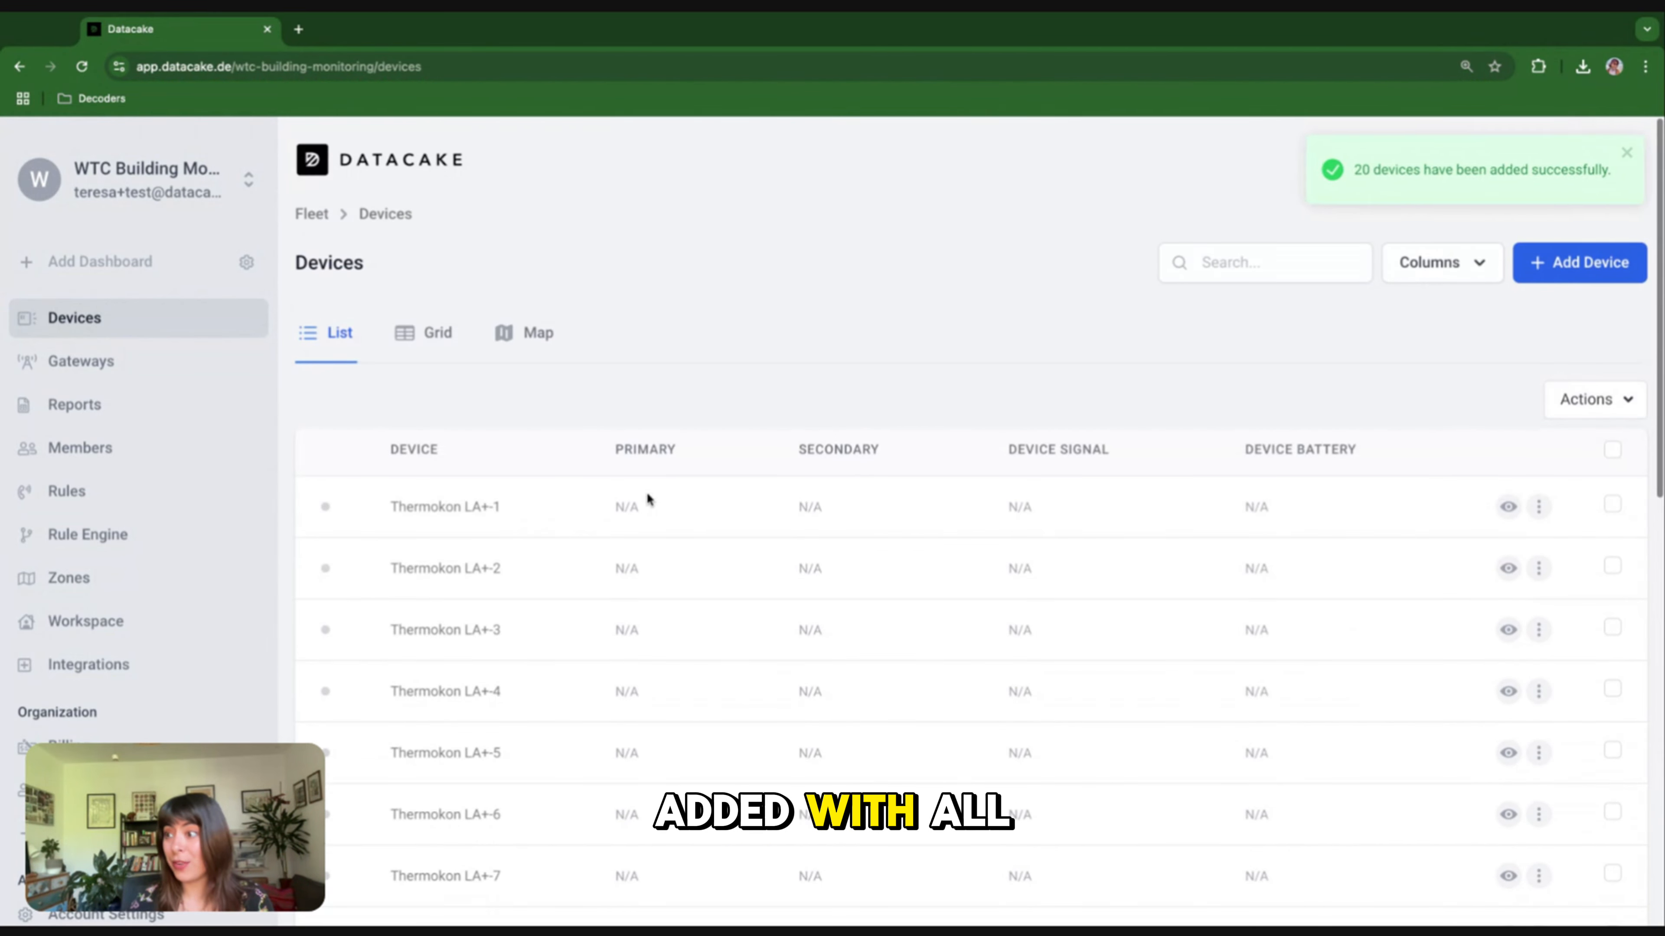
left_click(433, 513)
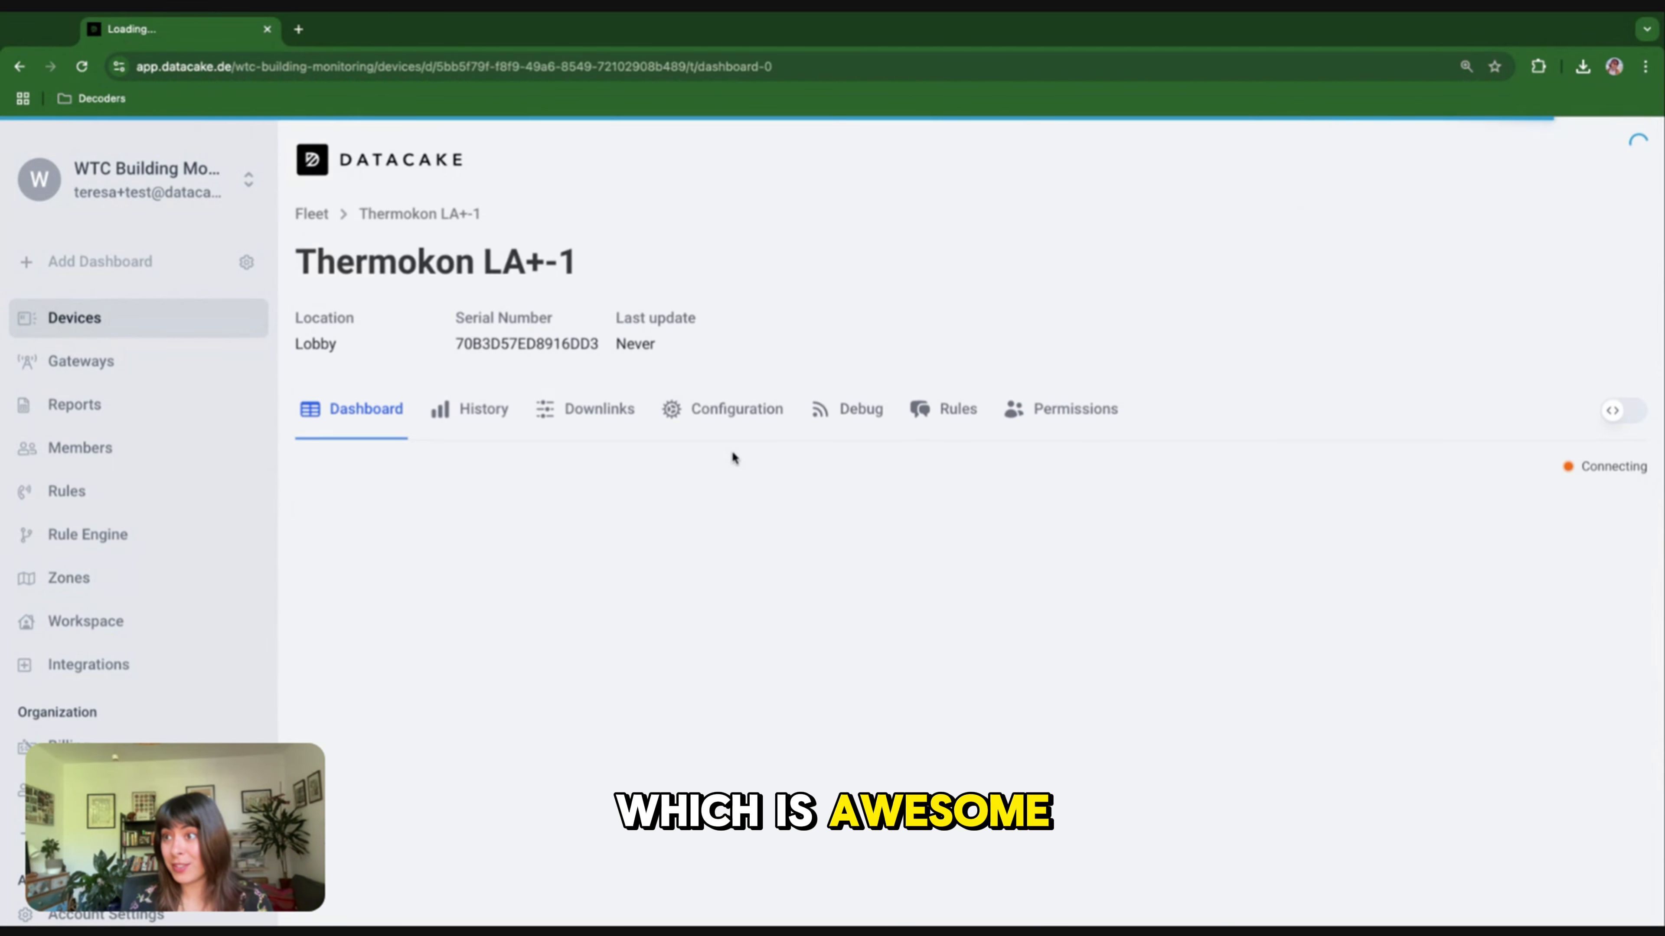
scroll(910, 304, "down", 2)
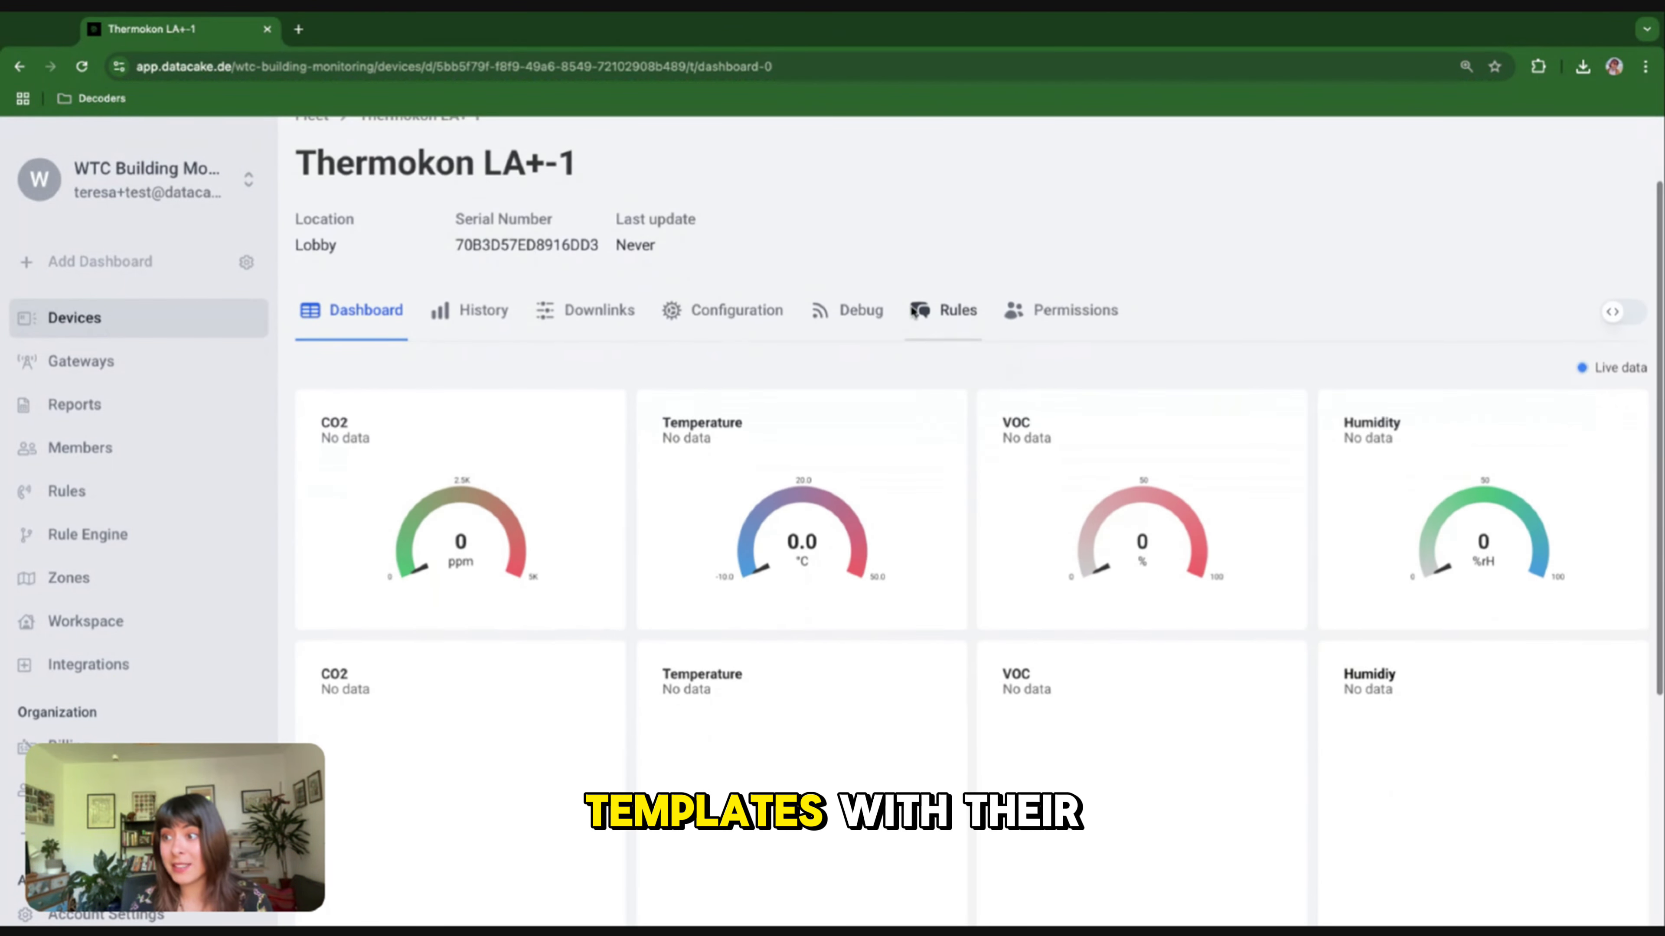
scroll(1132, 679, "down", 6)
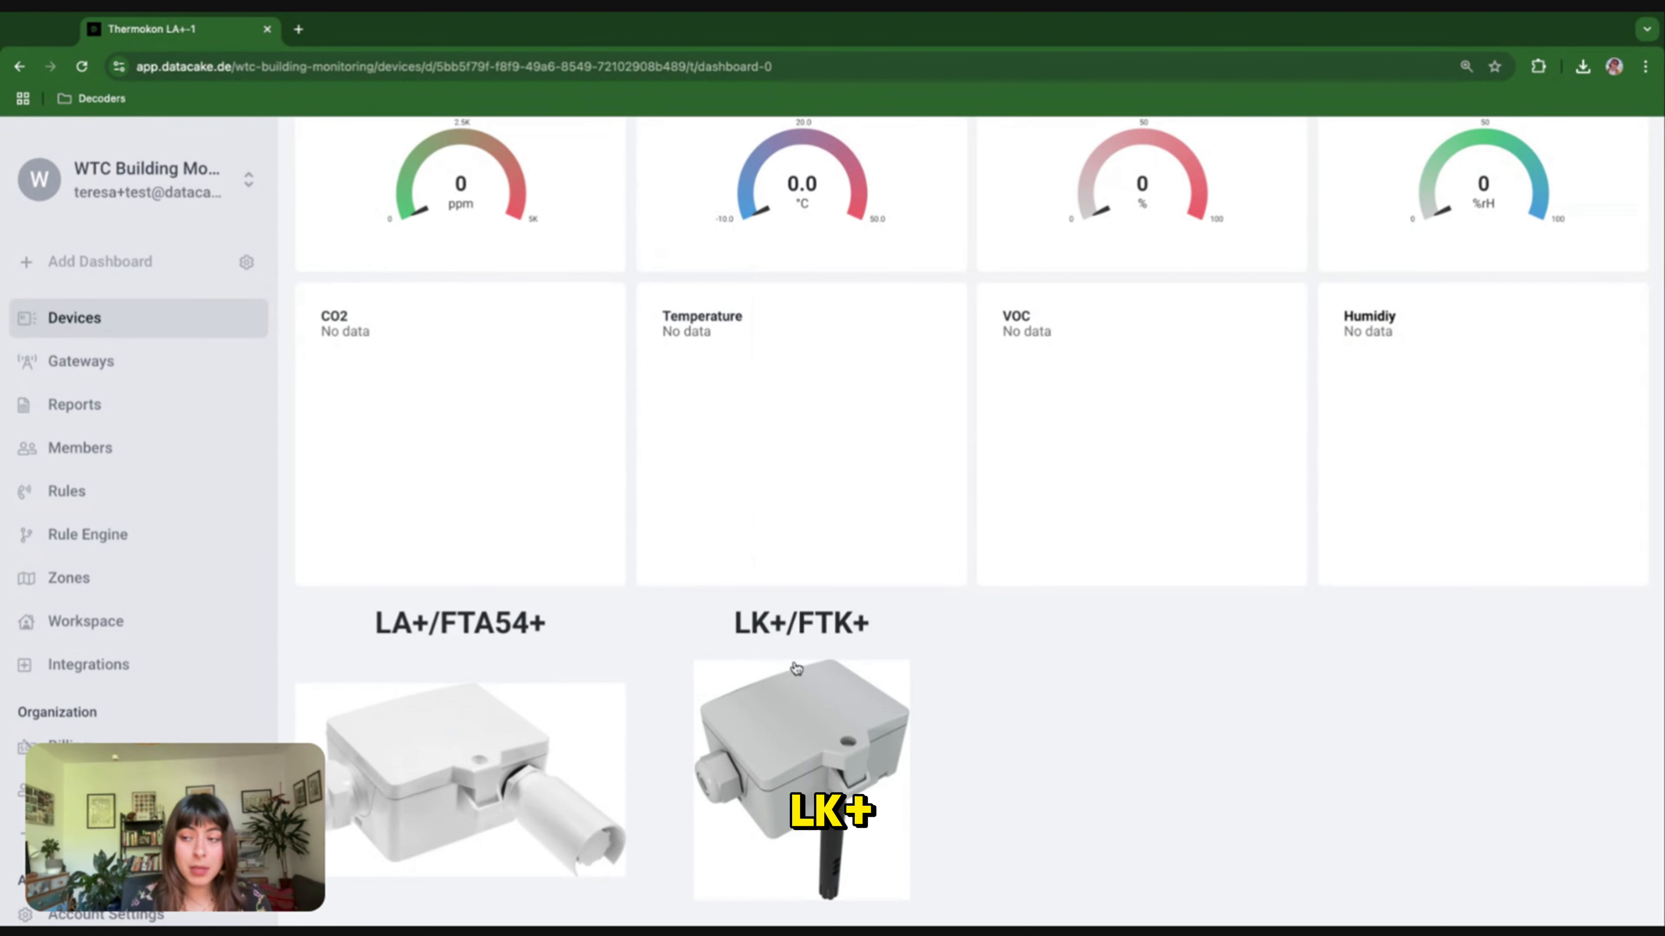
Open the Thermokon product page linked from the LA+/FTA54+ image and return to the device dashboard
left_click(500, 761)
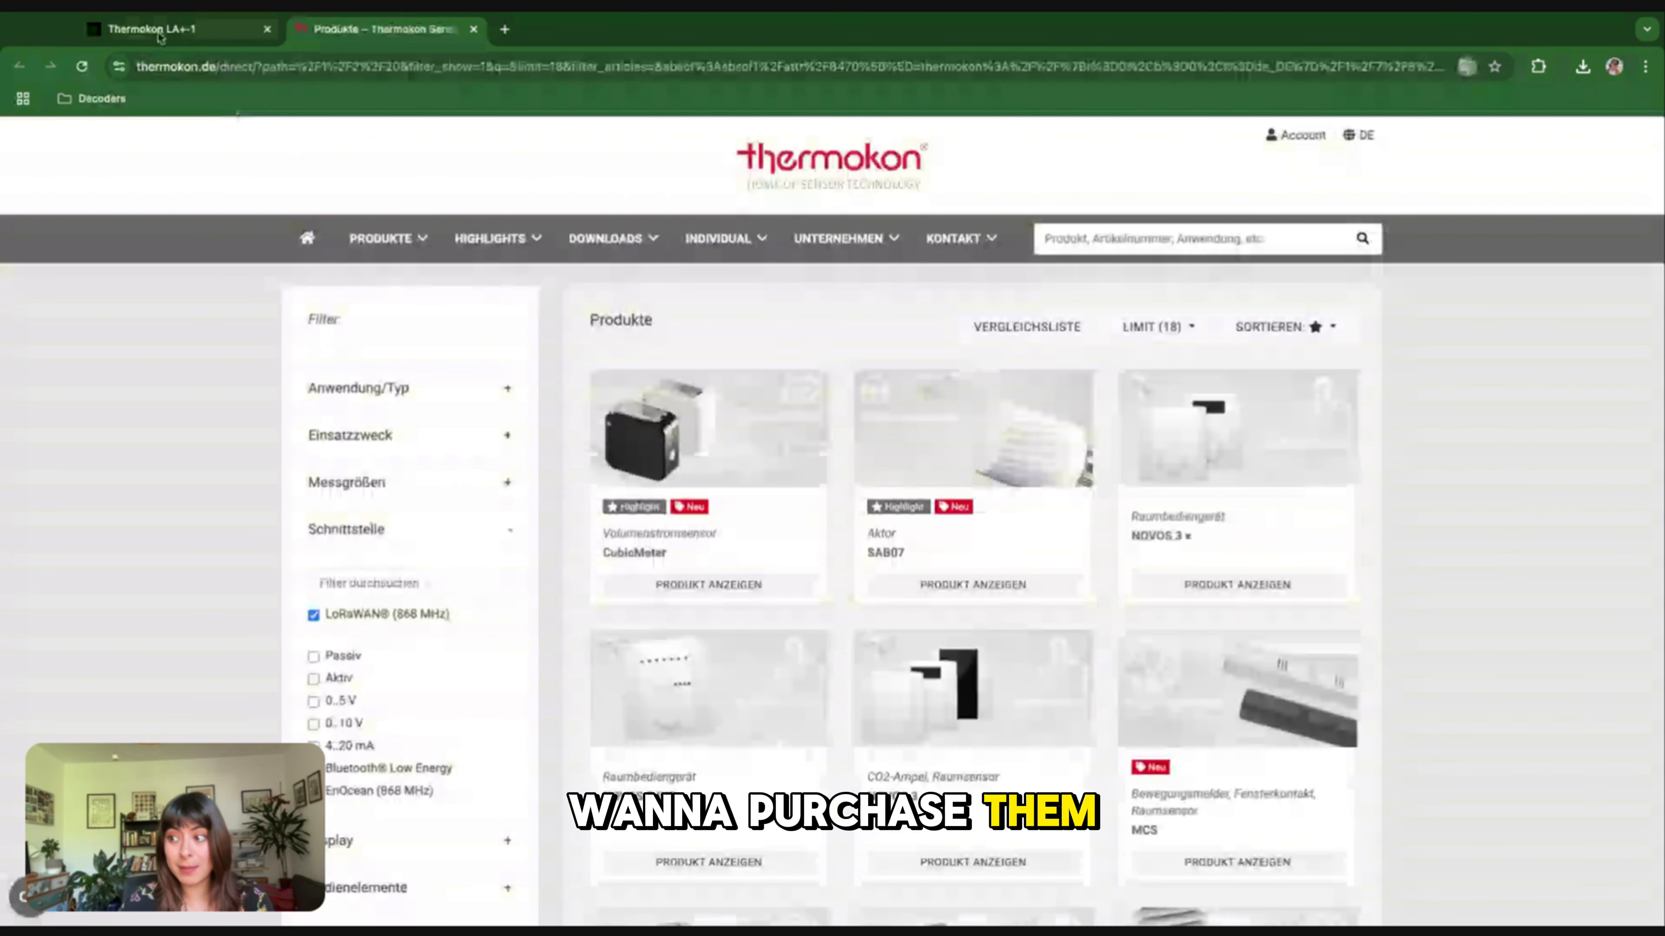
left_click(161, 33)
scroll(649, 738, "up", 3)
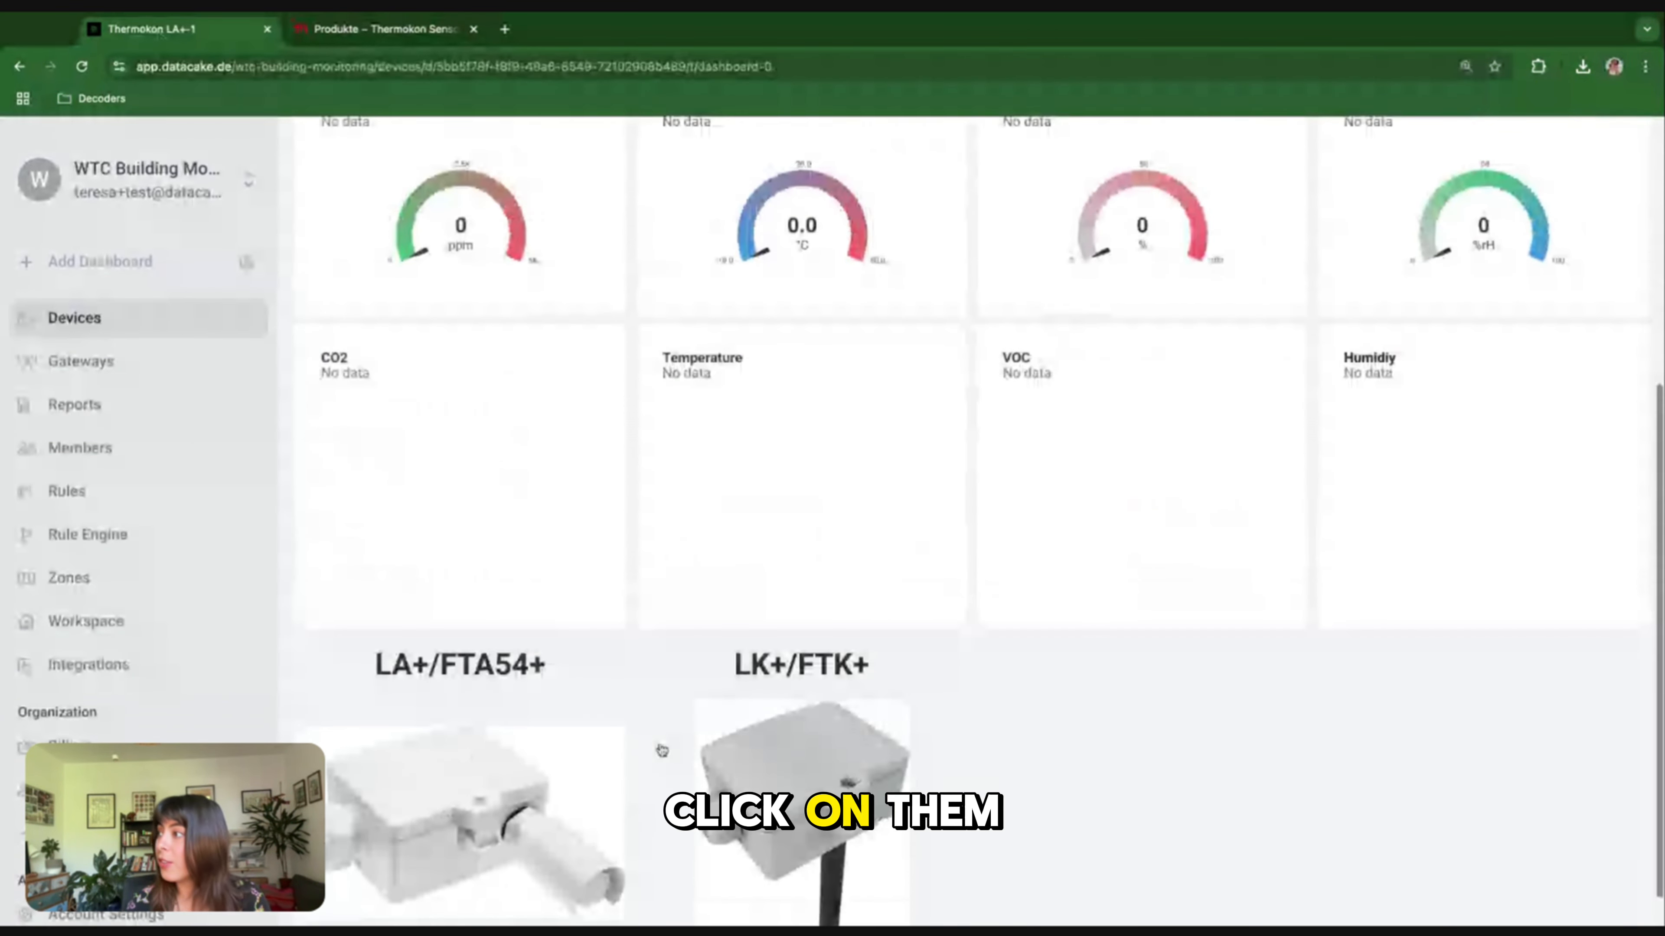
Remove both product images and the LA+/FTA54+ and LK+/FTK+ headings from the Thermokon LA+-1 dashboard and save the layout
scroll(662, 751, "up", 5)
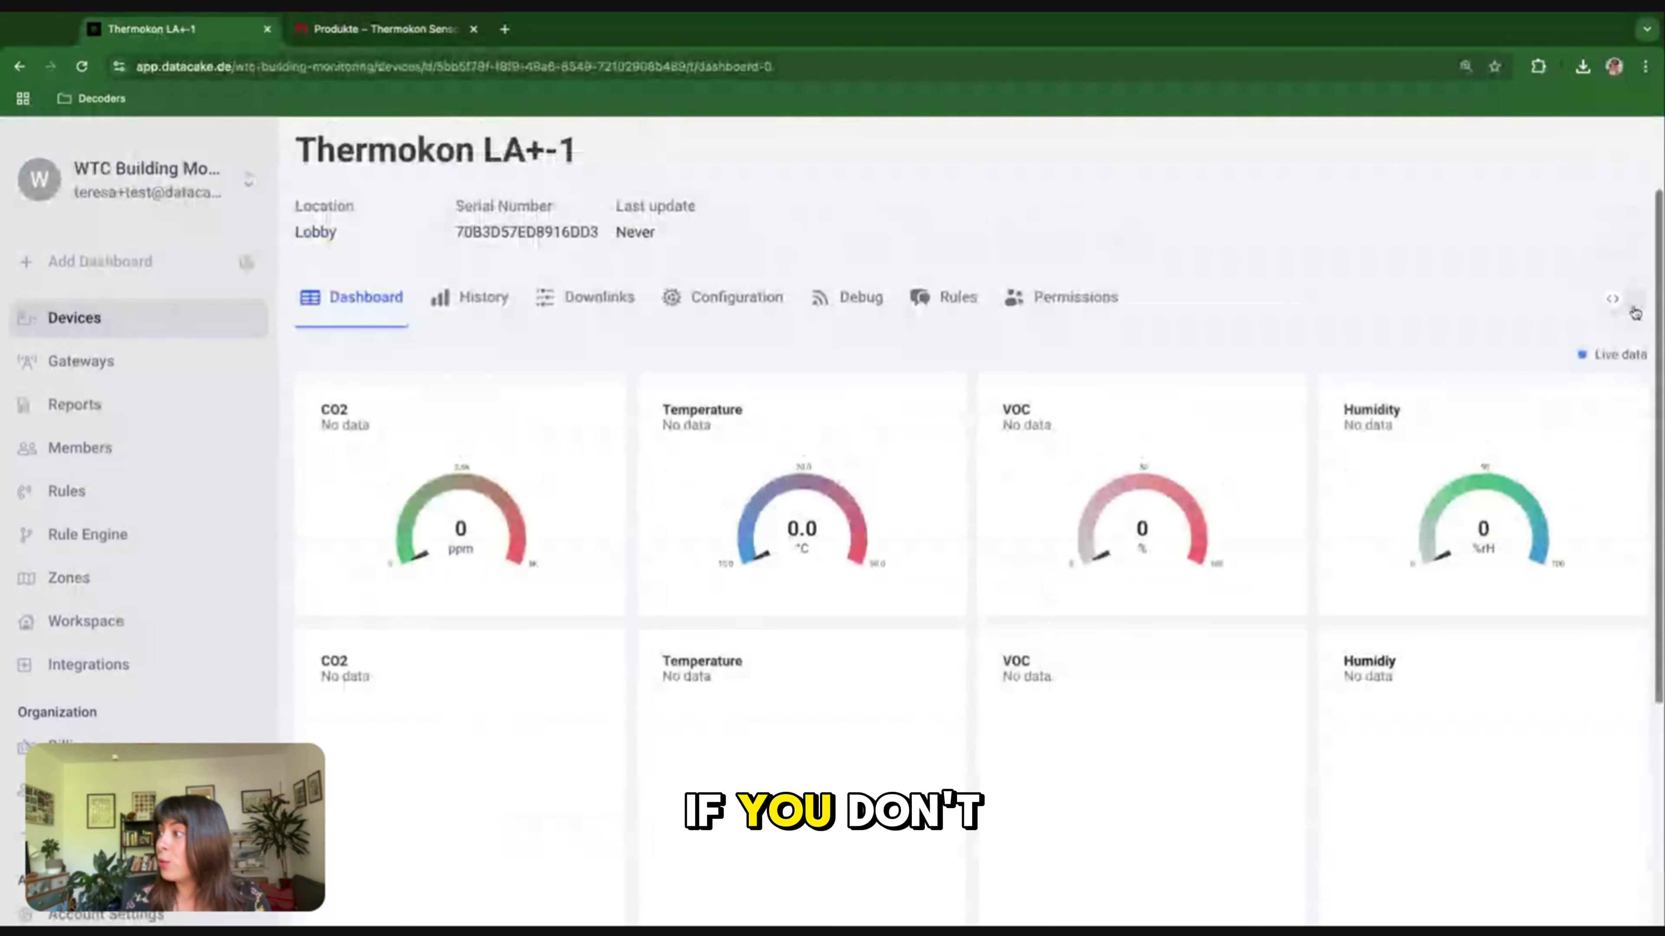
left_click(1630, 314)
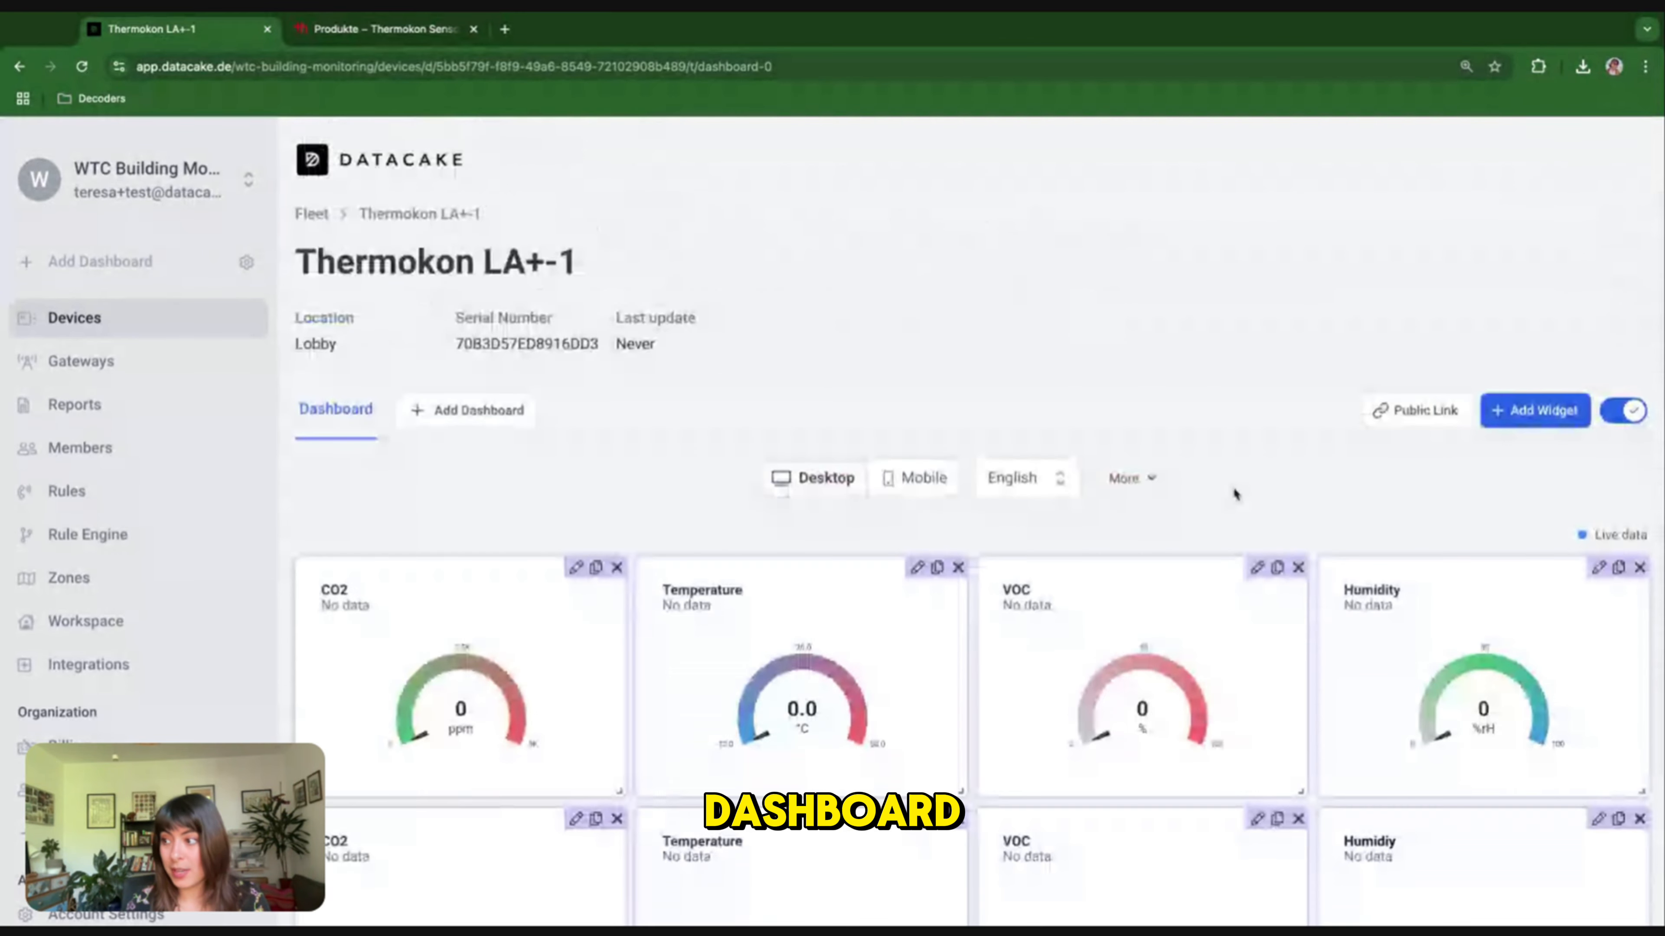
scroll(1233, 495, "down", 5)
left_click(958, 671)
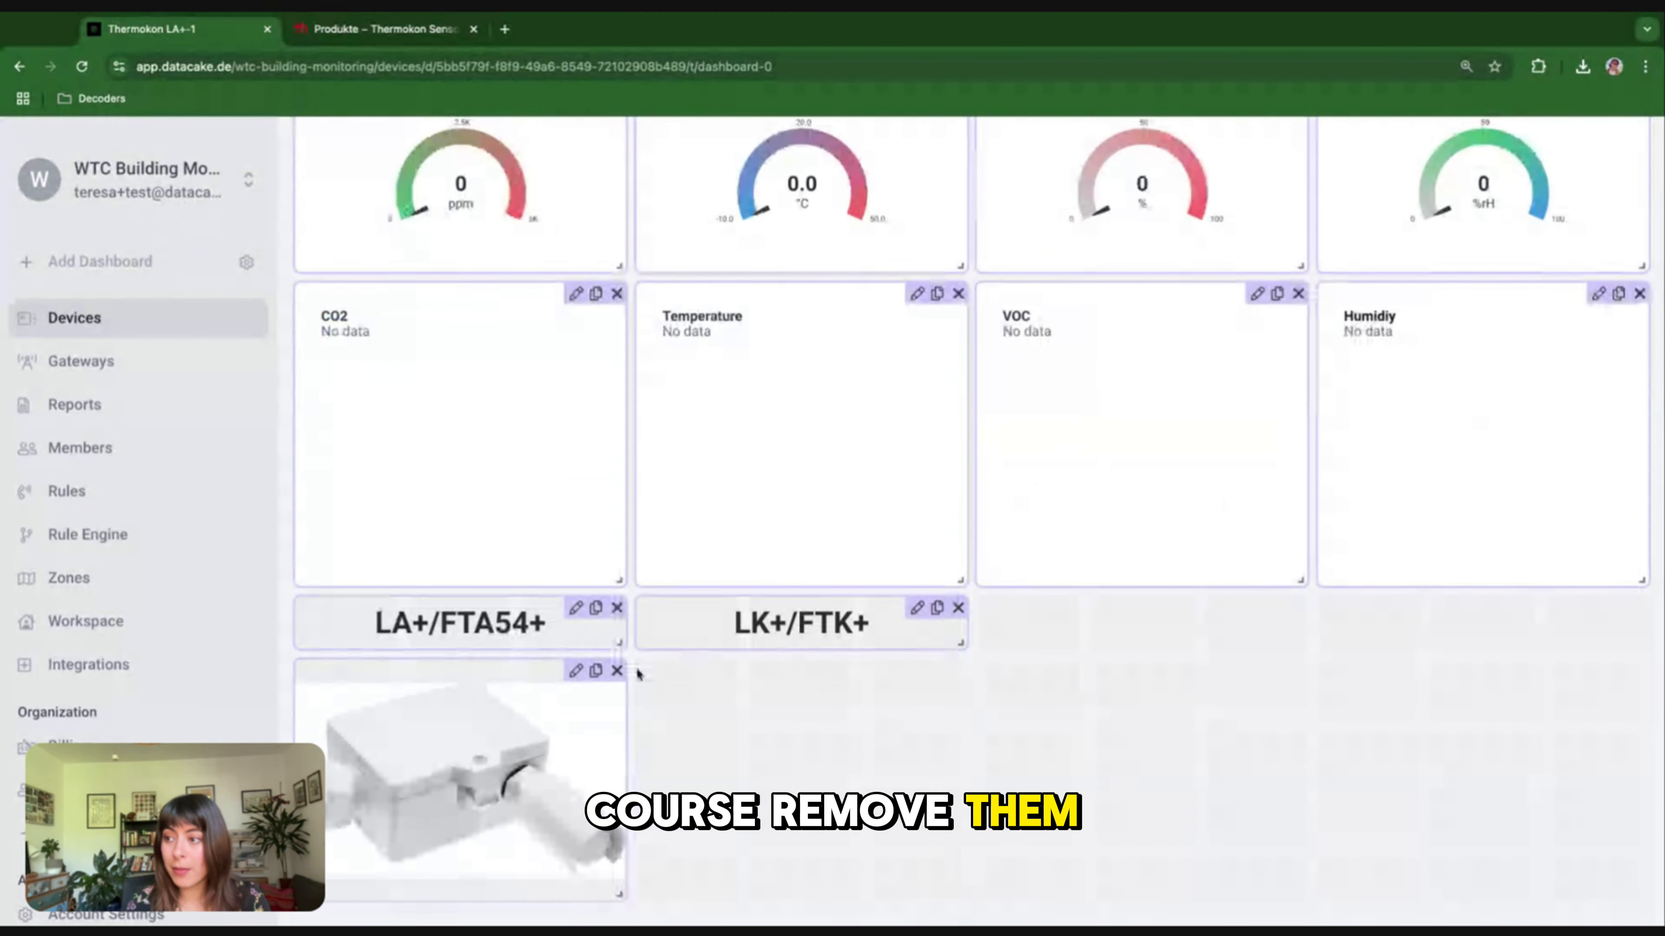
left_click(617, 671)
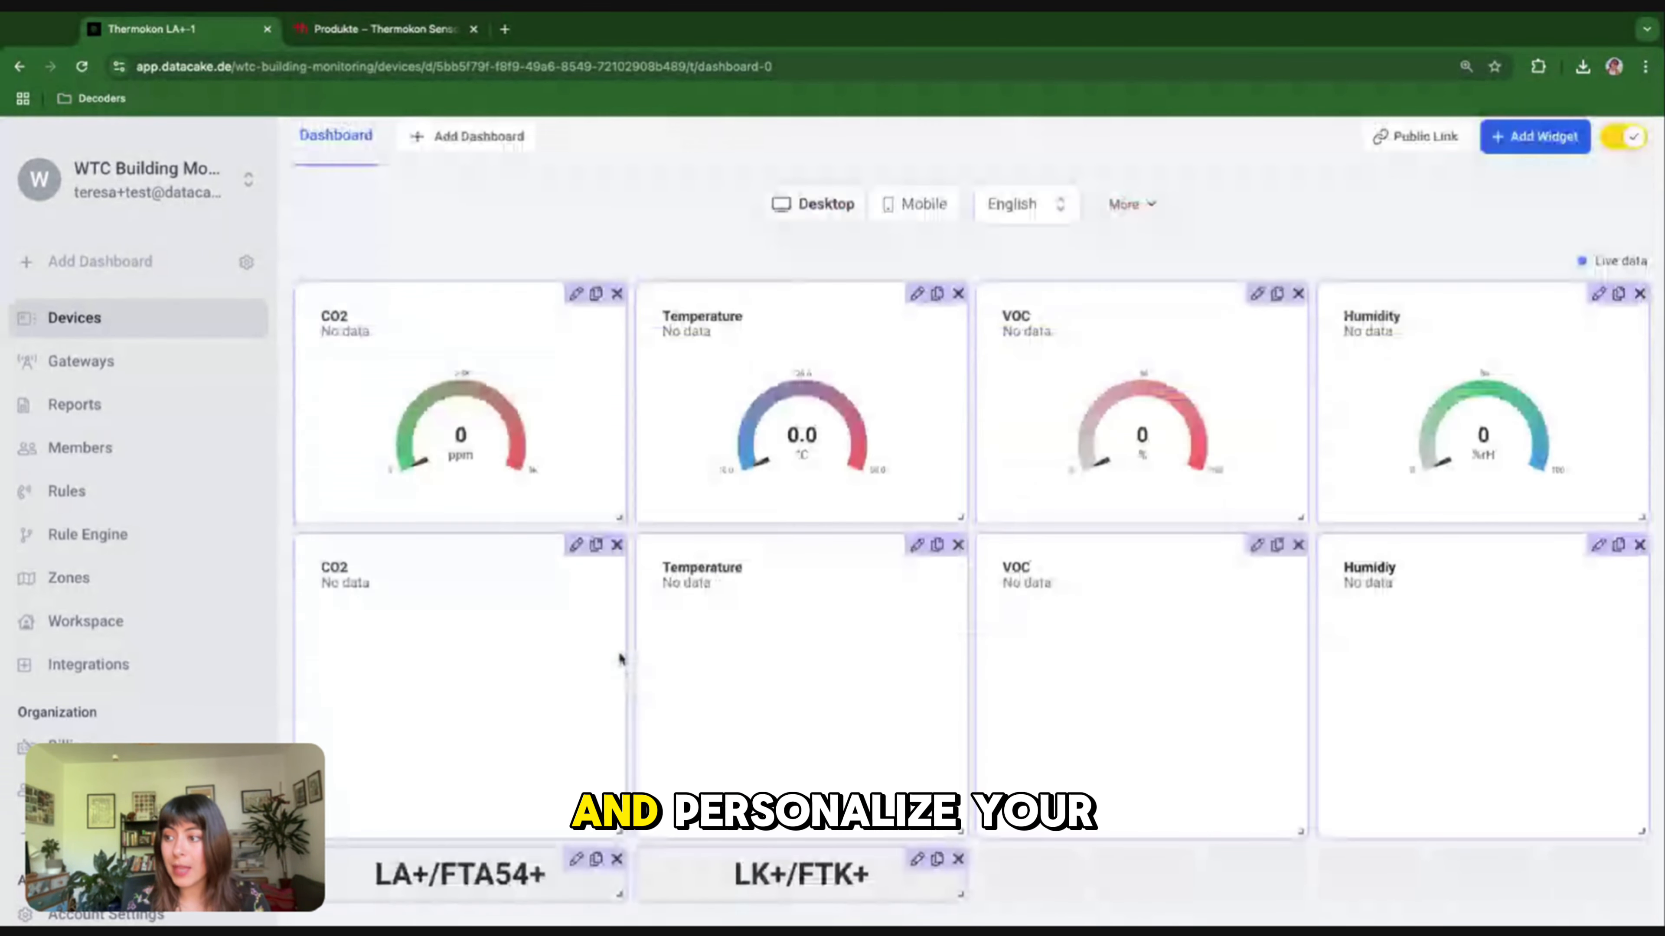
left_click(623, 860)
left_click(958, 859)
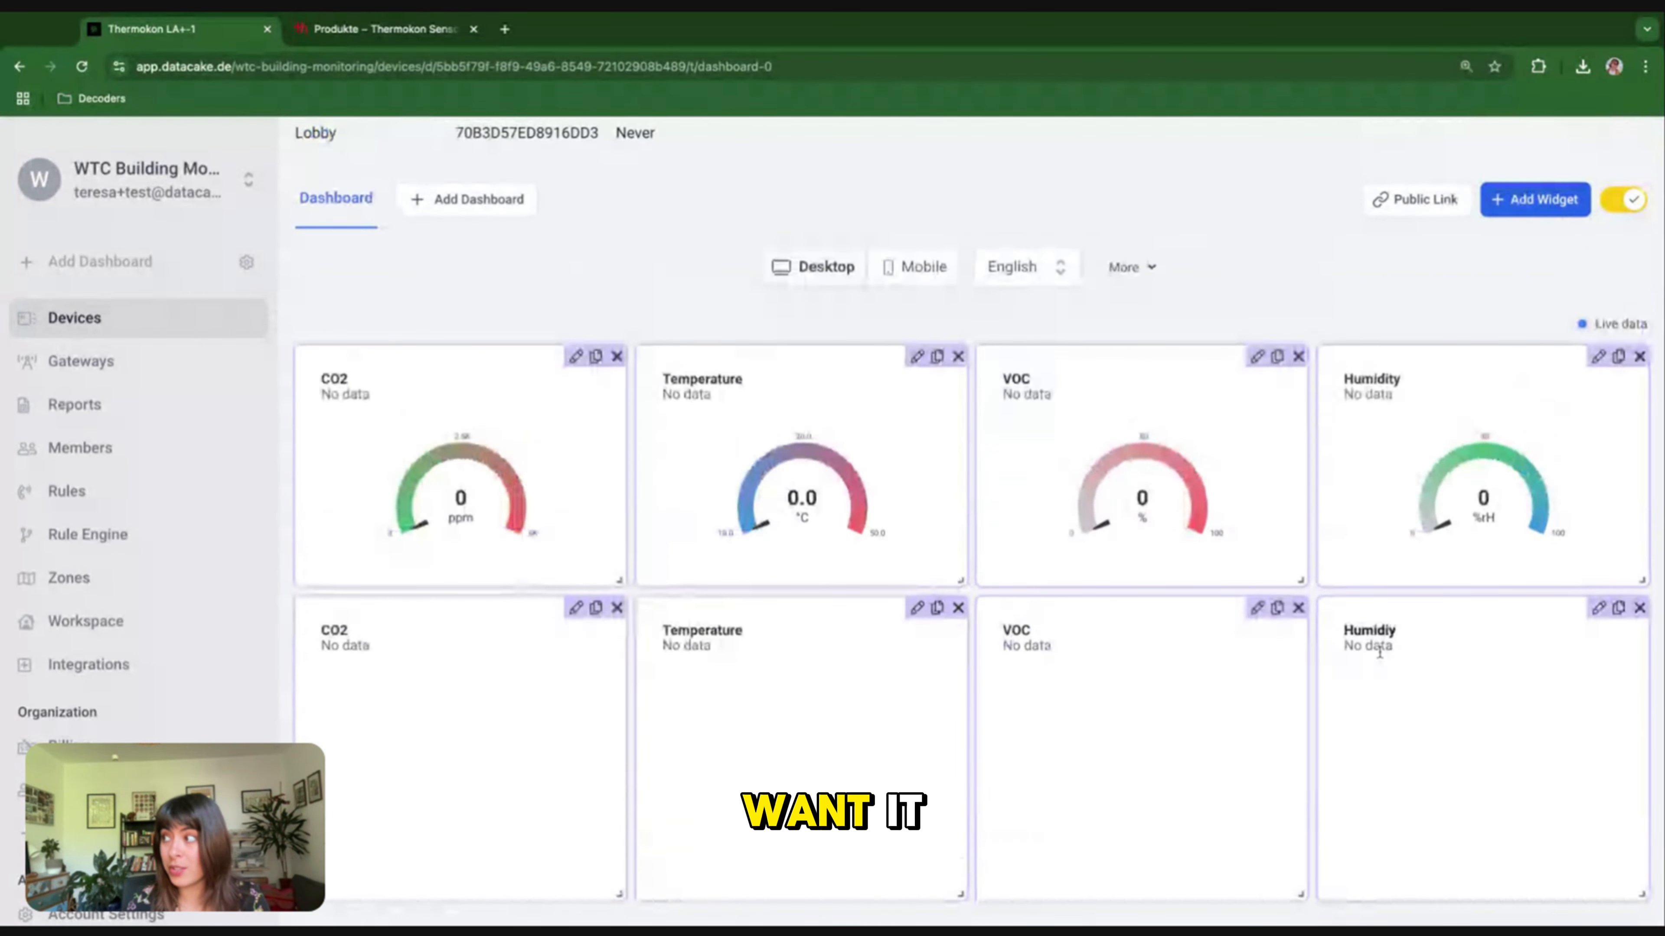
left_click(1623, 202)
scroll(1155, 416, "down", 2)
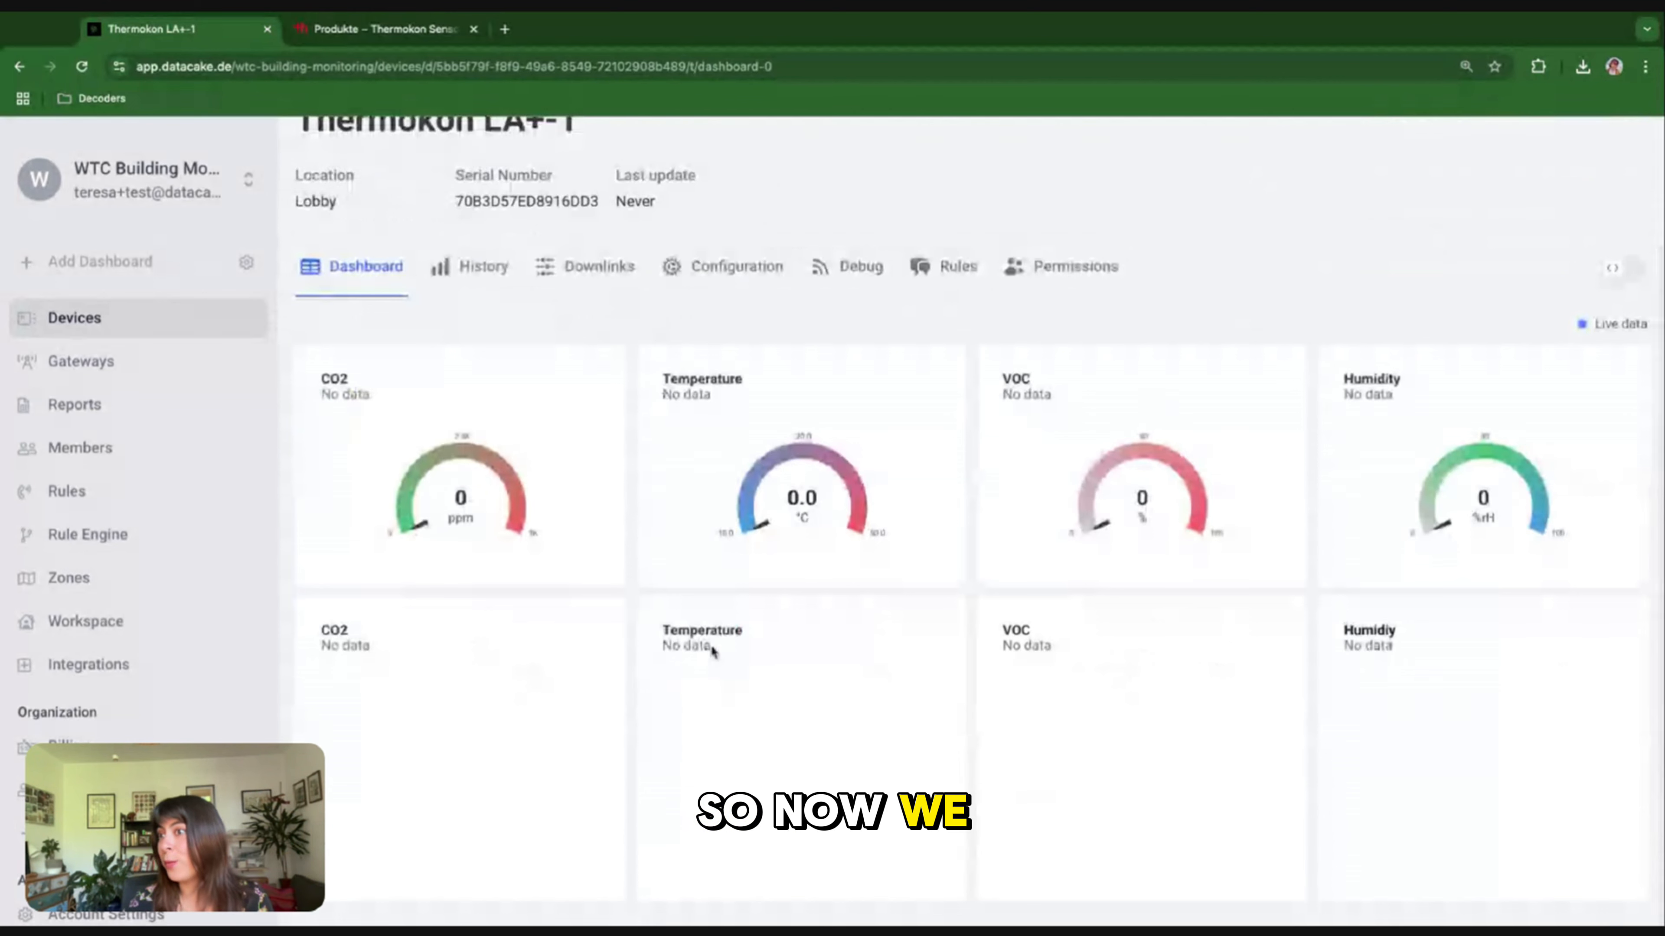
scroll(711, 645, "up", 2)
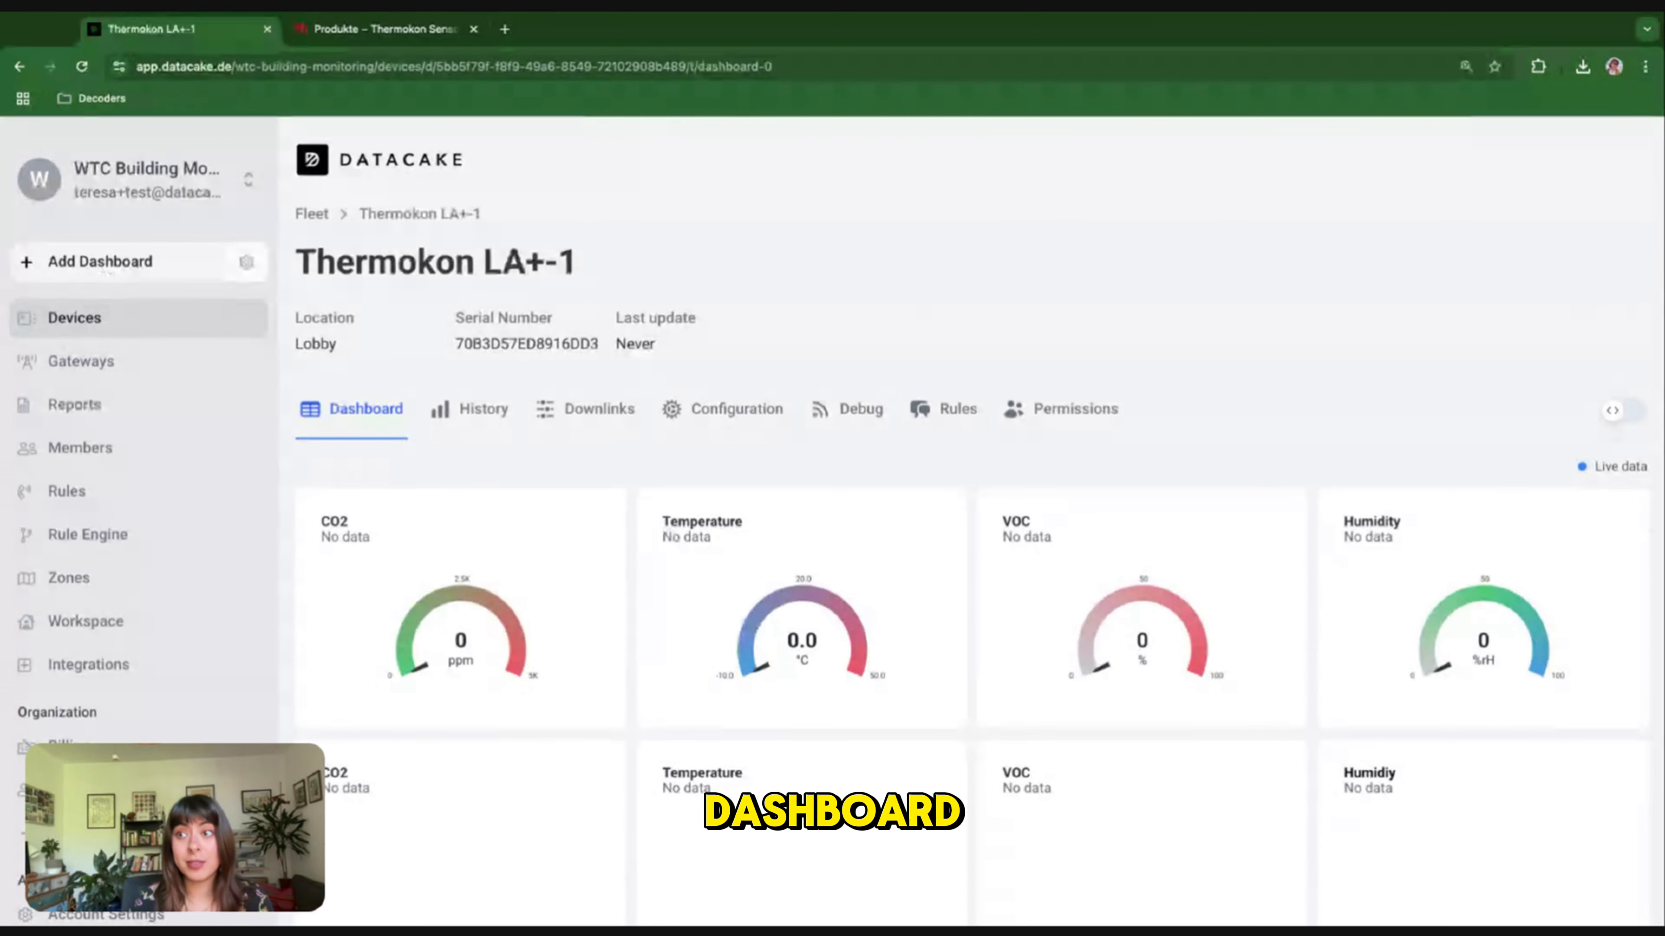
Add a workspace dashboard named Air quality, accessible to all workspace members
left_click(105, 274)
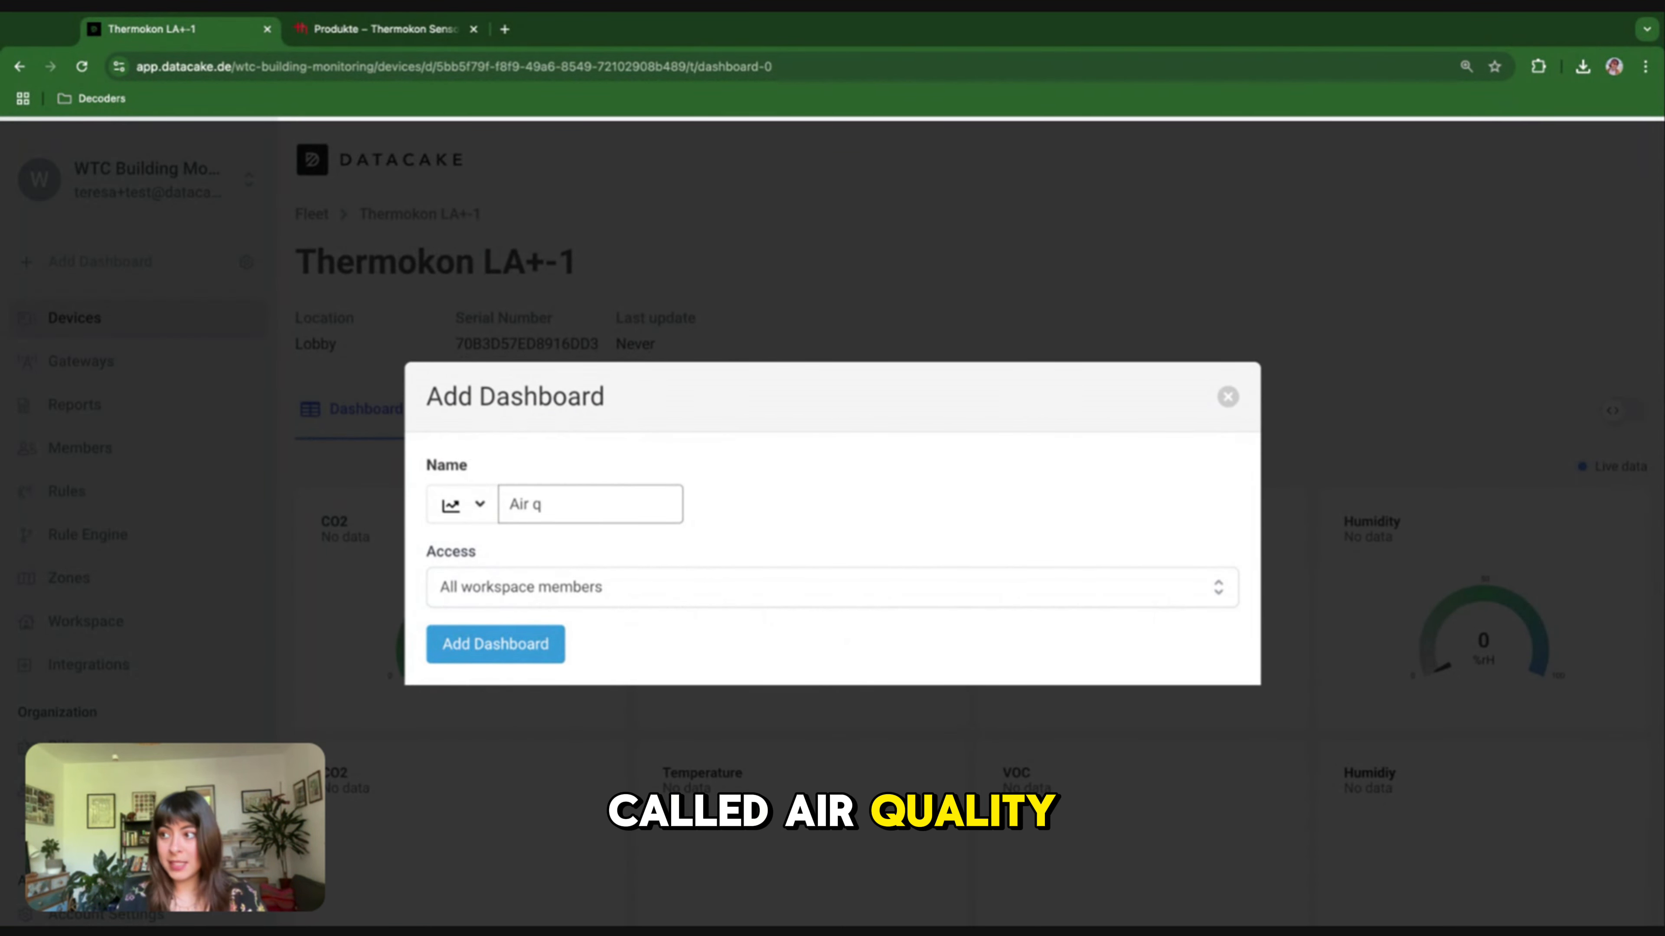
type("Air quality")
left_click(511, 648)
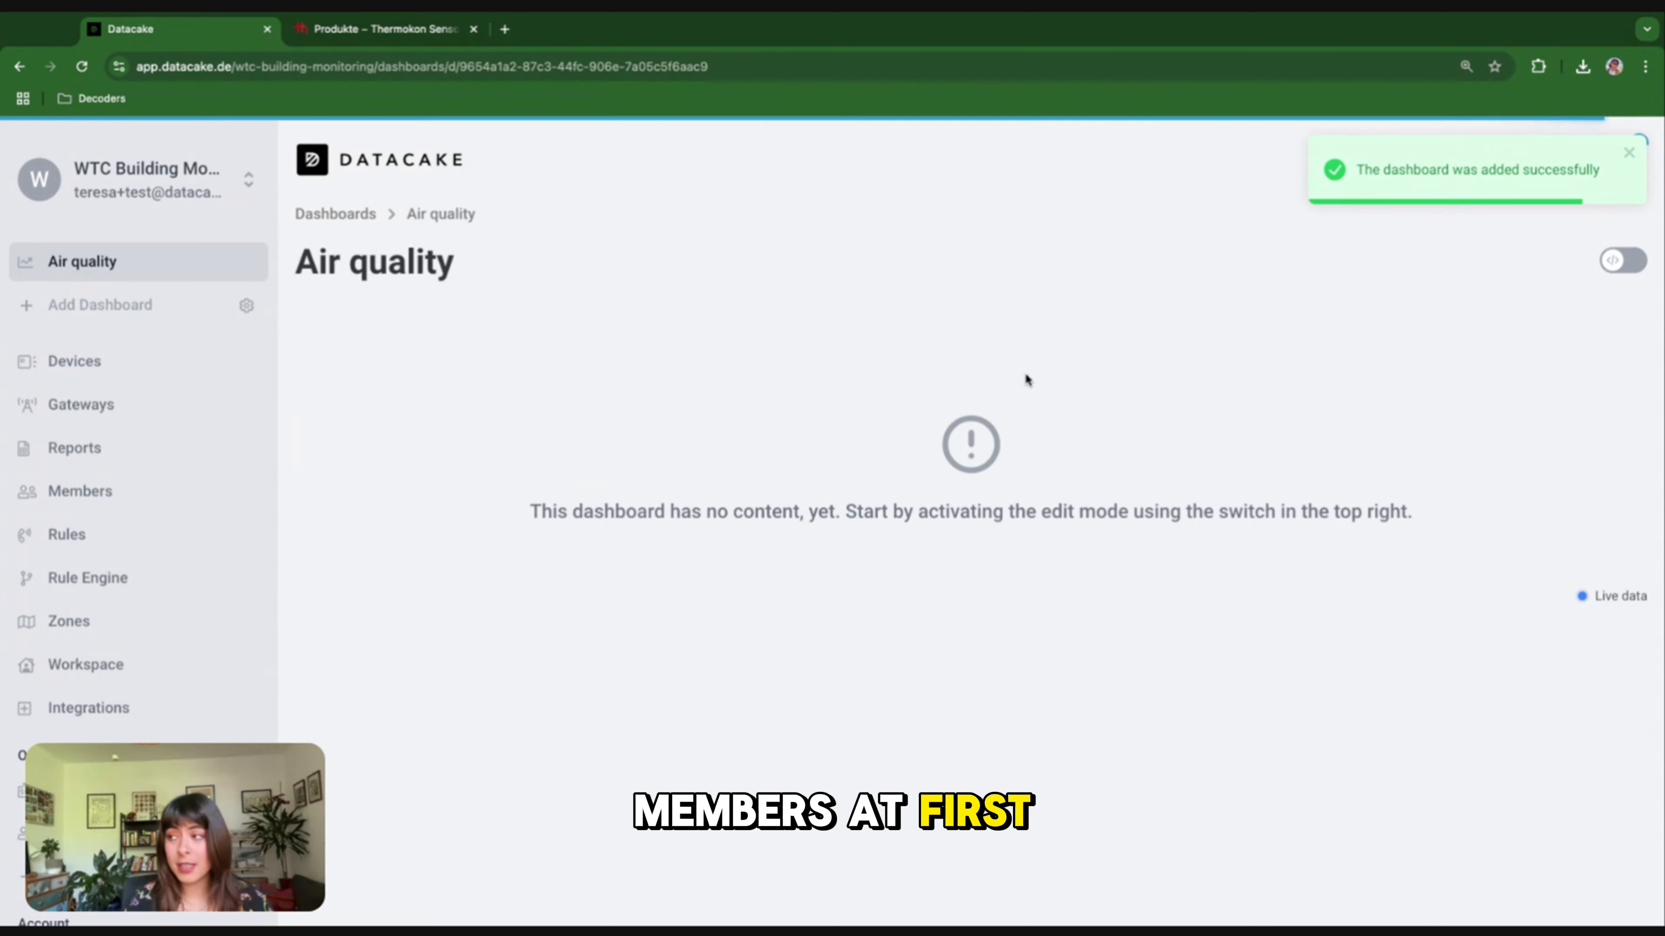
Enable edit mode on the Air quality dashboard, add a Table widget and review the devices its unfiltered preview covers
left_click(1634, 266)
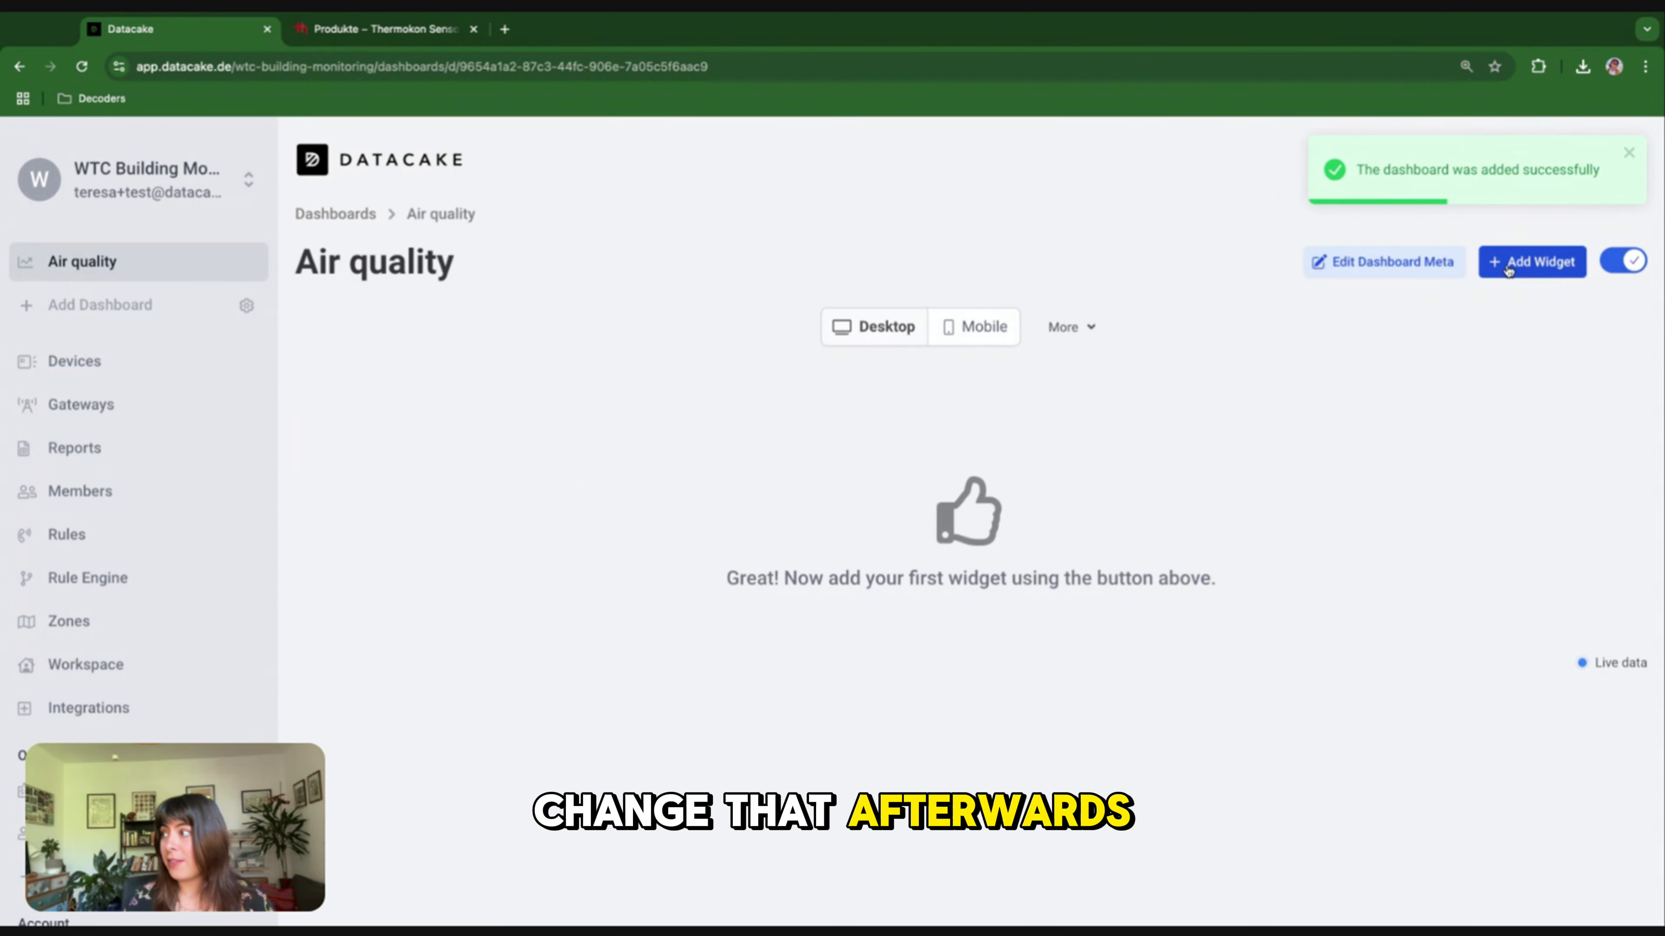
left_click(1507, 268)
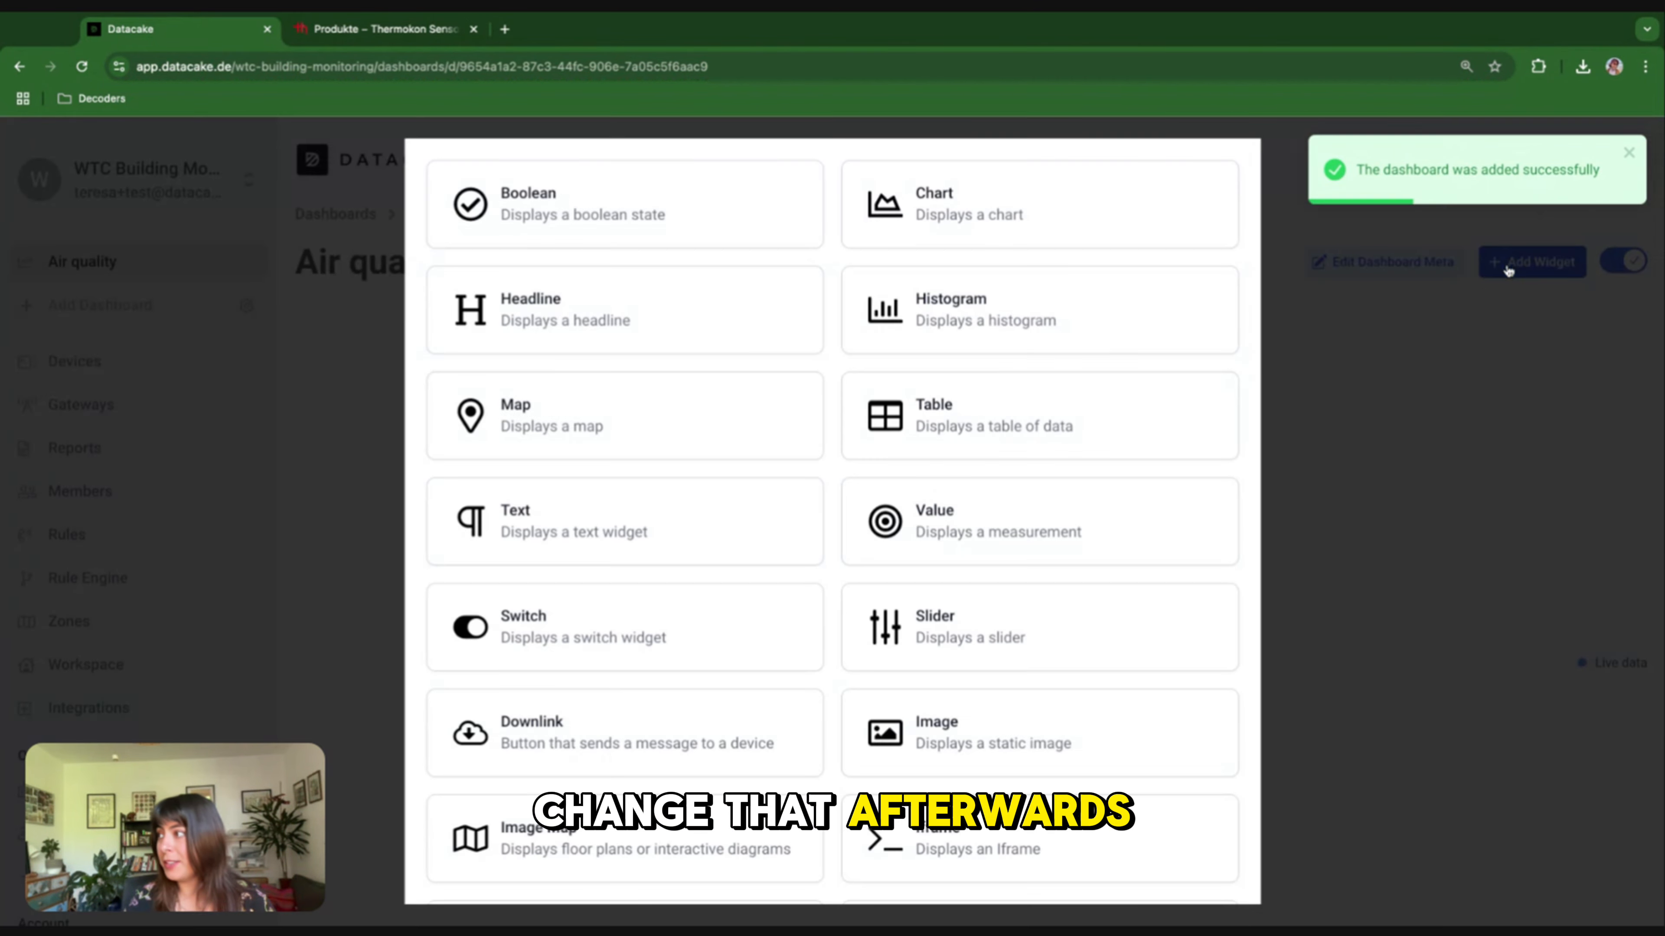
left_click(977, 430)
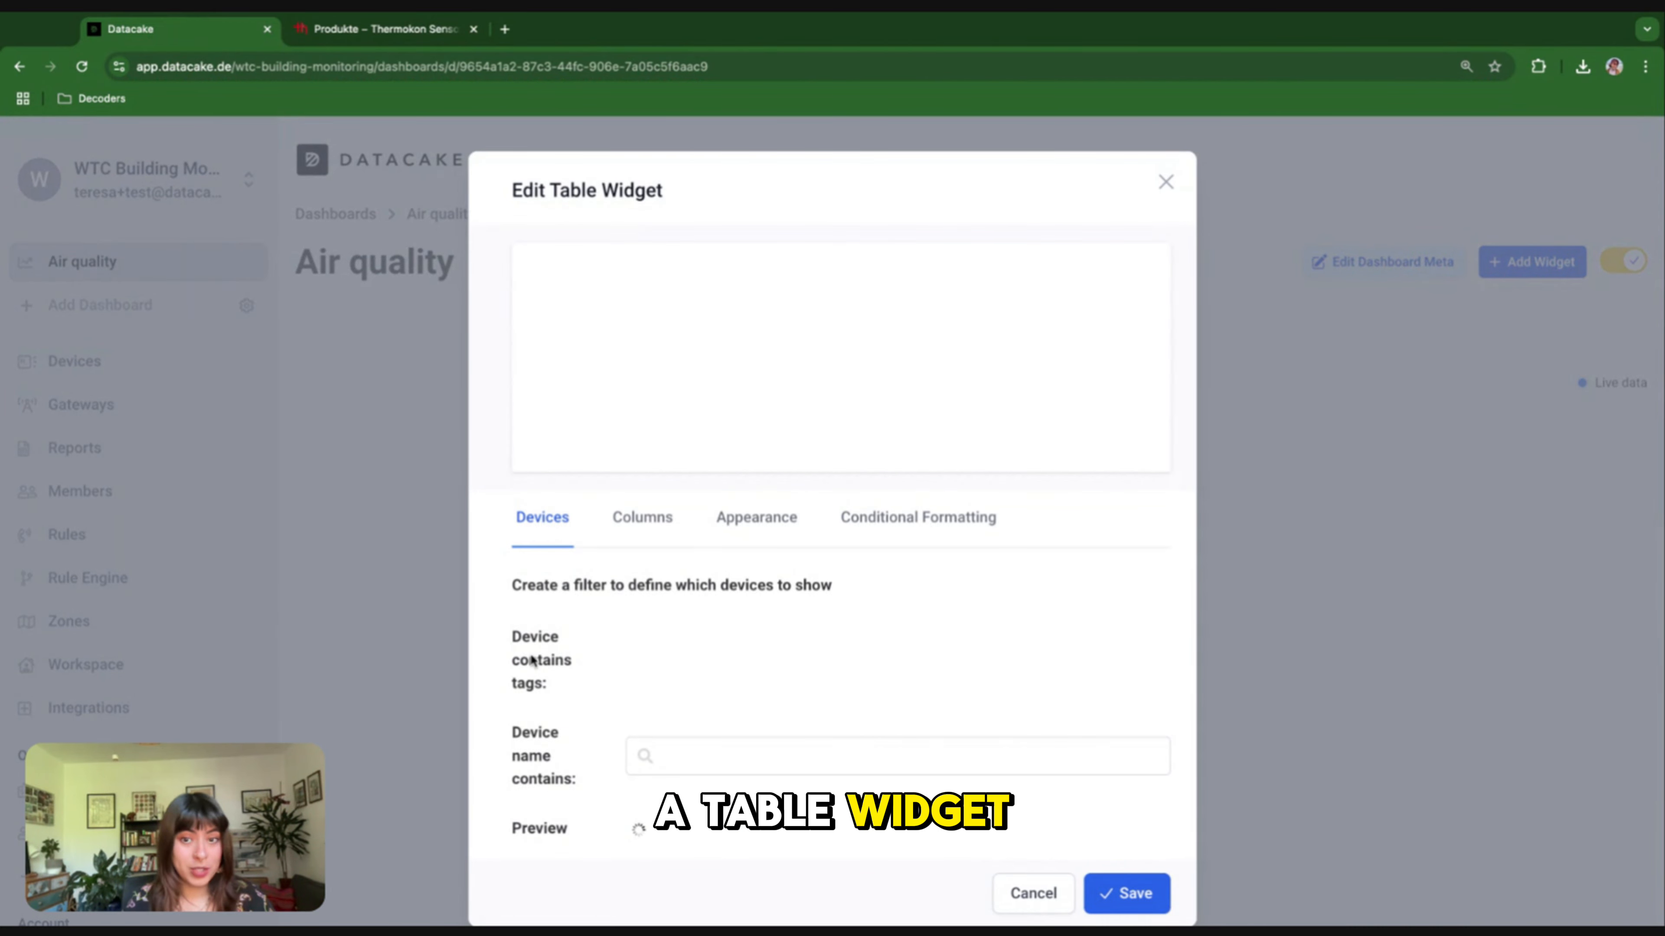
scroll(533, 662, "down", 1)
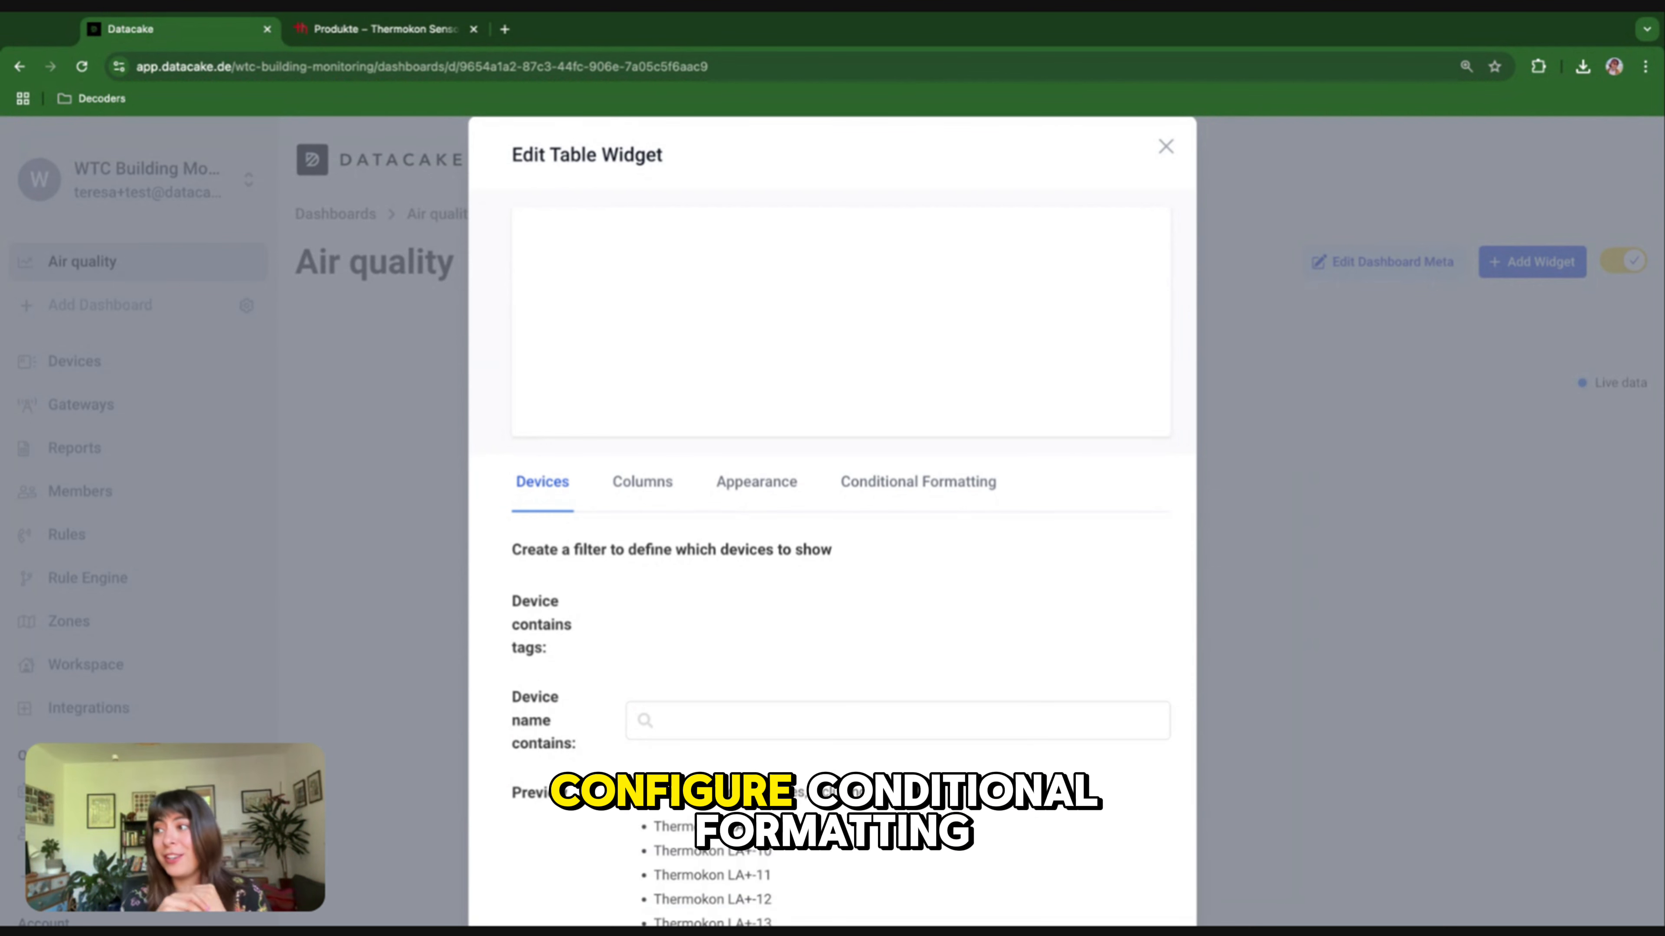
scroll(707, 445, "down", 8)
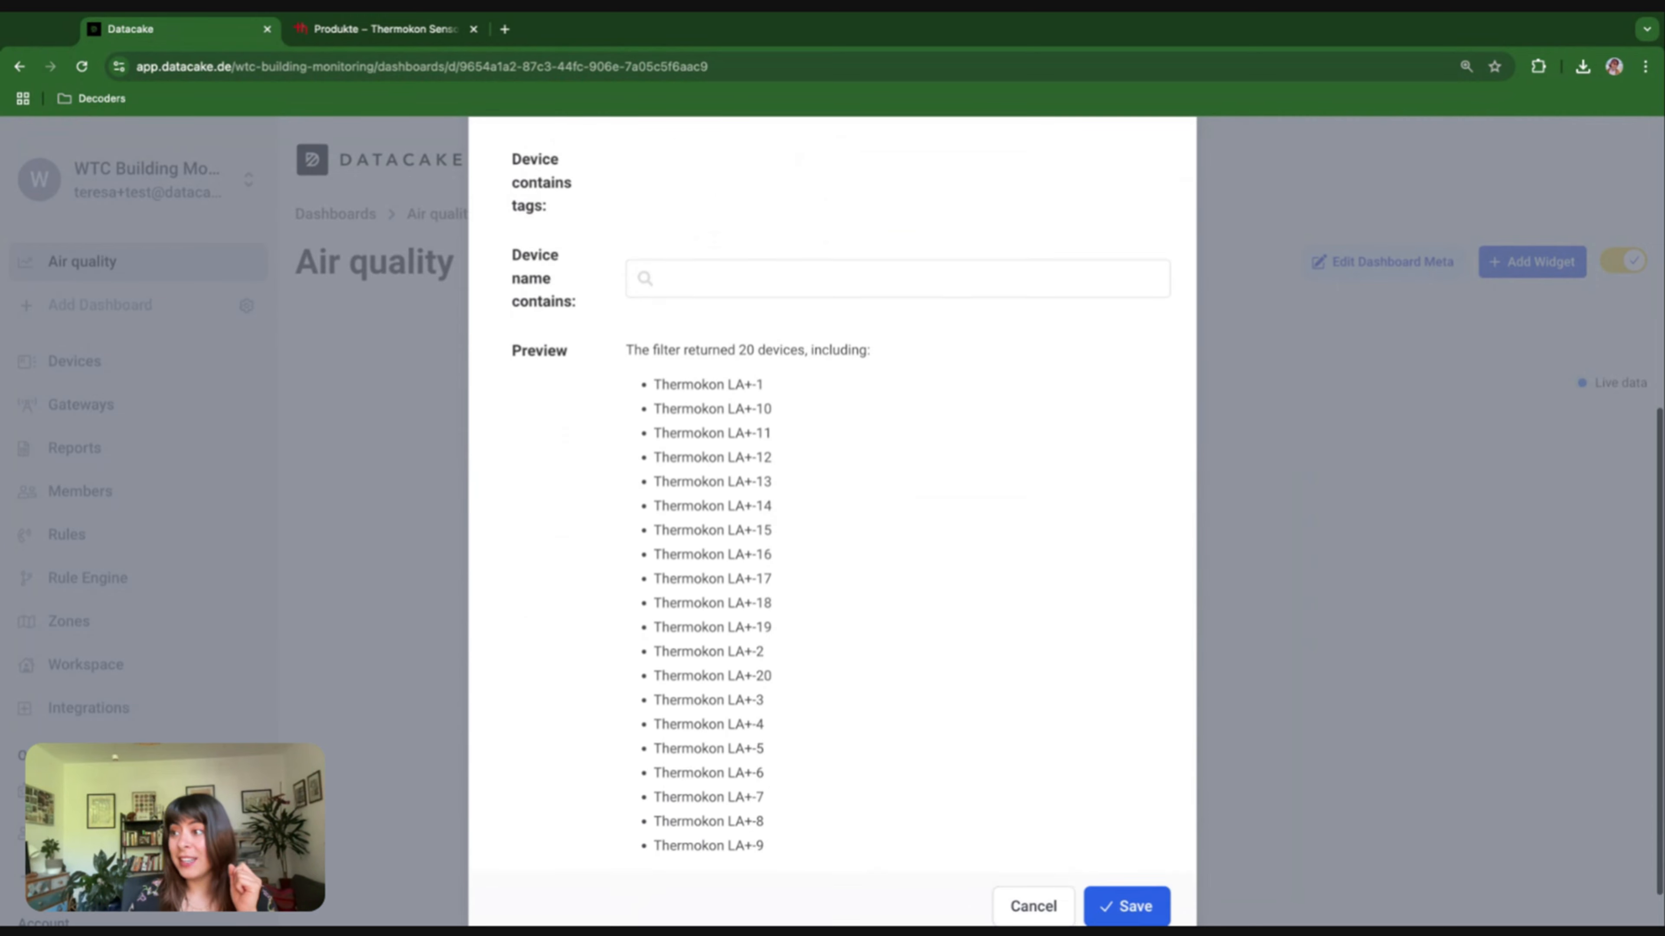
scroll(709, 438, "up", 2)
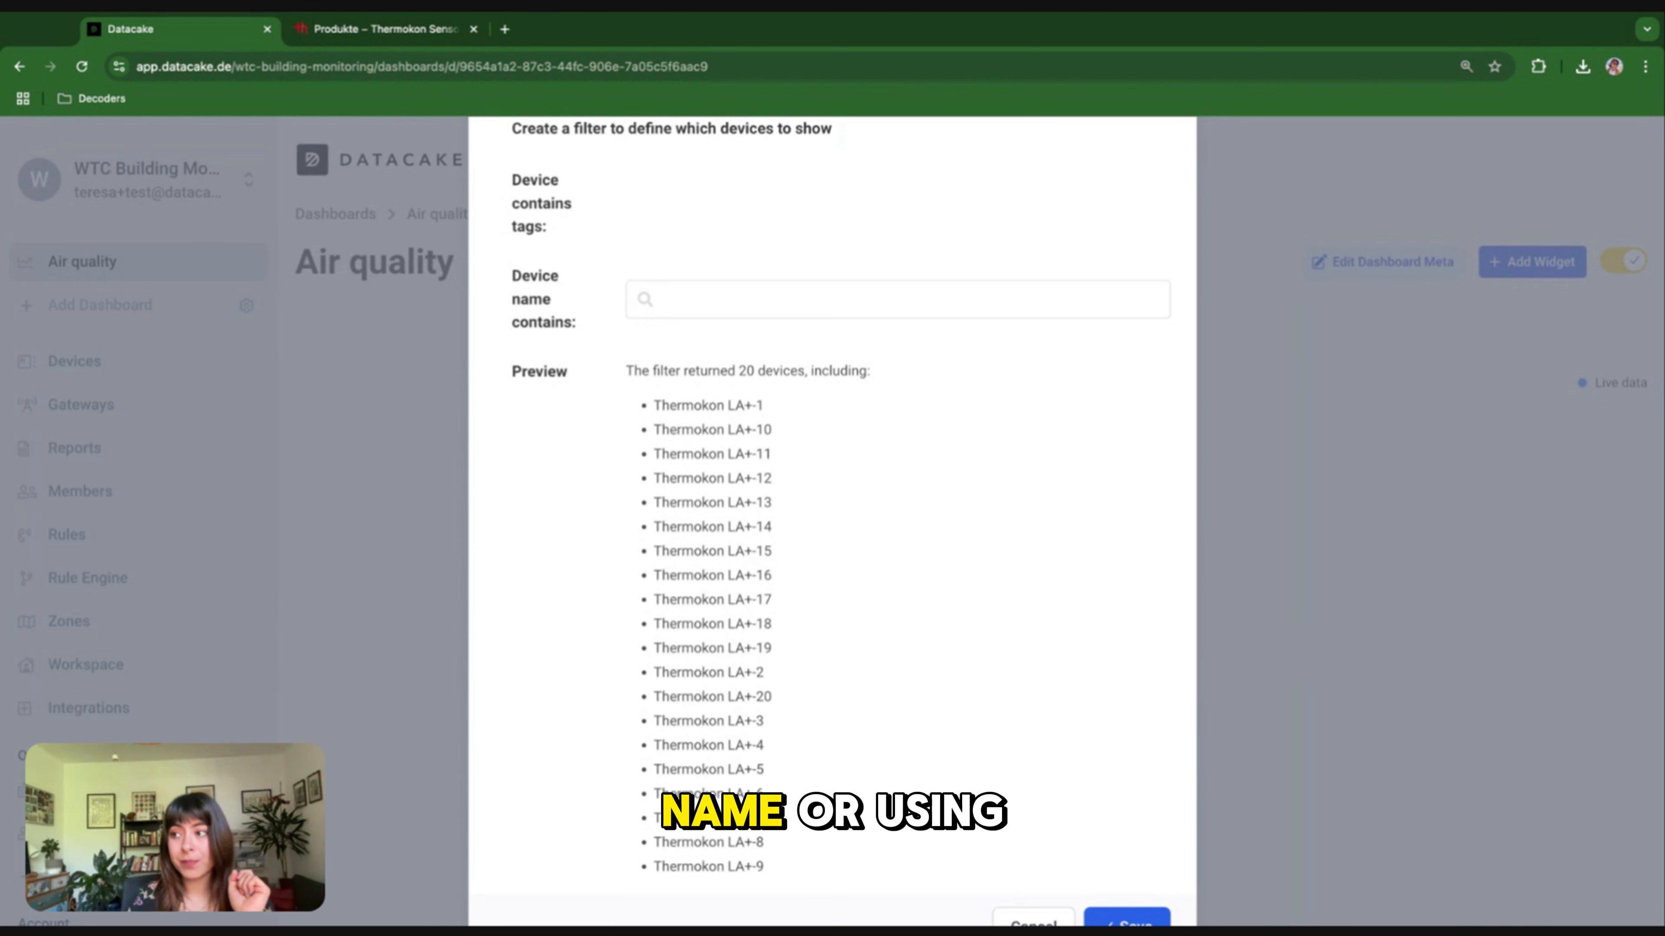
scroll(666, 529, "up", 4)
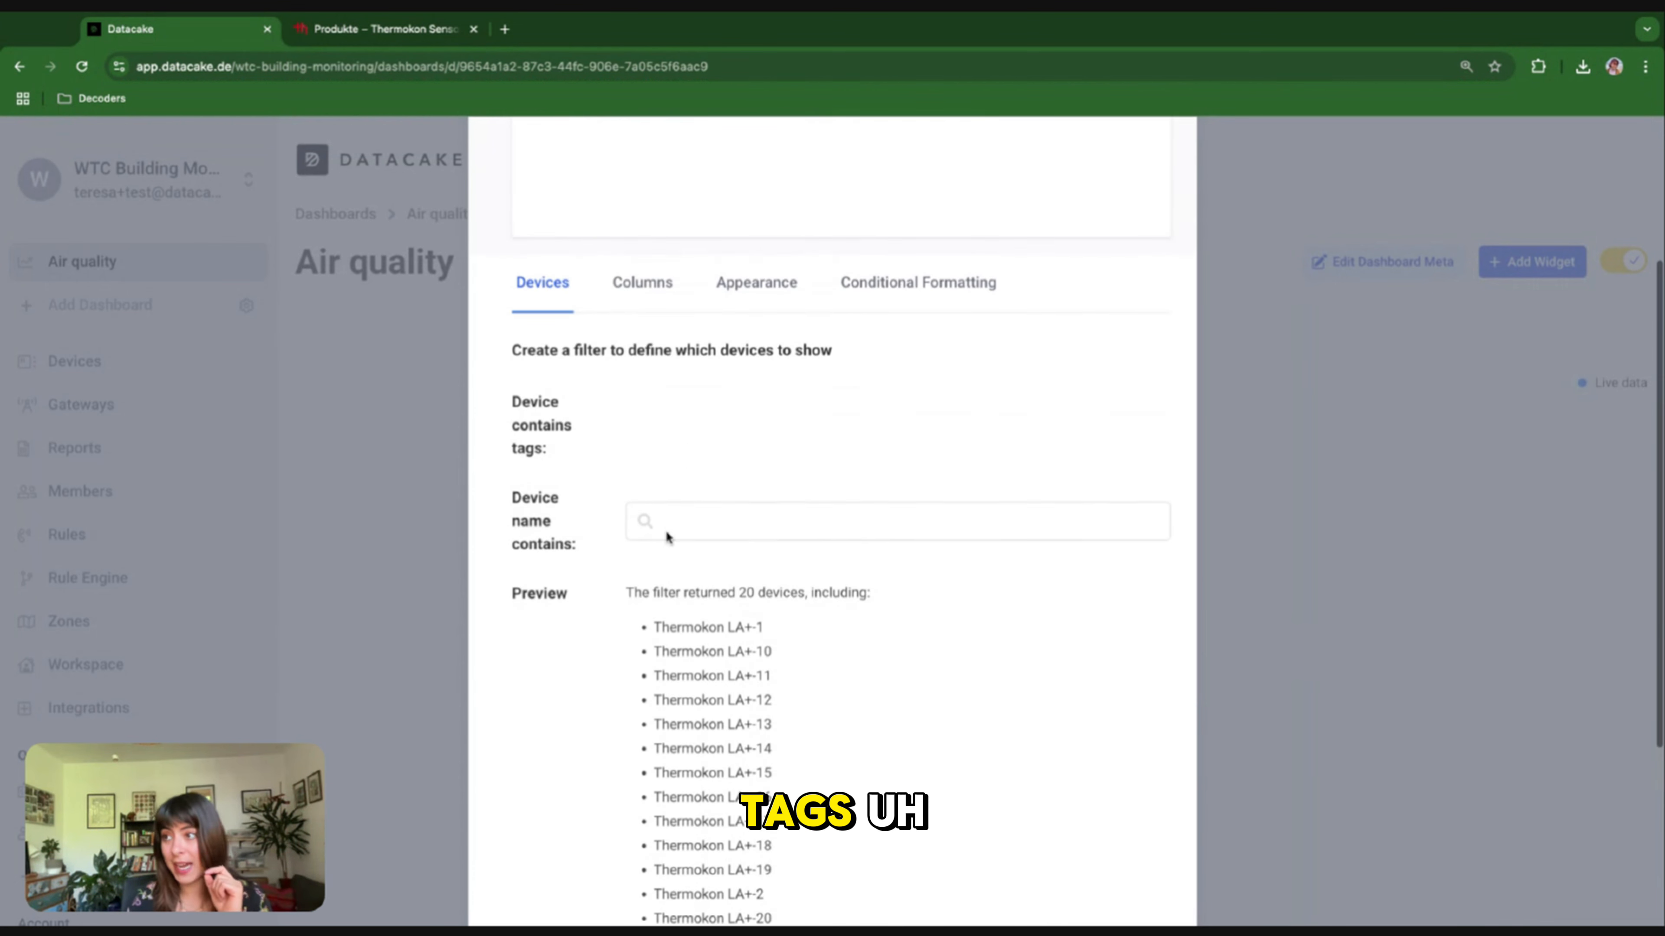
Add two columns to the table, showing Online Status in the first and Device Name (linked) in the second
left_click(649, 270)
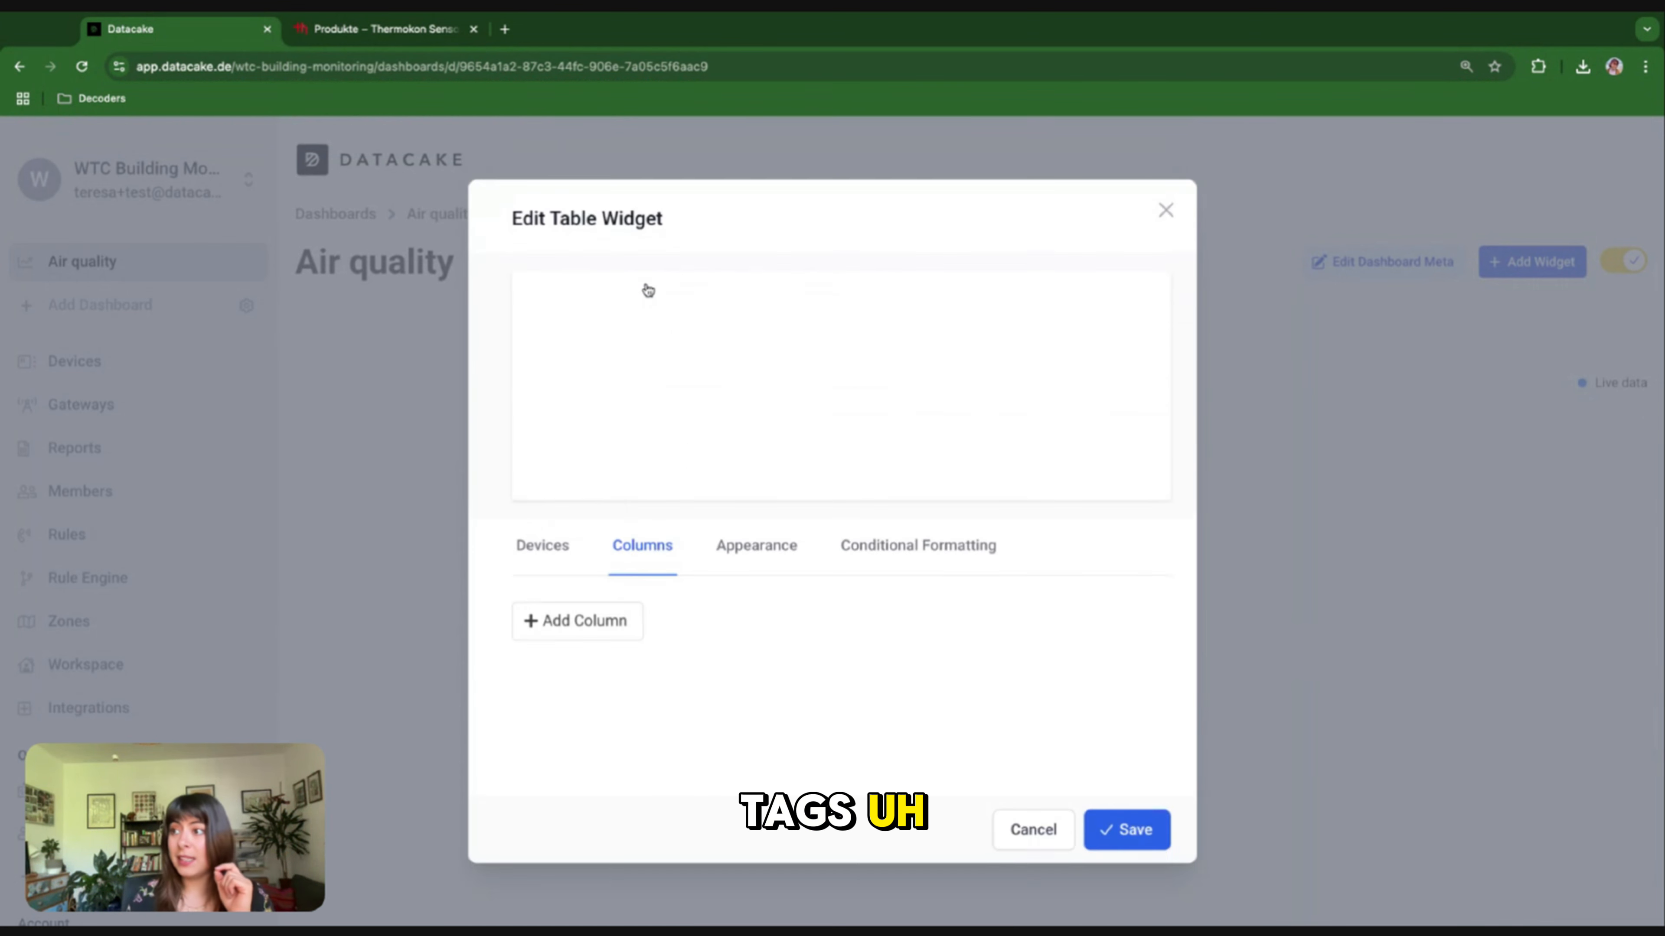
left_click(587, 621)
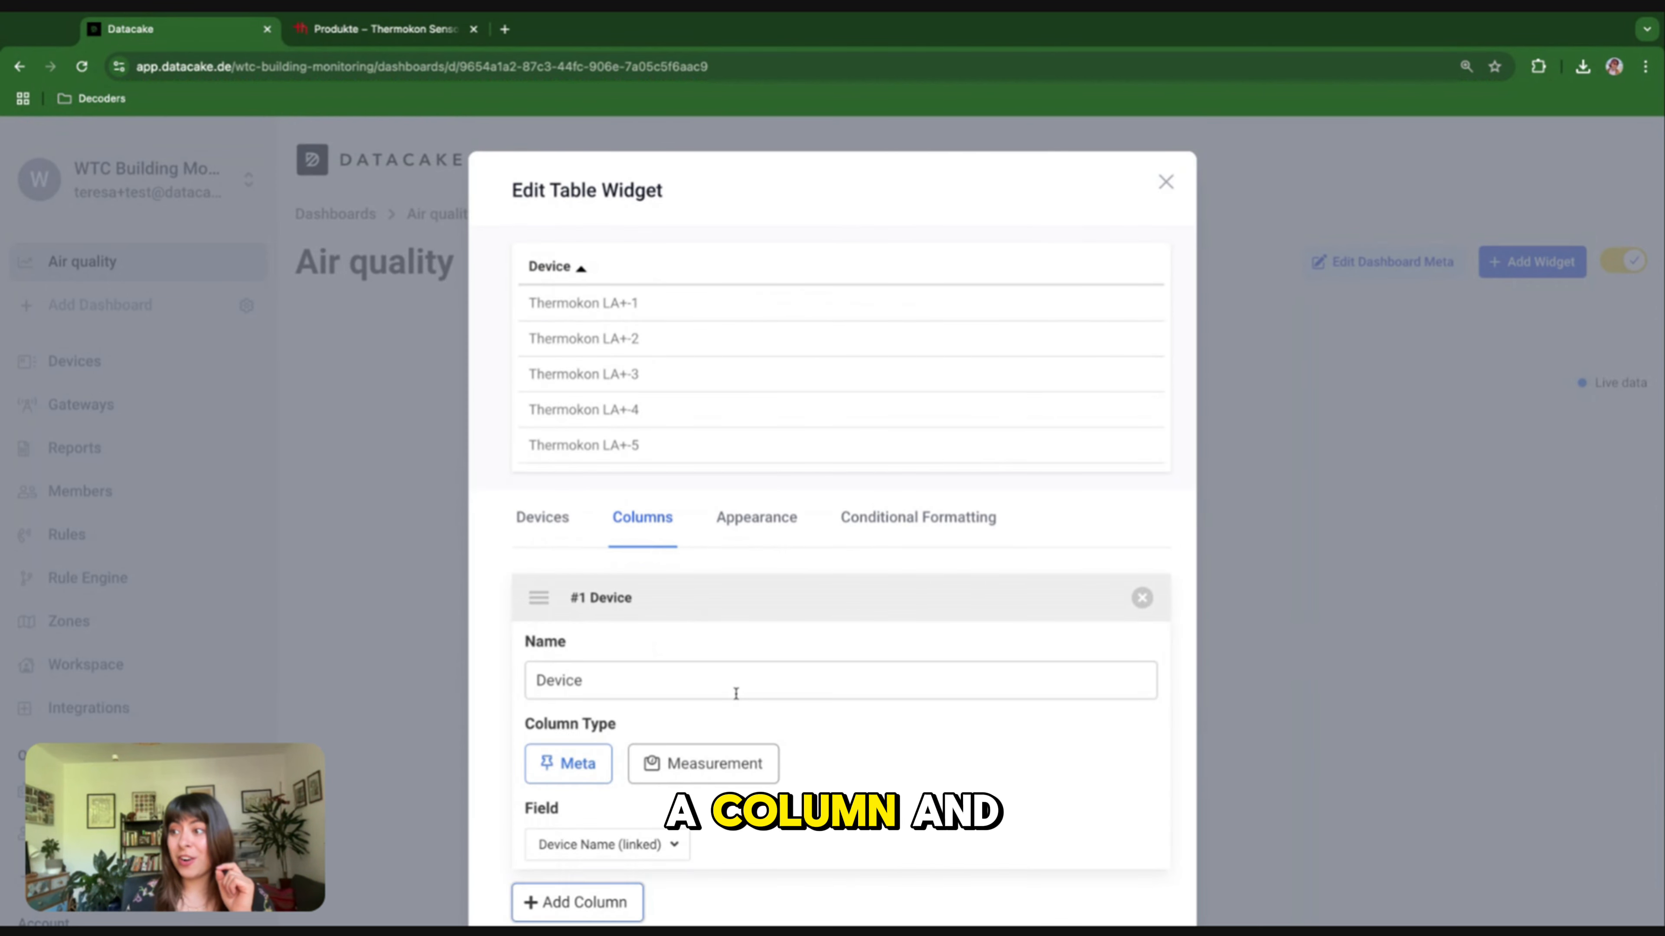
scroll(736, 693, "down", 3)
left_click(587, 713)
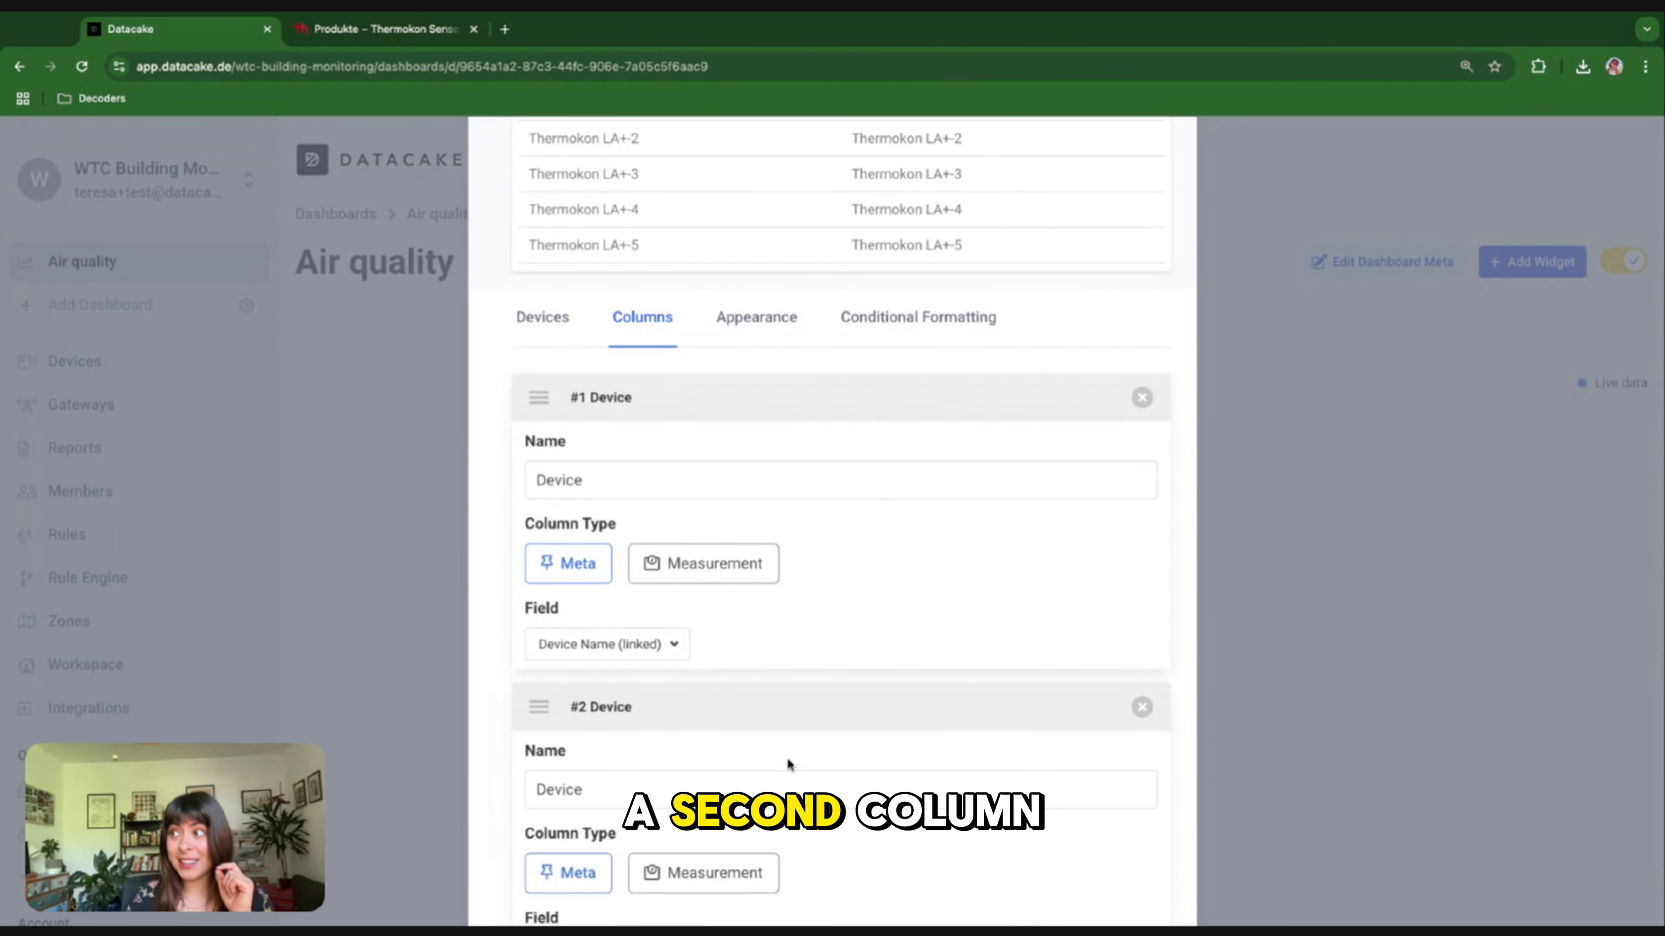
scroll(695, 633, "up", 1)
left_click(610, 697)
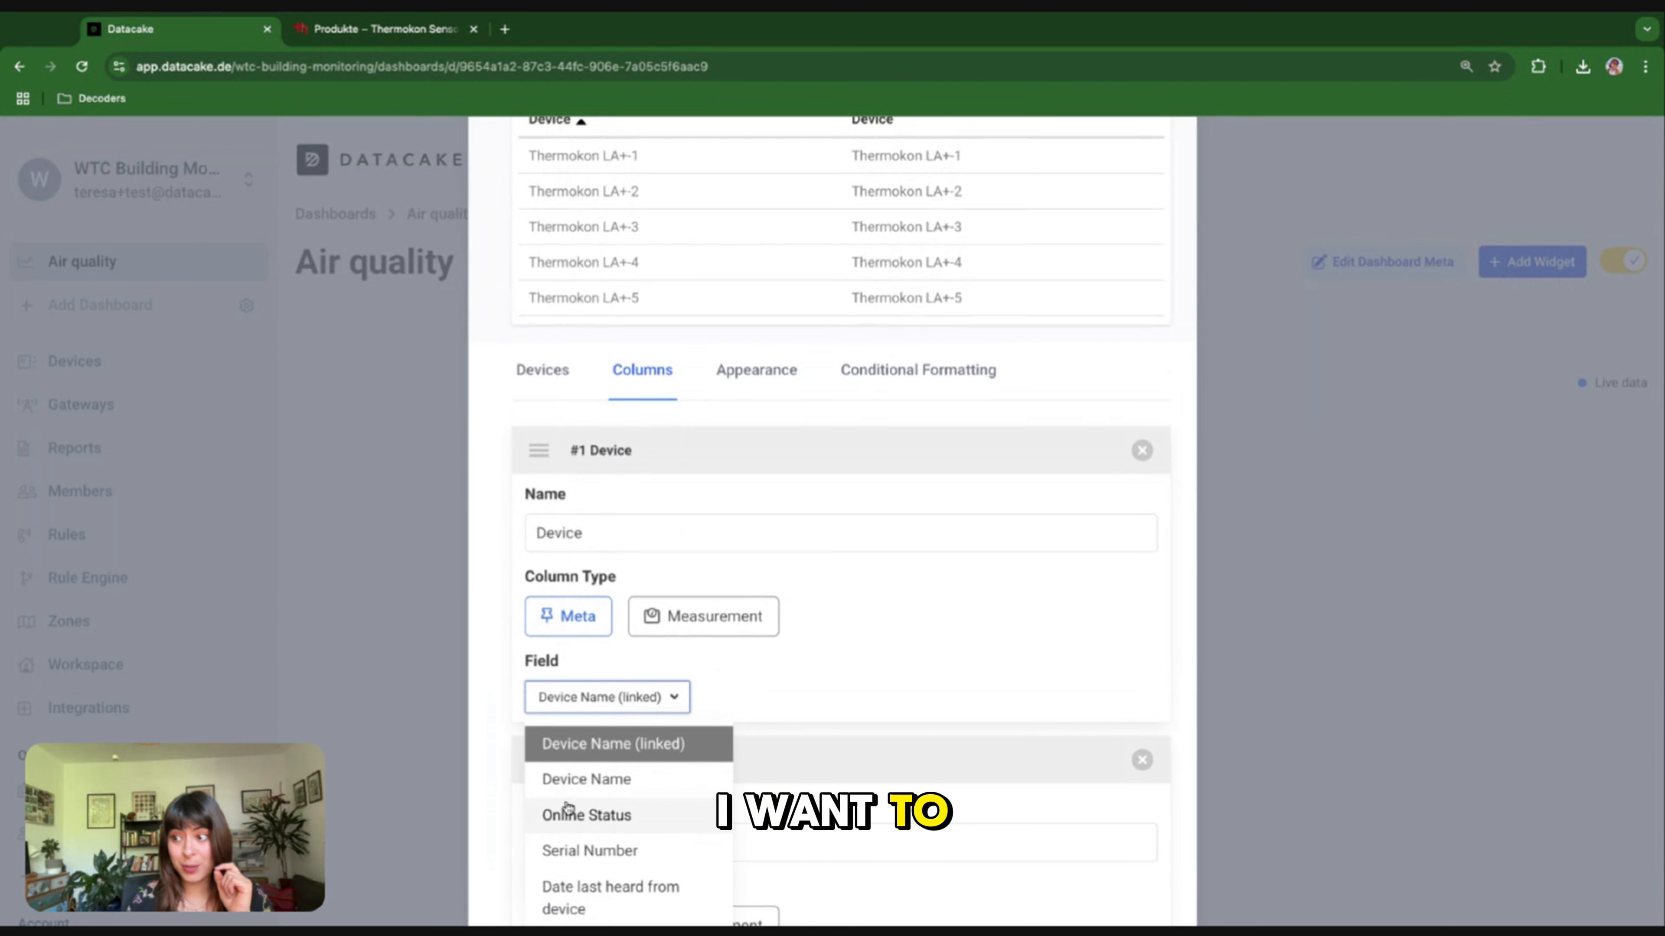
left_click(569, 814)
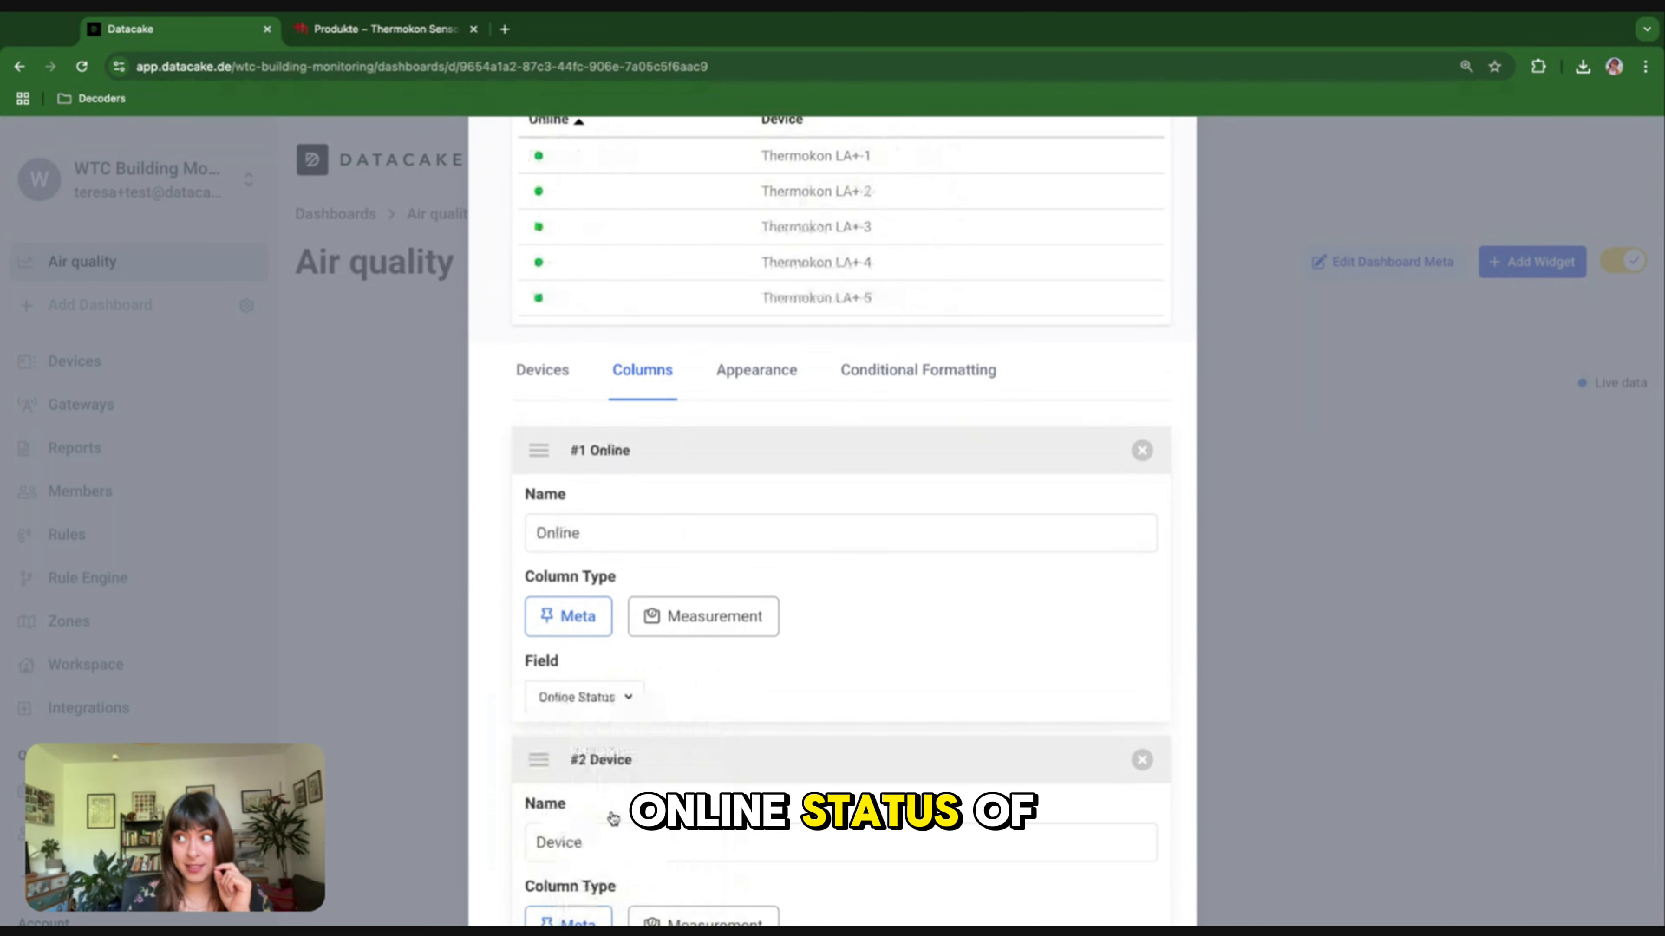
Add a third table column and look through the meta field options offered for the Online column
scroll(797, 596, "down", 6)
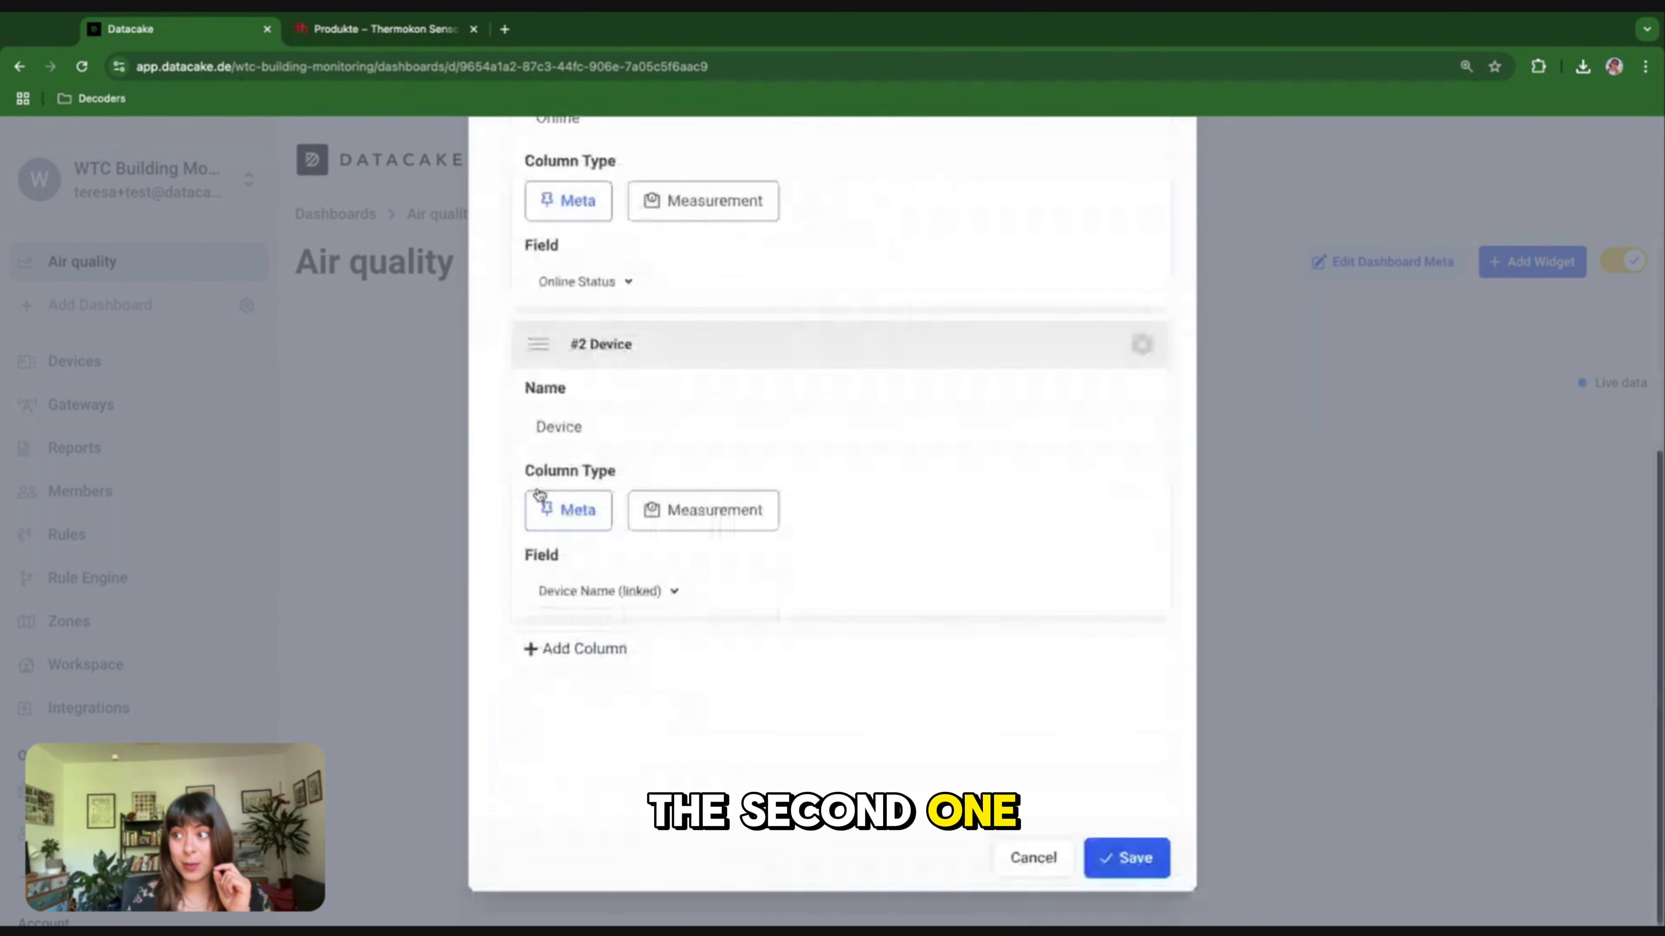
left_click(574, 656)
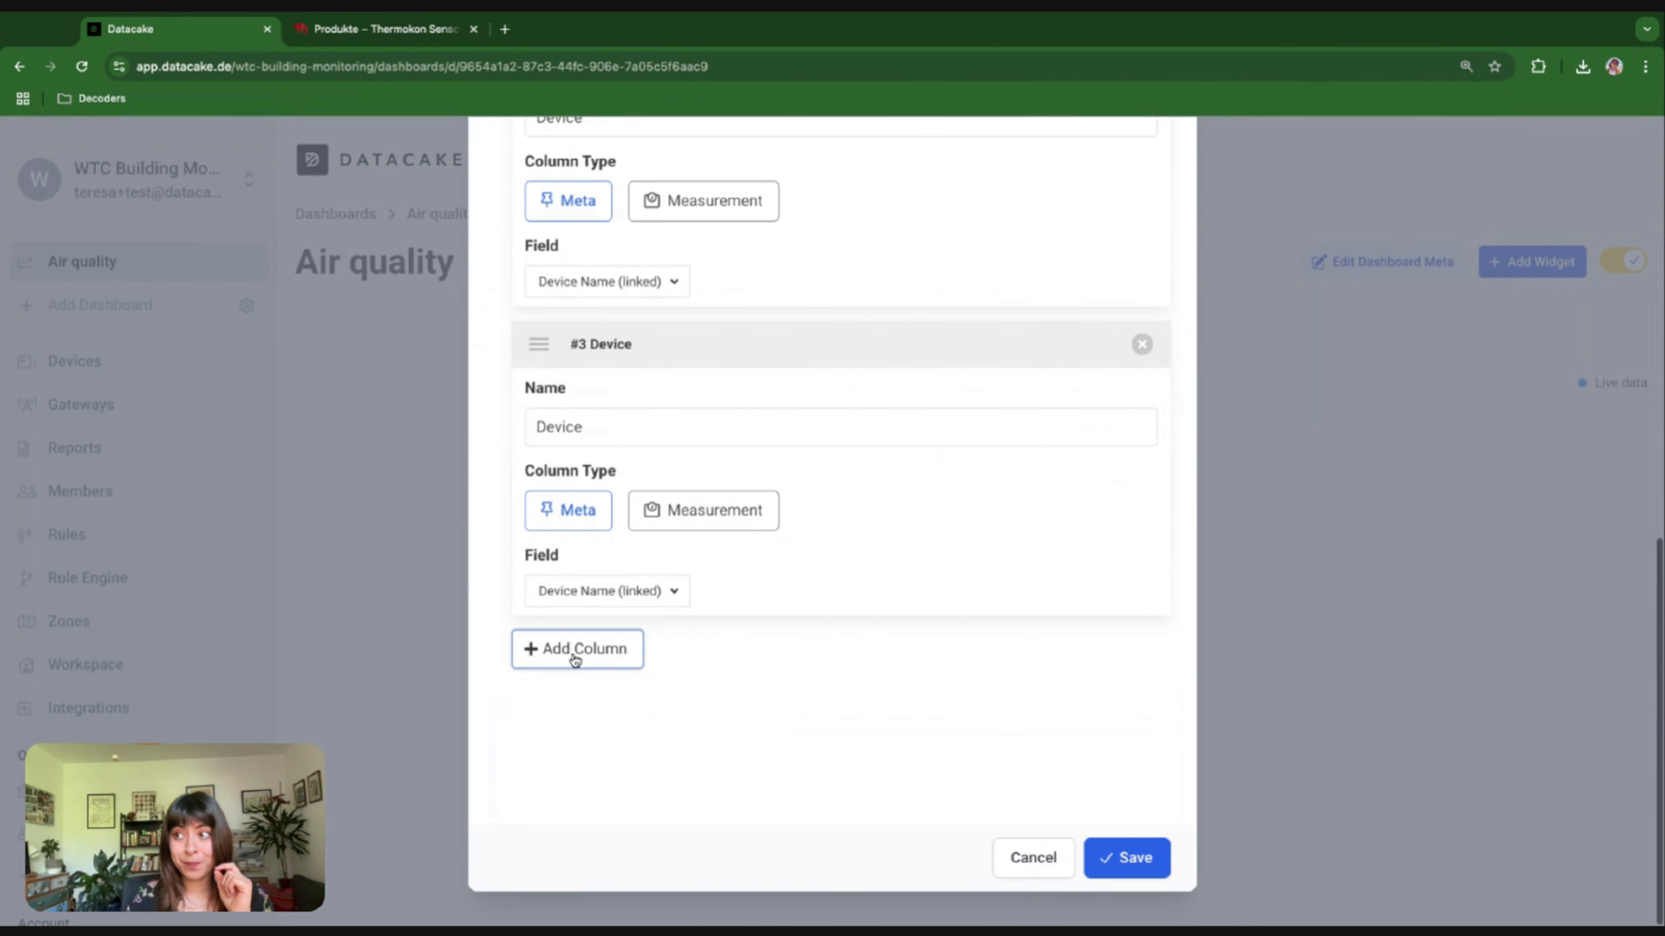
scroll(647, 518, "up", 7)
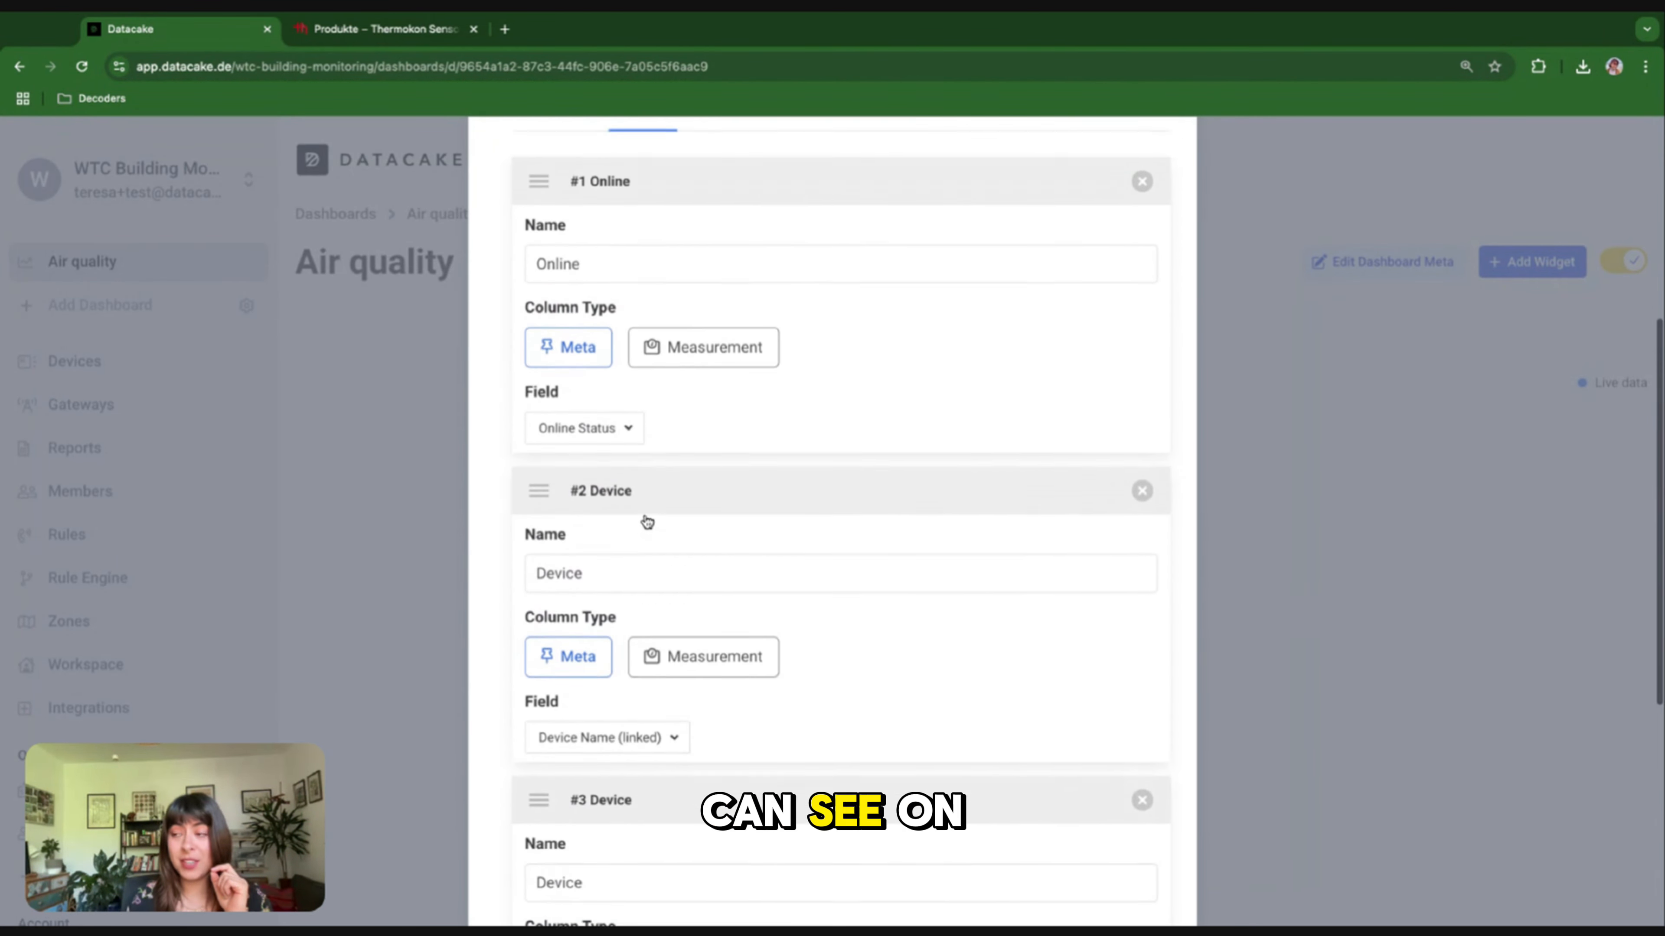
scroll(646, 518, "up", 1)
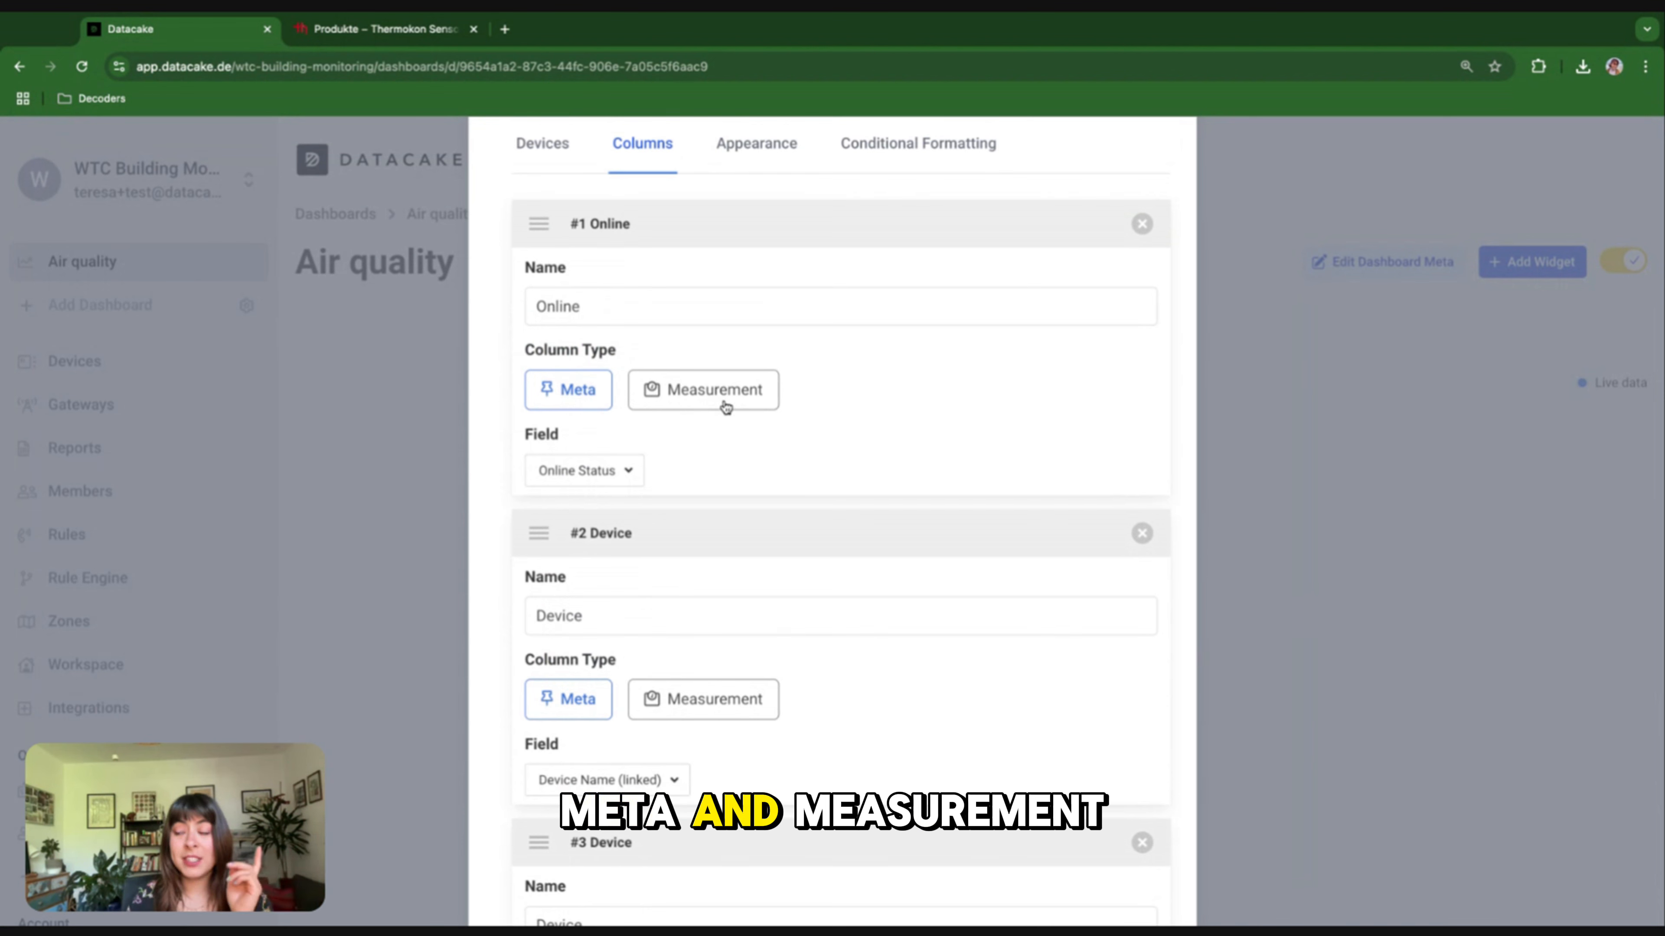
left_click(625, 472)
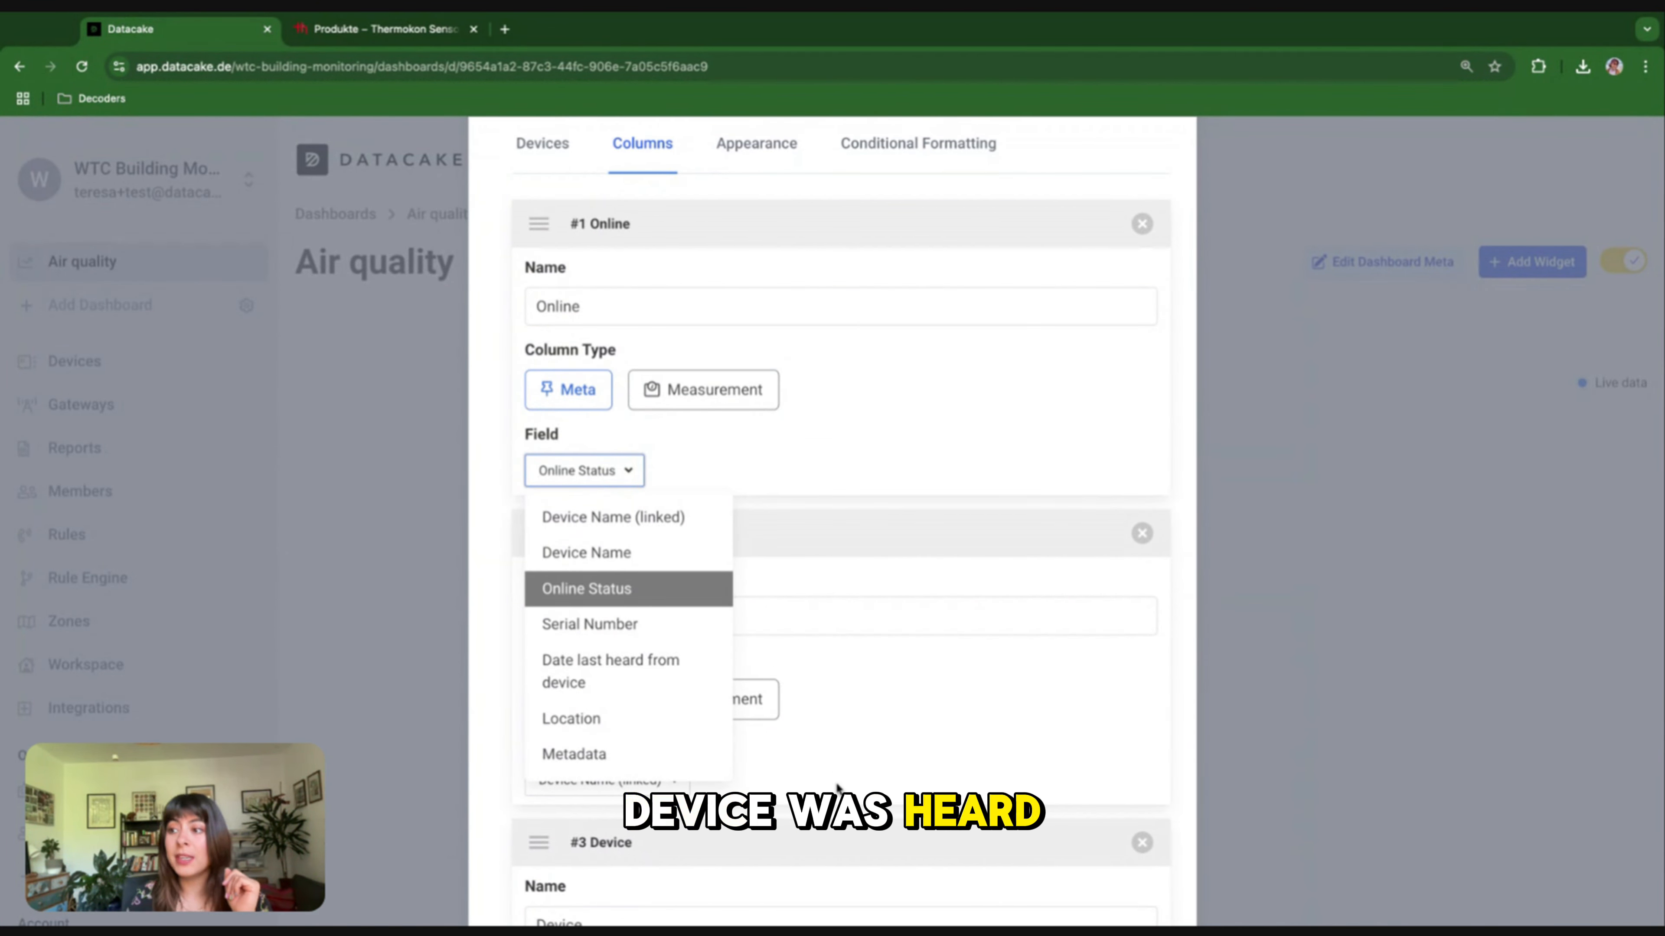
left_click(900, 752)
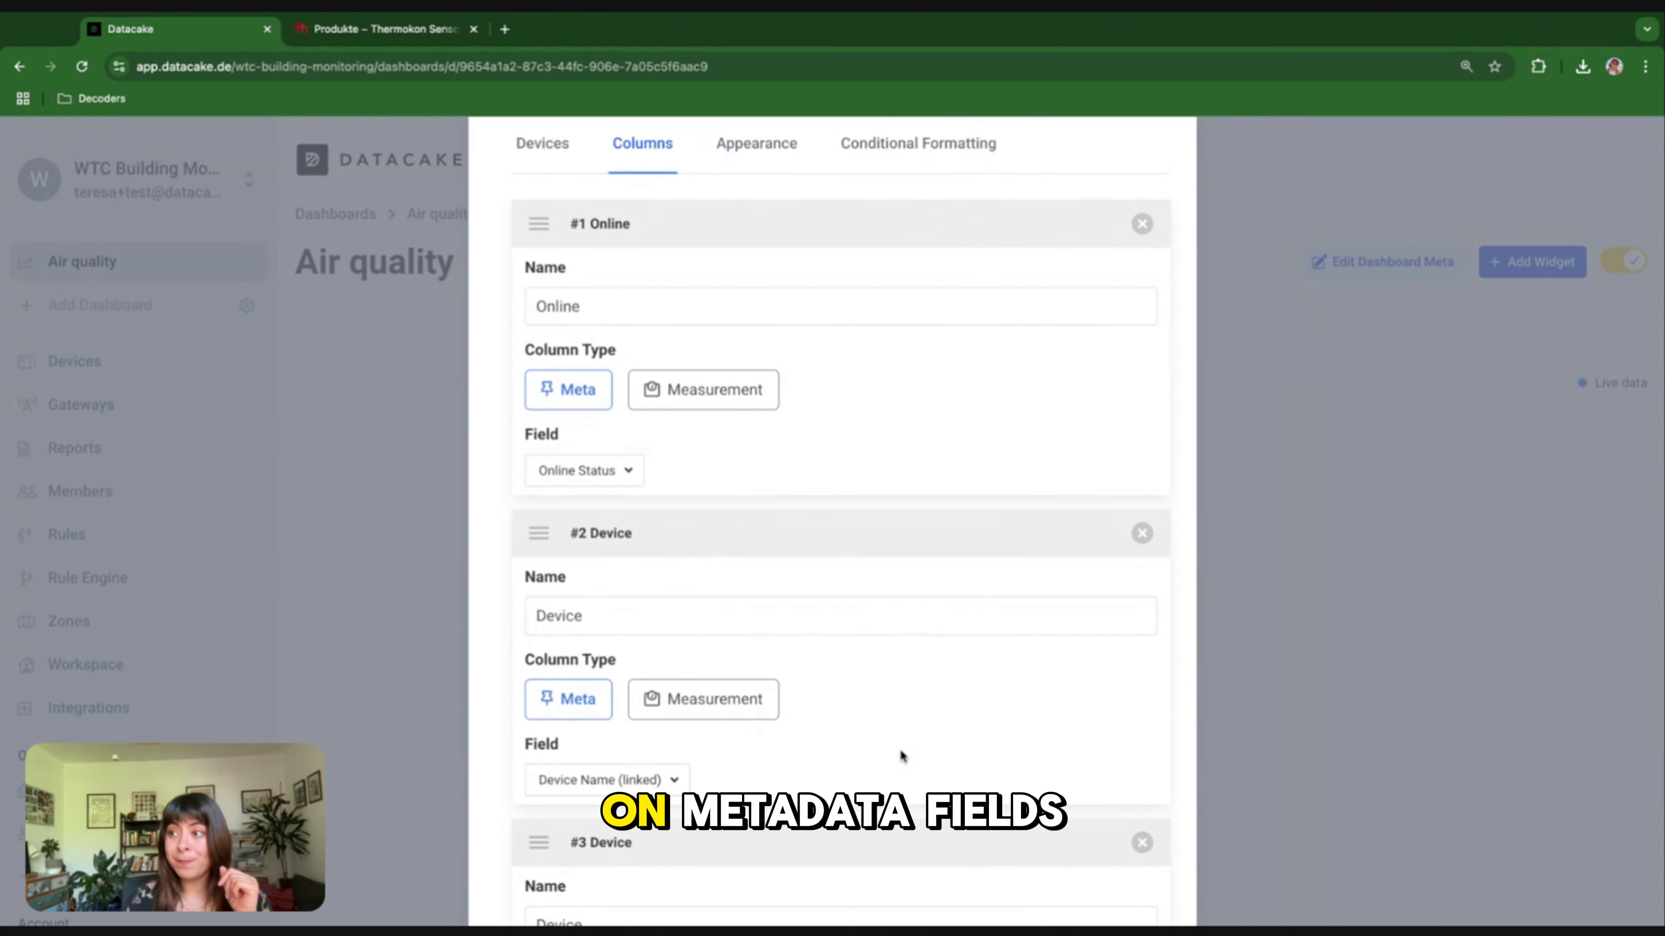
scroll(900, 748, "up", 5)
scroll(900, 754, "down", 12)
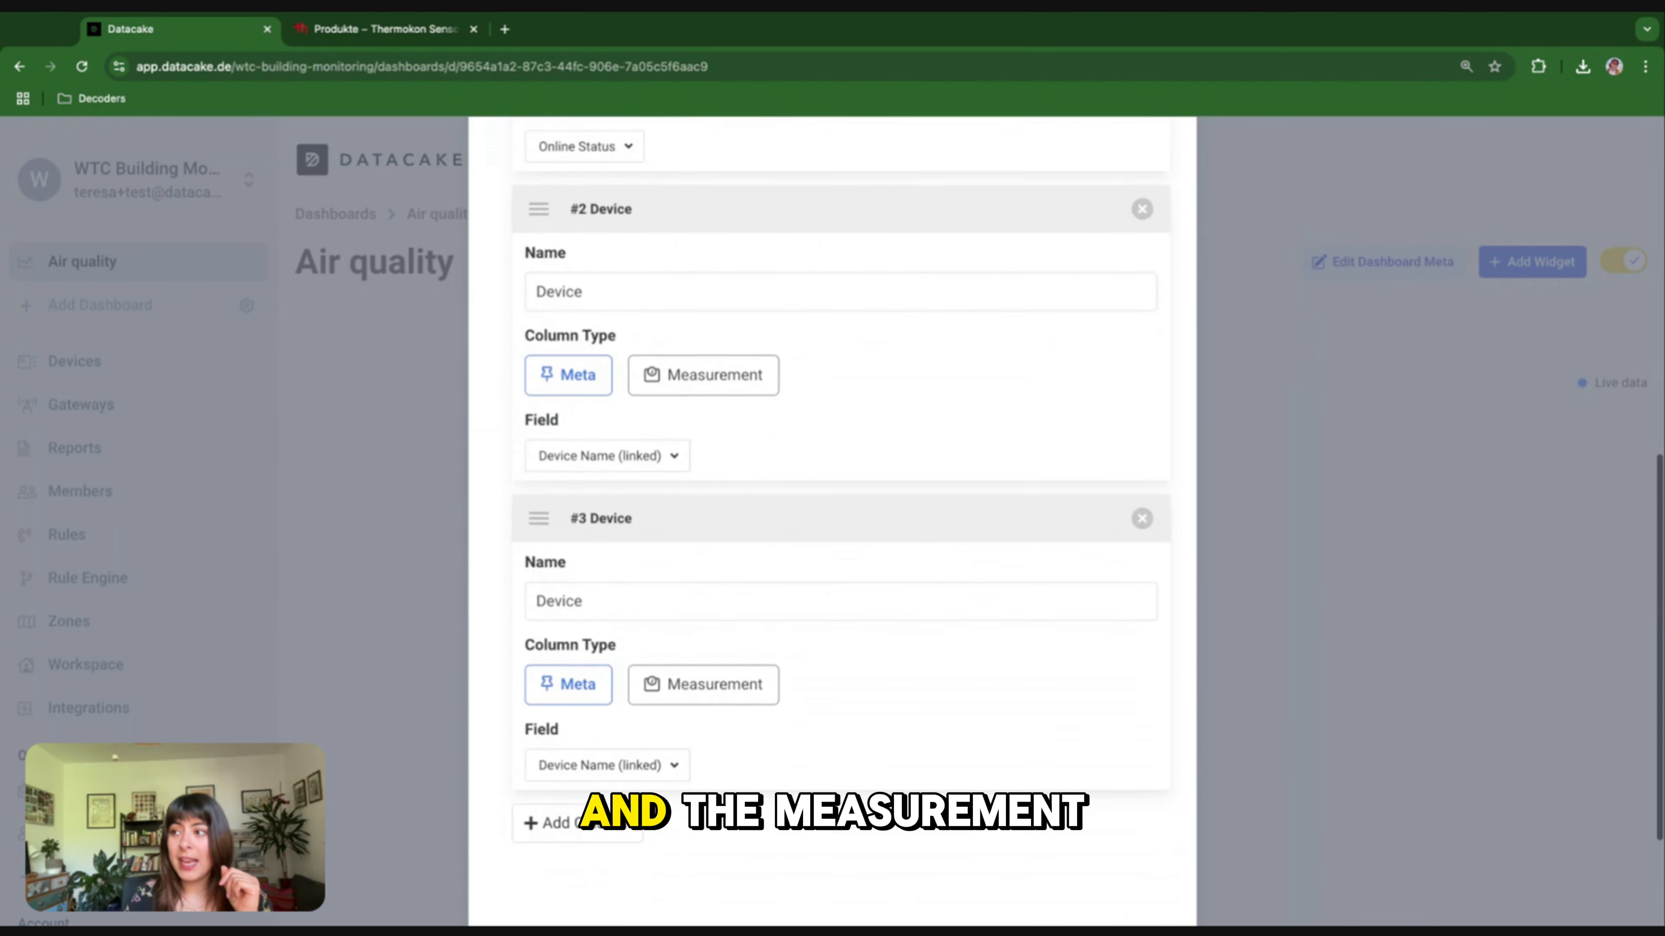
Make the third column a measurement column showing CO2_Concentration
left_click(739, 513)
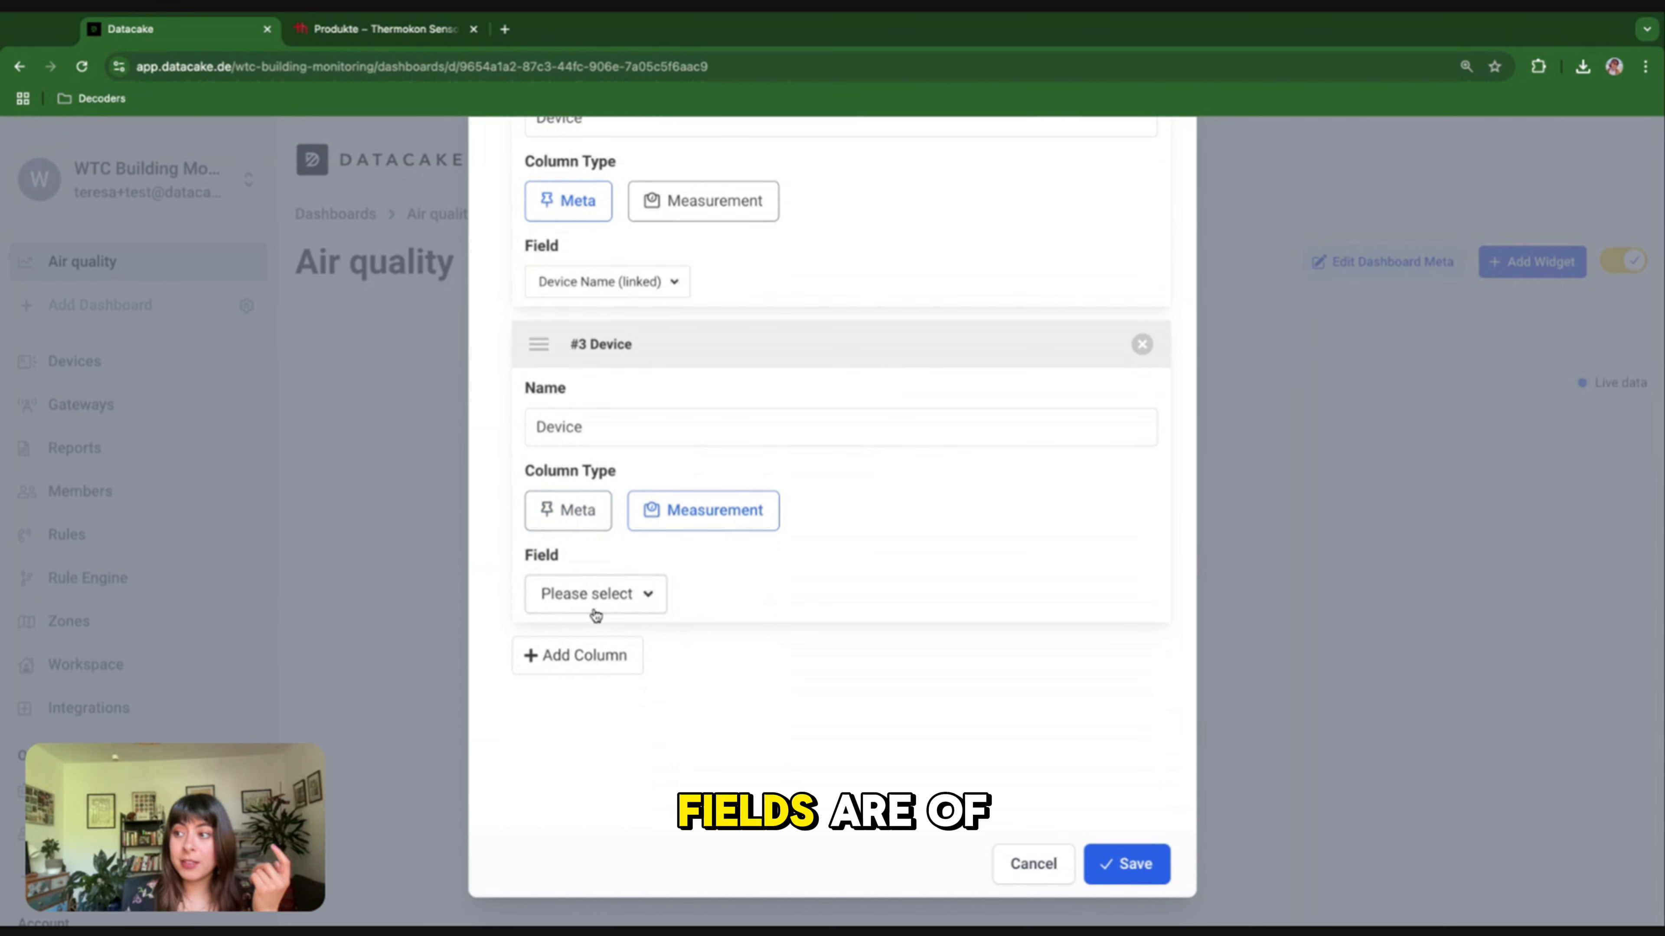
left_click(596, 596)
scroll(616, 744, "down", 5)
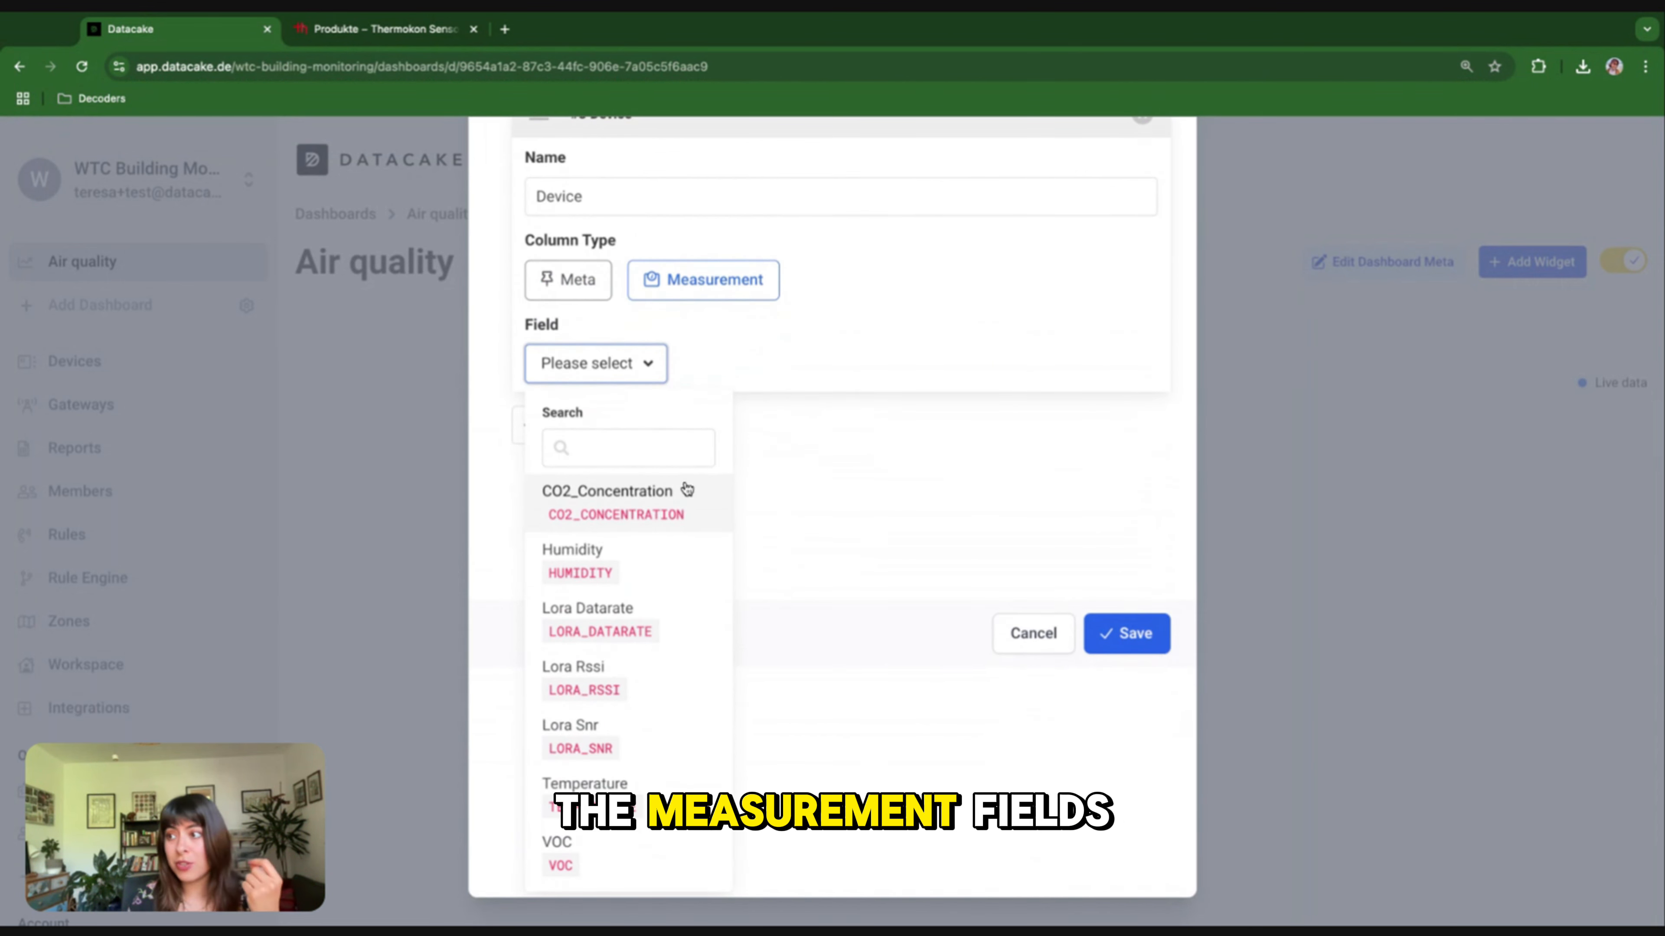
left_click(662, 517)
Add a fourth table column of the measurement type showing Temperature
left_click(577, 655)
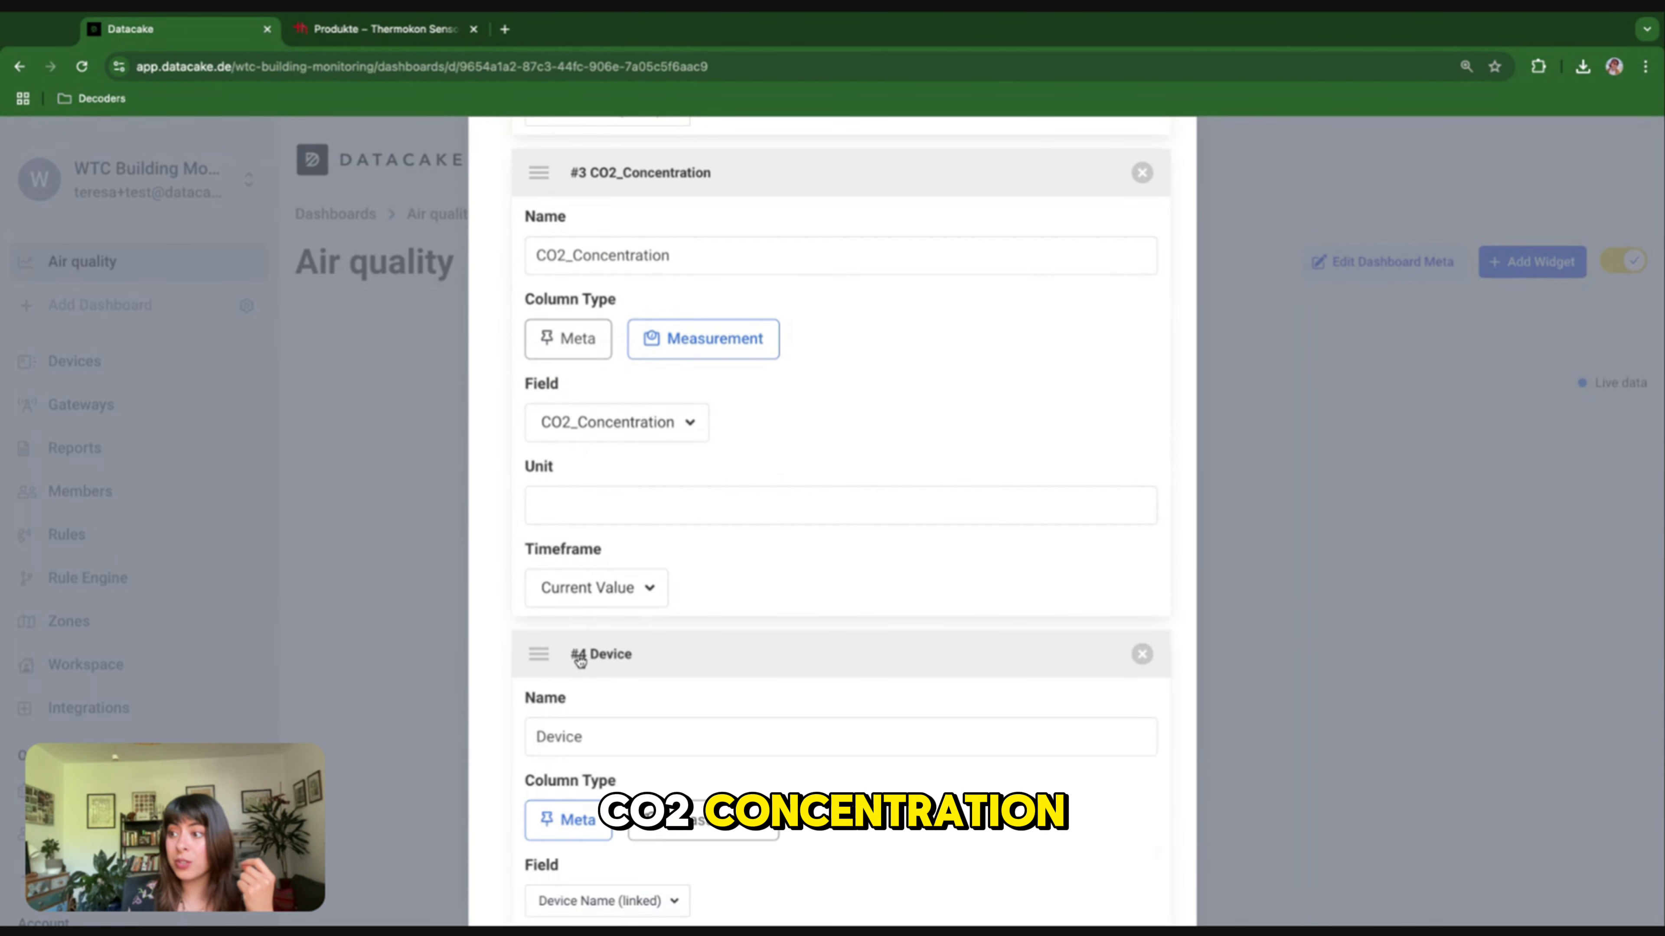
scroll(580, 662, "down", 4)
scroll(580, 661, "down", 1)
left_click(714, 544)
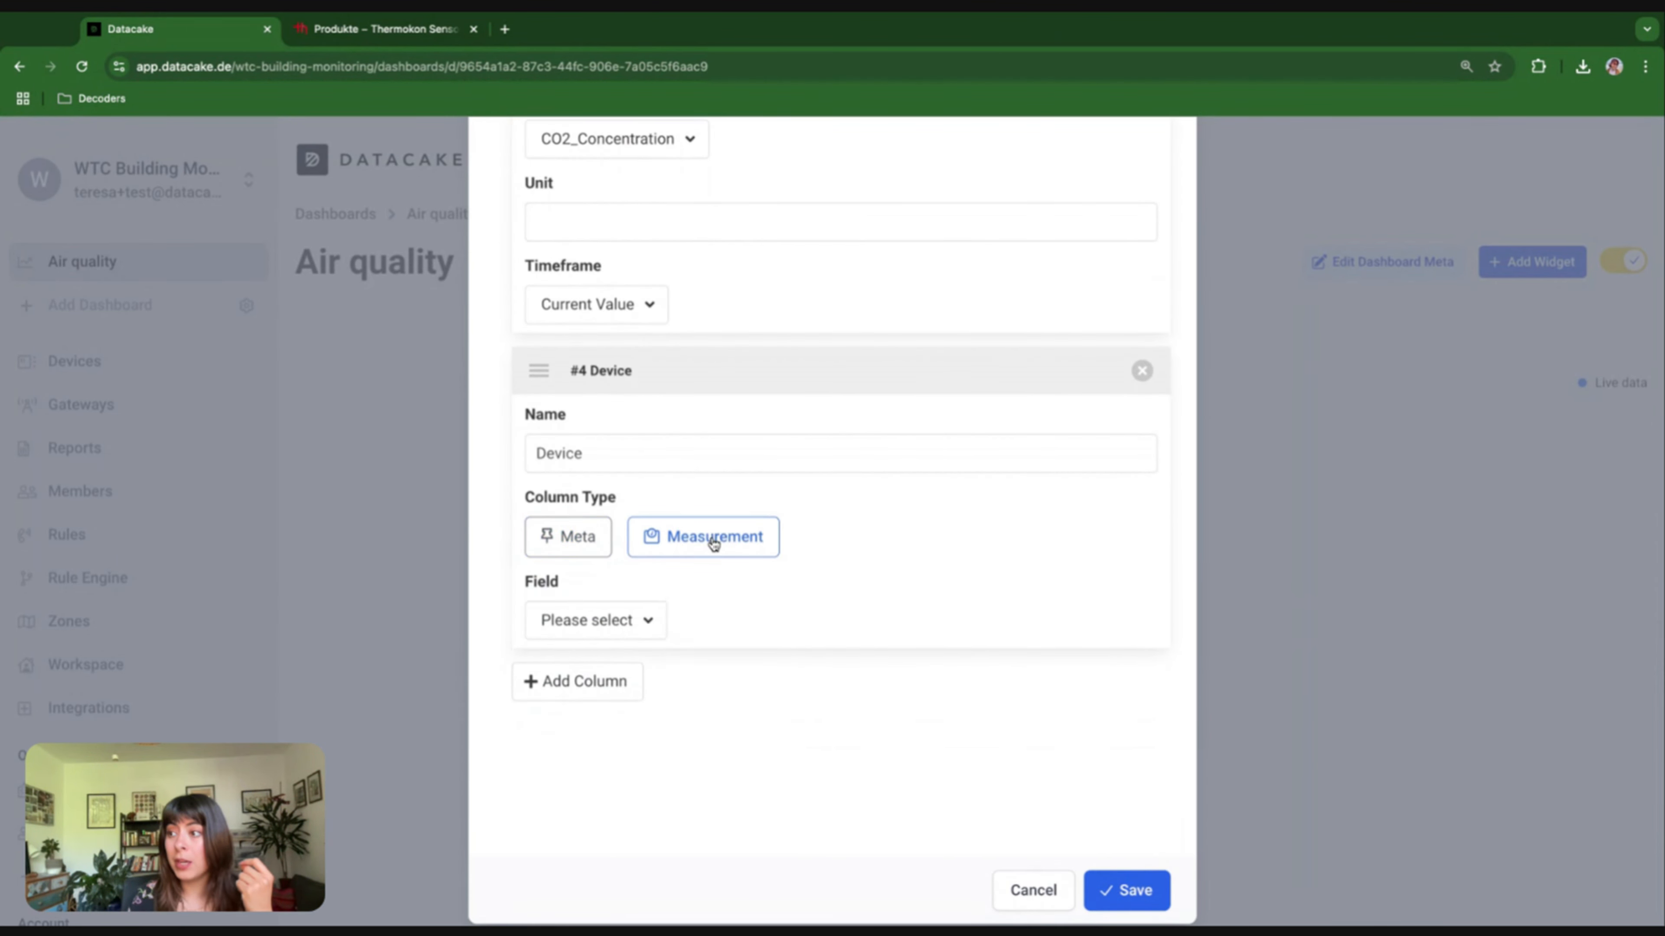
left_click(651, 619)
scroll(610, 847, "down", 4)
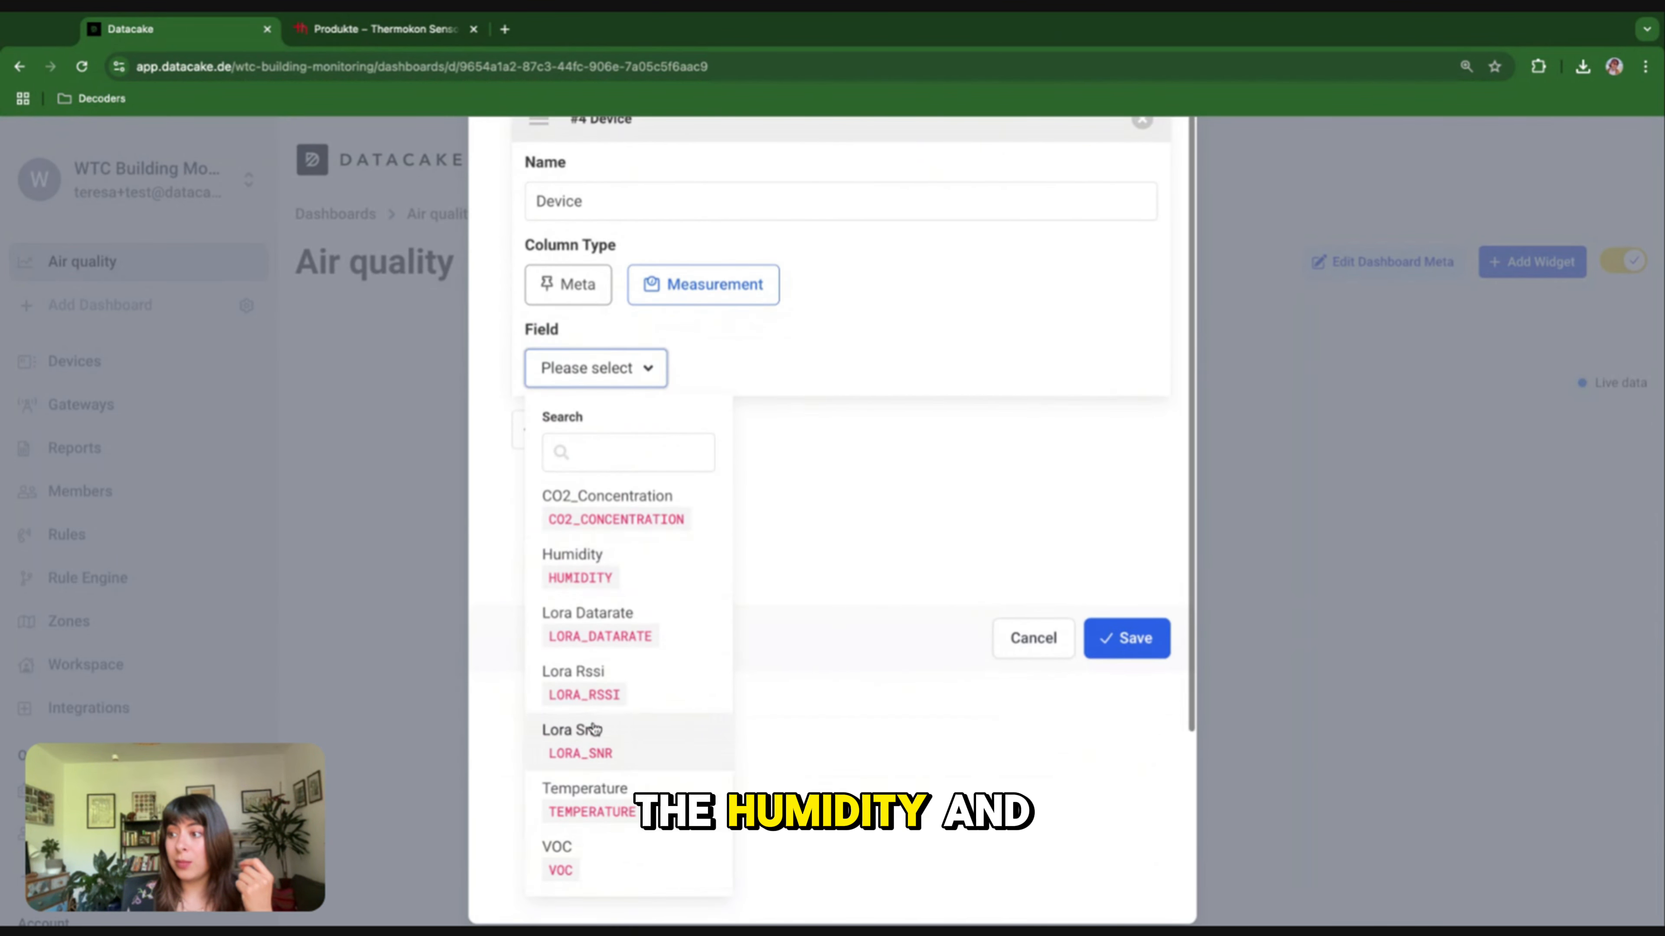
left_click(582, 797)
Add a fifth table column of the measurement type showing Humidity and check the table preview
left_click(576, 677)
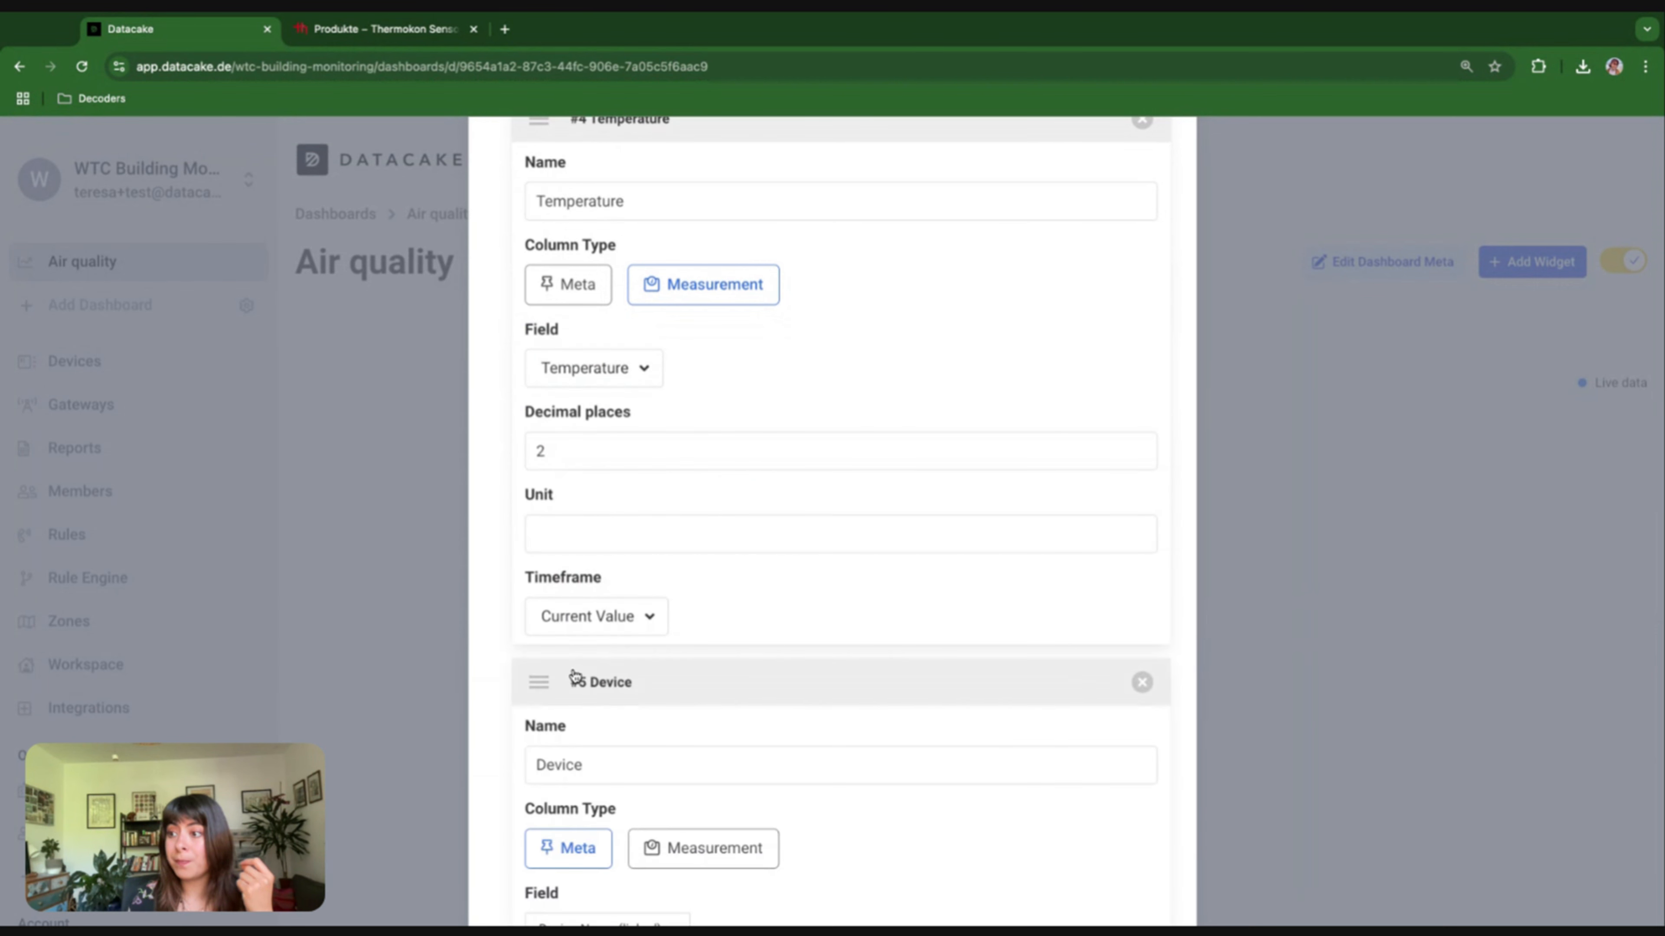
scroll(574, 676, "down", 3)
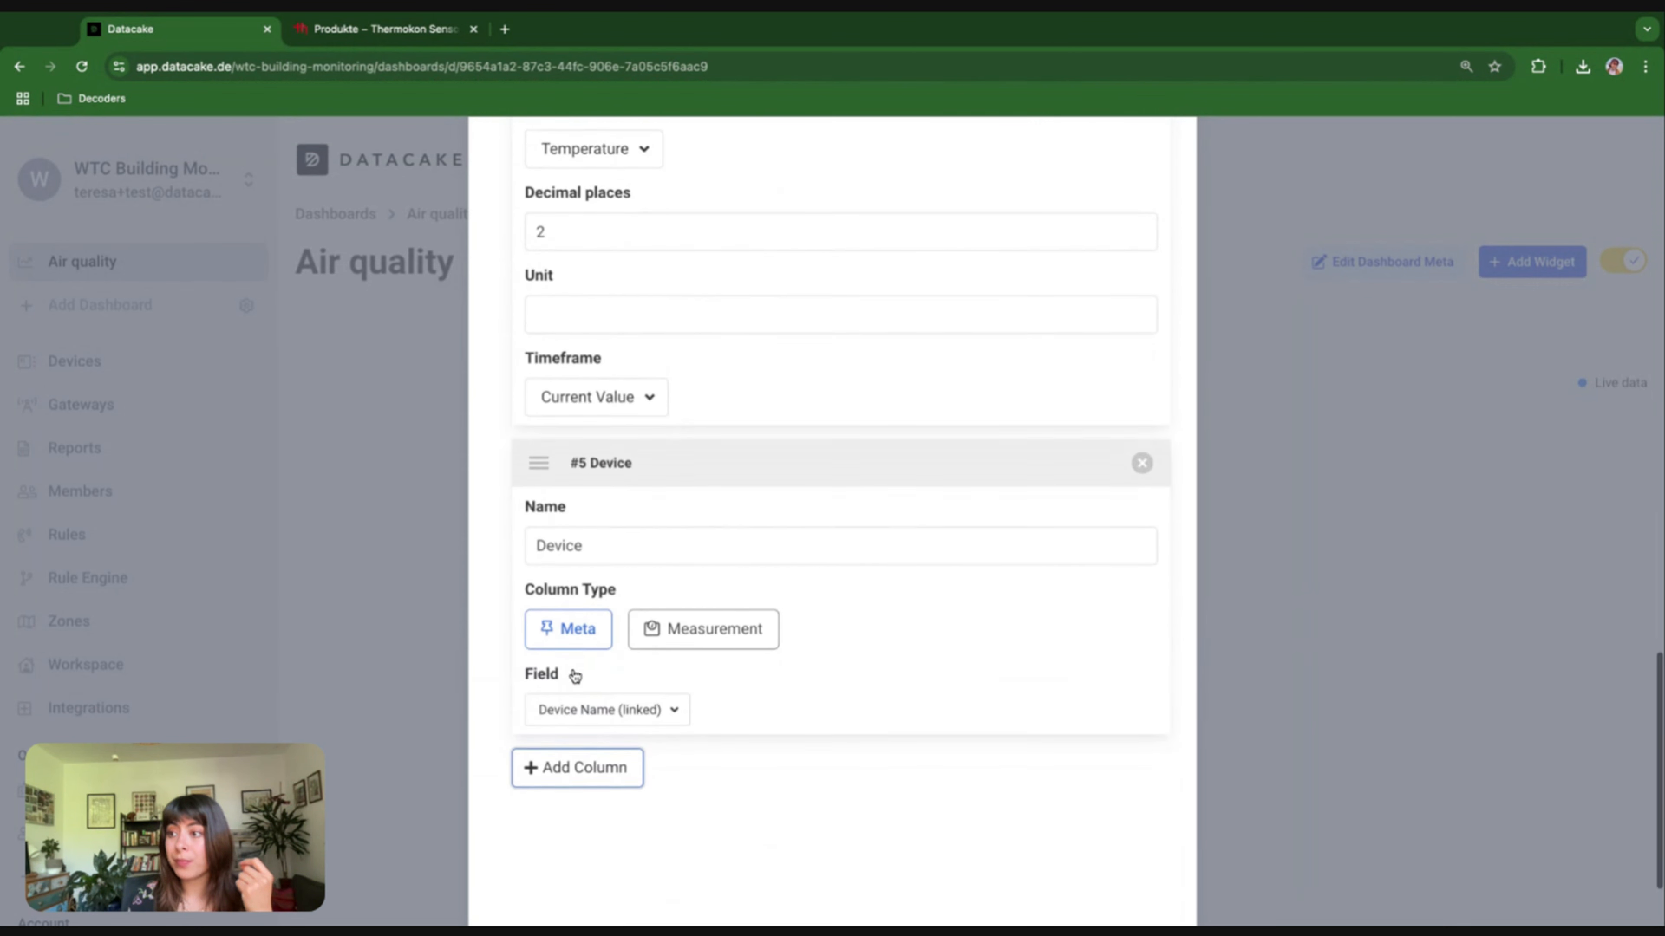
left_click(680, 645)
left_click(651, 710)
scroll(649, 713, "down", 6)
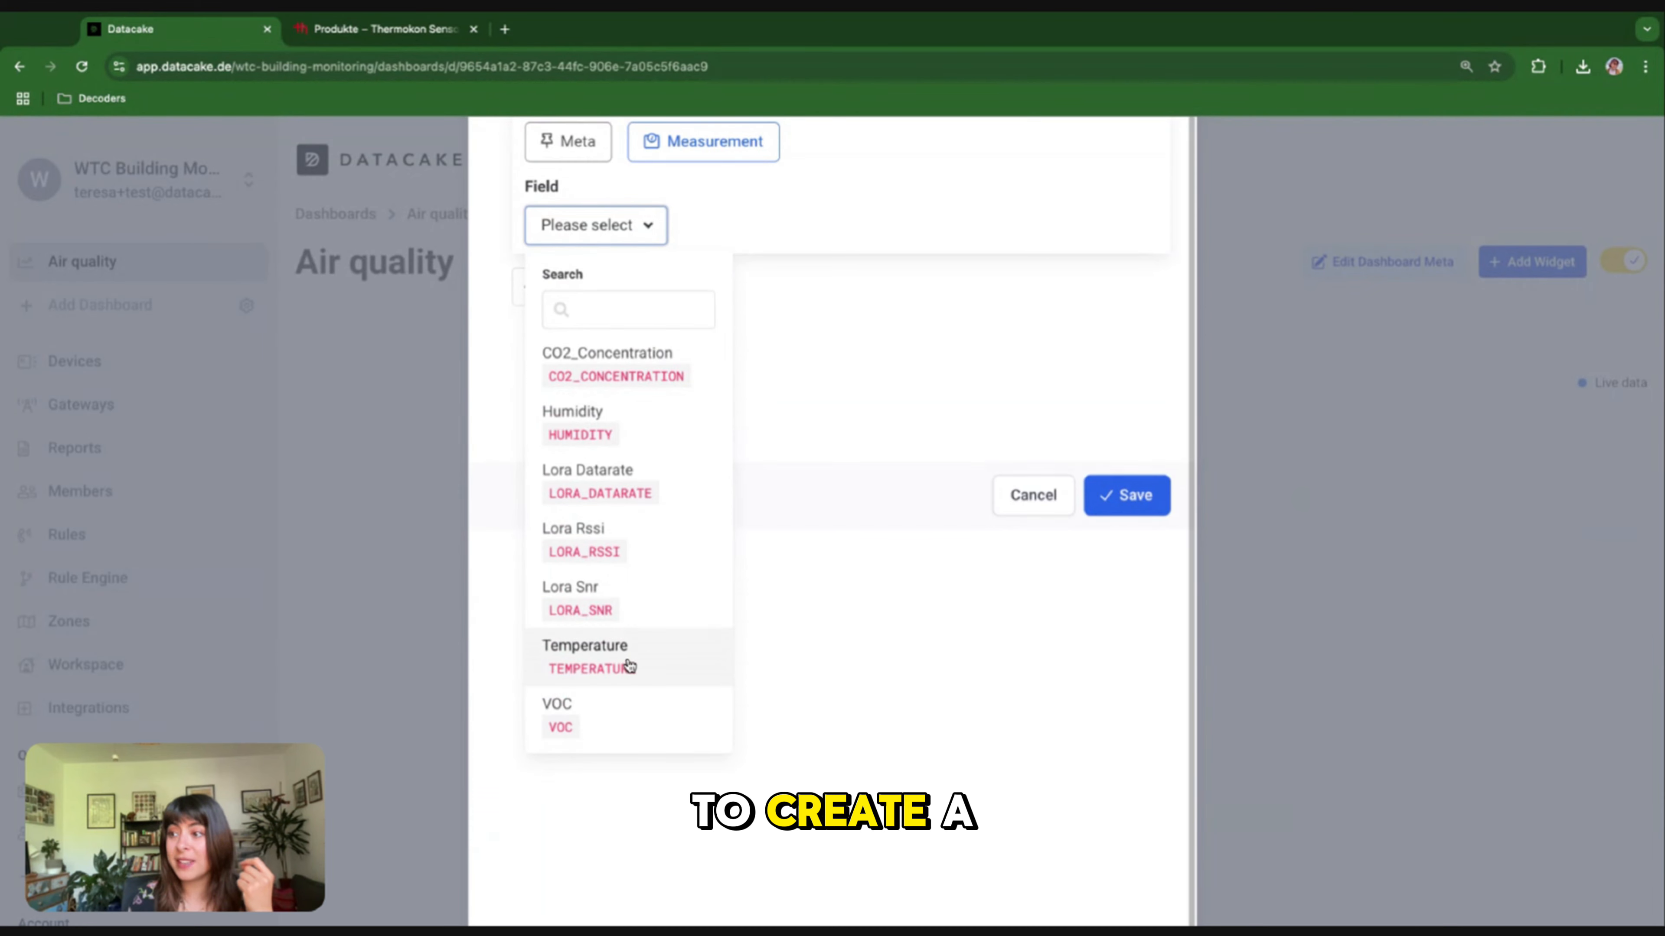
left_click(602, 436)
scroll(602, 438, "up", 15)
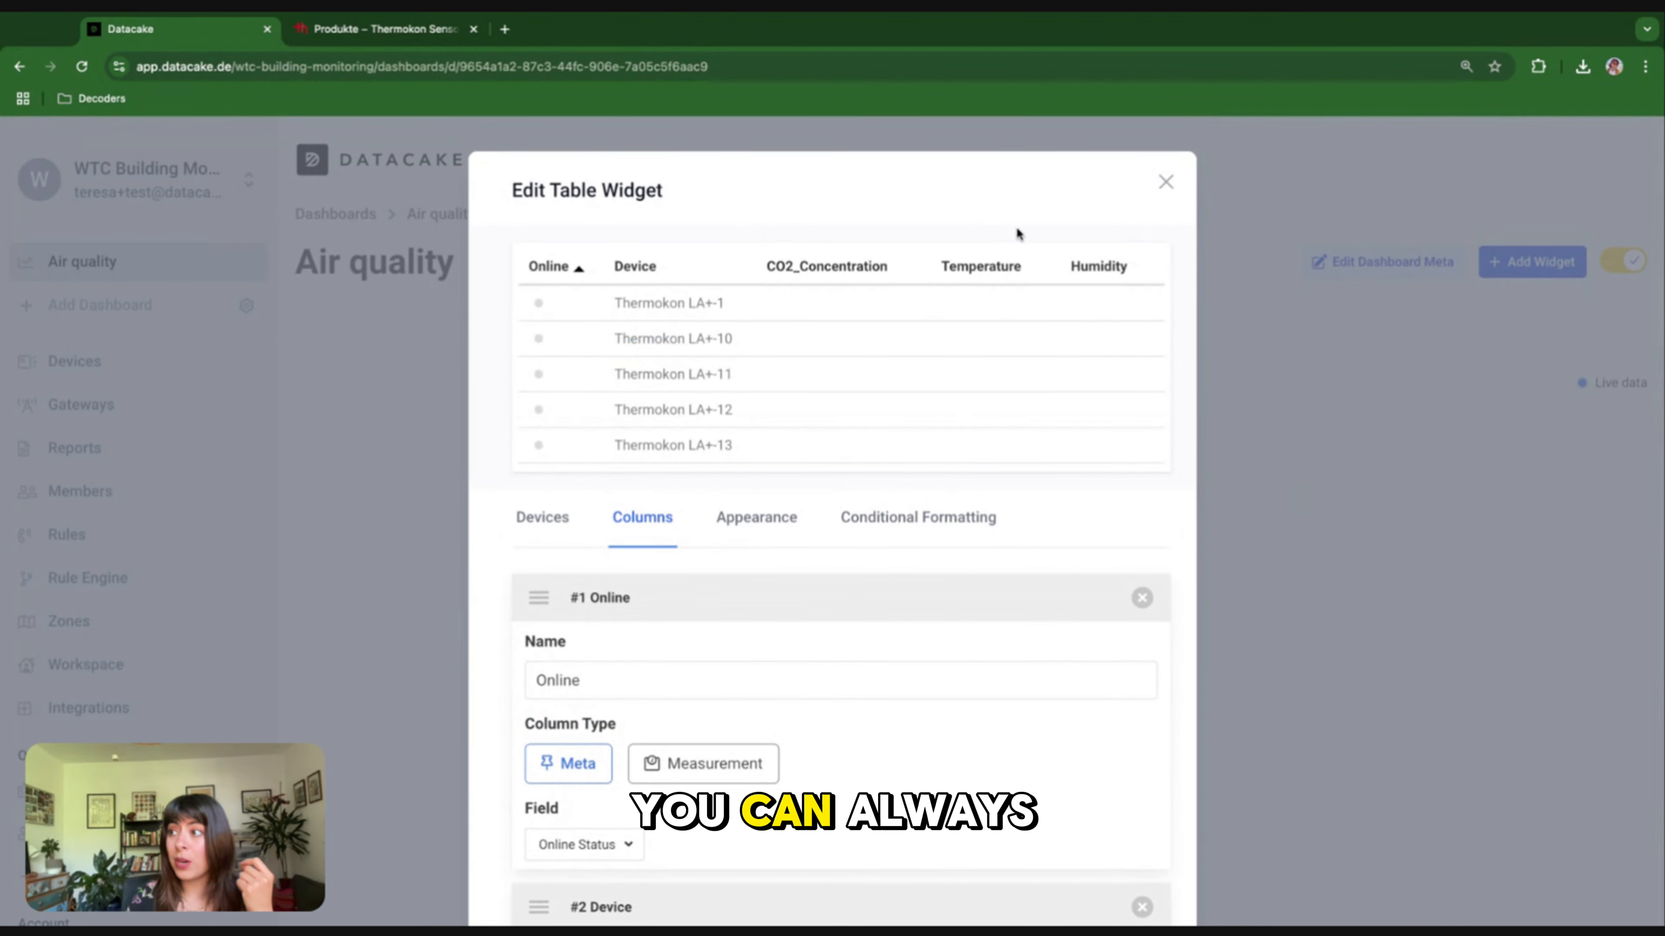
Set the Humidity column's unit to %, open the Temperature column's unit for editing and return to the table preview
scroll(790, 641, "down", 12)
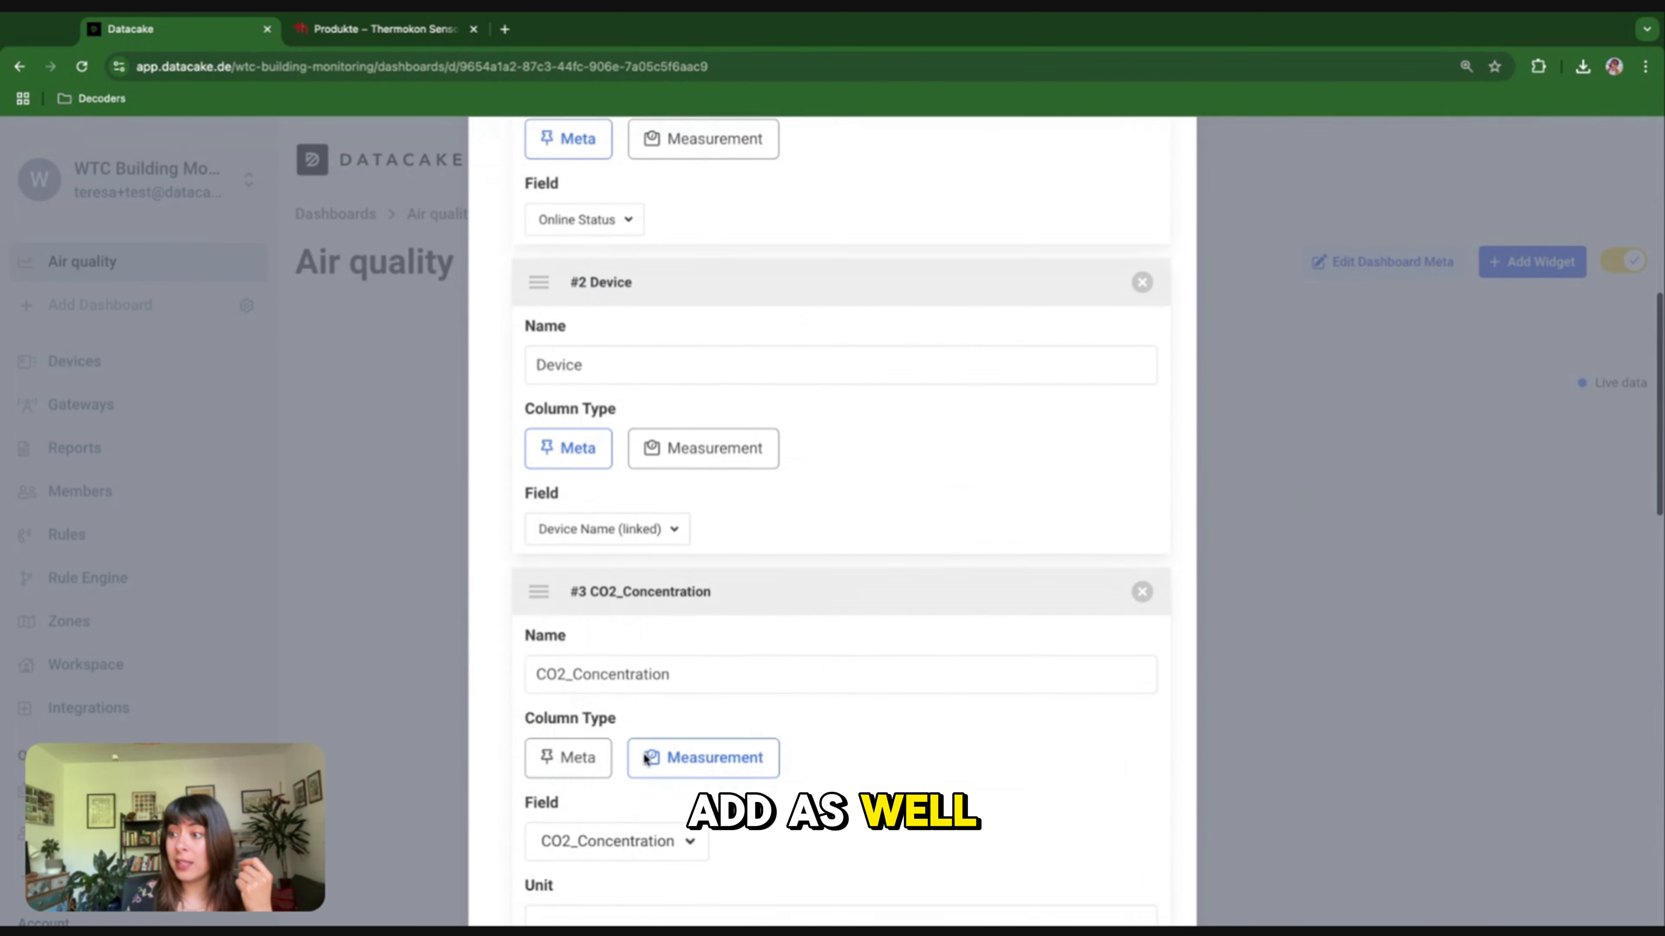
scroll(642, 753, "down", 15)
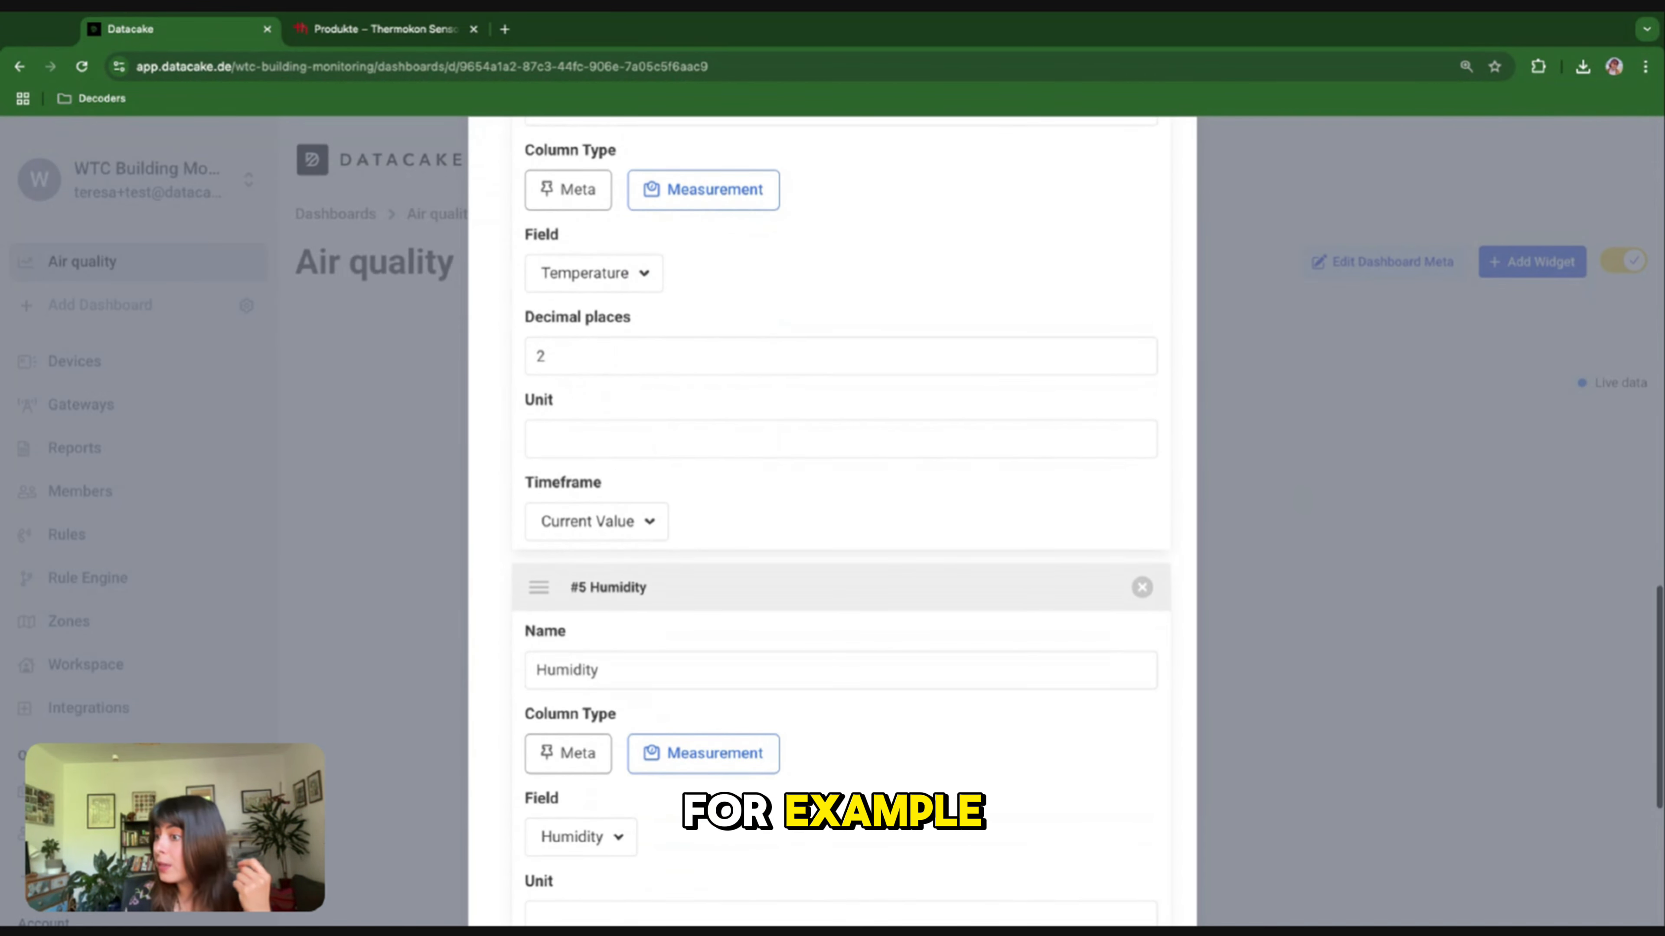
scroll(645, 688, "down", 2)
left_click(571, 756)
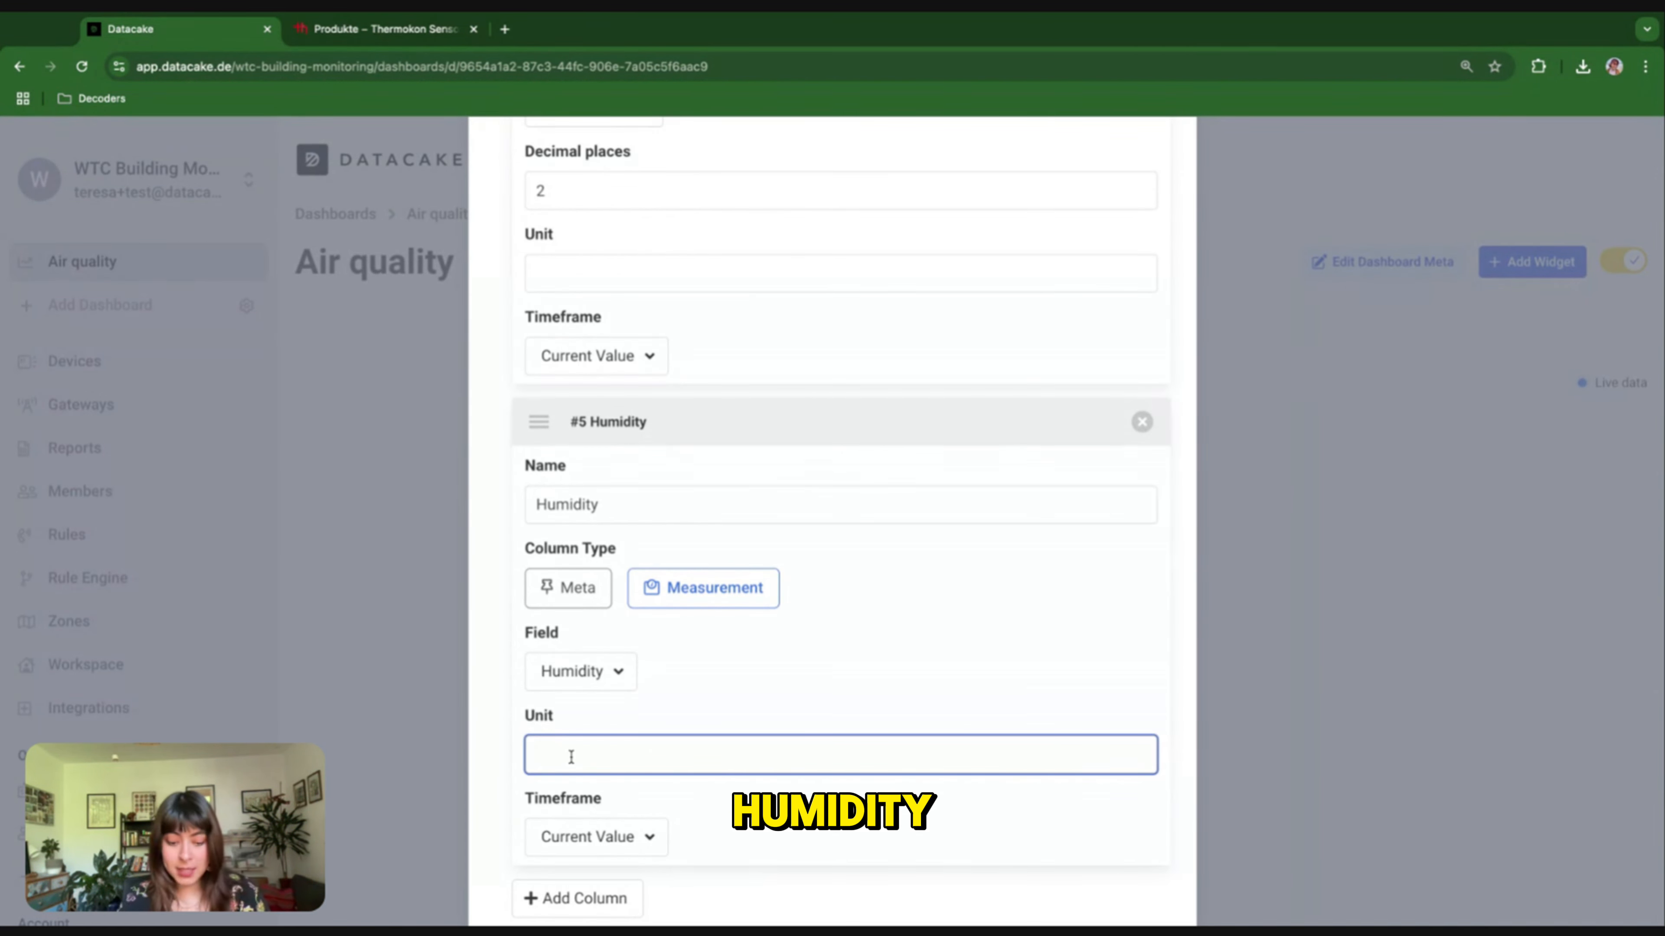
type("%")
scroll(570, 721, "up", 3)
left_click(554, 433)
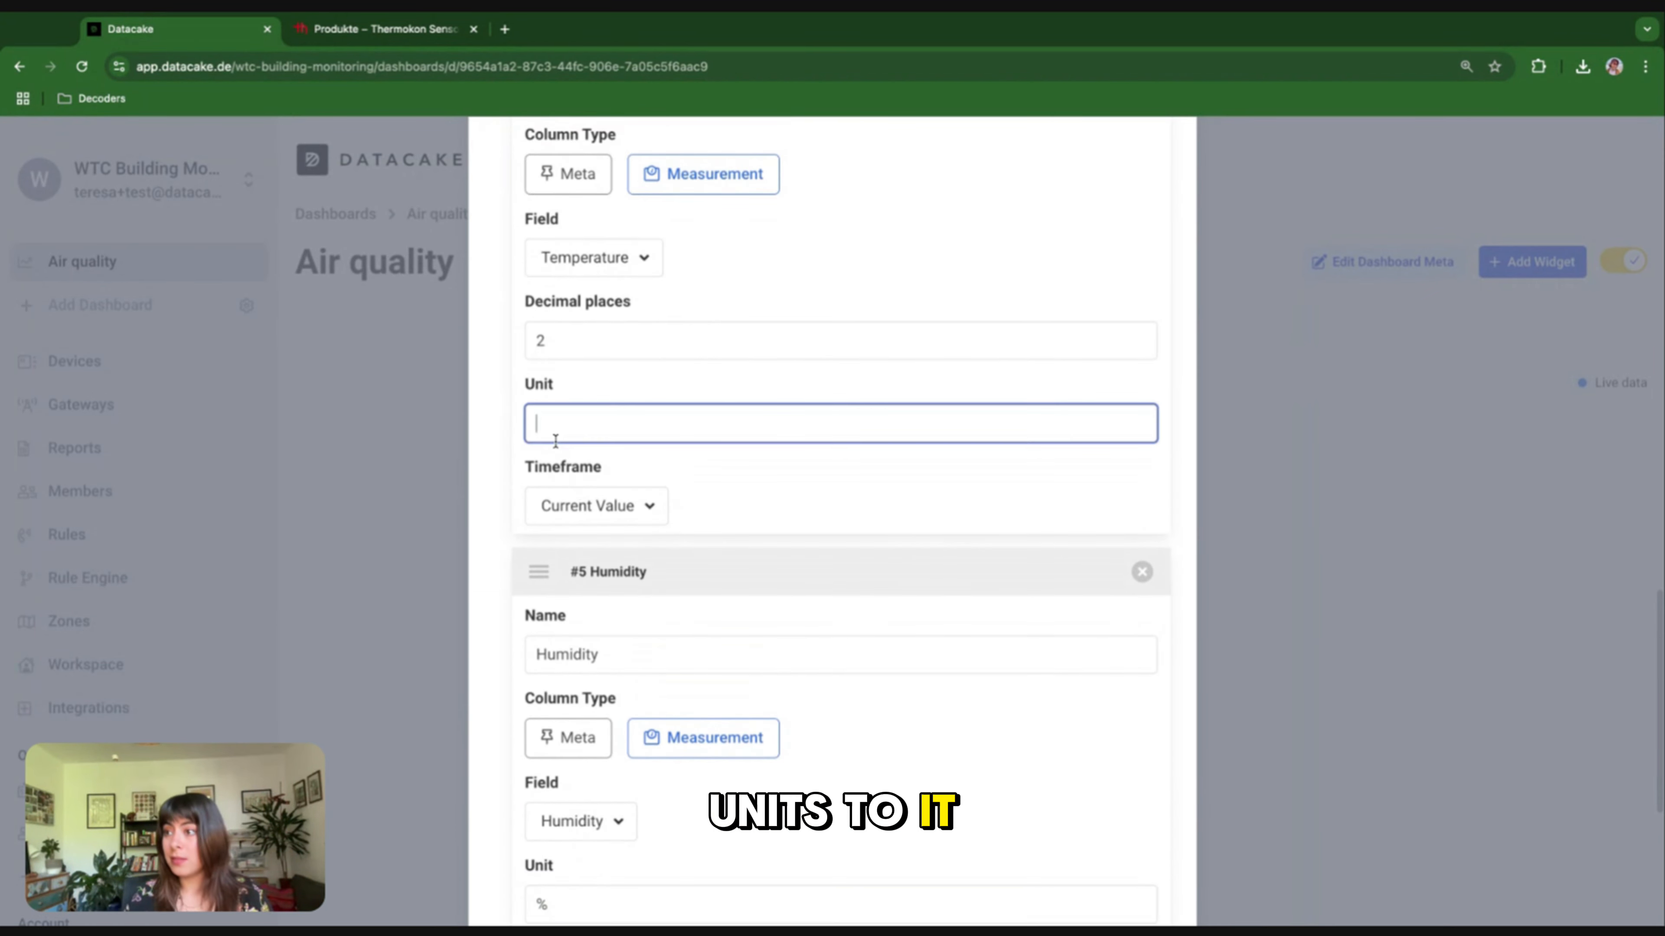
scroll(915, 445, "up", 20)
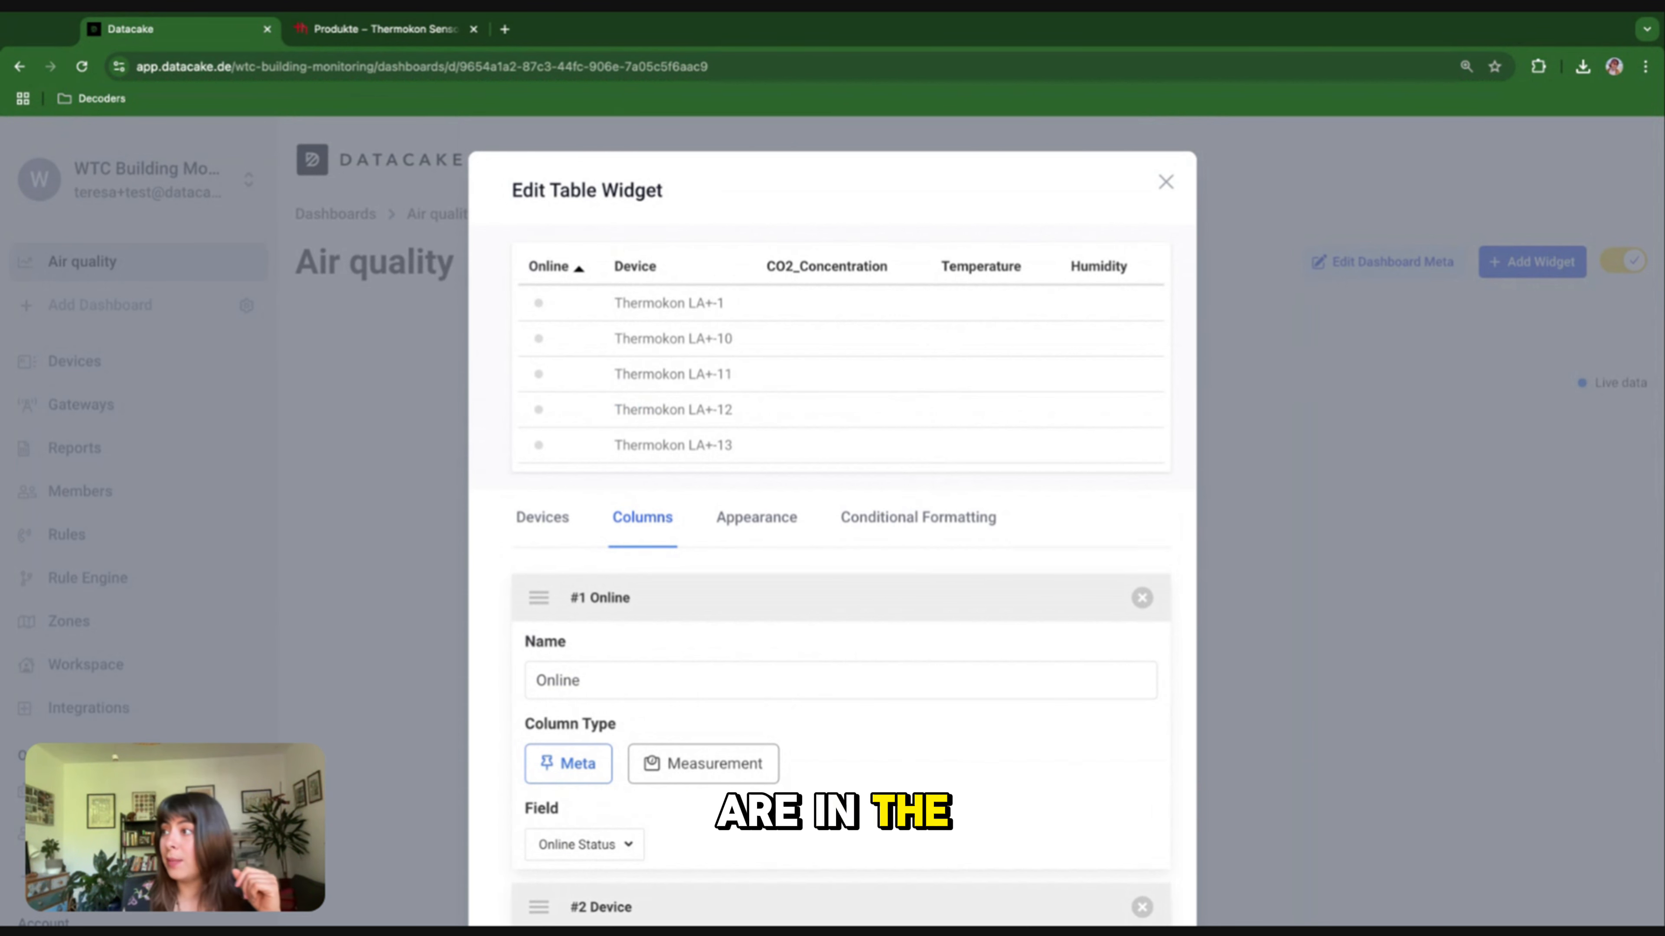
Set the table widget's appearance to 10 devices per page with pagination shown on Auto
scroll(977, 464, "down", 1)
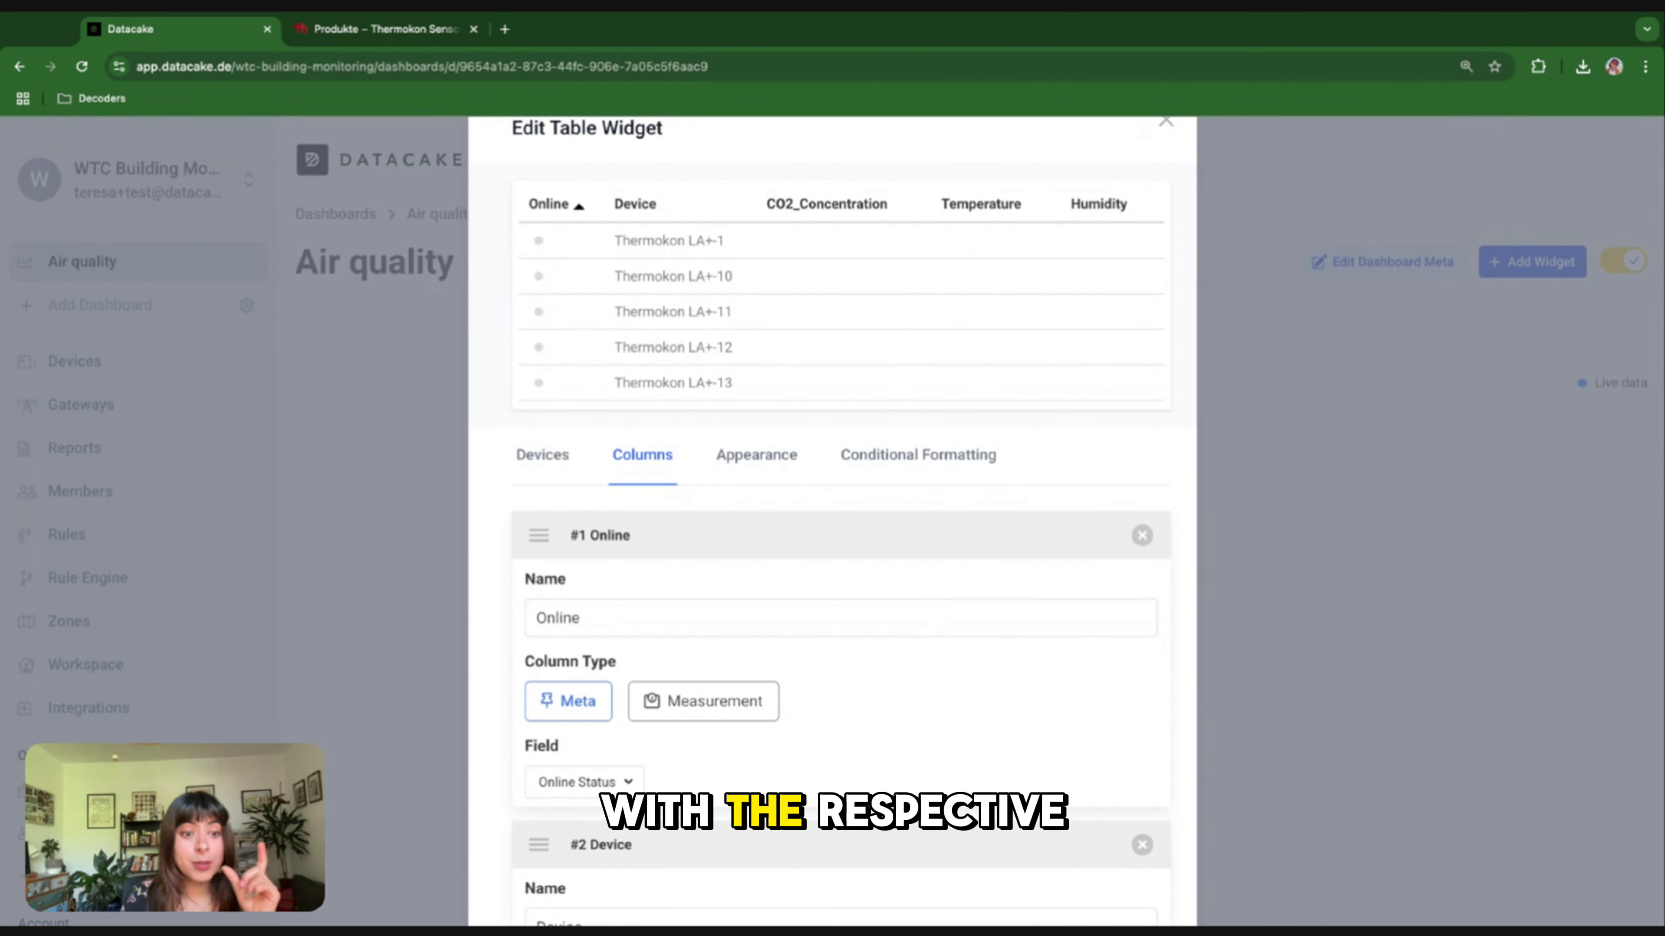
left_click(756, 456)
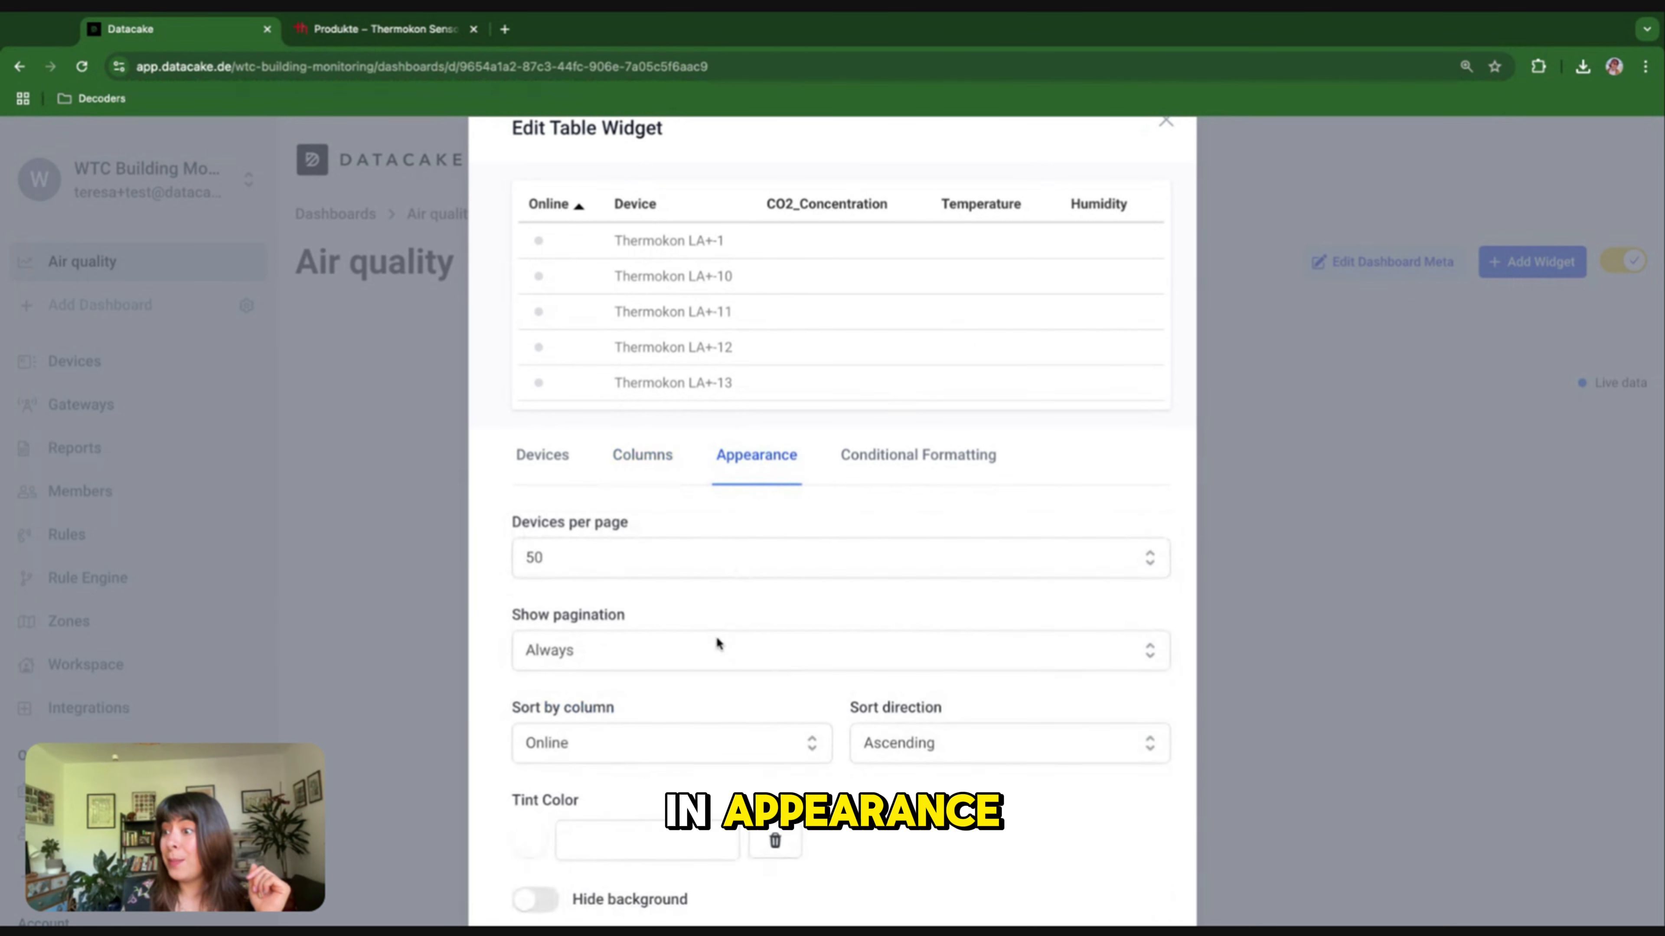
scroll(716, 639, "down", 1)
left_click(693, 528)
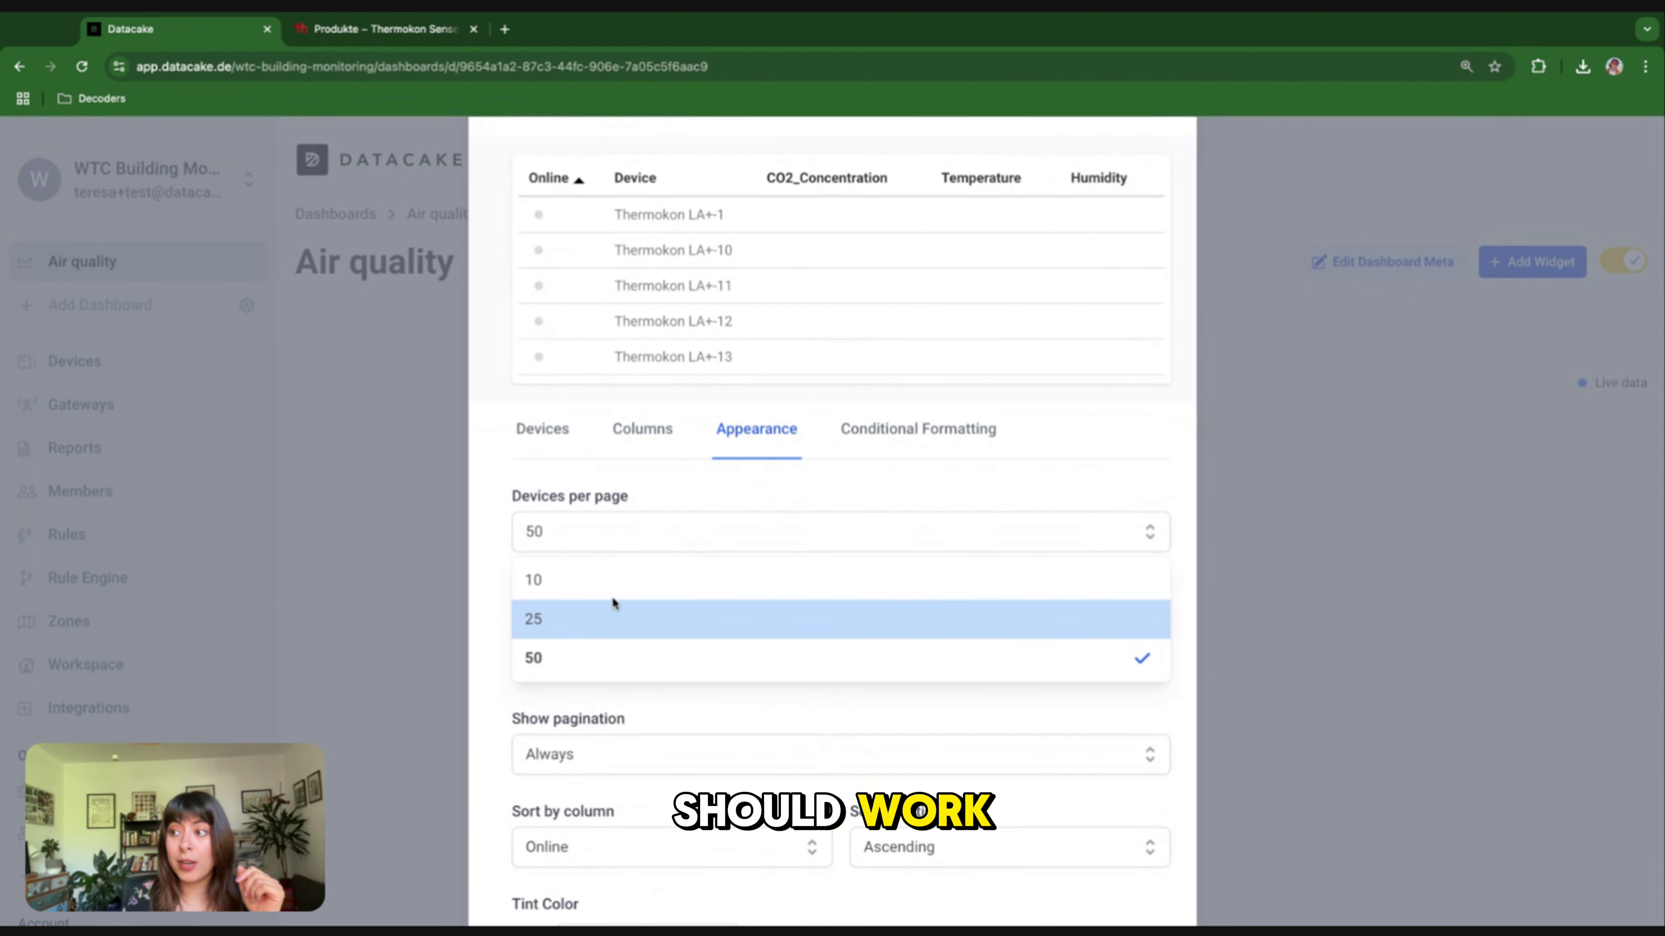
left_click(587, 590)
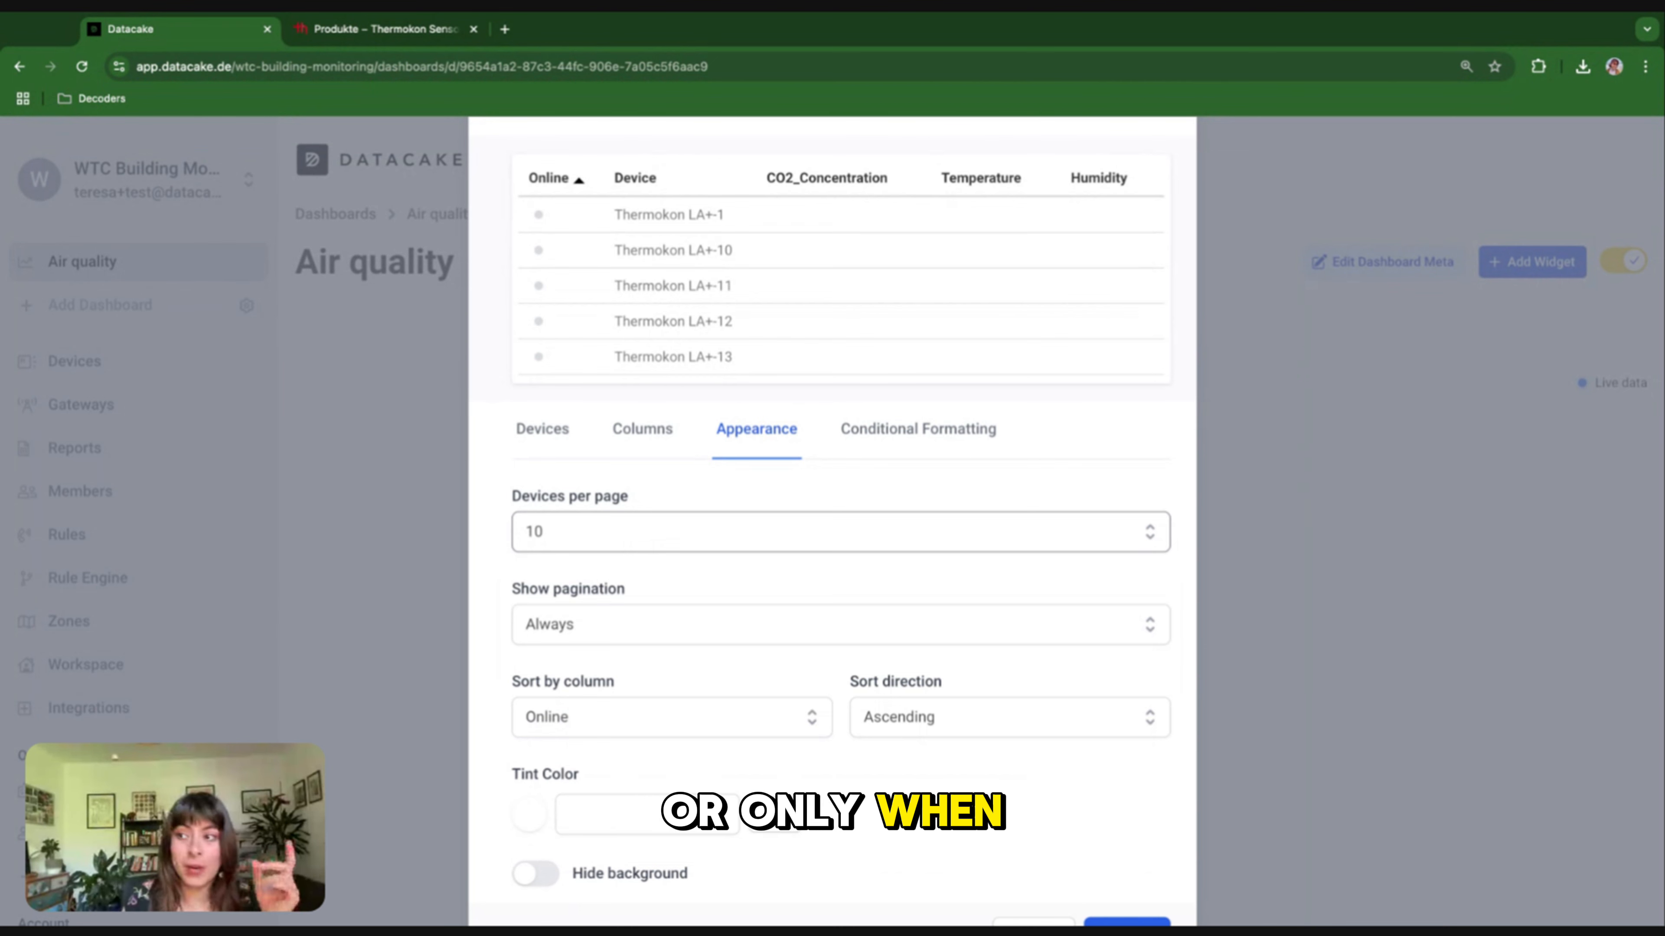
left_click(584, 627)
left_click(565, 646)
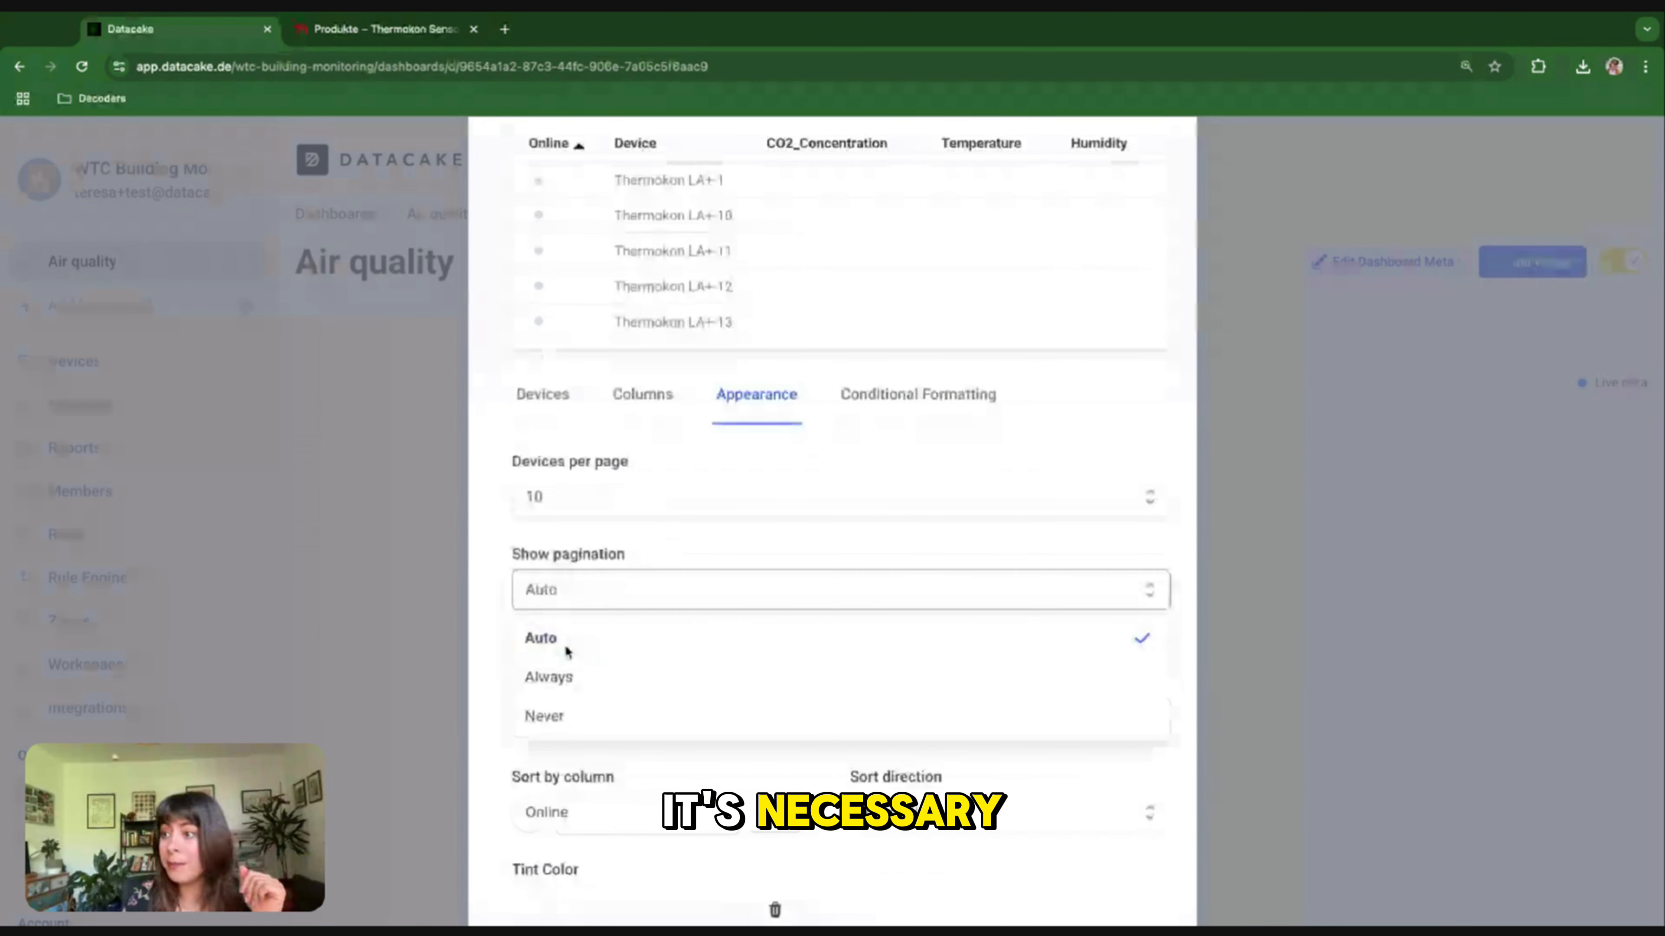
scroll(672, 557, "down", 1)
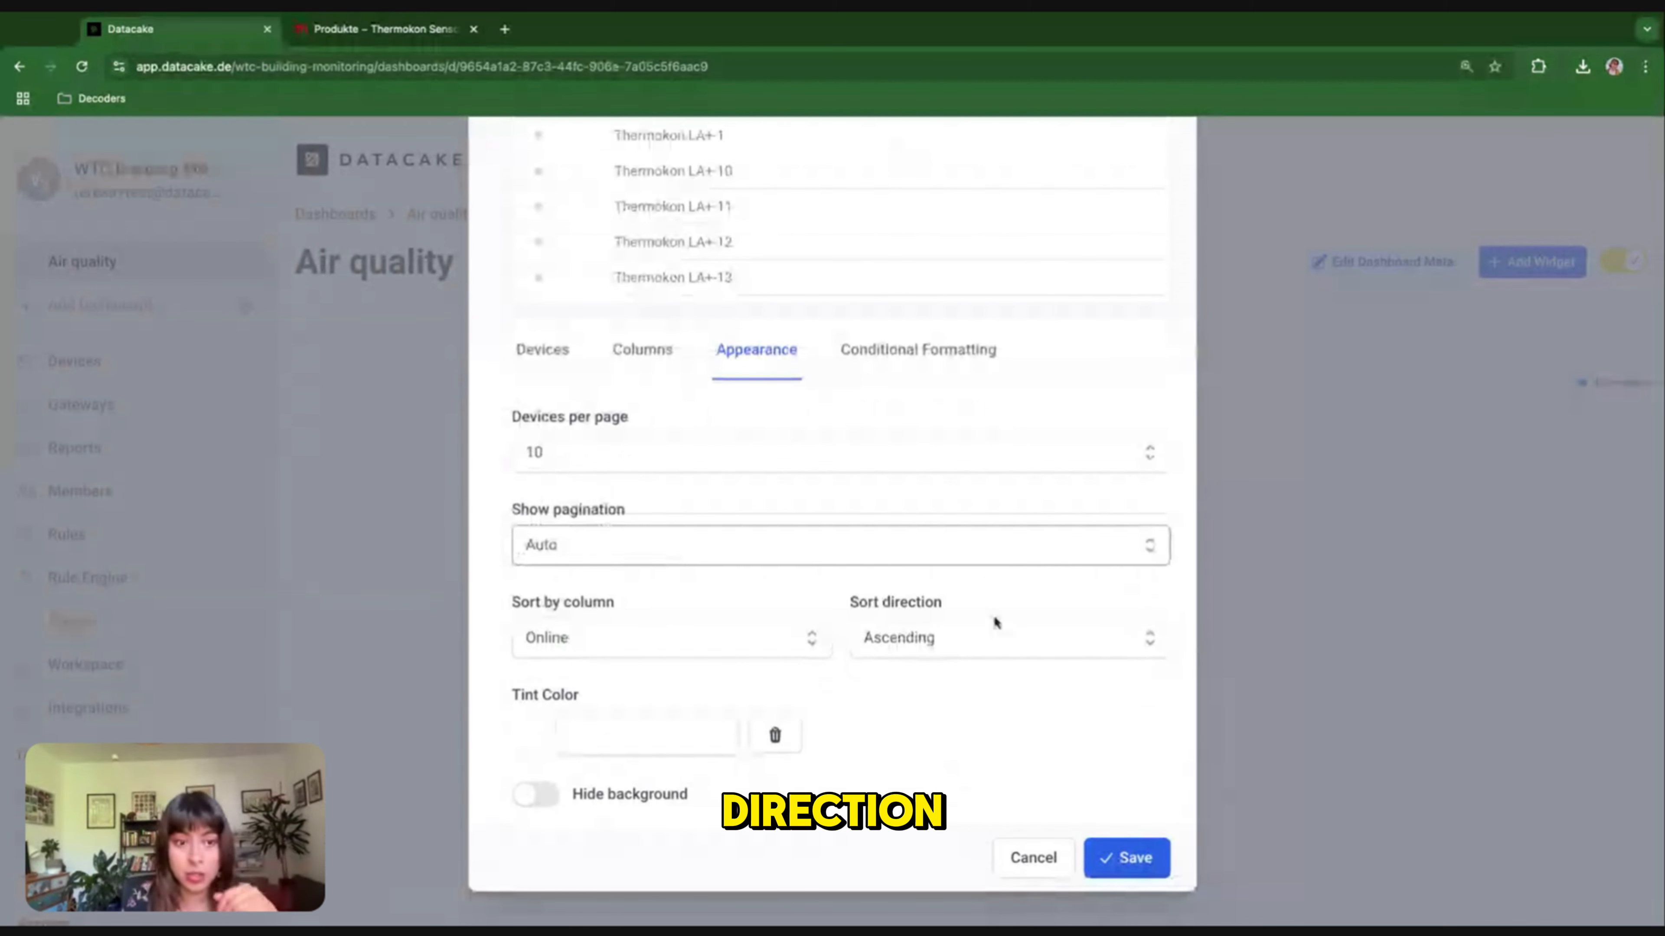
Add a conditional formatting rule that colours the text red when Temperature is larger than or equal to 25
left_click(921, 353)
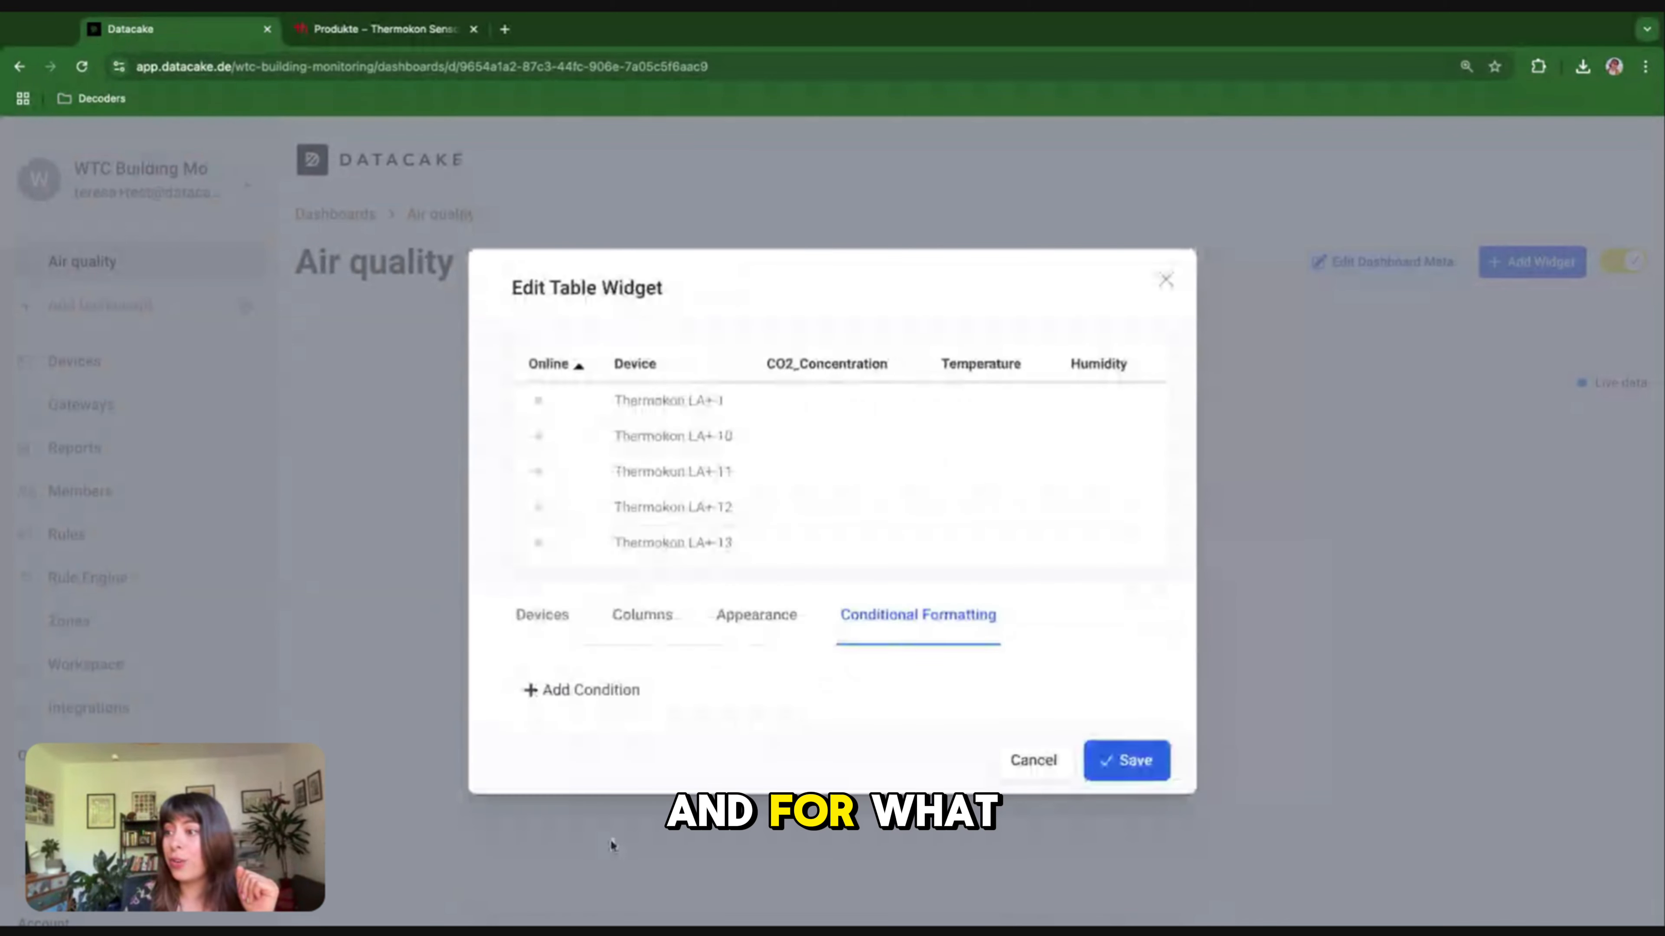
left_click(580, 702)
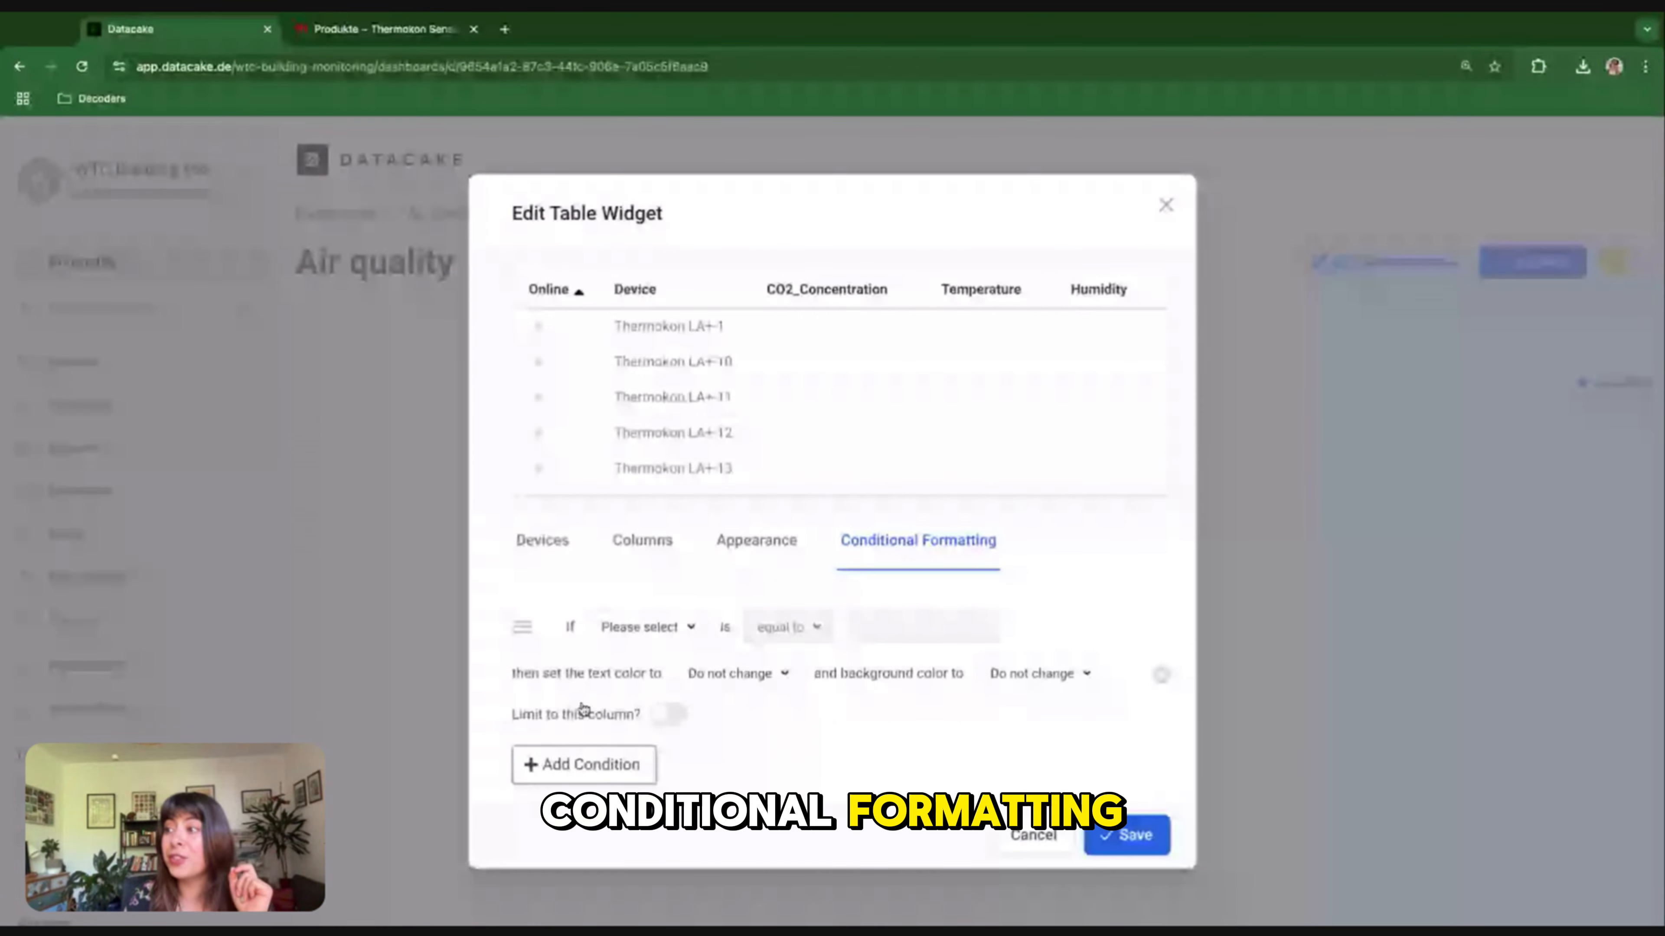
left_click(643, 629)
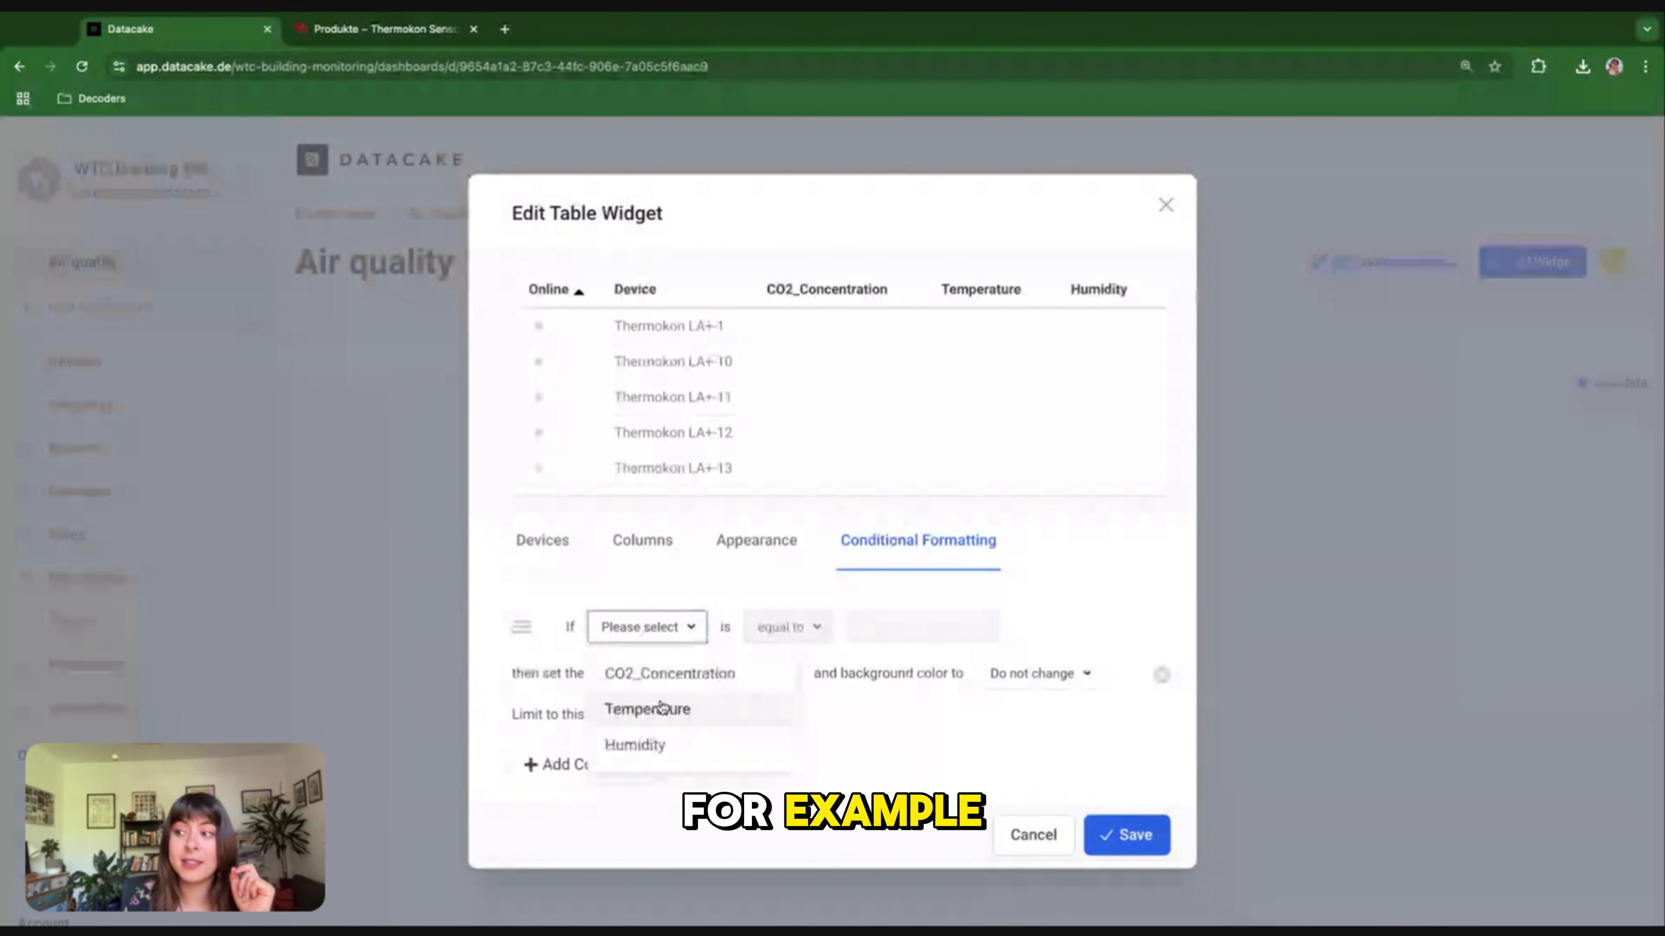
left_click(655, 708)
left_click(793, 623)
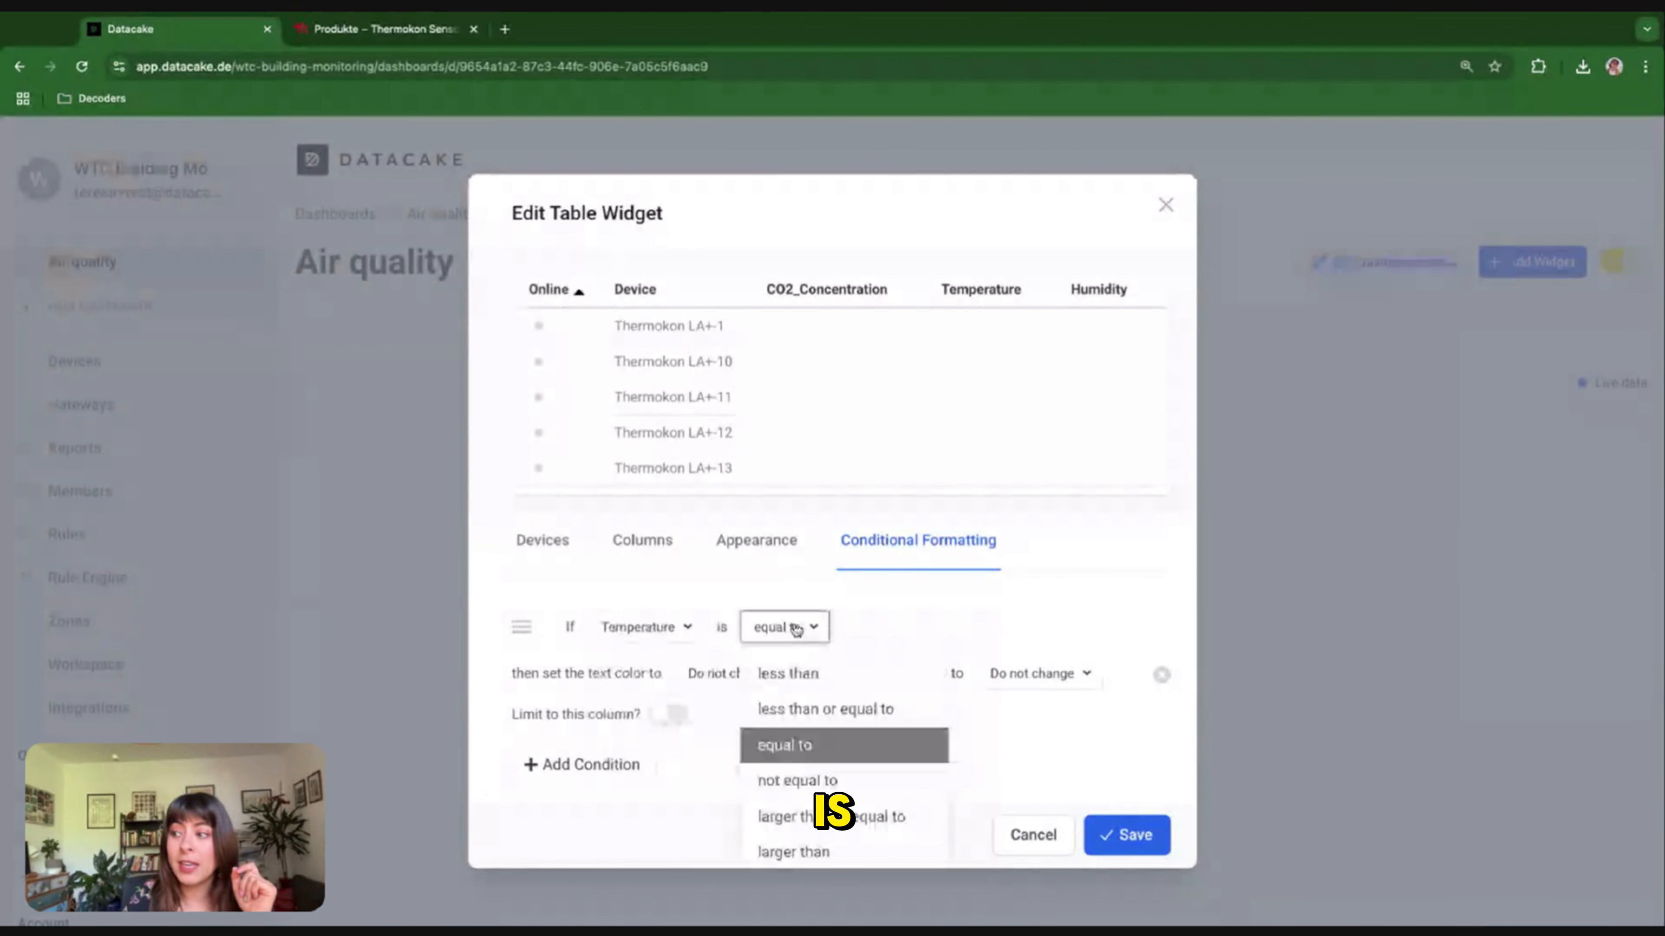
left_click(799, 820)
left_click(948, 627)
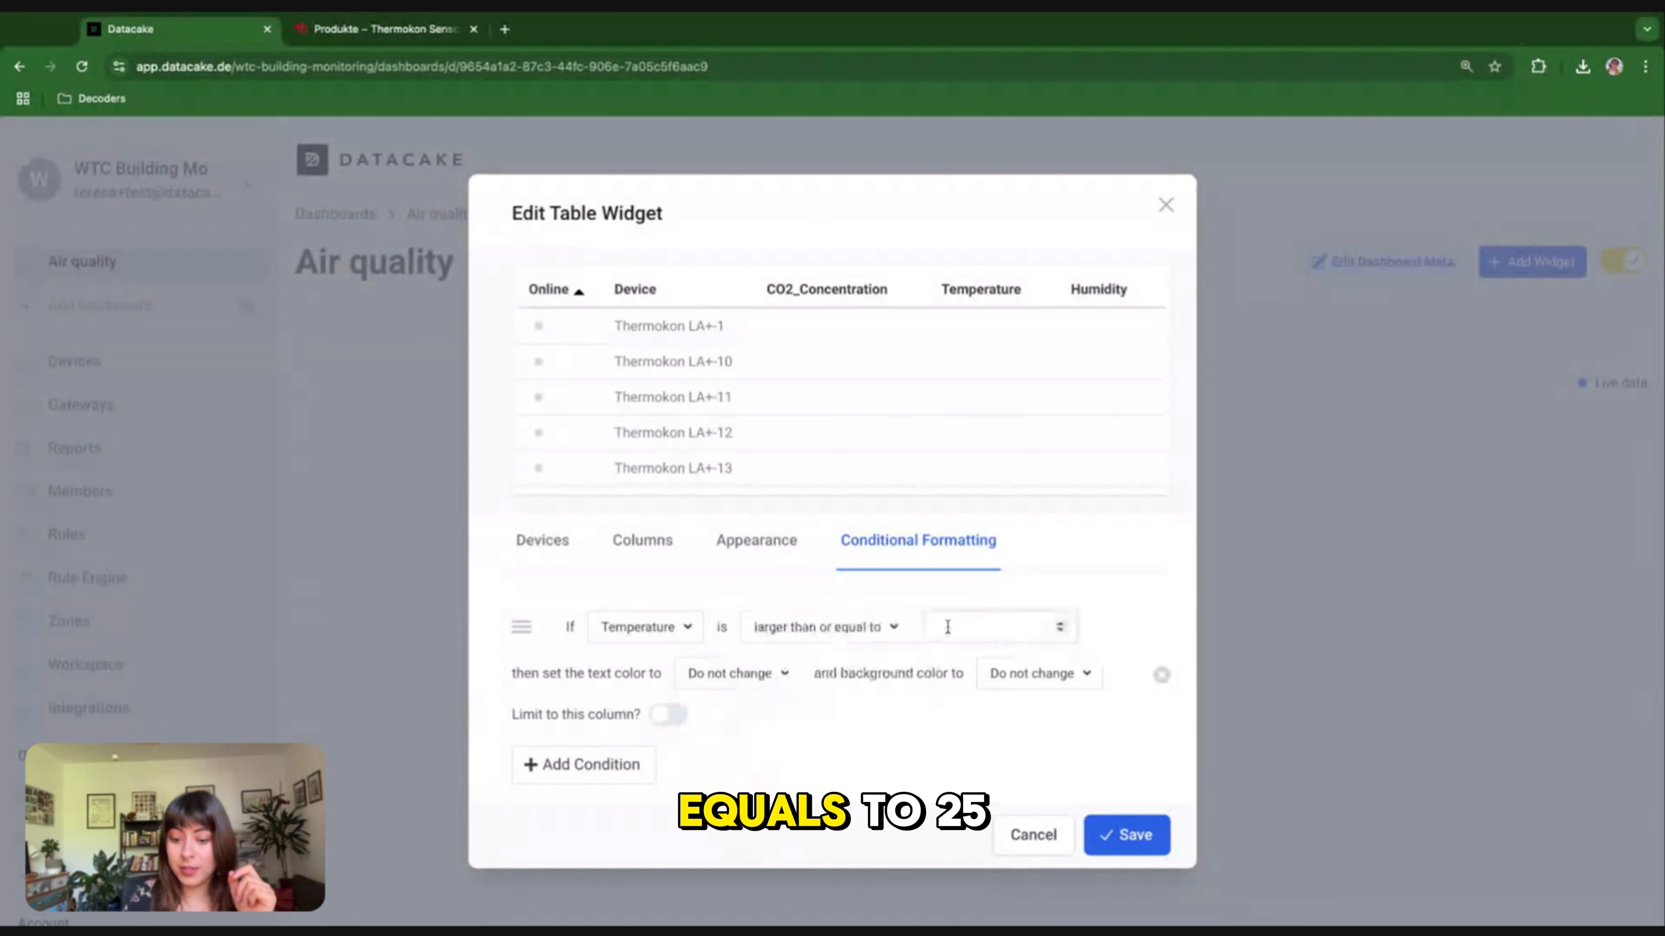
left_click(735, 679)
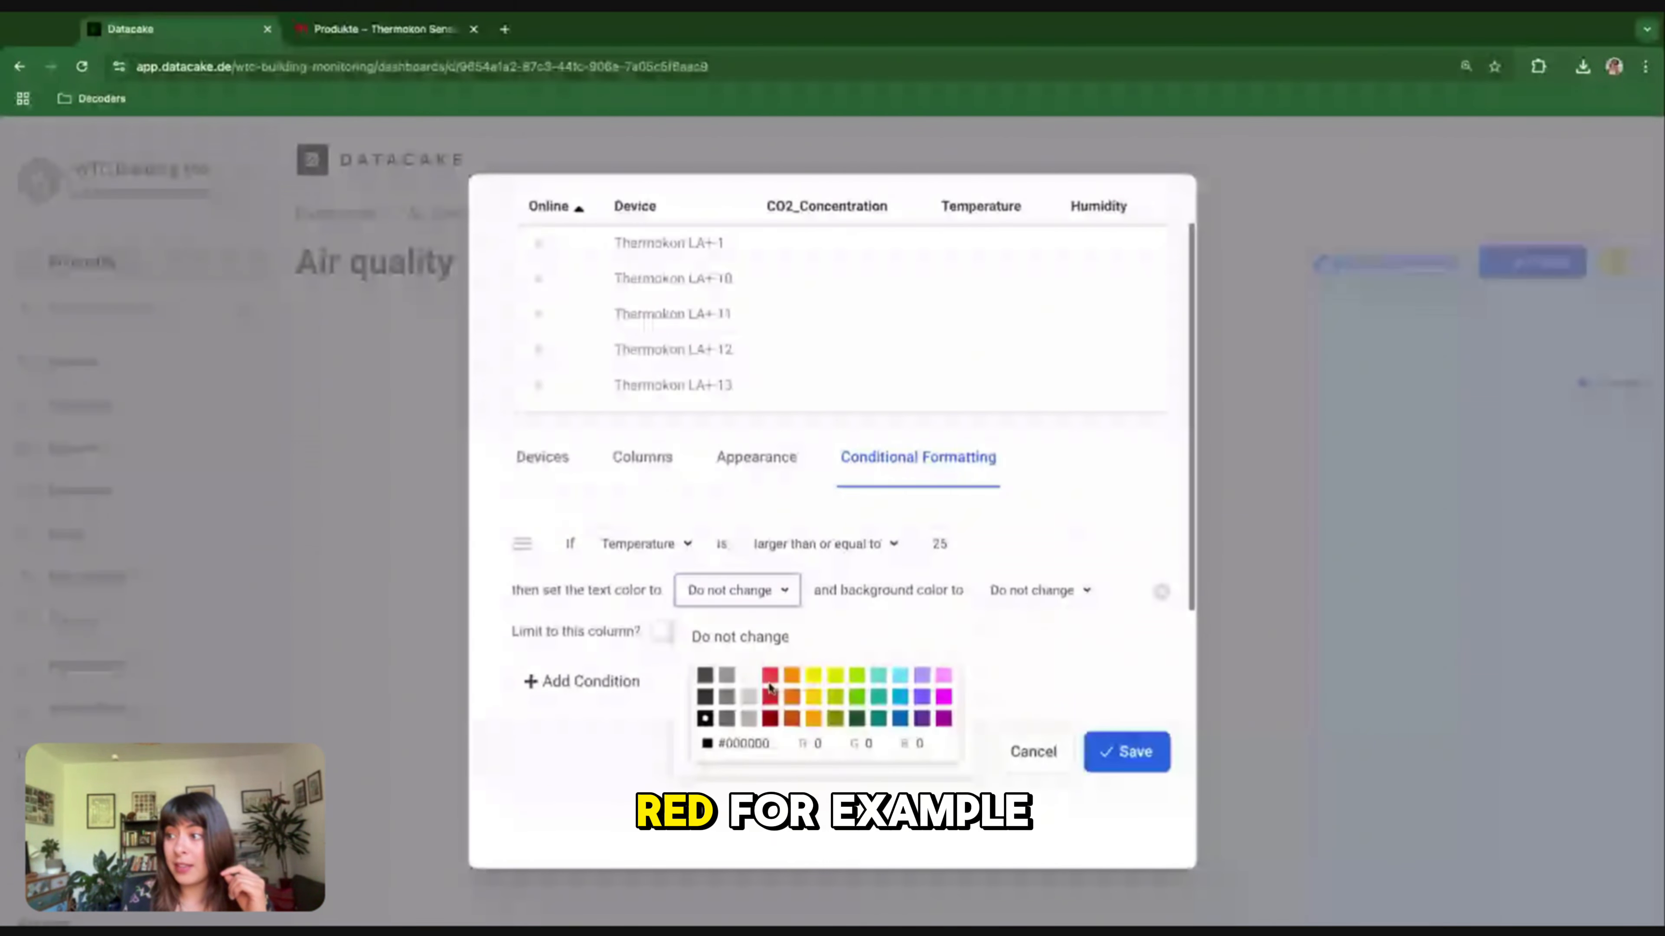
left_click(767, 675)
left_click(571, 718)
Add a second condition that colours the text orange when Humidity is larger than or equal to 48
left_click(576, 763)
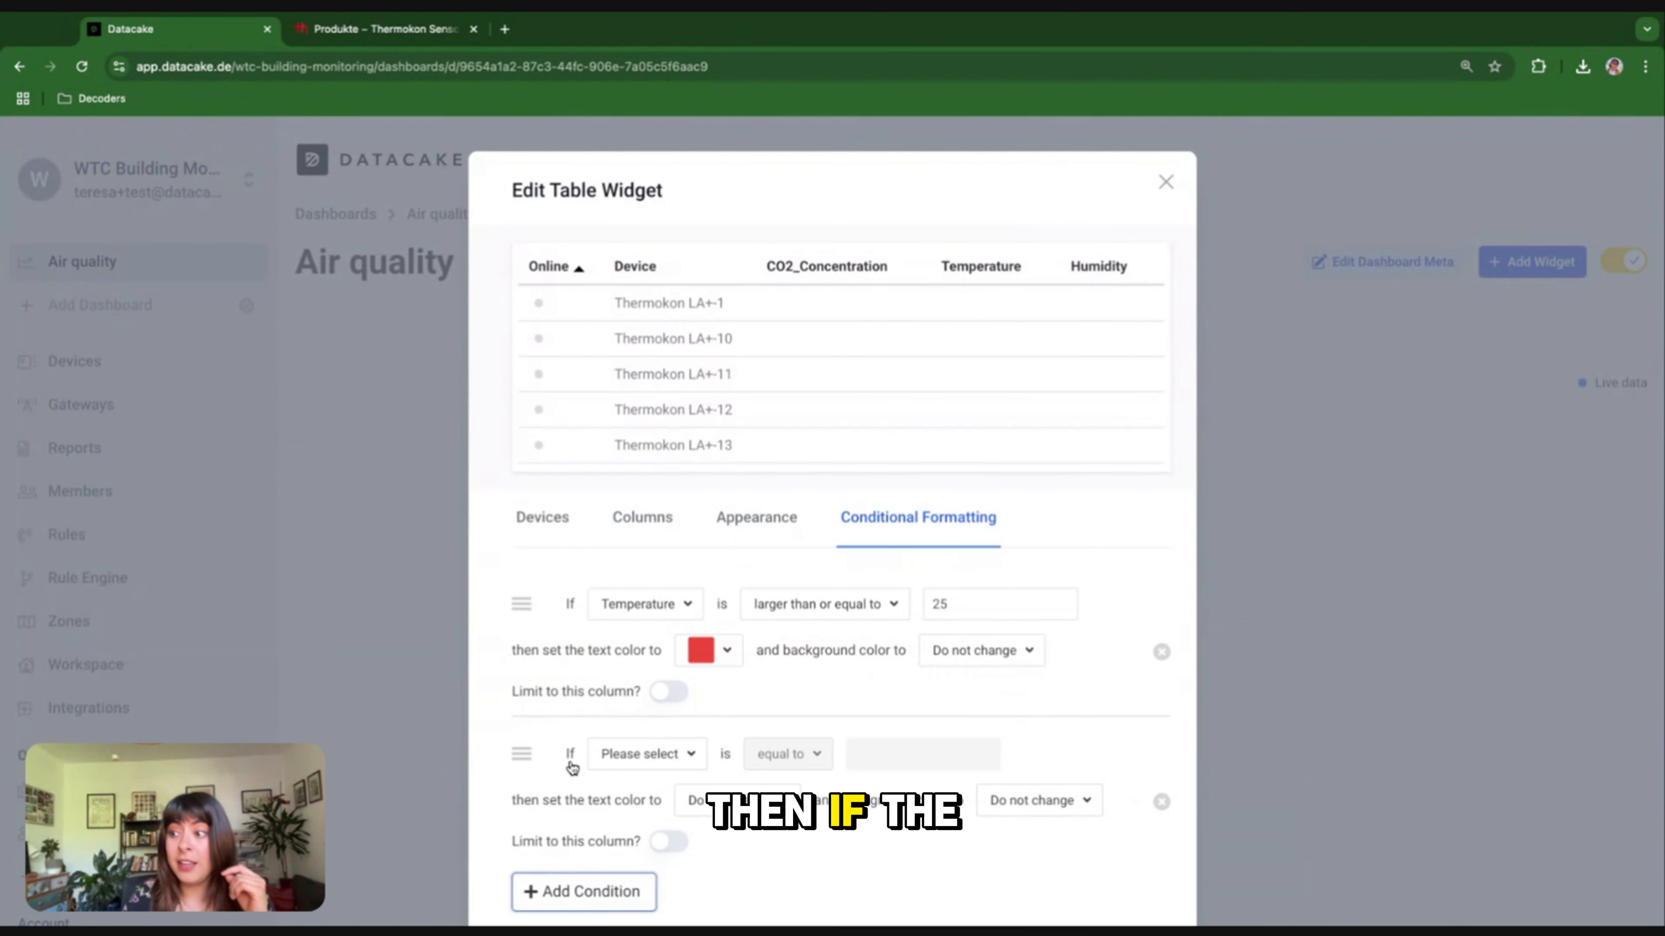
left_click(645, 649)
left_click(630, 772)
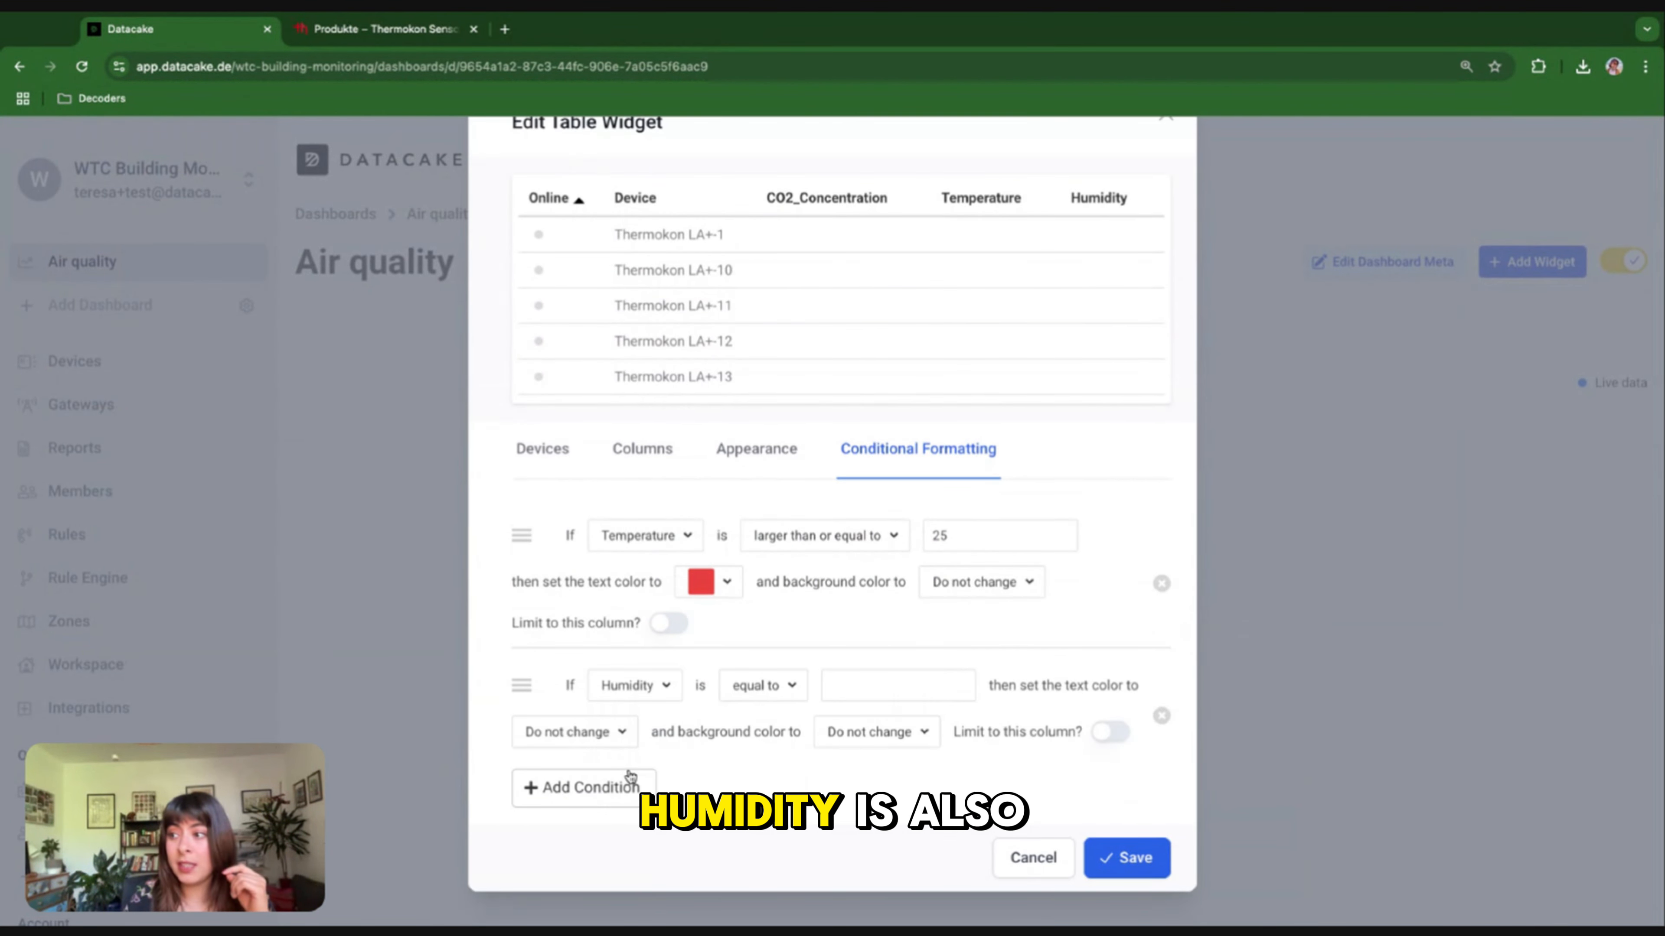
left_click(804, 685)
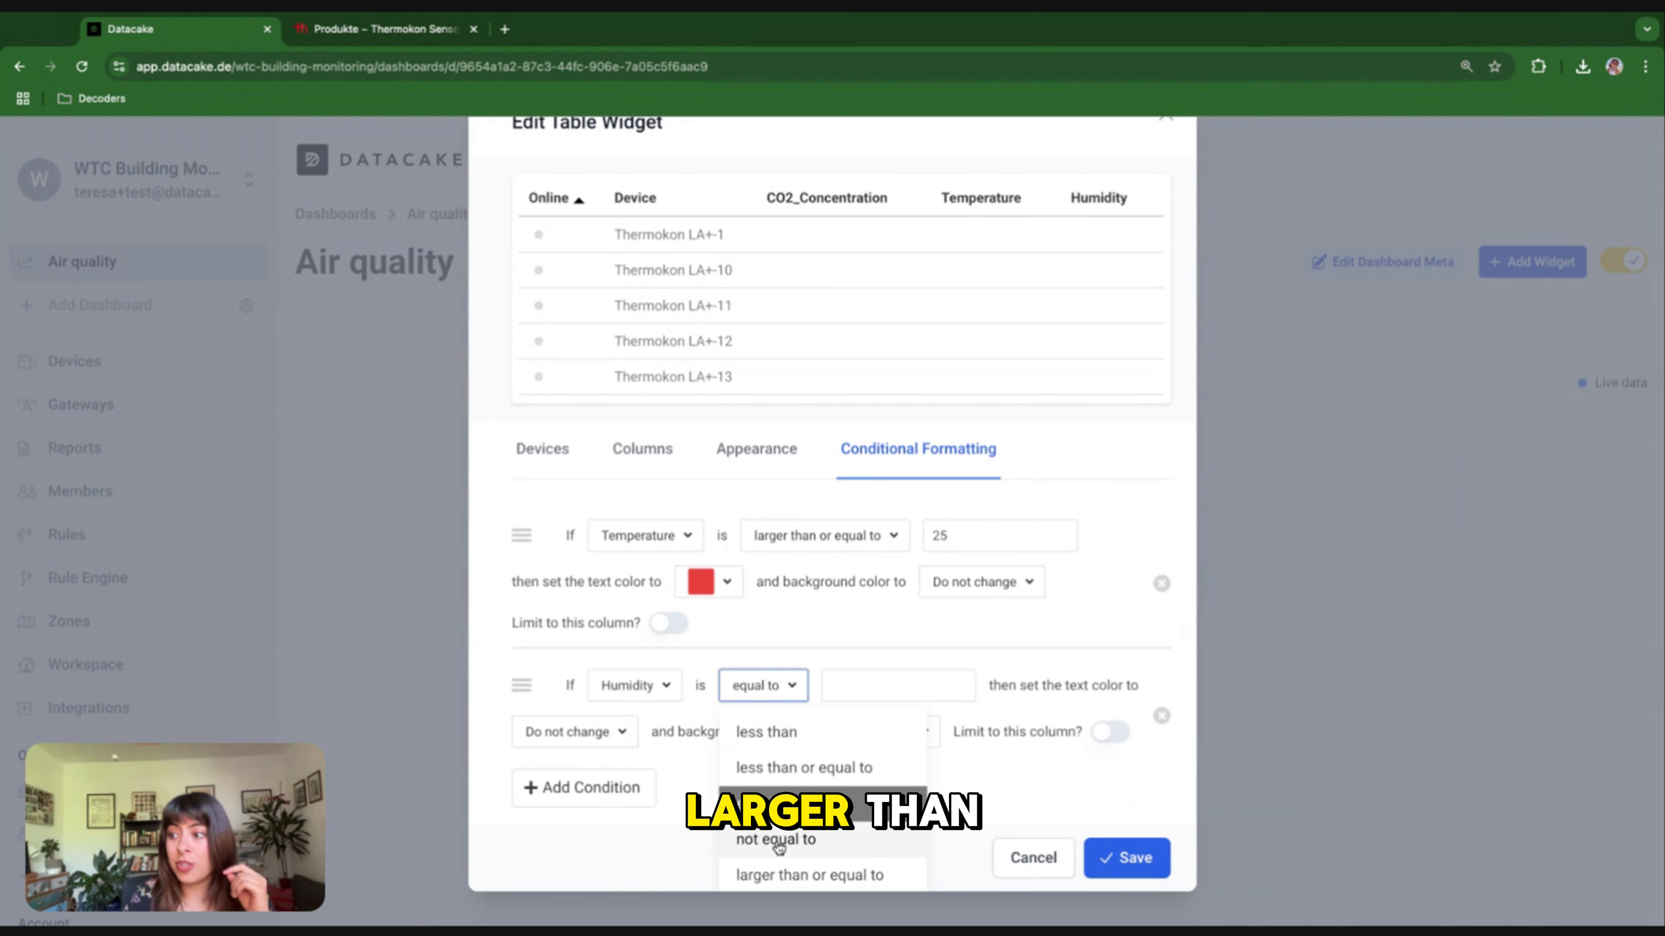
left_click(786, 874)
left_click(938, 686)
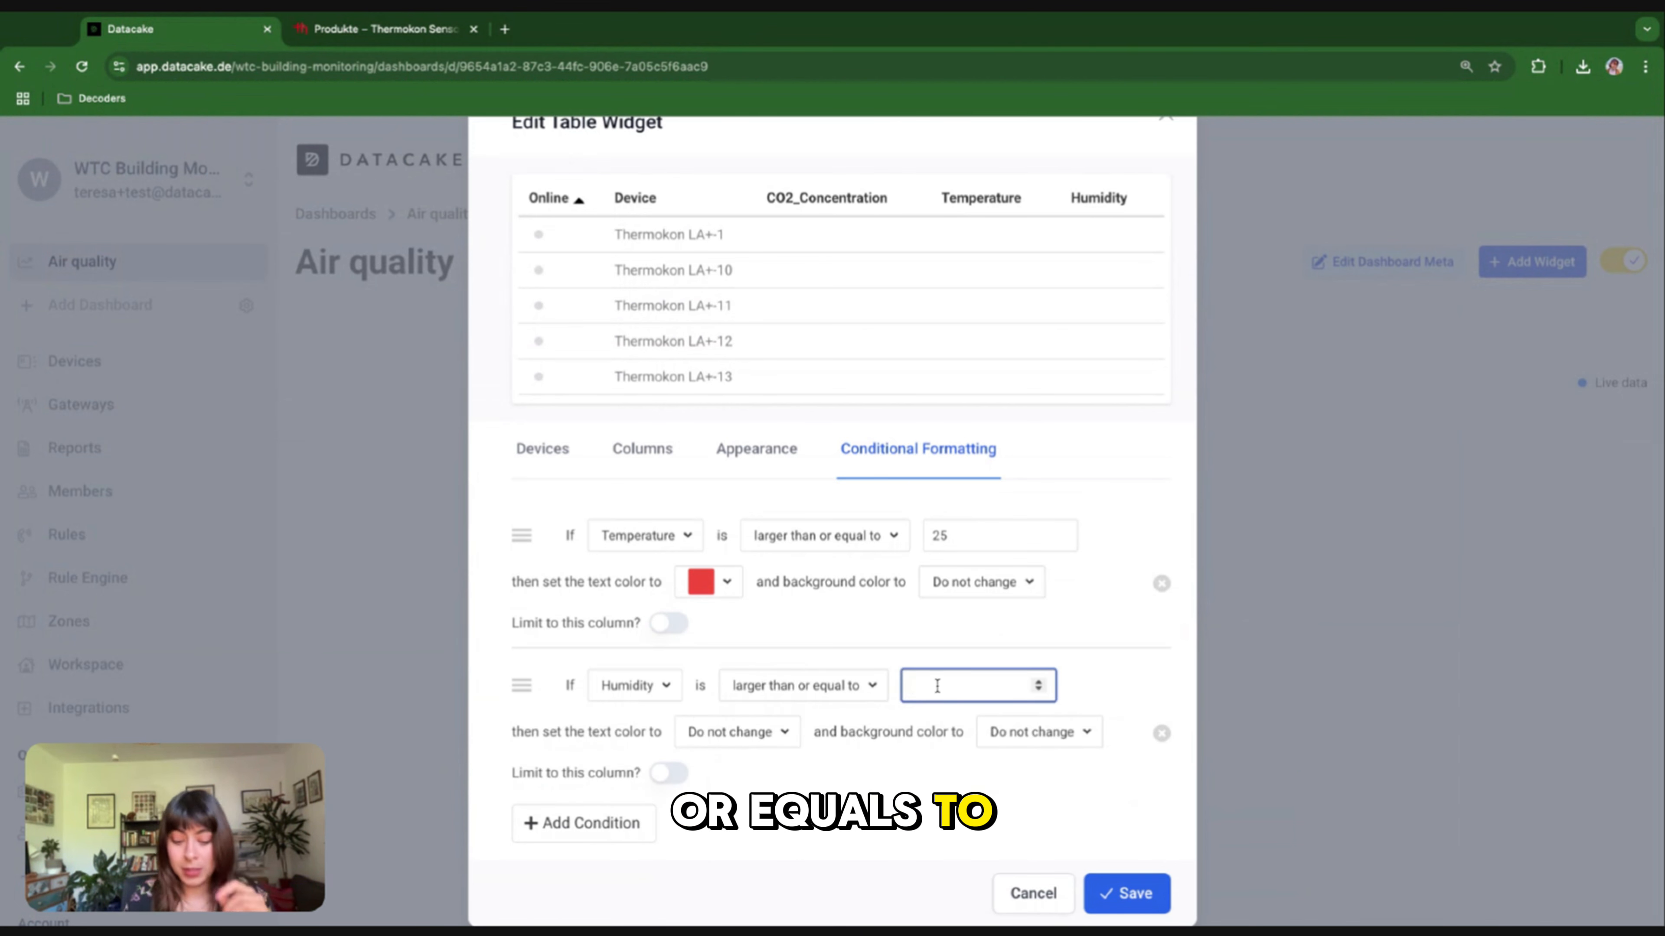
scroll(937, 686, "down", 1)
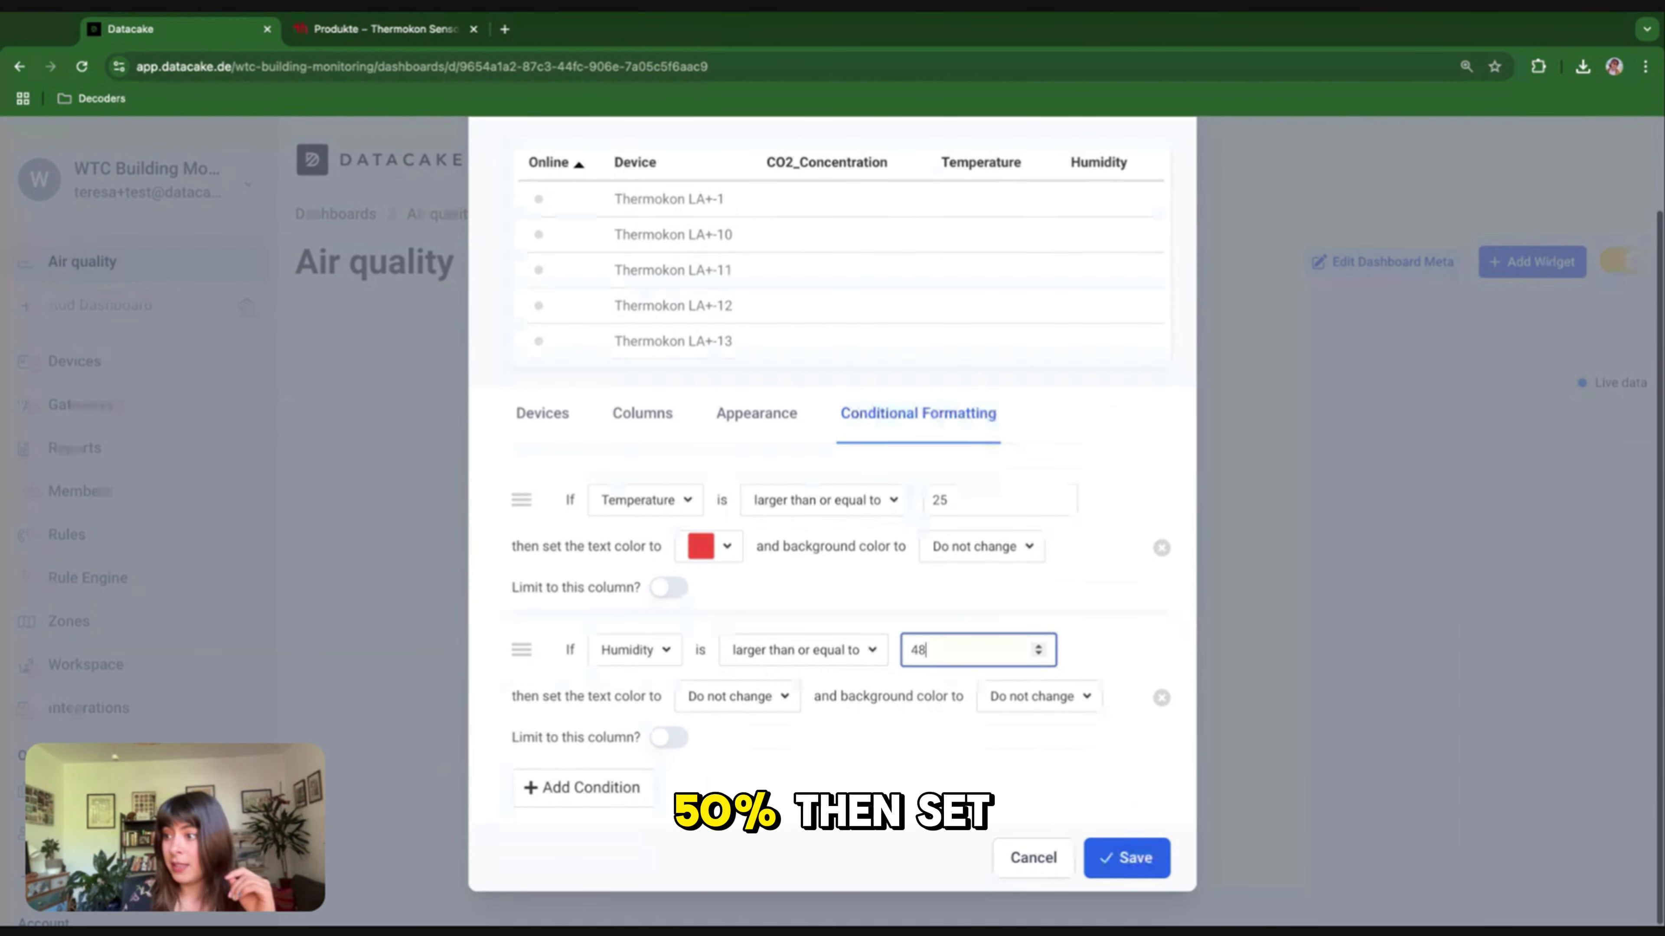
left_click(736, 696)
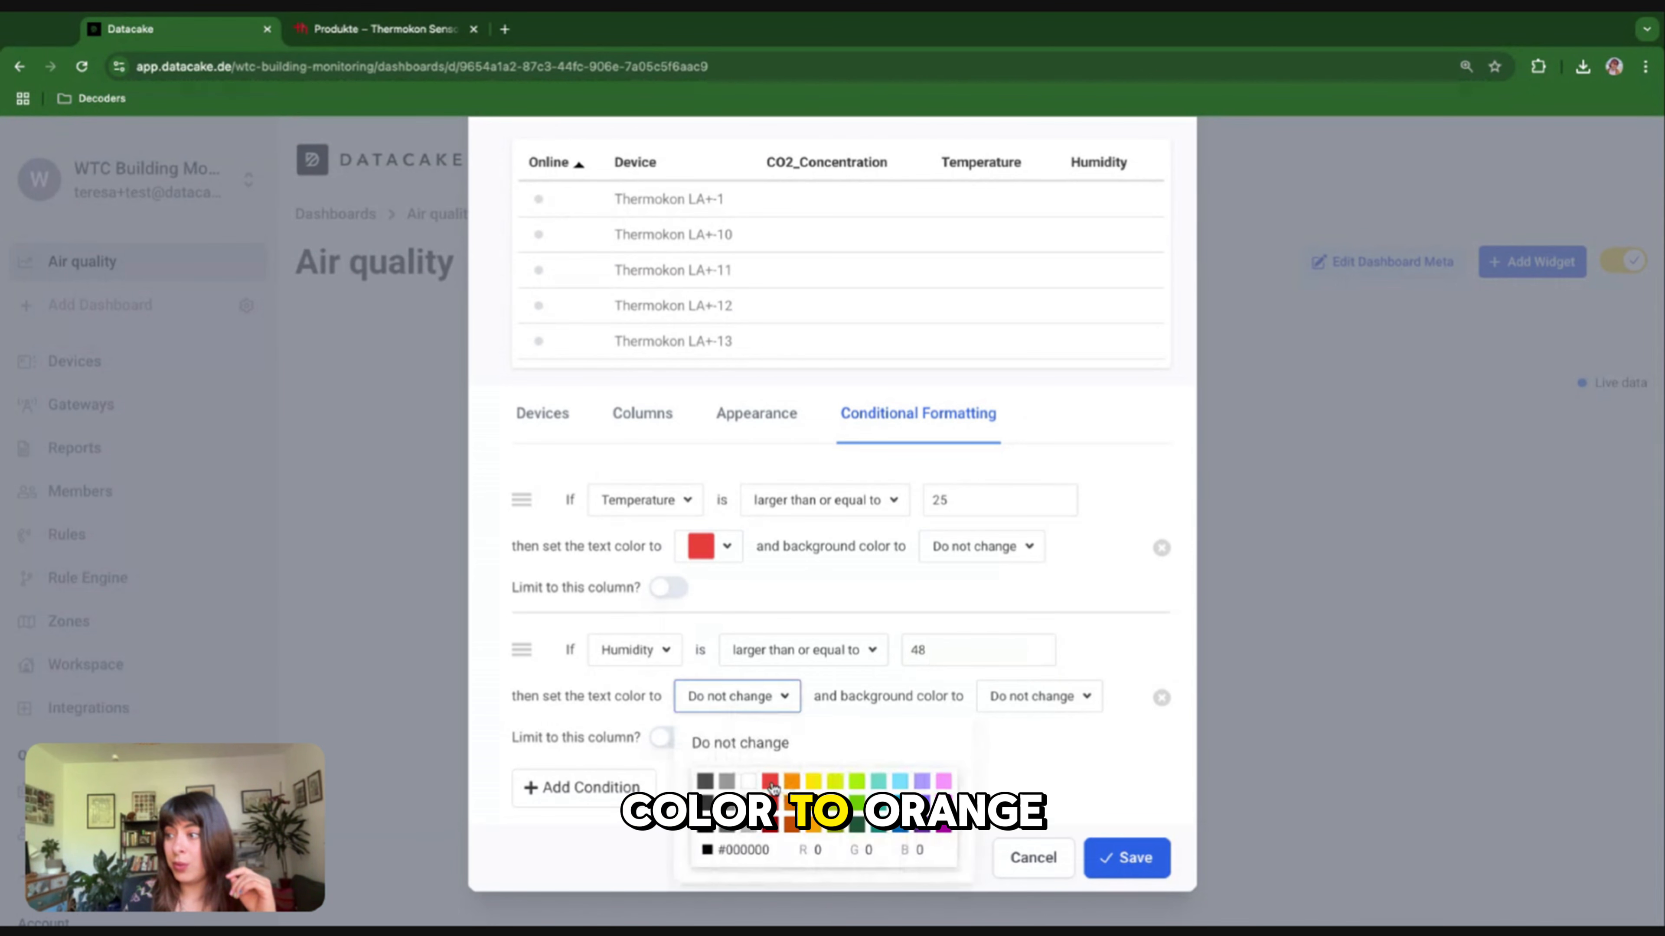
left_click(791, 781)
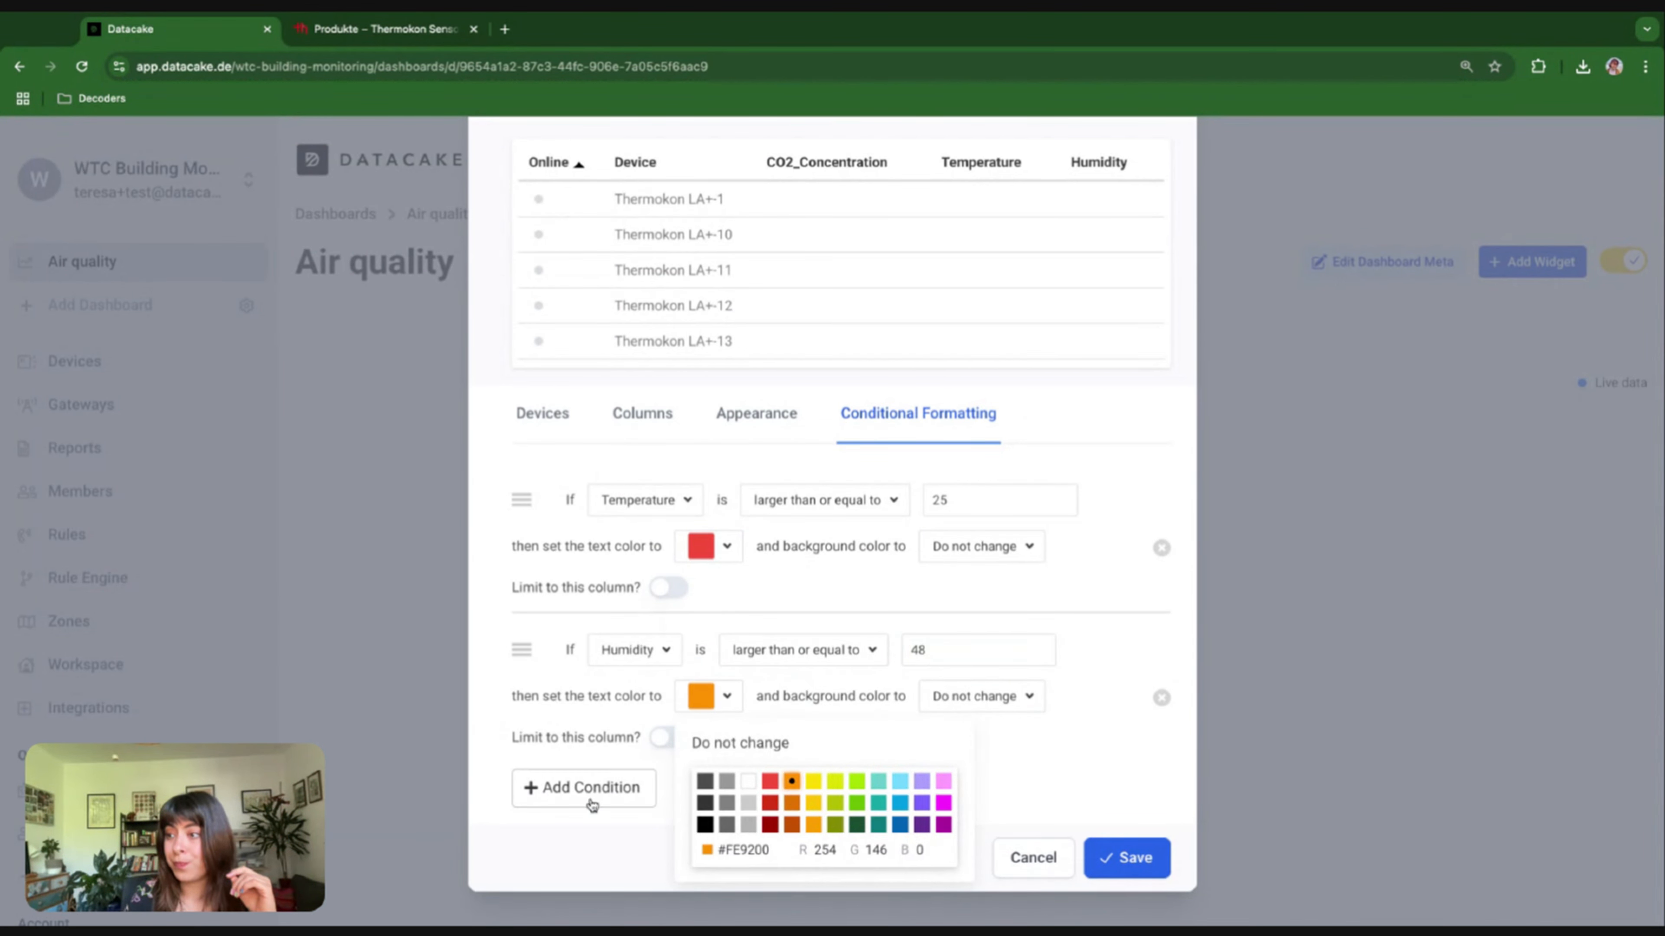
left_click(585, 826)
Add a third condition that colours the text purple when CO2_Concentration is larger than or equal to 900
left_click(583, 789)
scroll(632, 695, "down", 4)
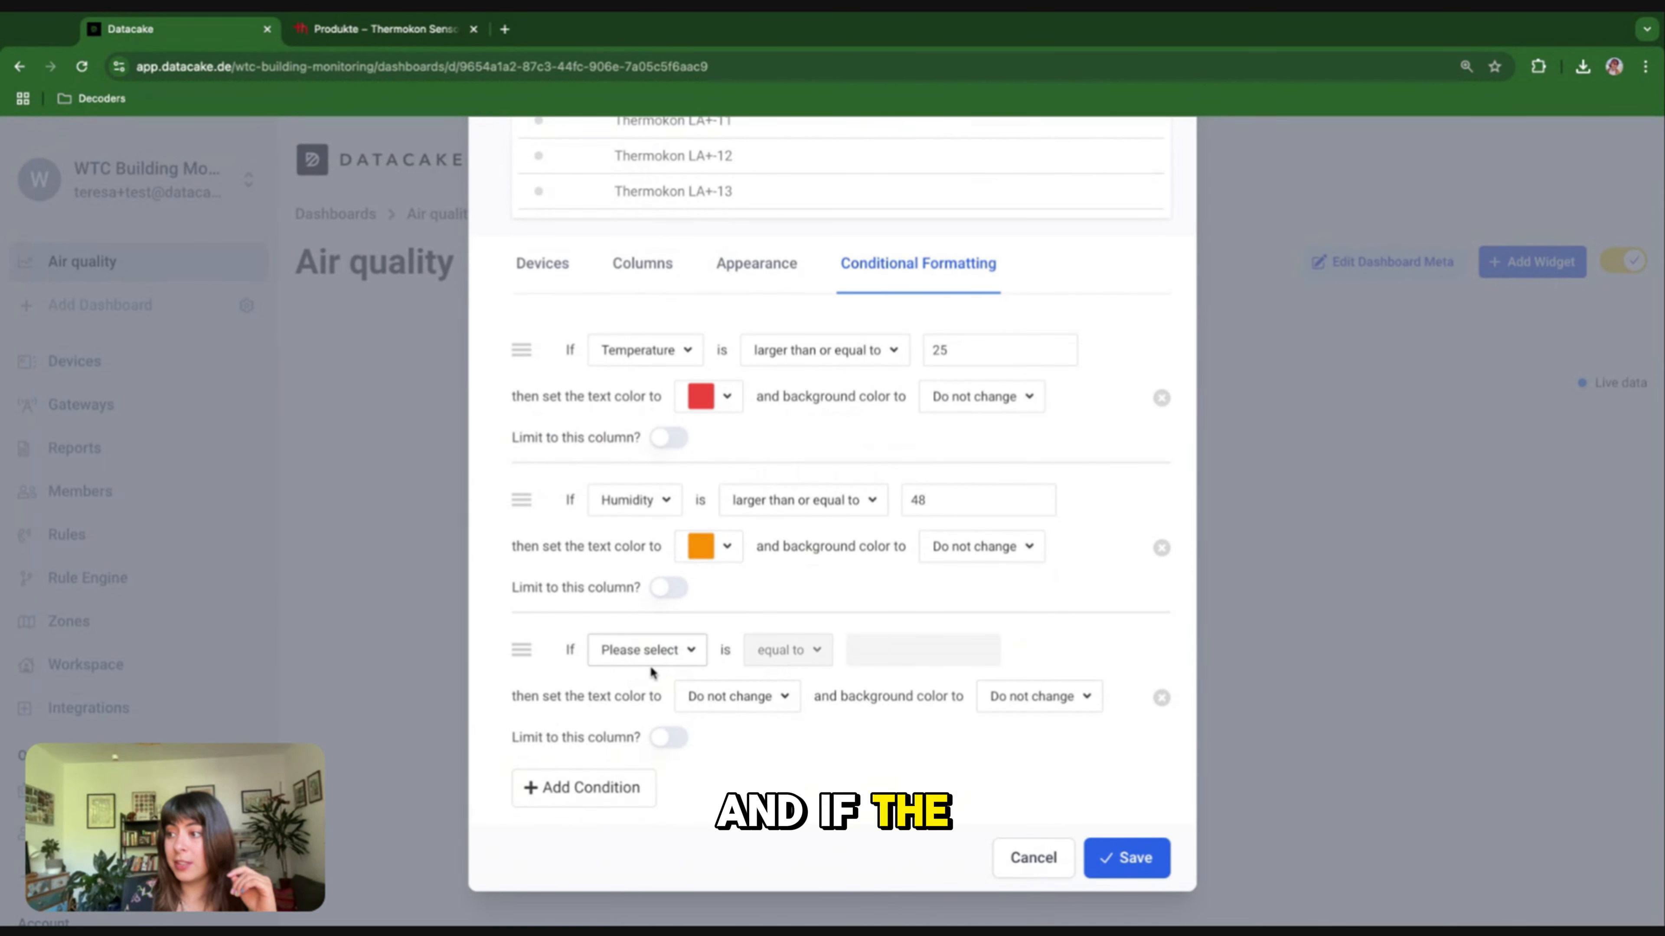
left_click(650, 652)
left_click(641, 699)
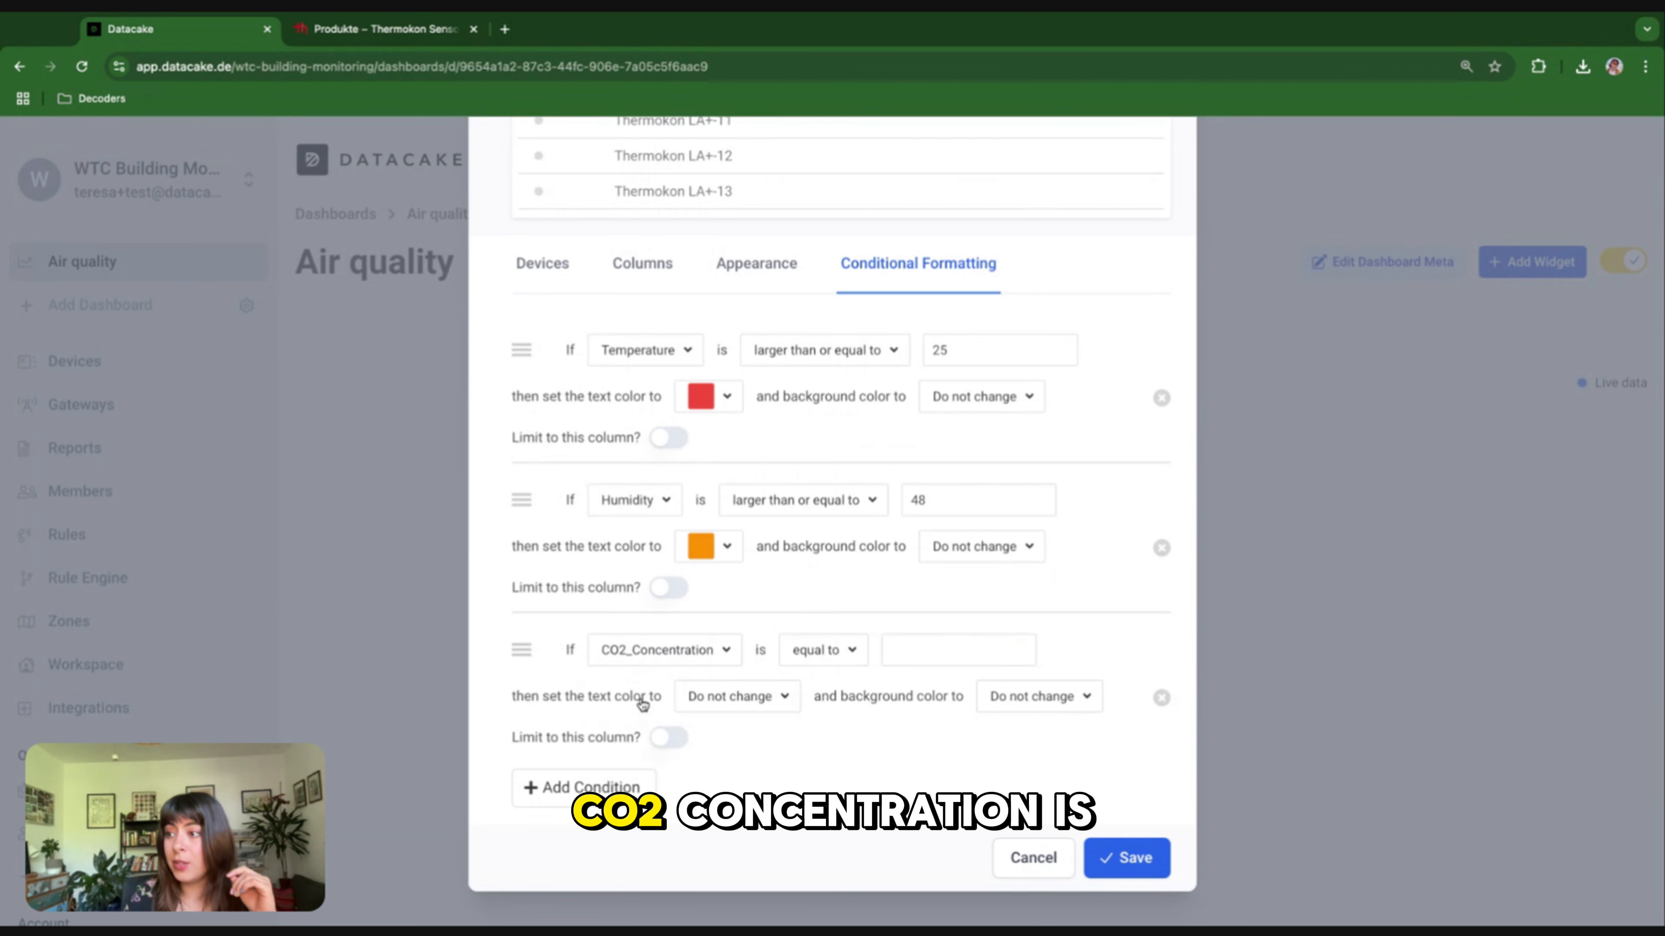
left_click(837, 658)
left_click(813, 841)
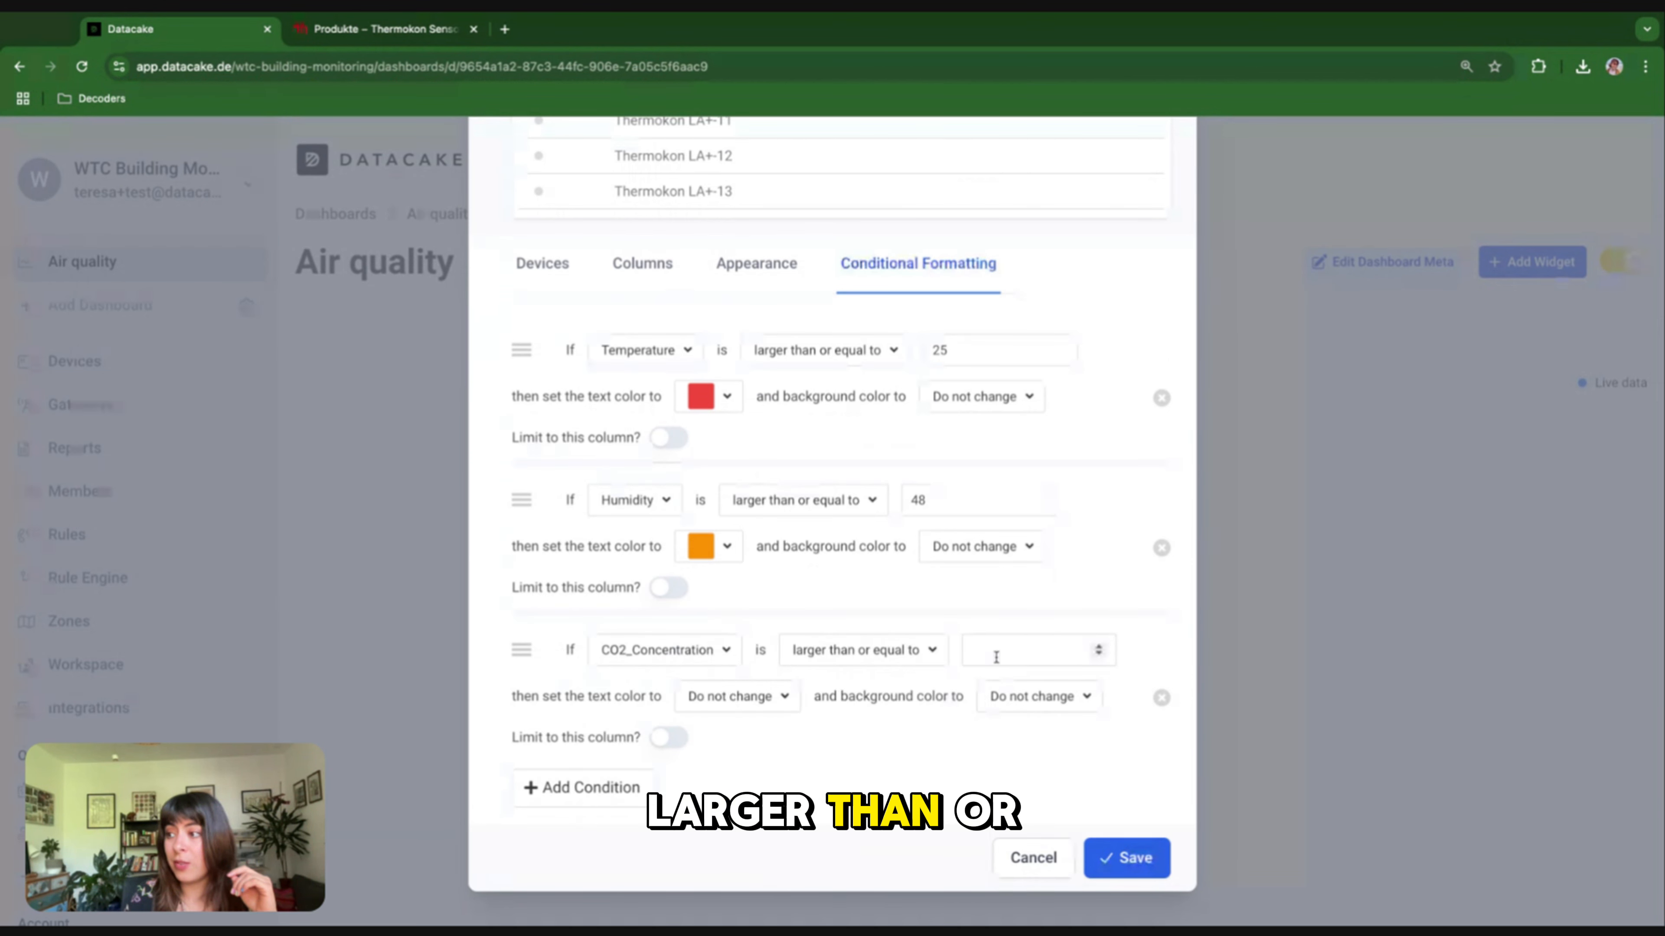
left_click(1036, 654)
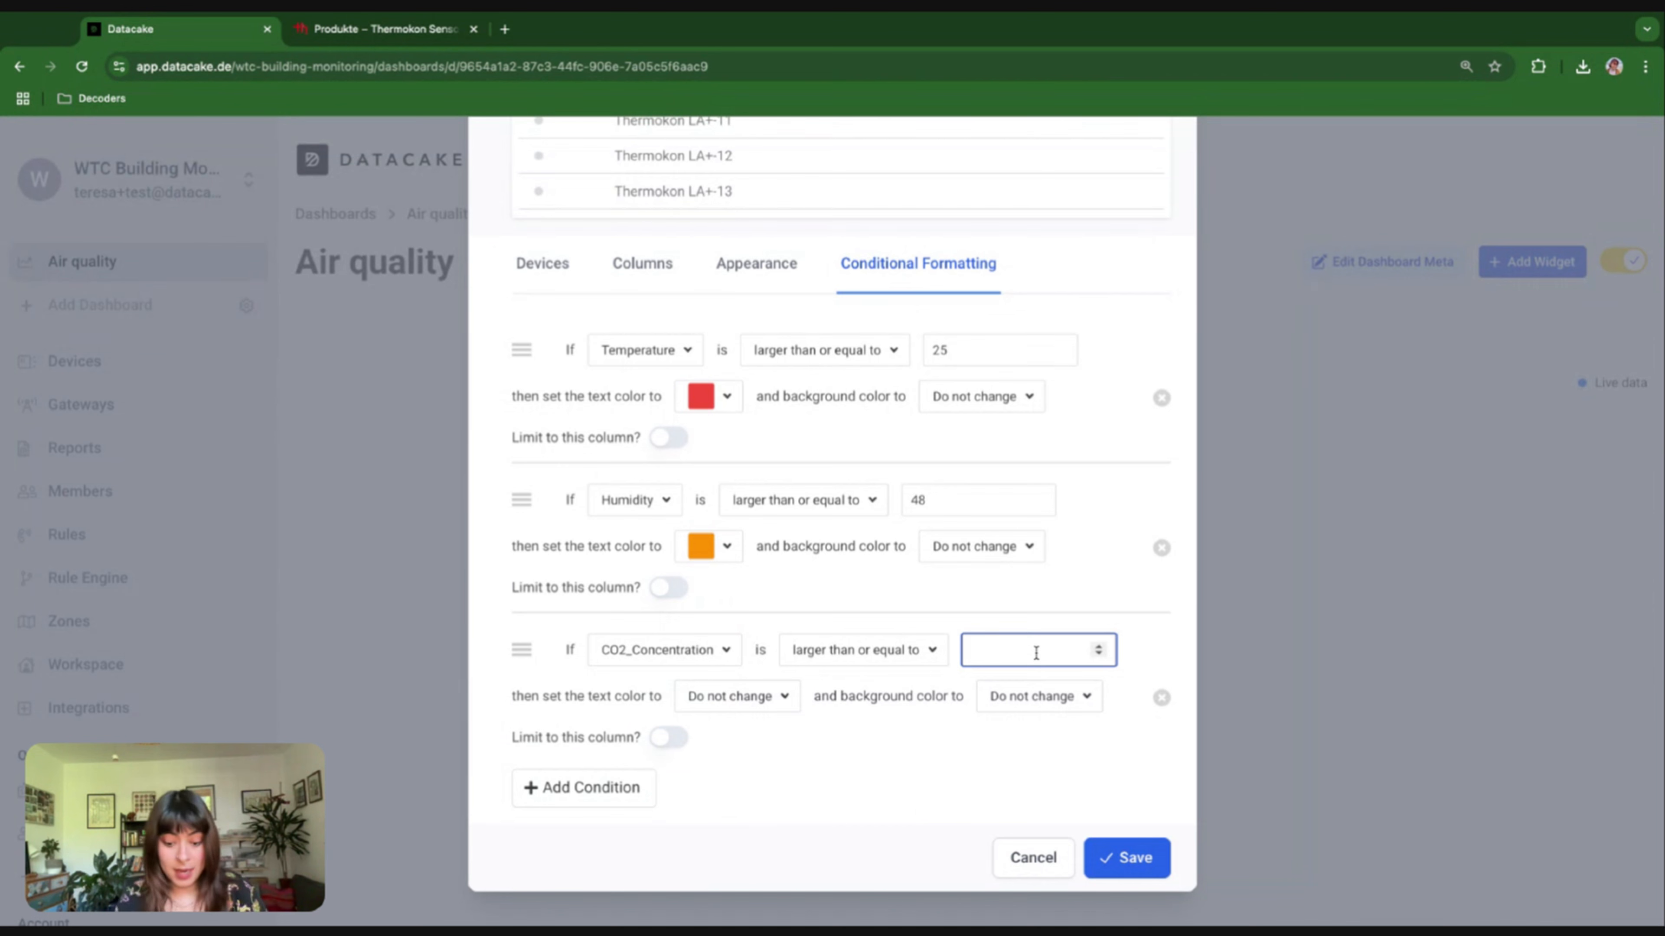
type("900")
left_click(774, 697)
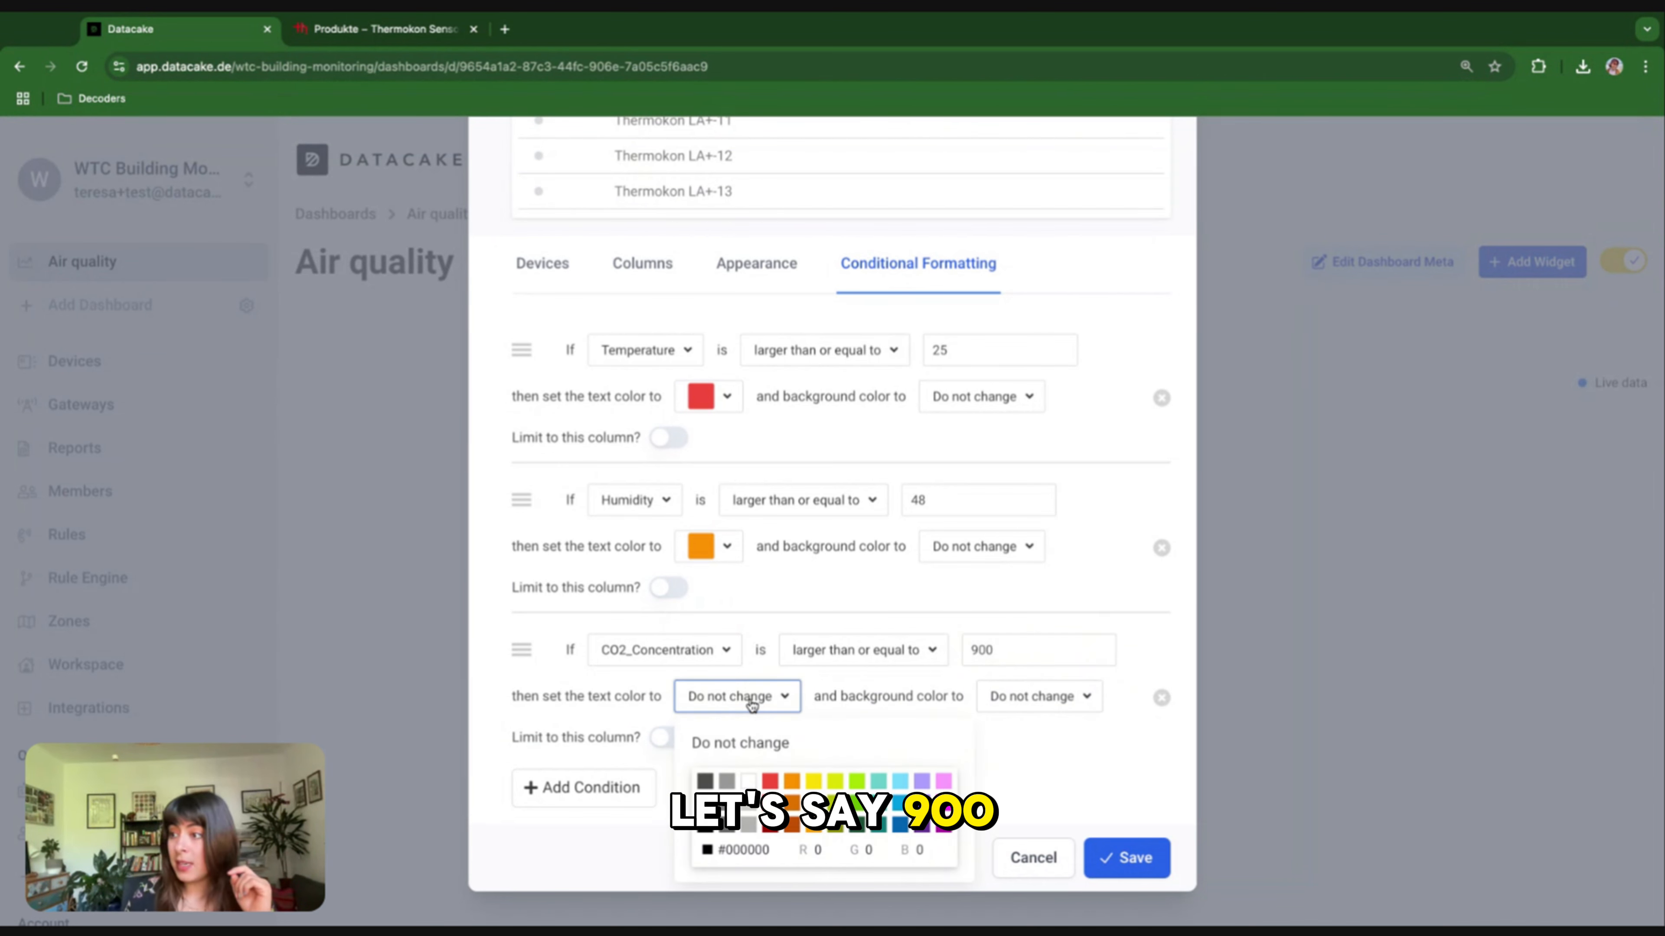
left_click(923, 807)
left_click(1074, 761)
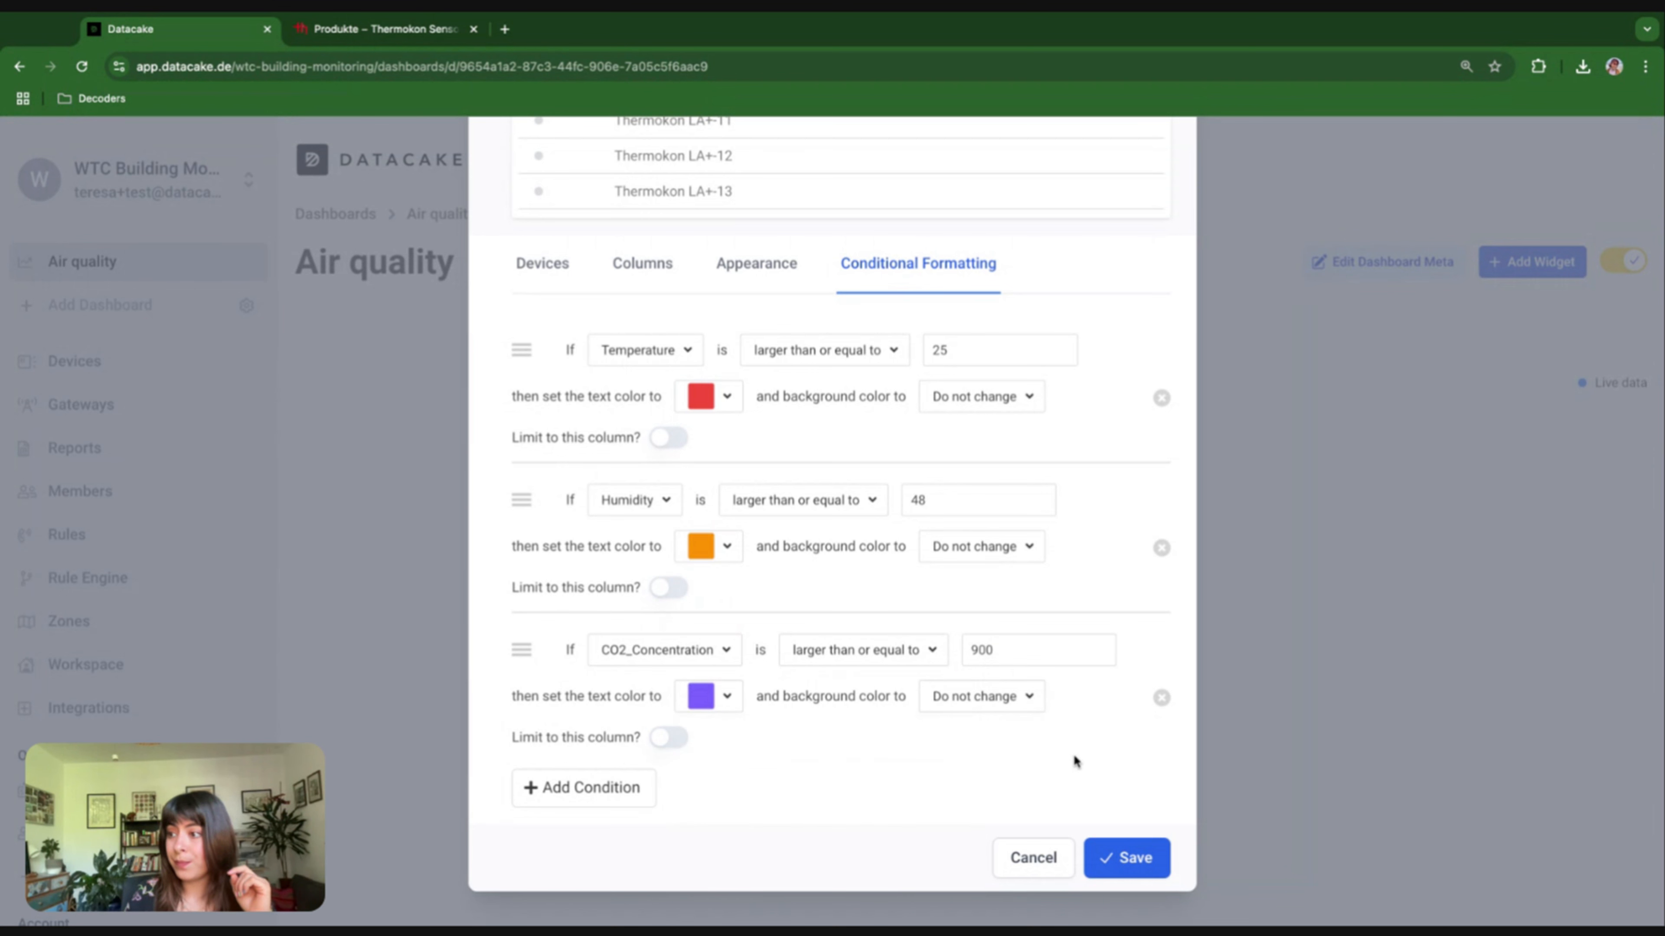
Limit the Temperature, Humidity and CO2_Concentration conditions to their own columns and save the table widget
scroll(754, 707, "up", 1)
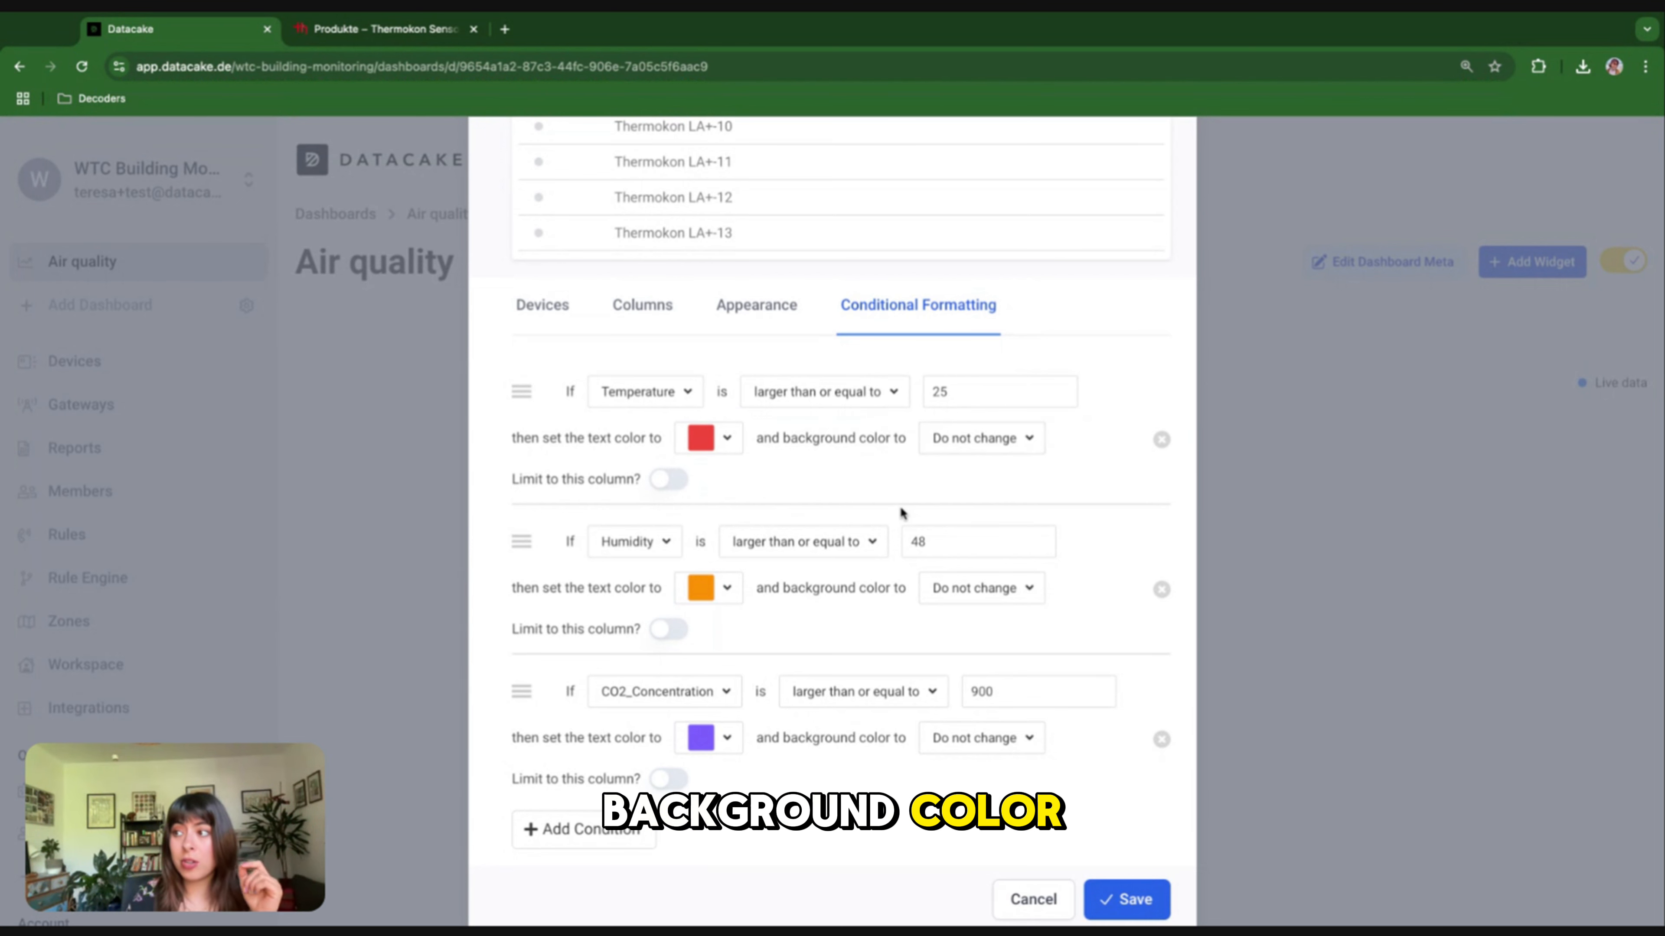
scroll(900, 511, "down", 1)
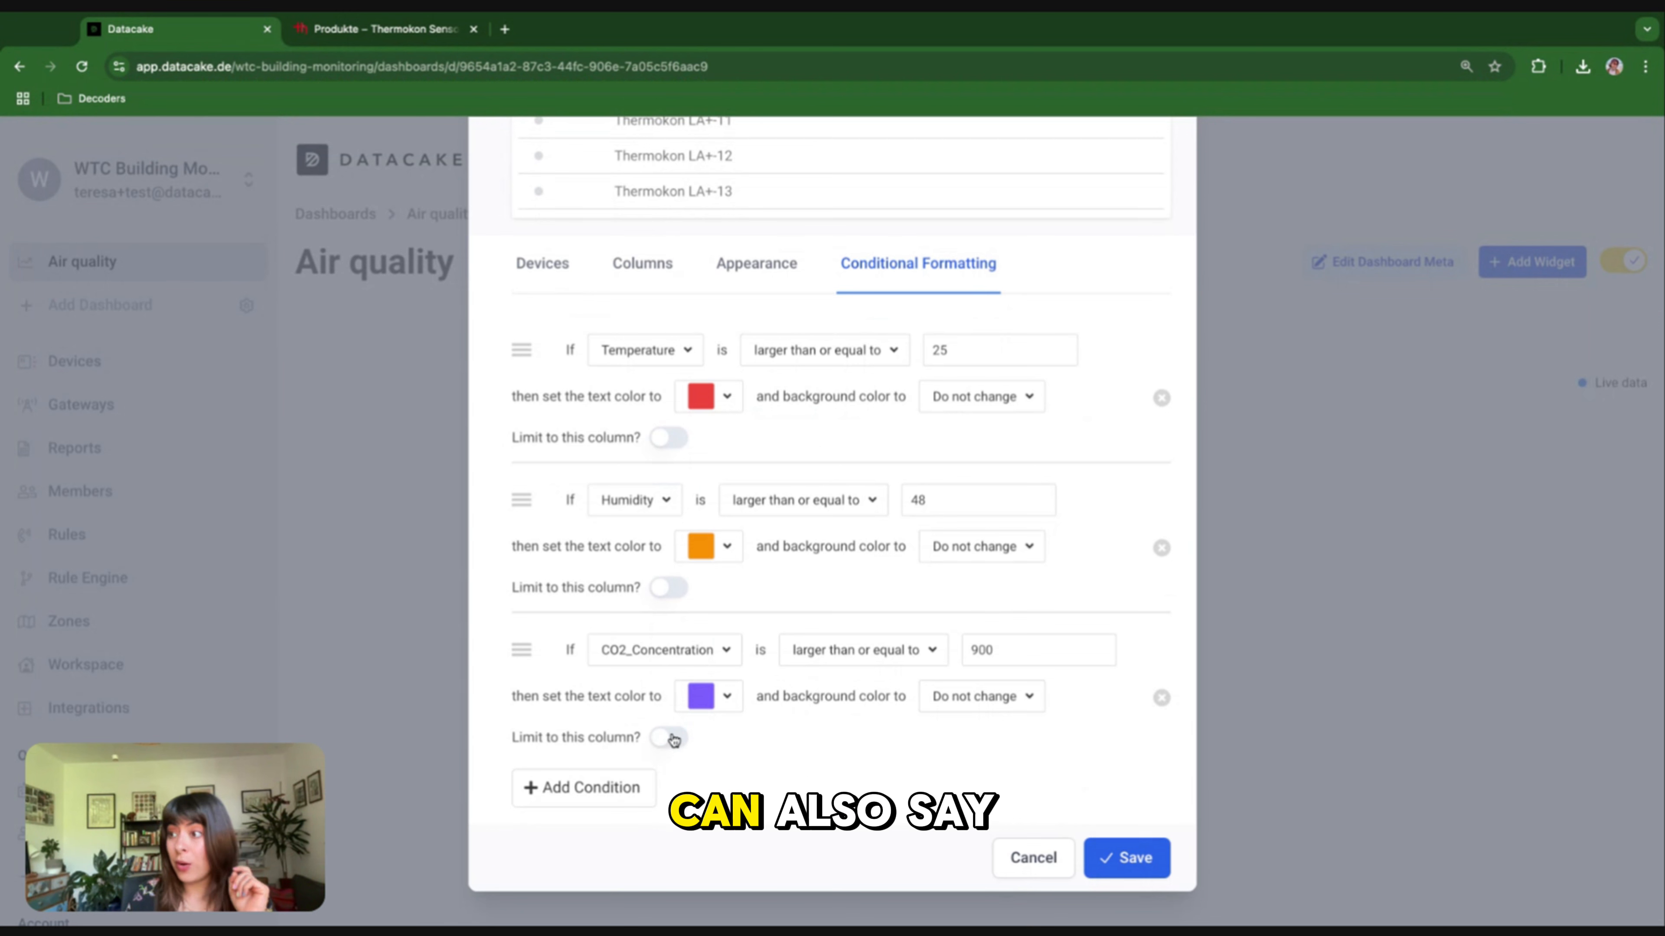
left_click(670, 438)
left_click(668, 588)
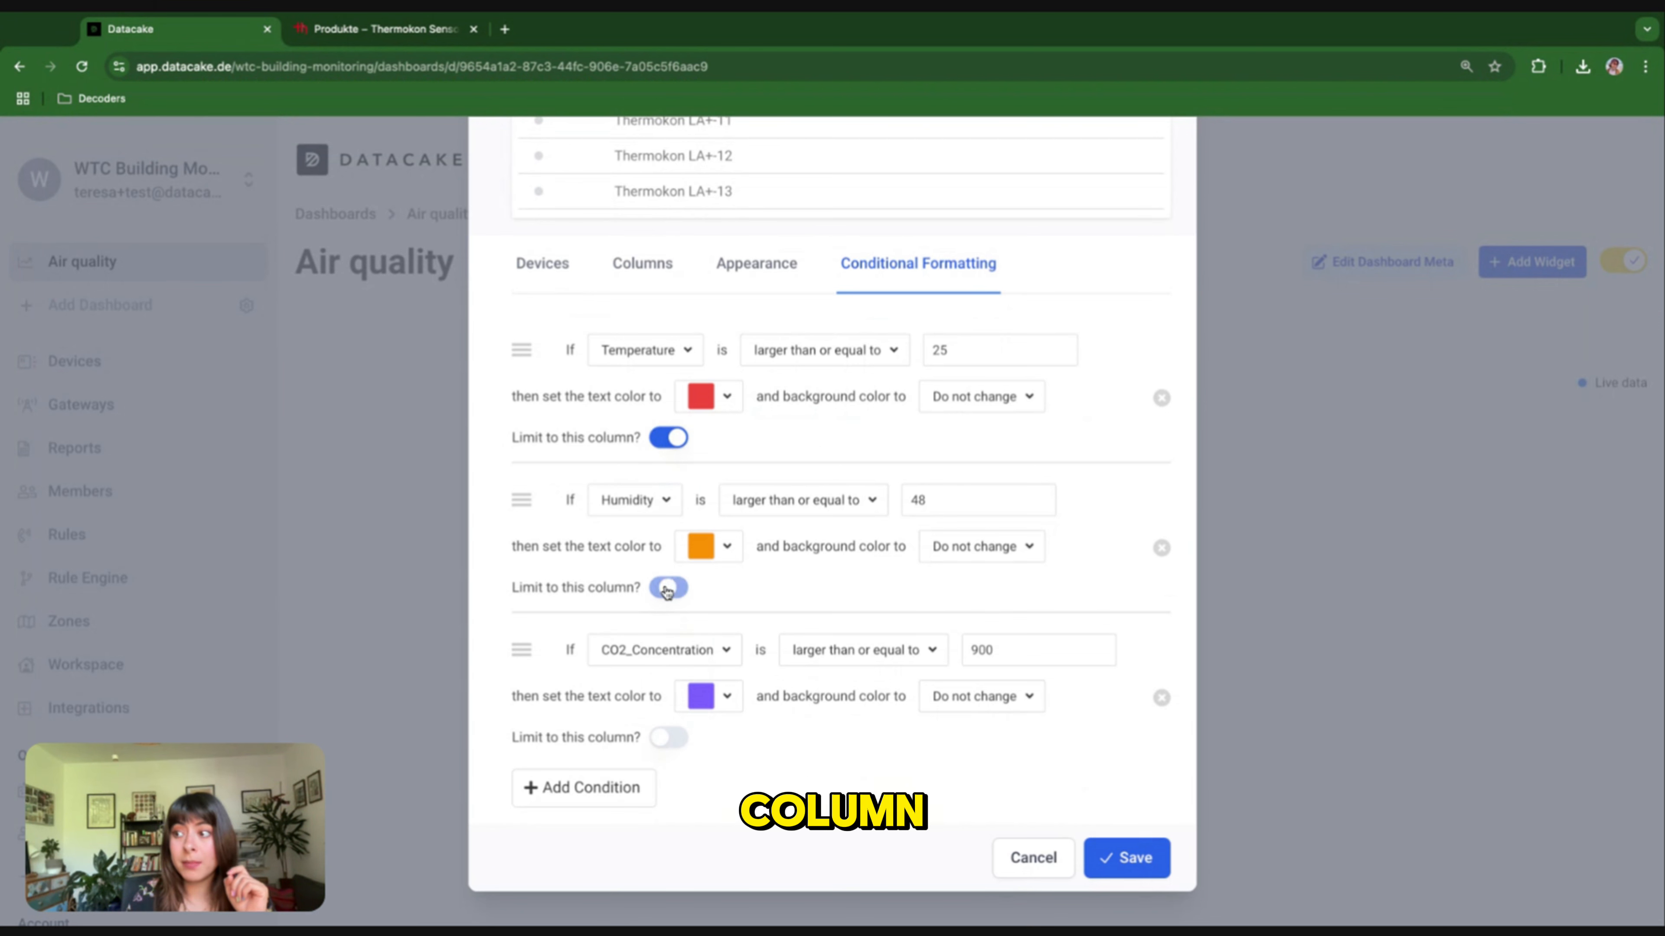
left_click(670, 738)
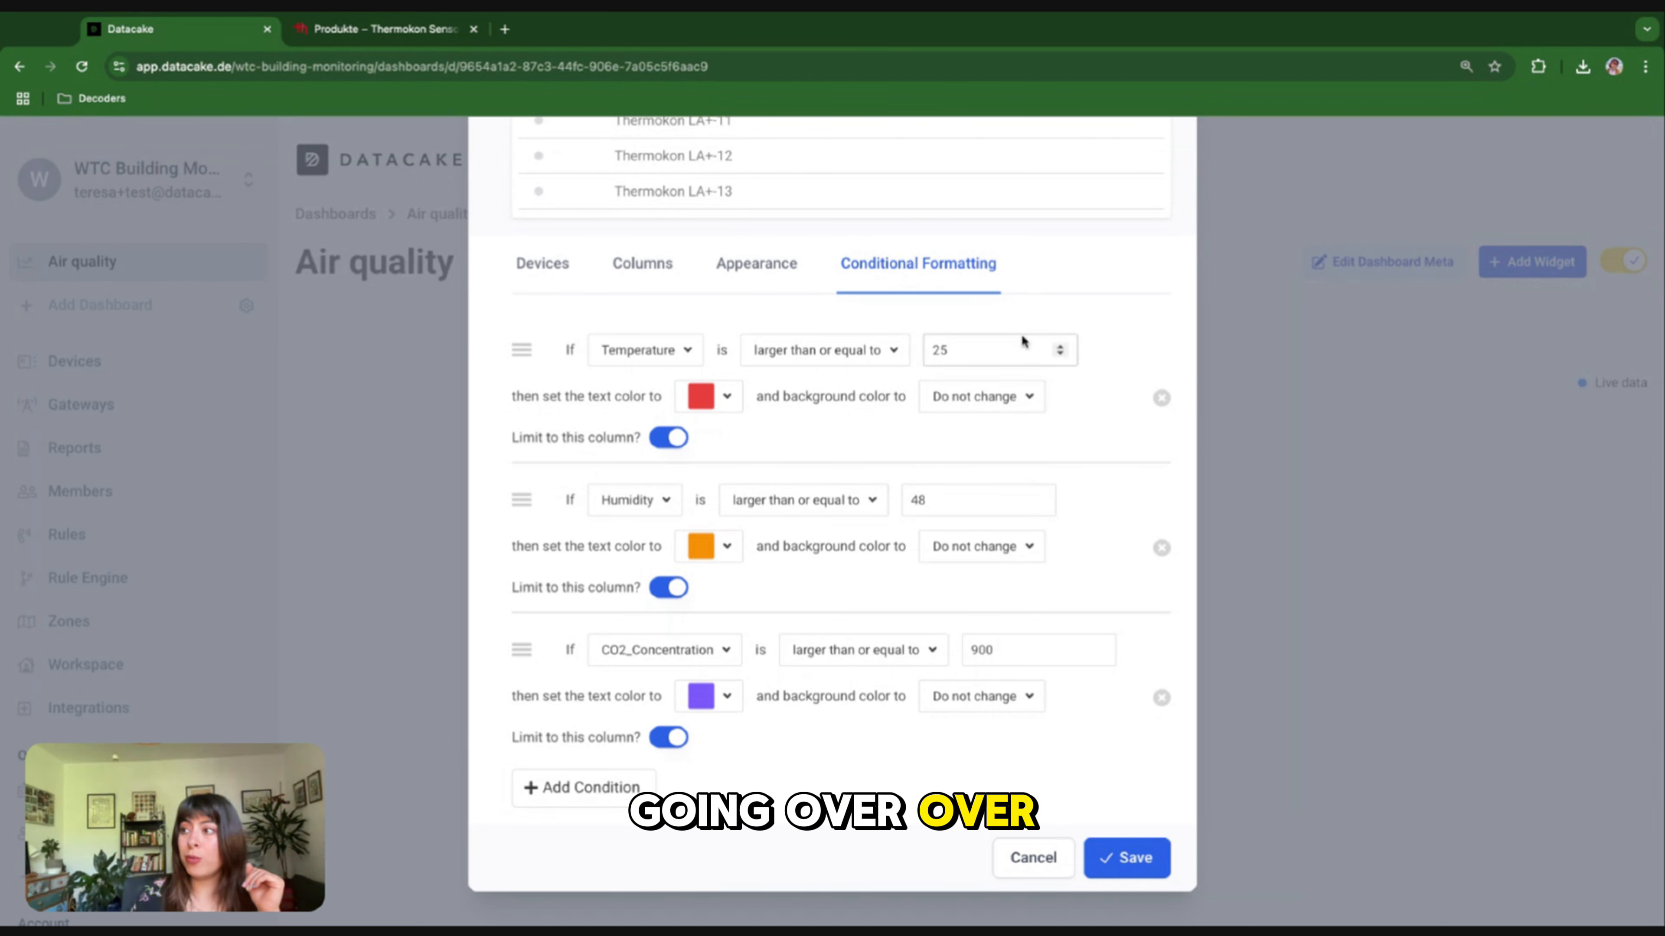
scroll(839, 671, "up", 4)
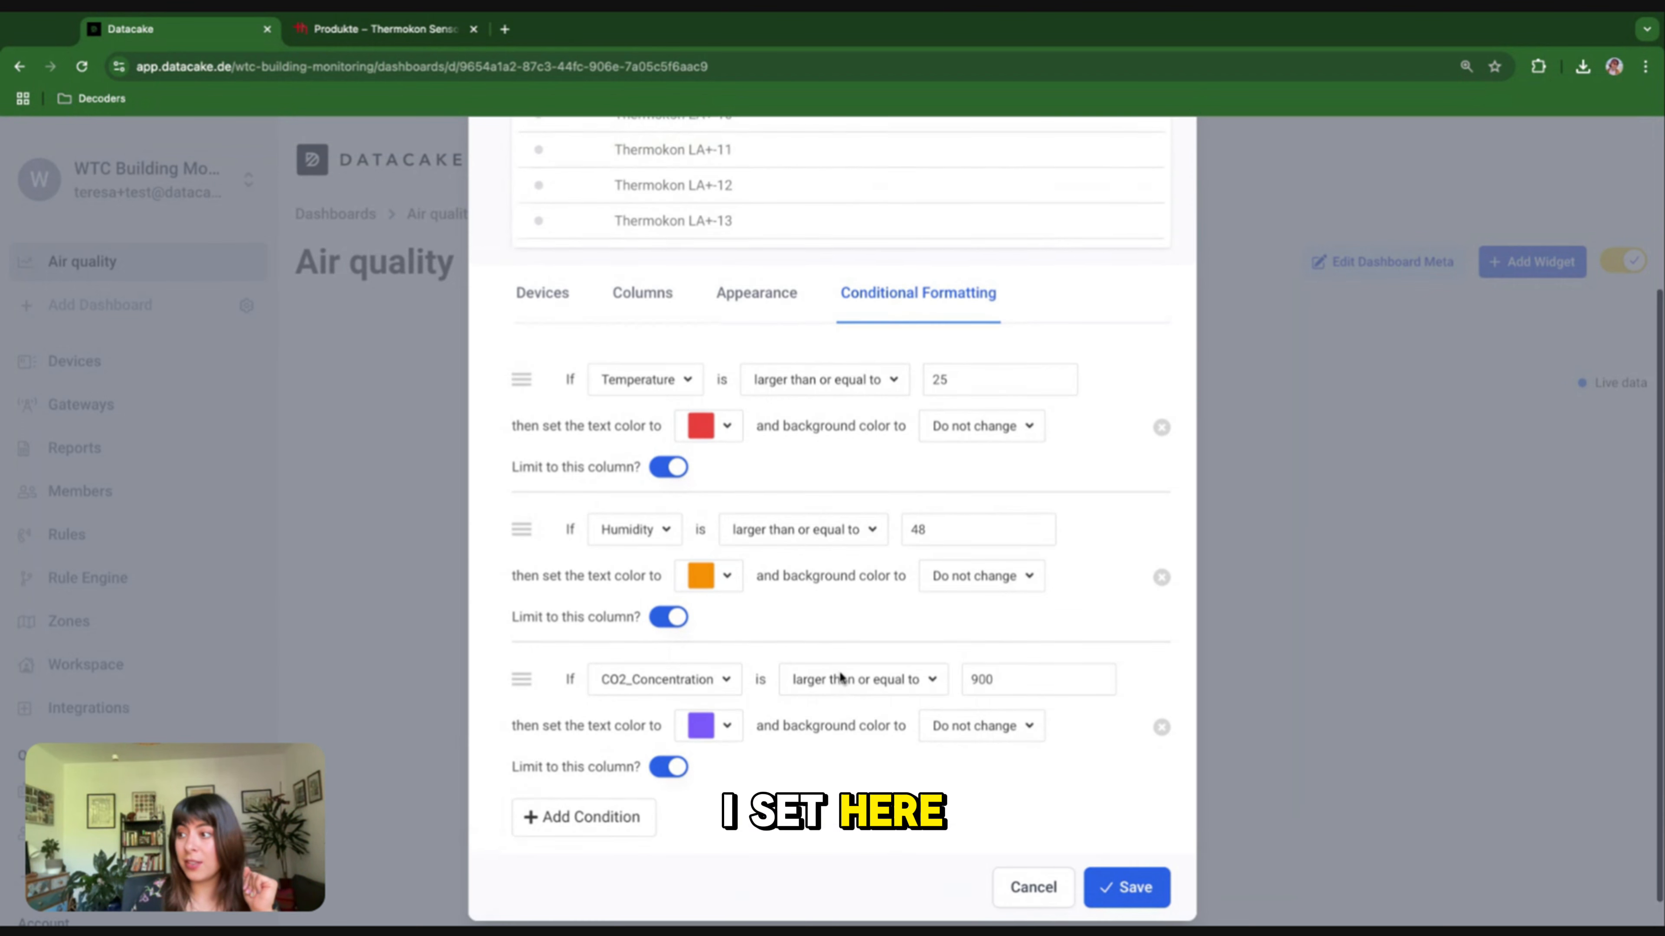
scroll(852, 761, "down", 4)
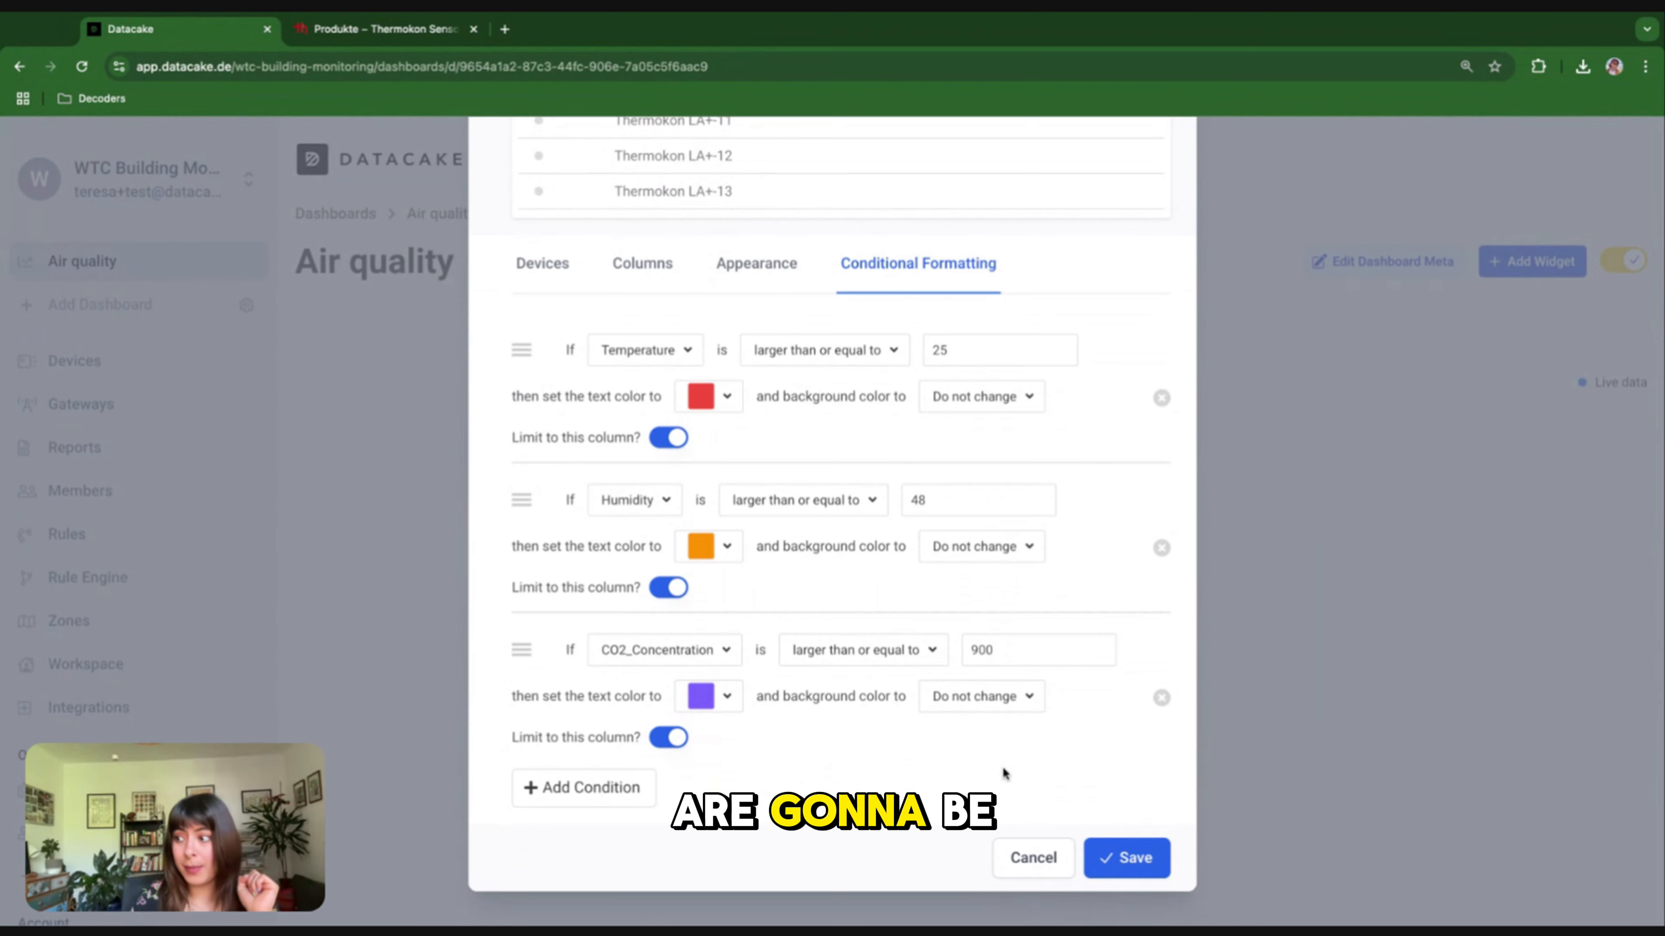
left_click(1125, 859)
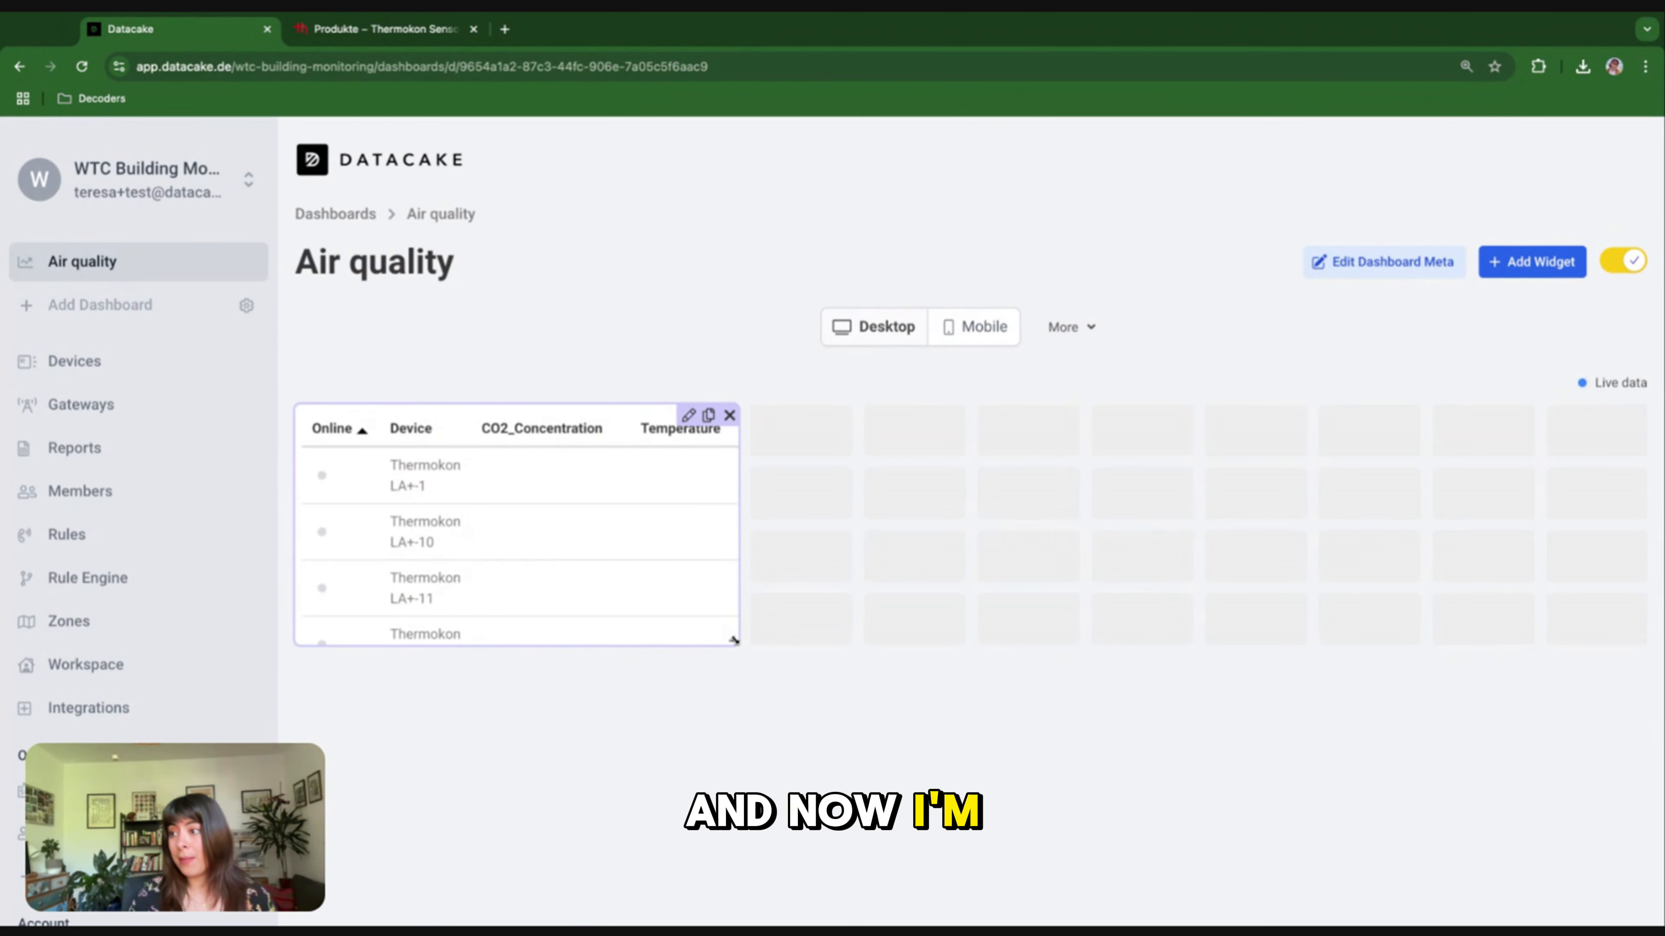
Enlarge the table widget to the dashboard's full width and ten rows in height, and leave the dashboard's edit mode
mouse_move(734, 640)
left_mouse_down()
mouse_move(1456, 767)
mouse_move(1607, 800)
mouse_move(1635, 830)
left_mouse_up()
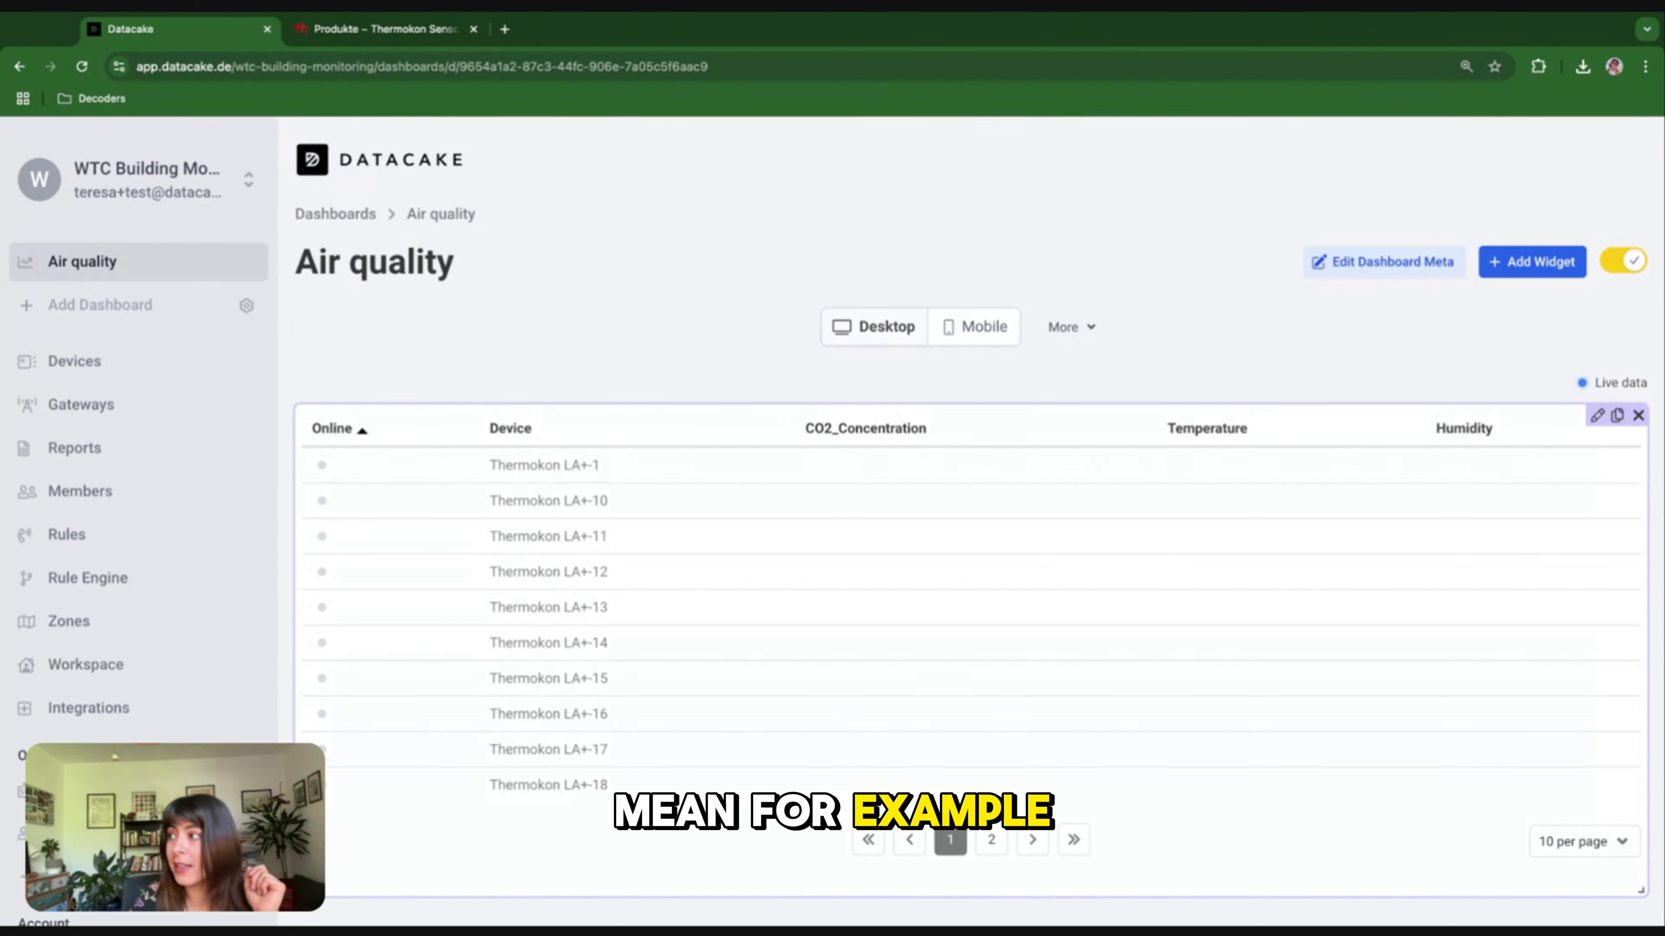
left_click(1624, 261)
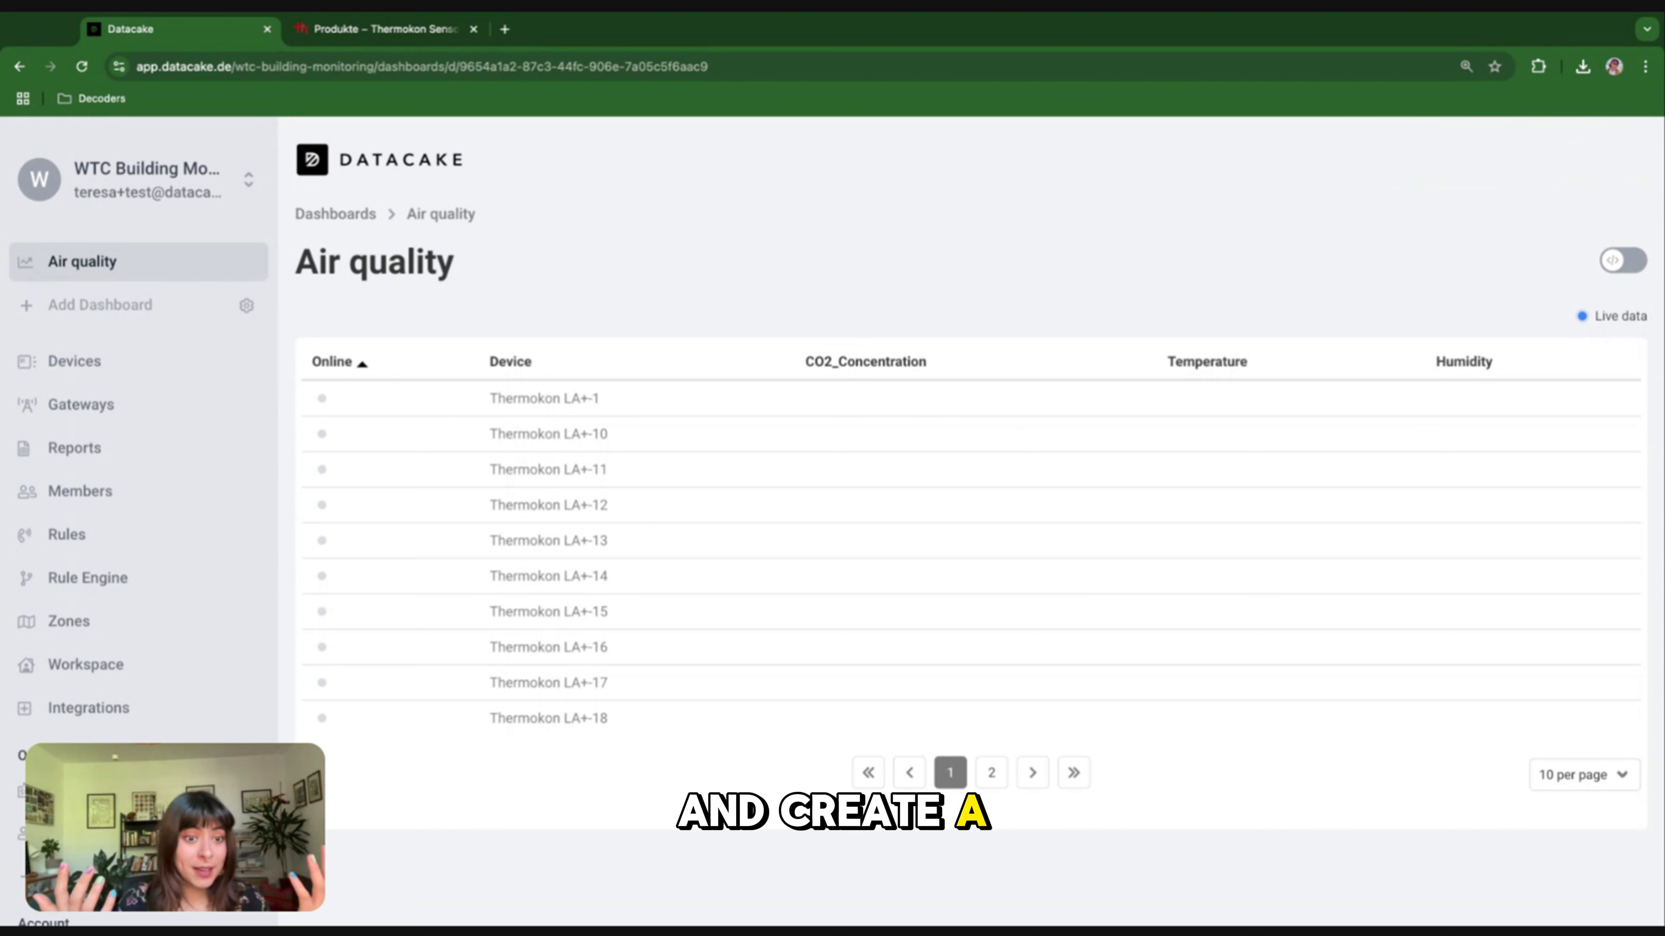
Open the workspace's device list
left_click(178, 461)
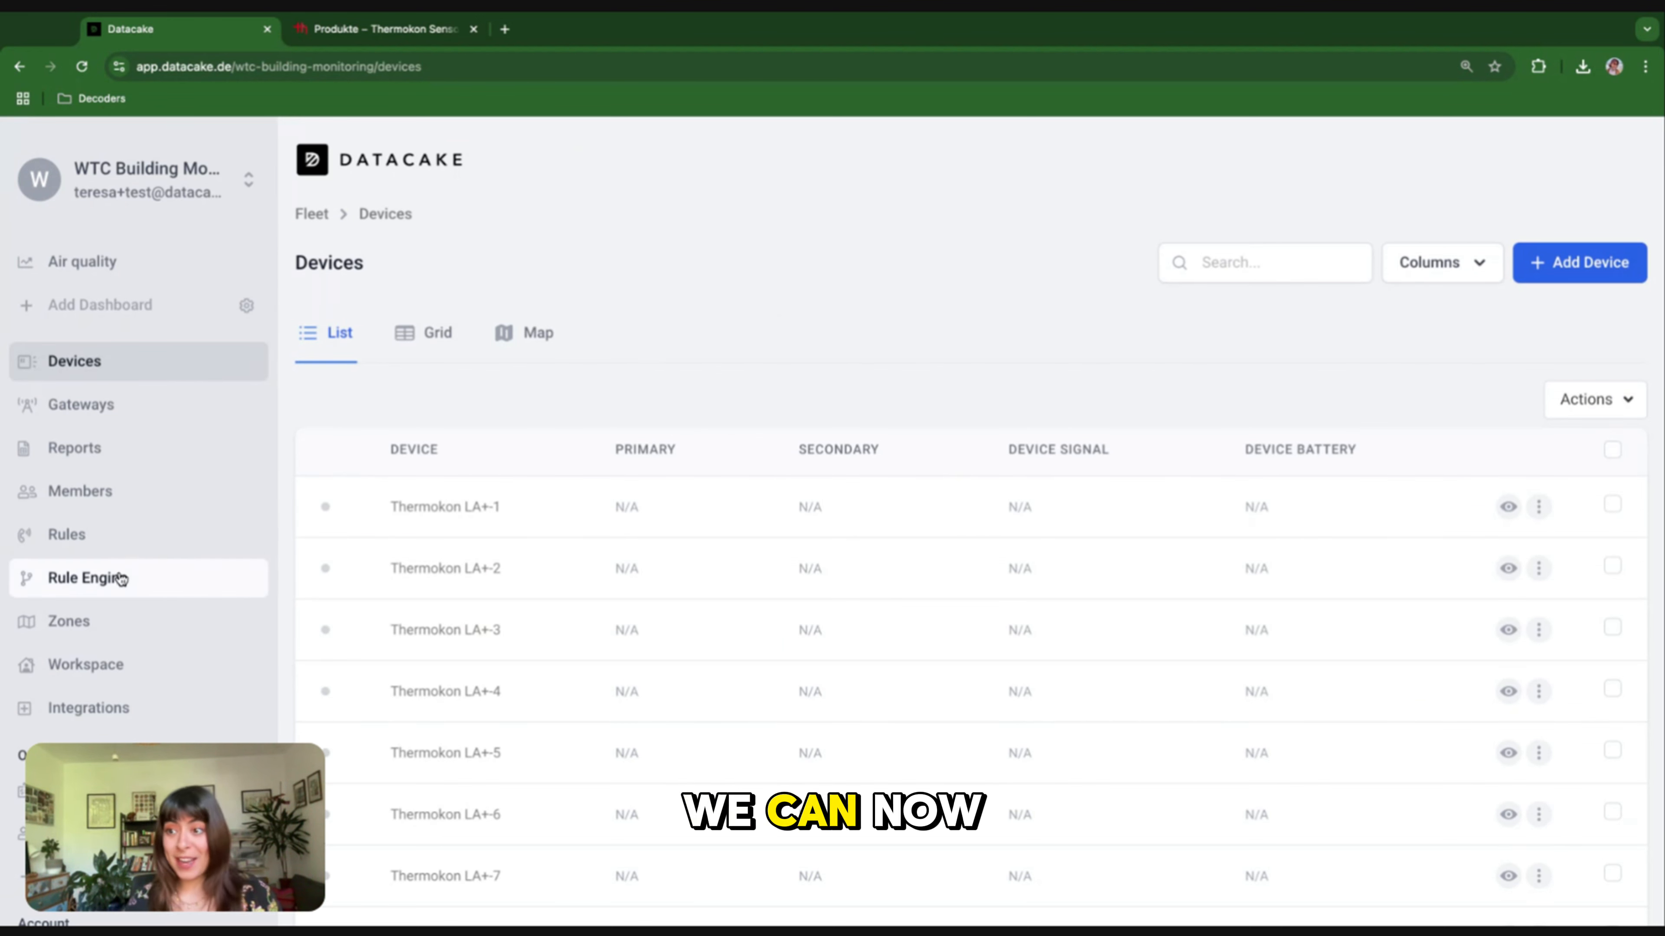
Create a Rule Engine rule from the New Measurement Recorded template and name it "Air quality alert"
left_click(117, 580)
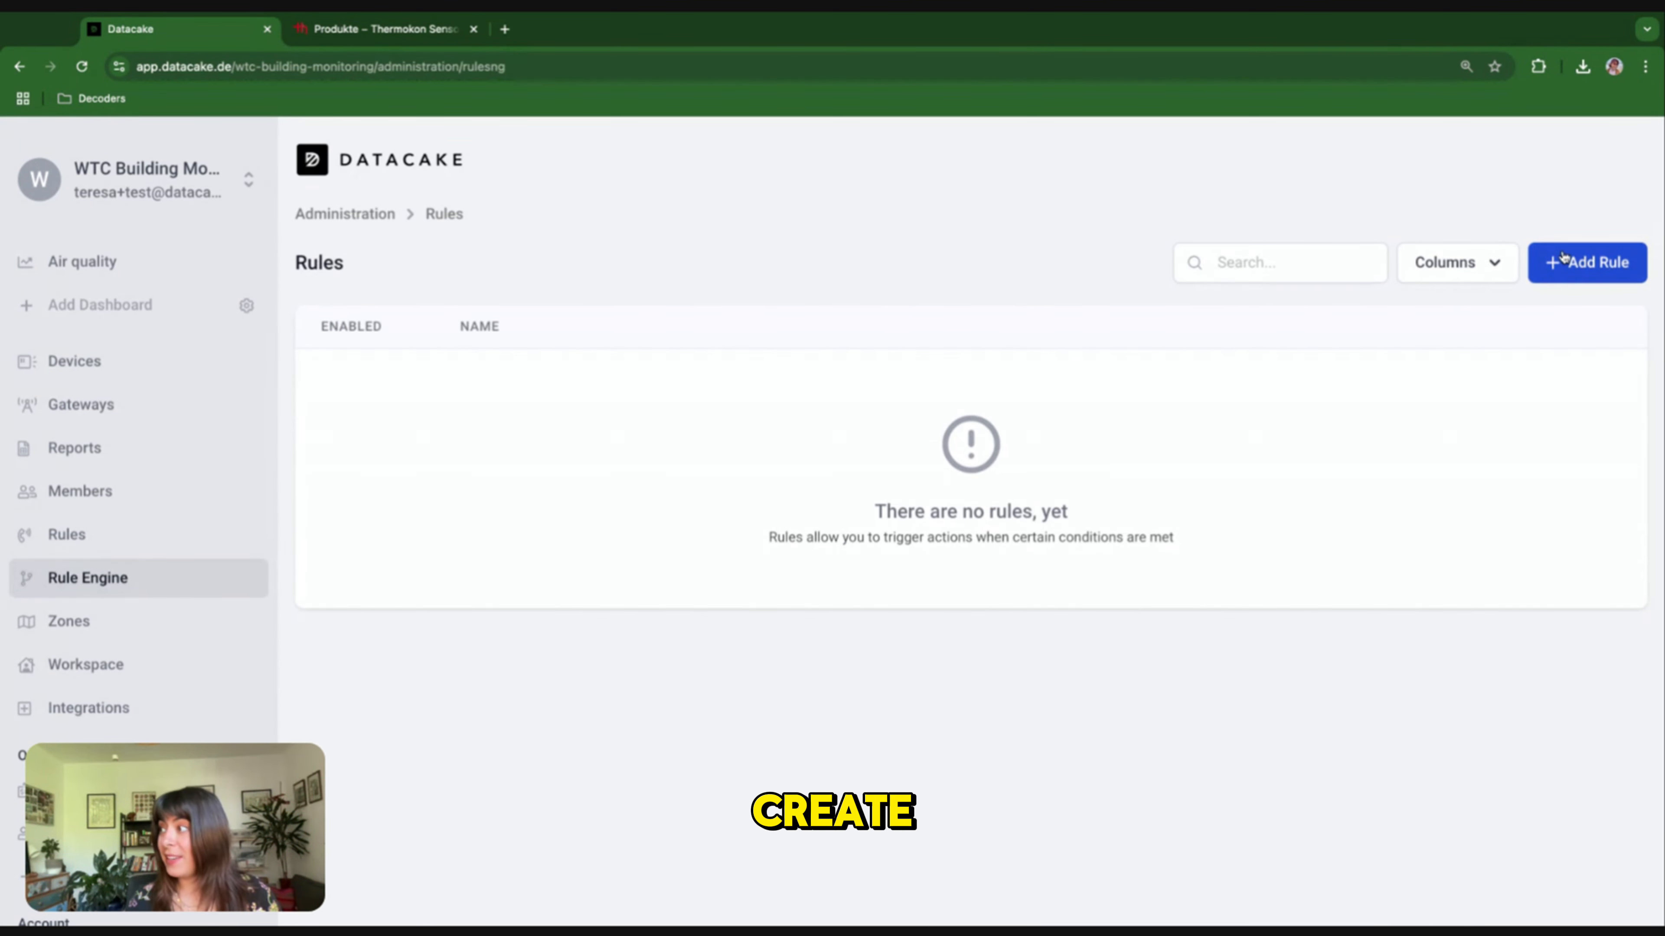
left_click(1597, 276)
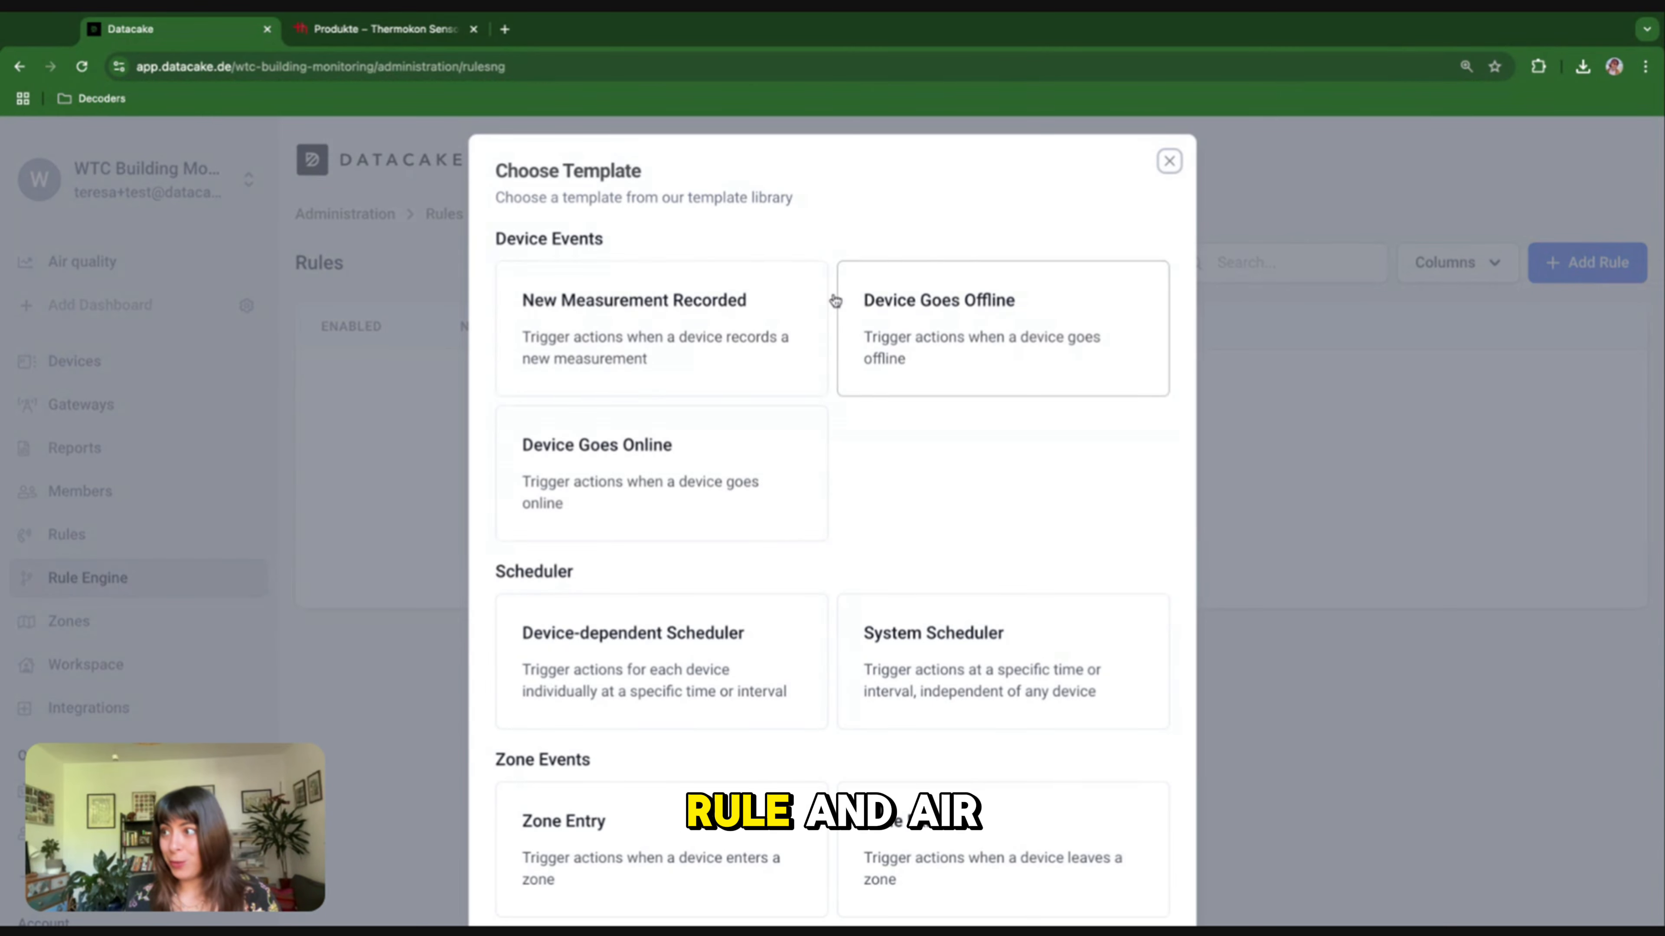
left_click(656, 344)
left_click(389, 378)
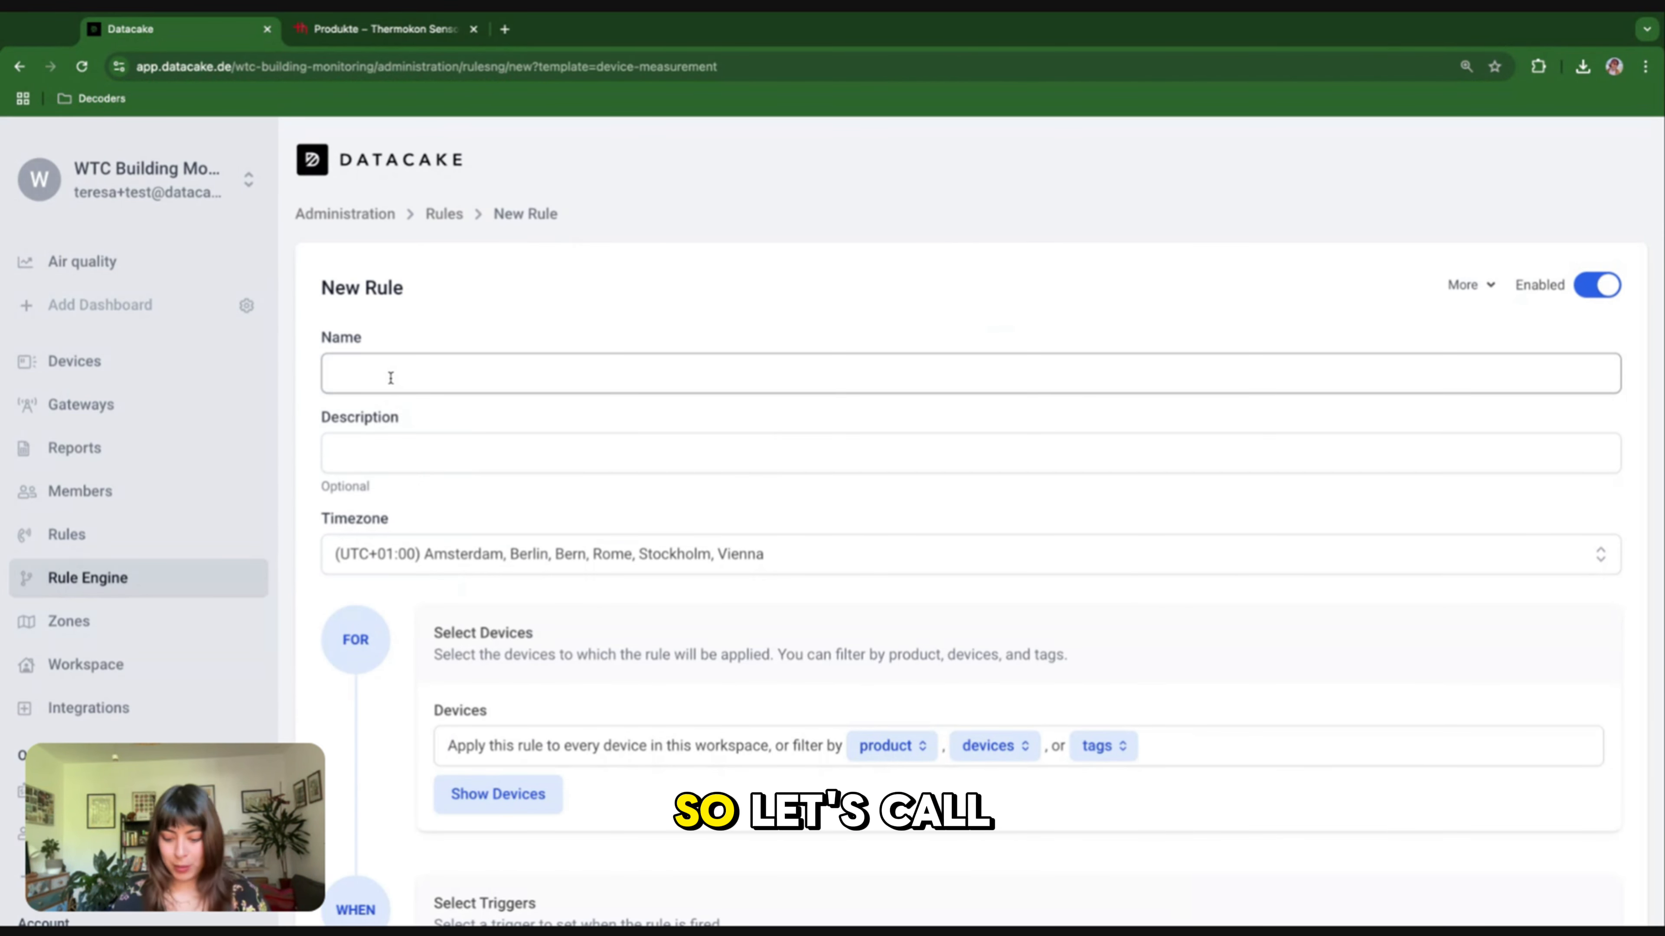
type("Air qual")
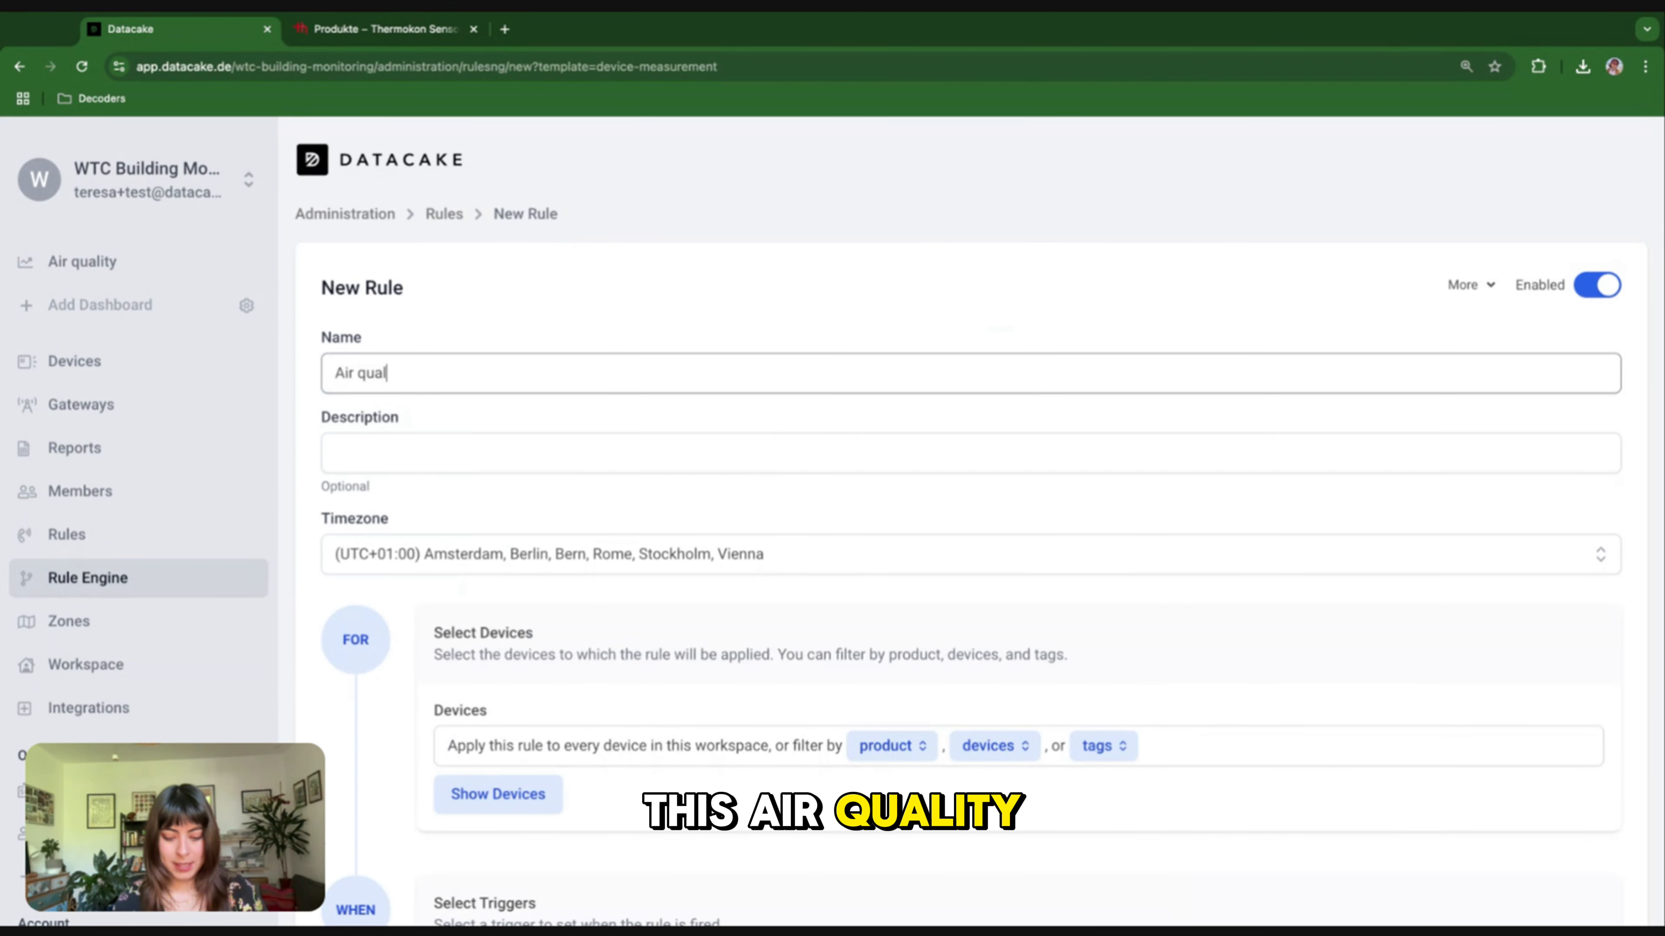
type("ity alert")
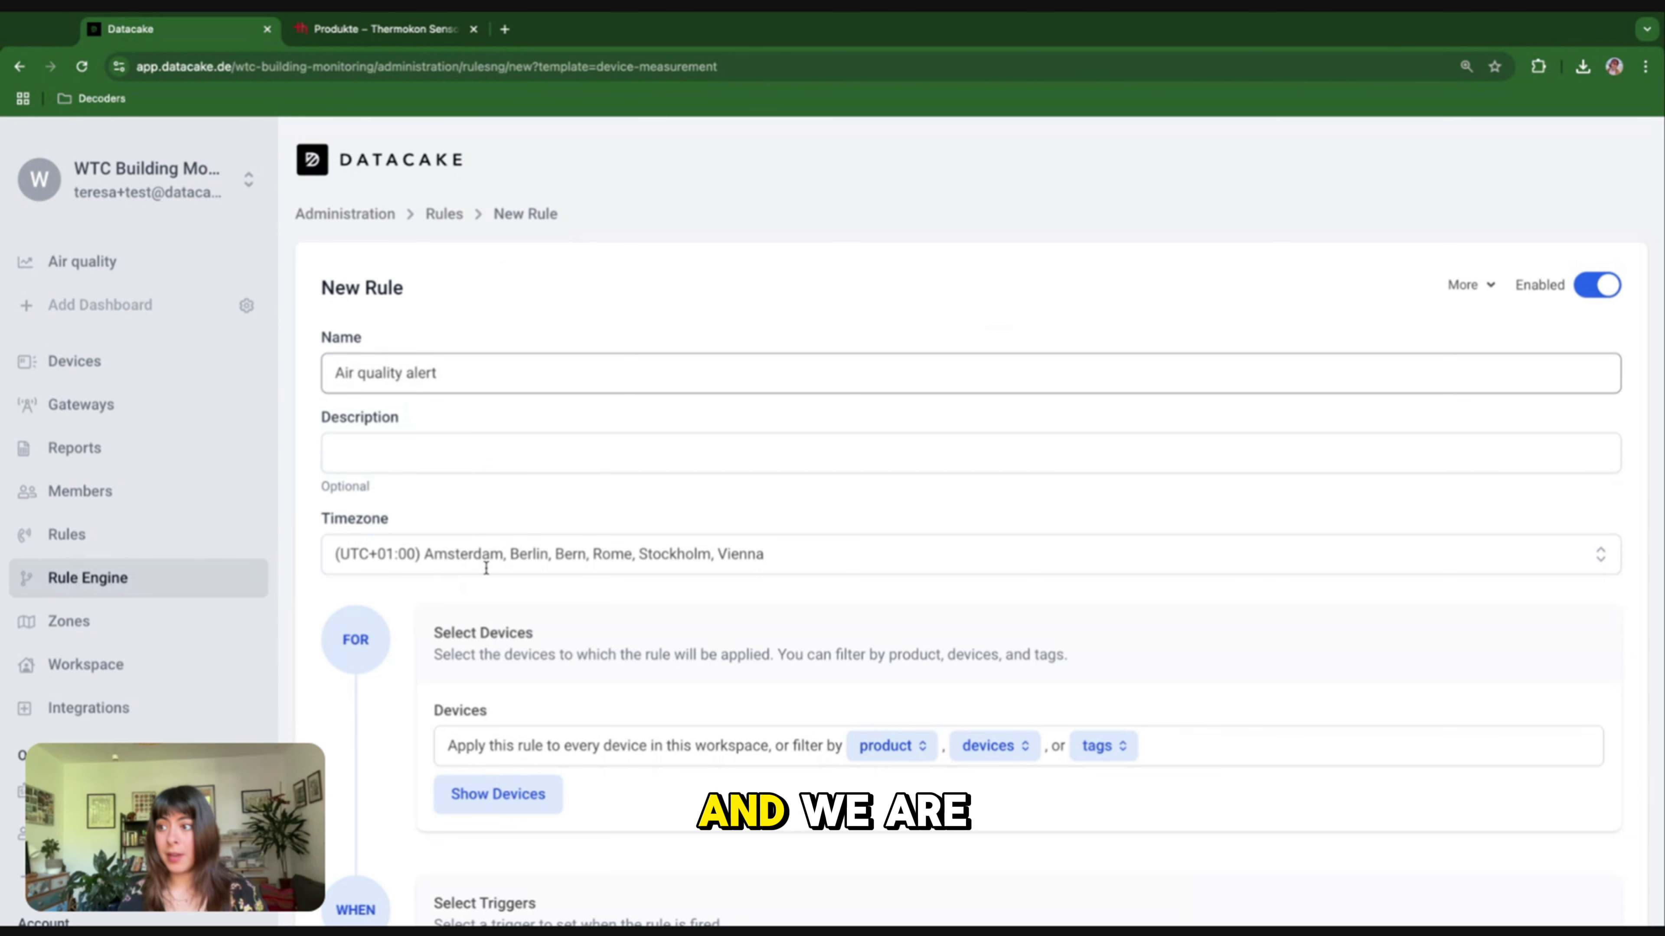
Filter the rule's devices to the product Thermokon Air Quality Sensors (LA+/LK+) and review the list of included devices
scroll(486, 568, "down", 3)
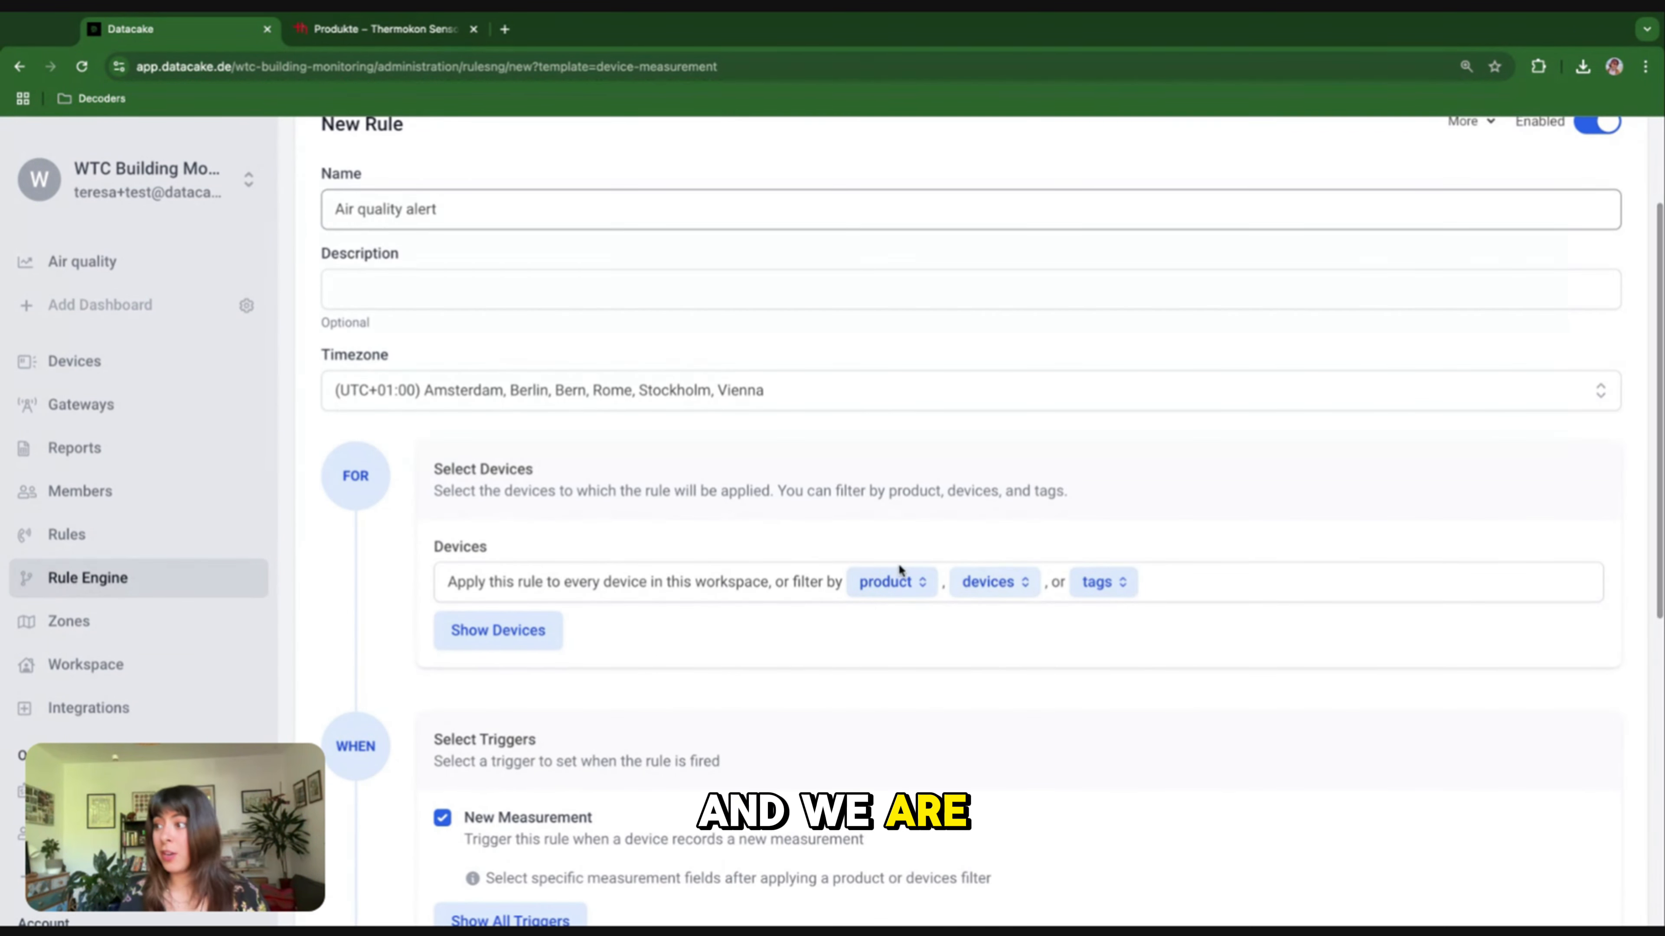
left_click(893, 582)
left_click(858, 560)
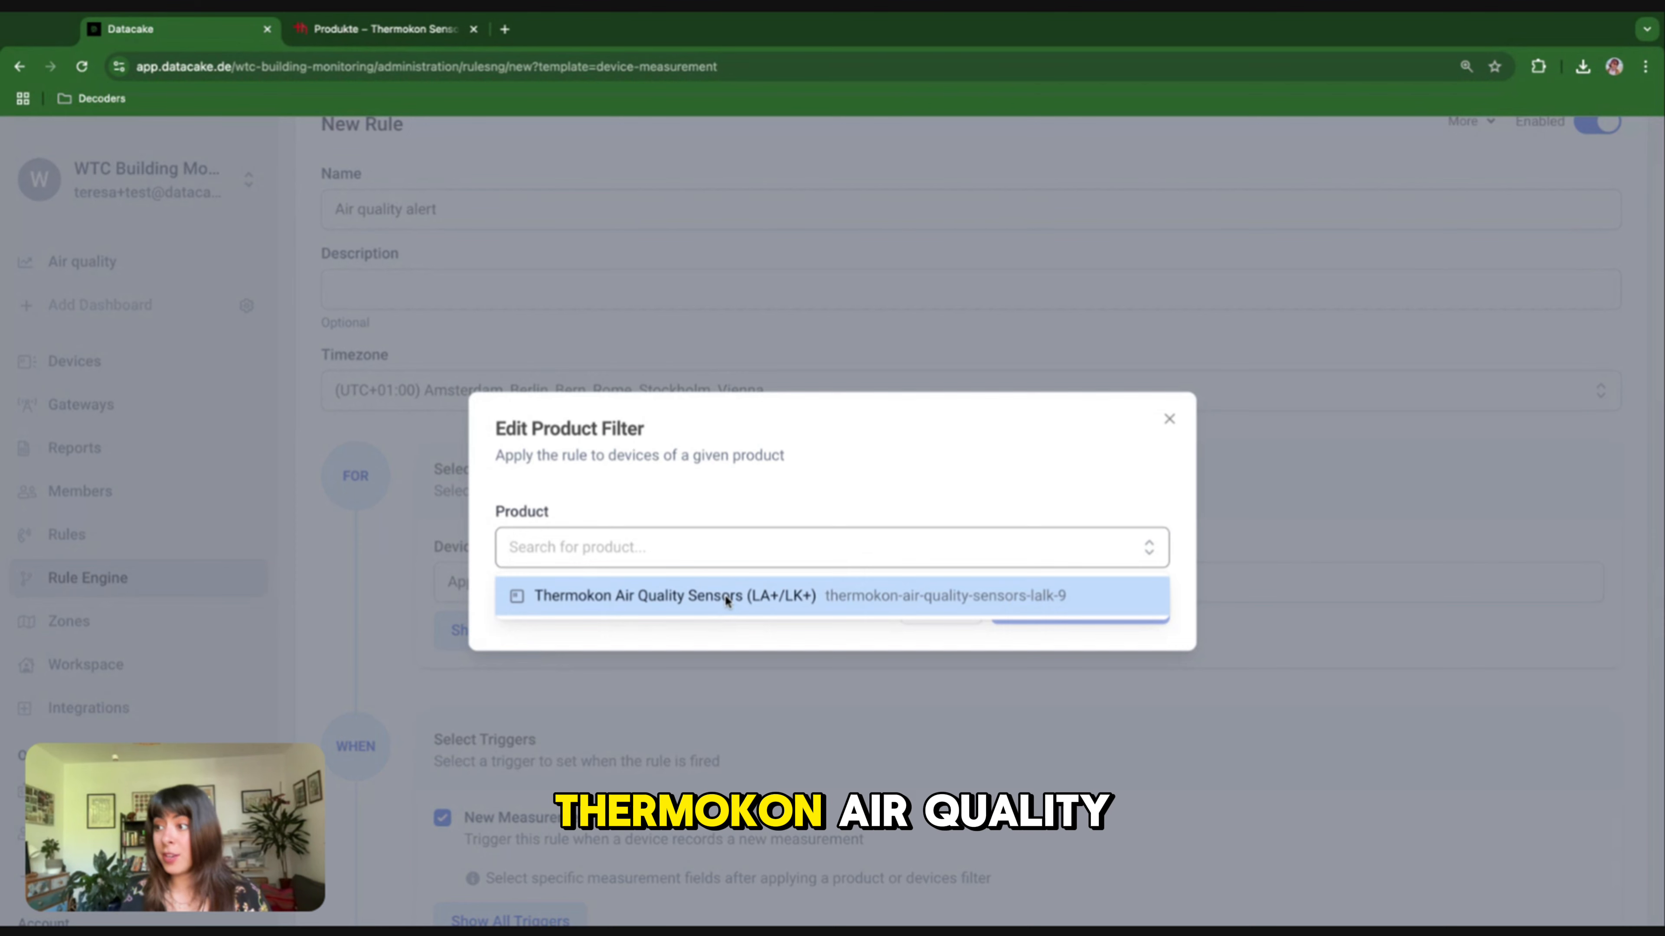
left_click(725, 595)
left_click(1063, 616)
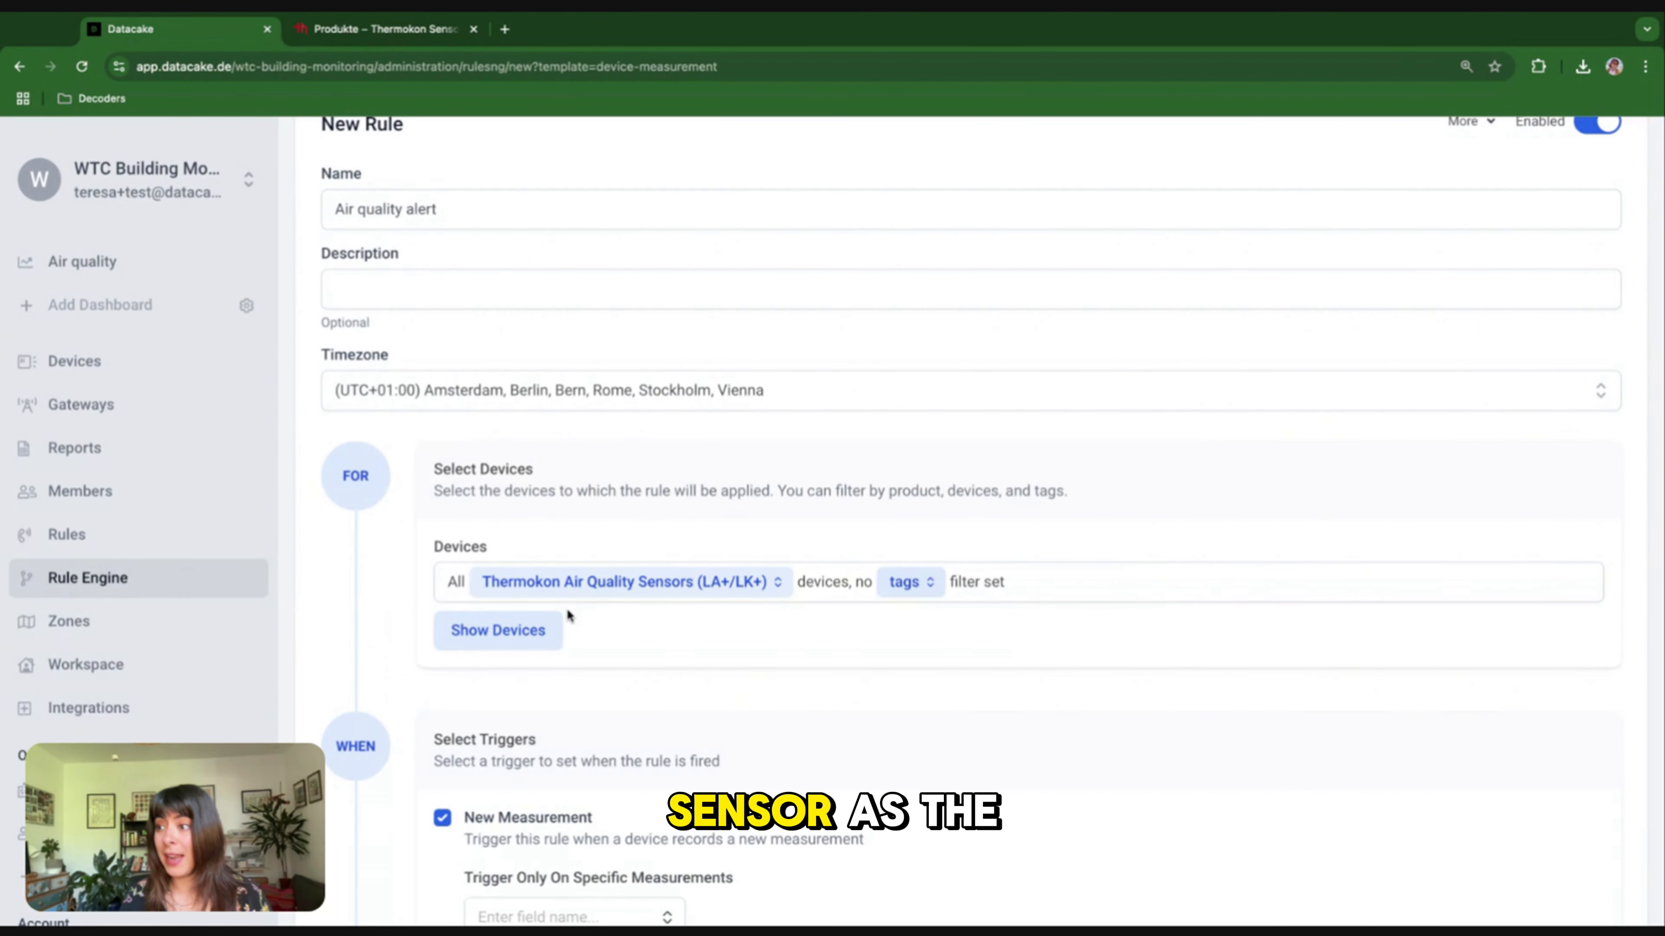
scroll(648, 632, "down", 1)
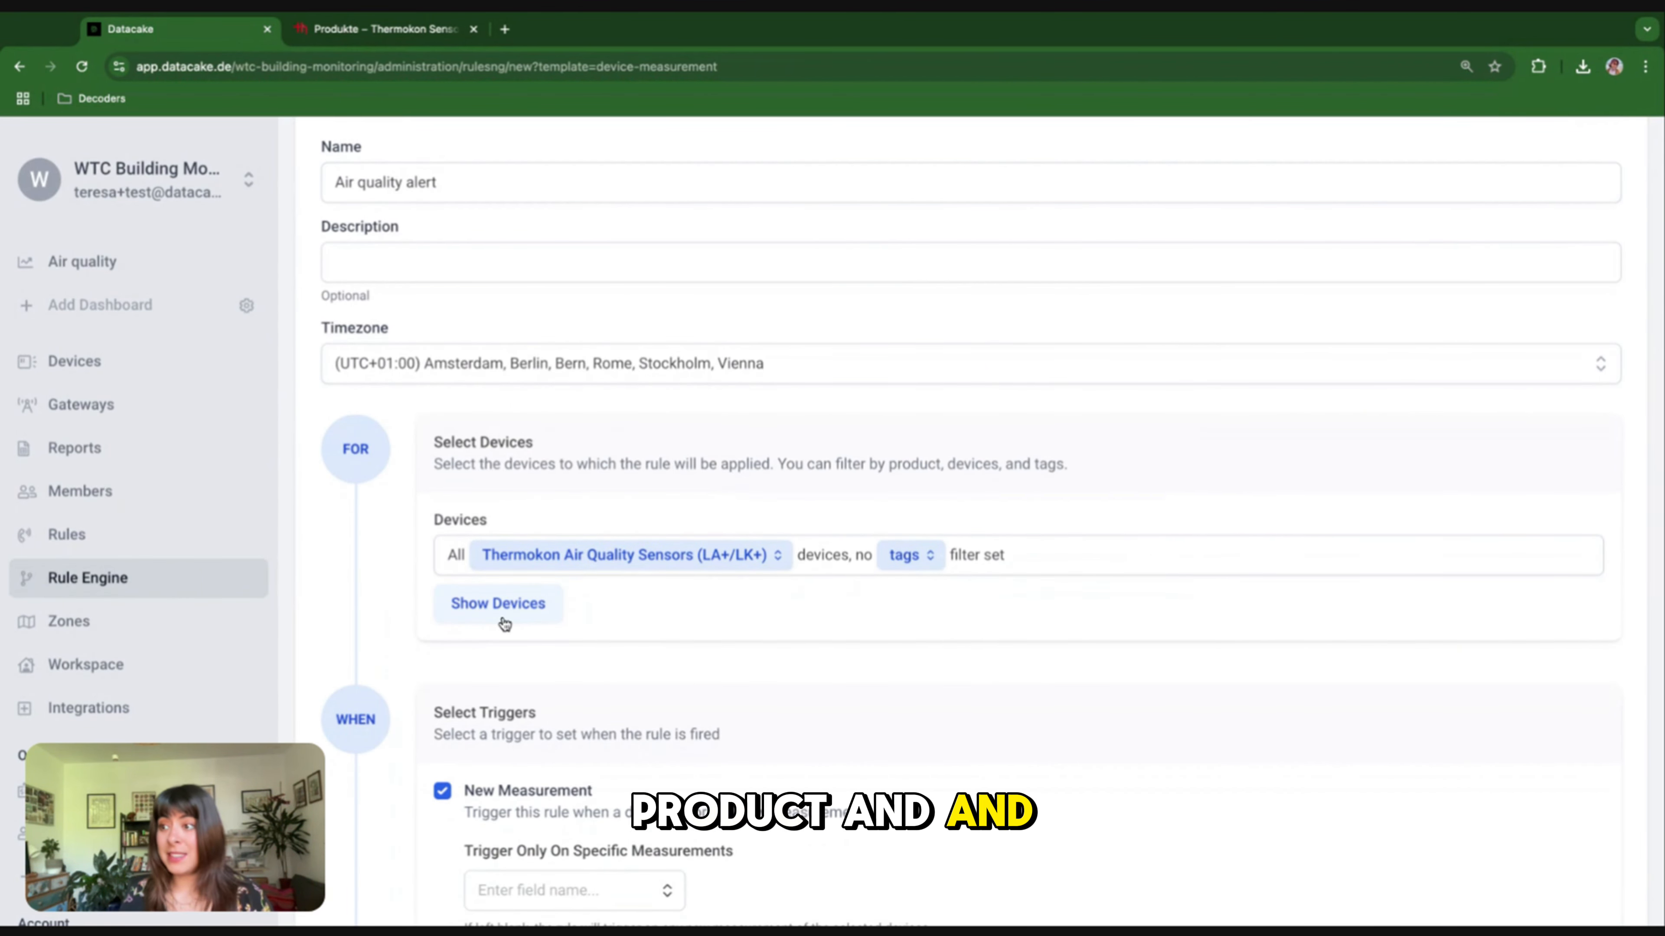
left_click(504, 605)
scroll(930, 580, "down", 5)
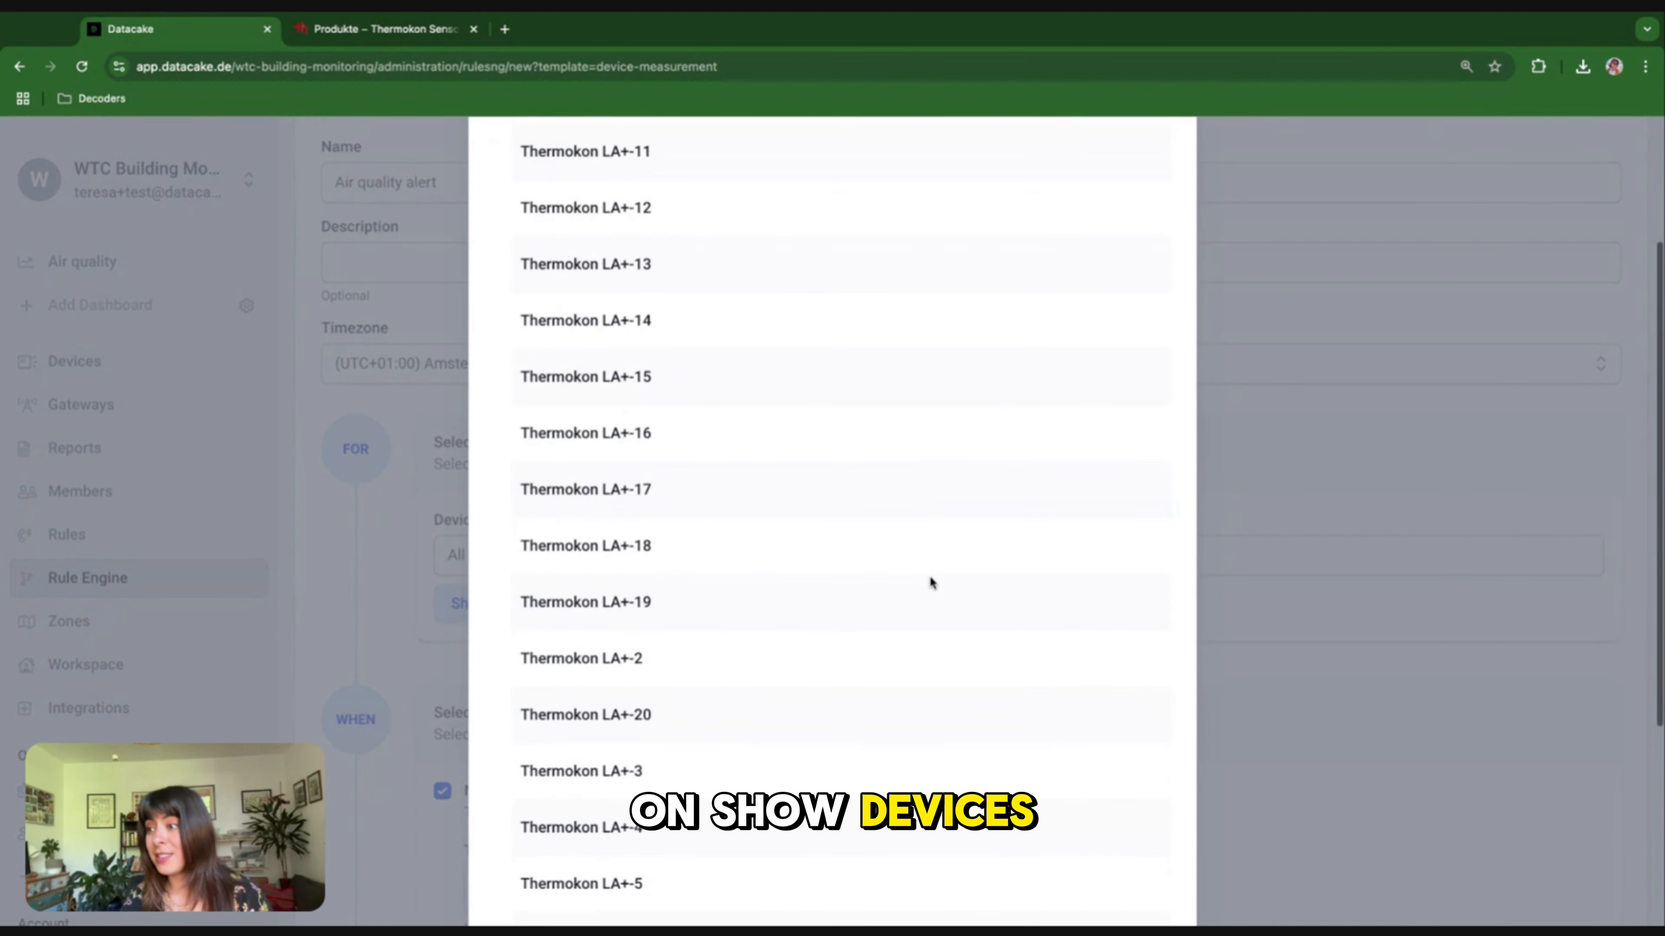
scroll(930, 580, "up", 5)
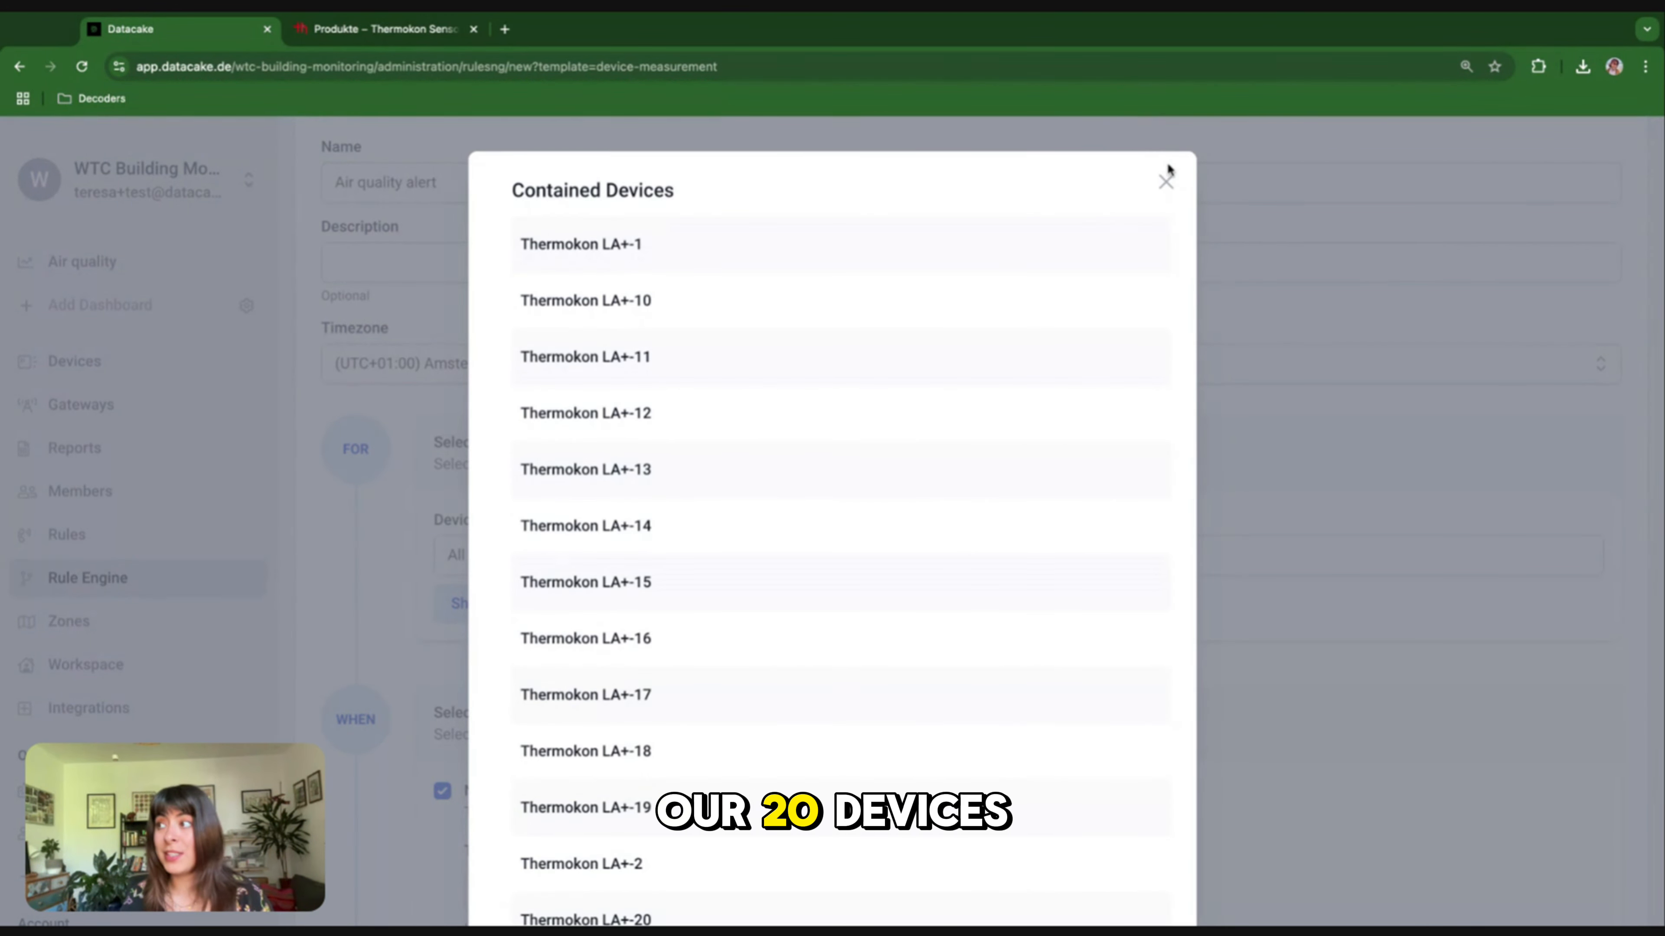
left_click(1167, 174)
Restrict the rule's New Measurement trigger to the CO2_Concentration field
scroll(565, 526, "down", 6)
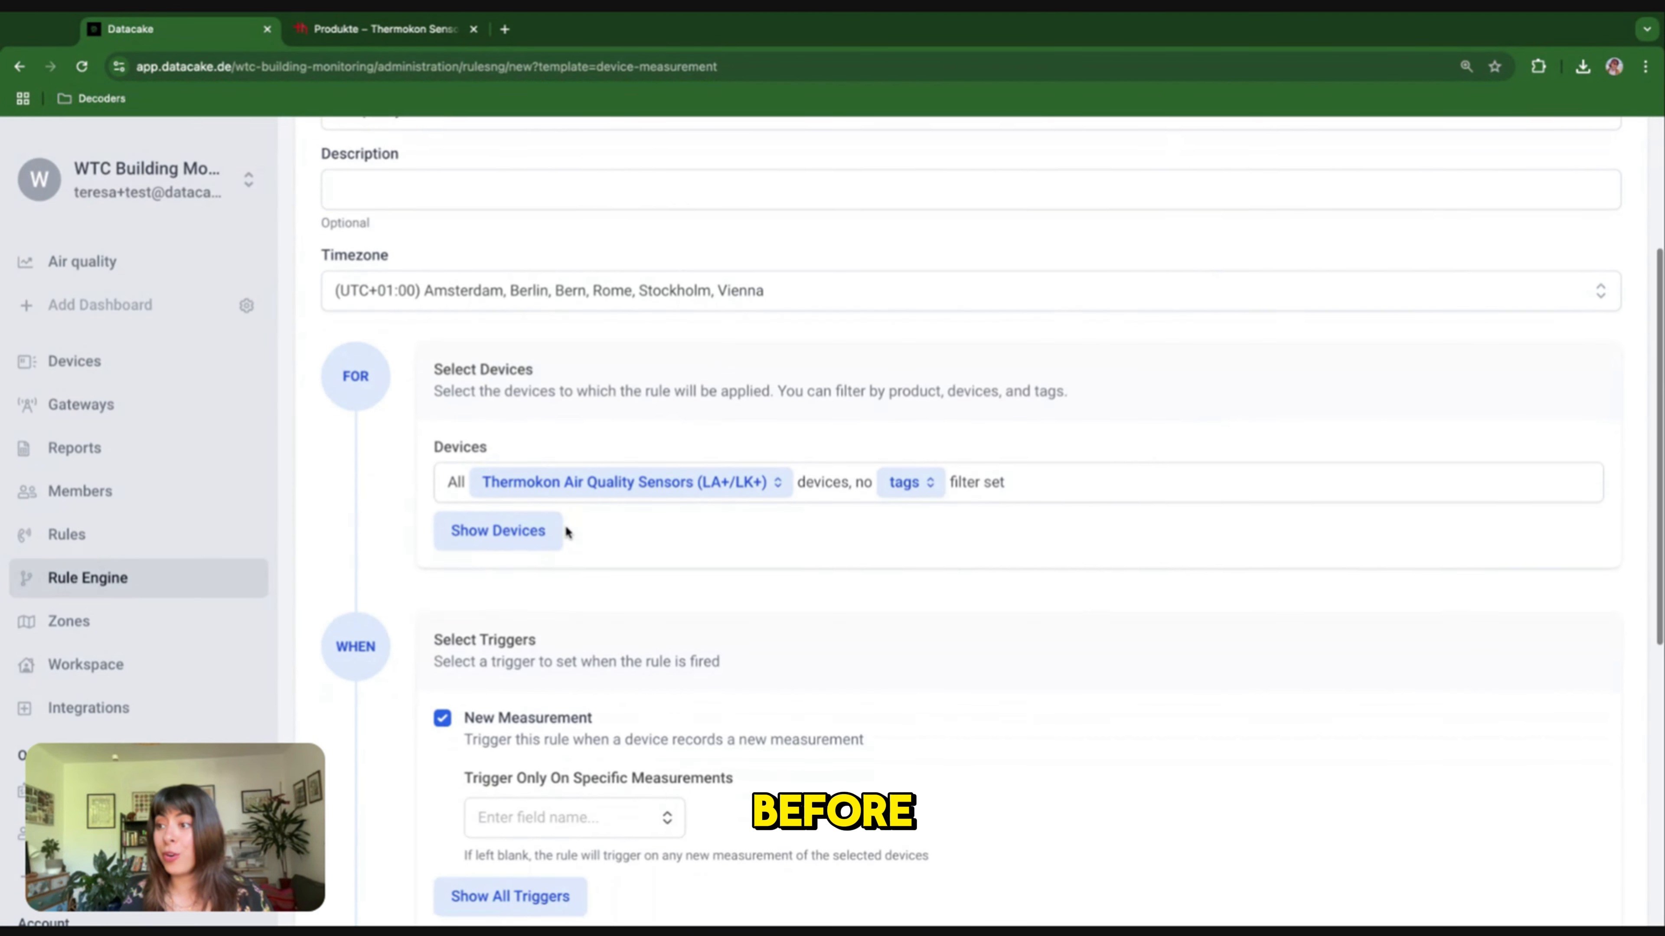
scroll(565, 528, "down", 1)
left_click(565, 394)
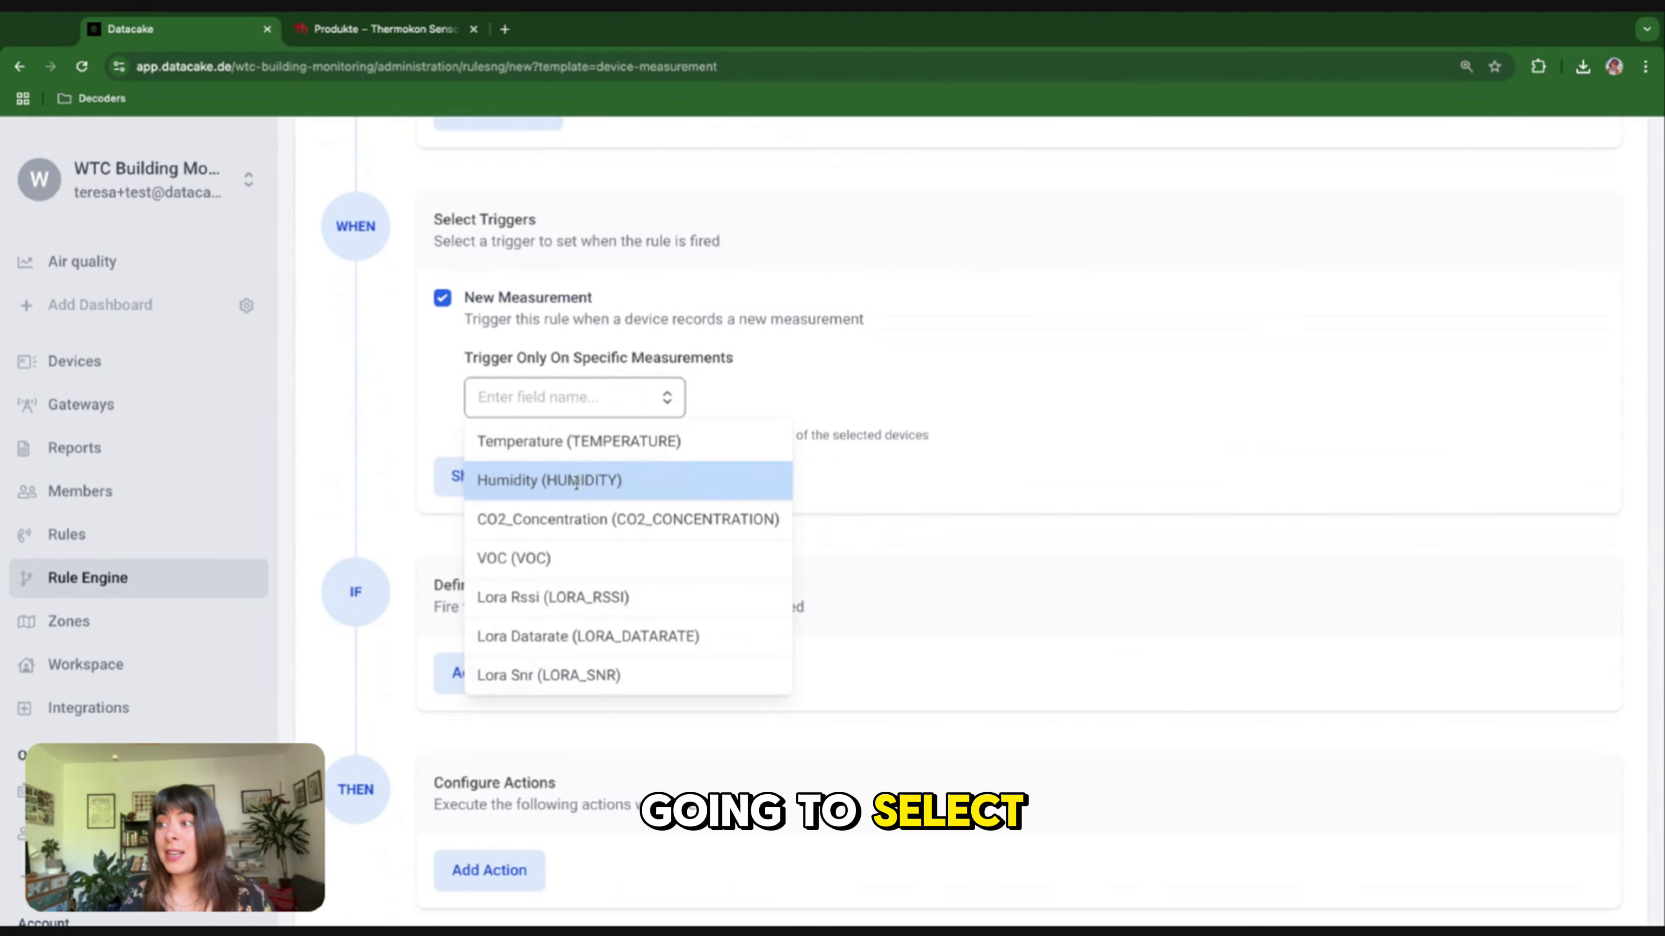
left_click(579, 520)
left_click(683, 558)
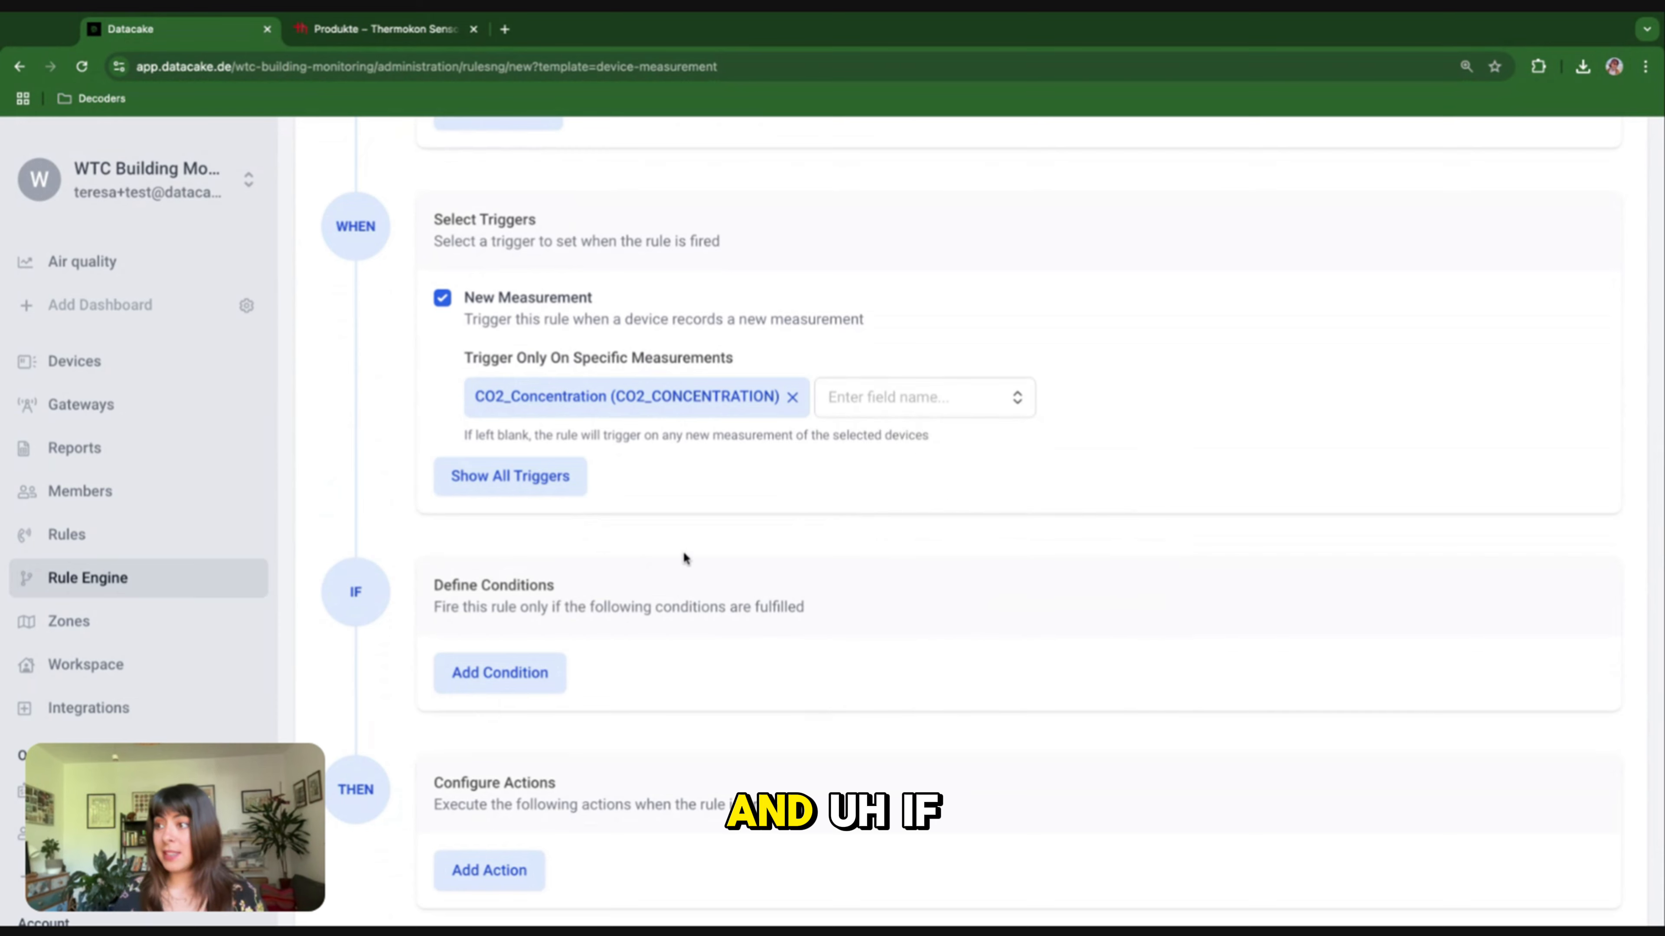
Add a condition that the triggering device's current CO2_Concentration is greater than or equal to a constant number value of 900 ppm
scroll(683, 558, "down", 1)
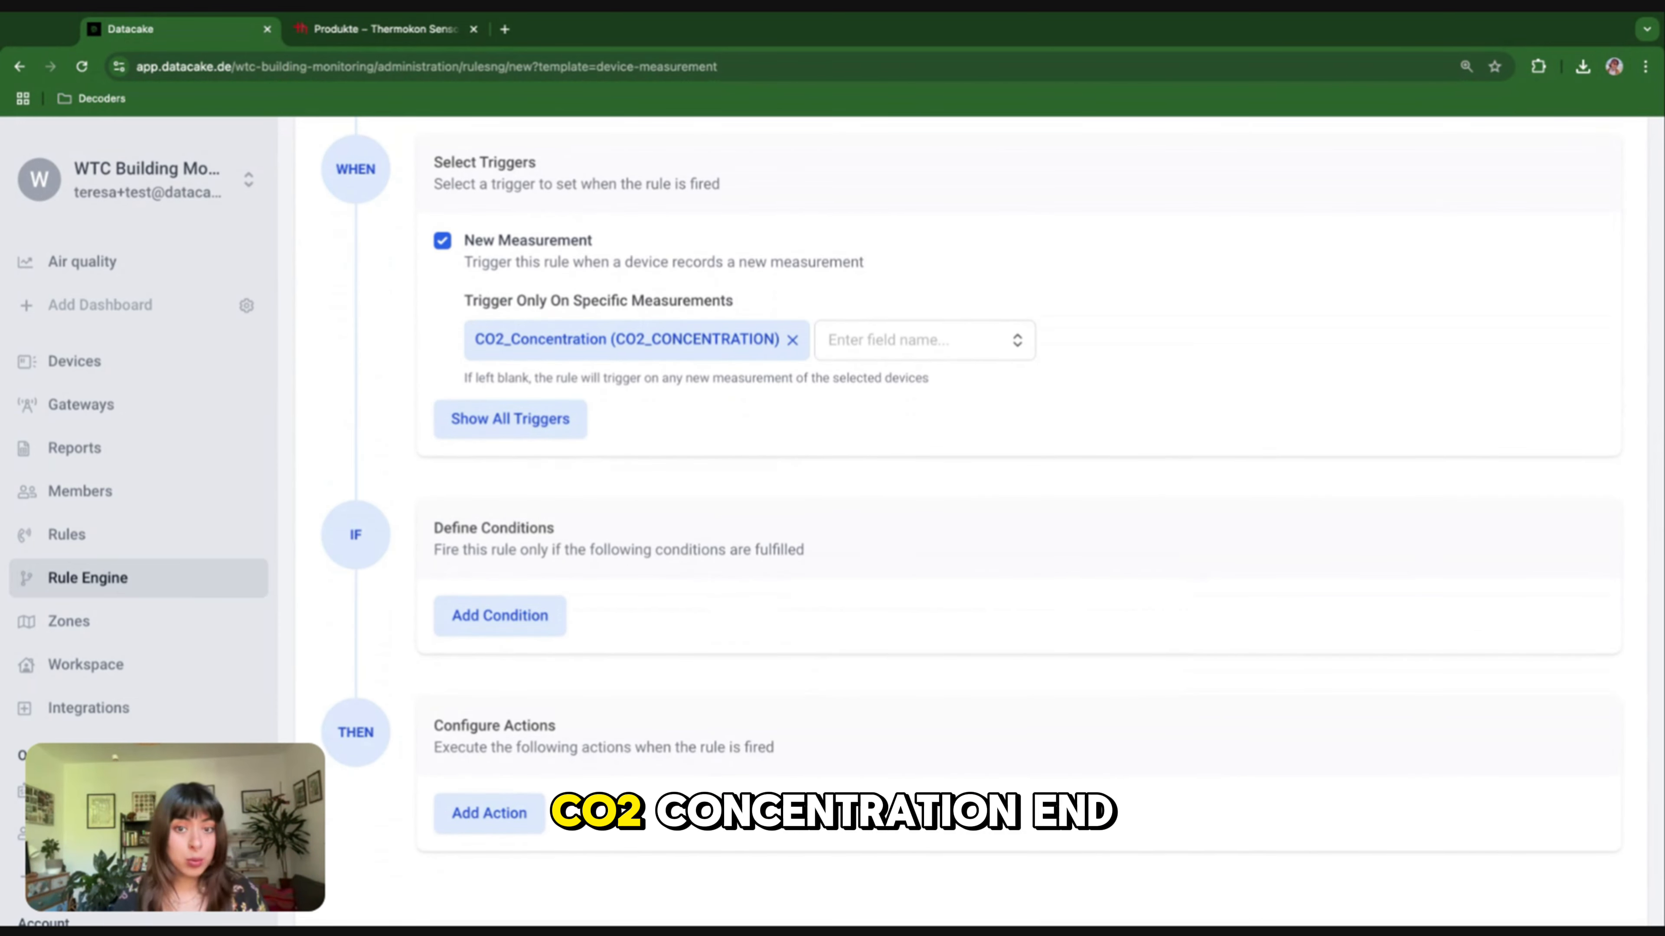
left_click(474, 625)
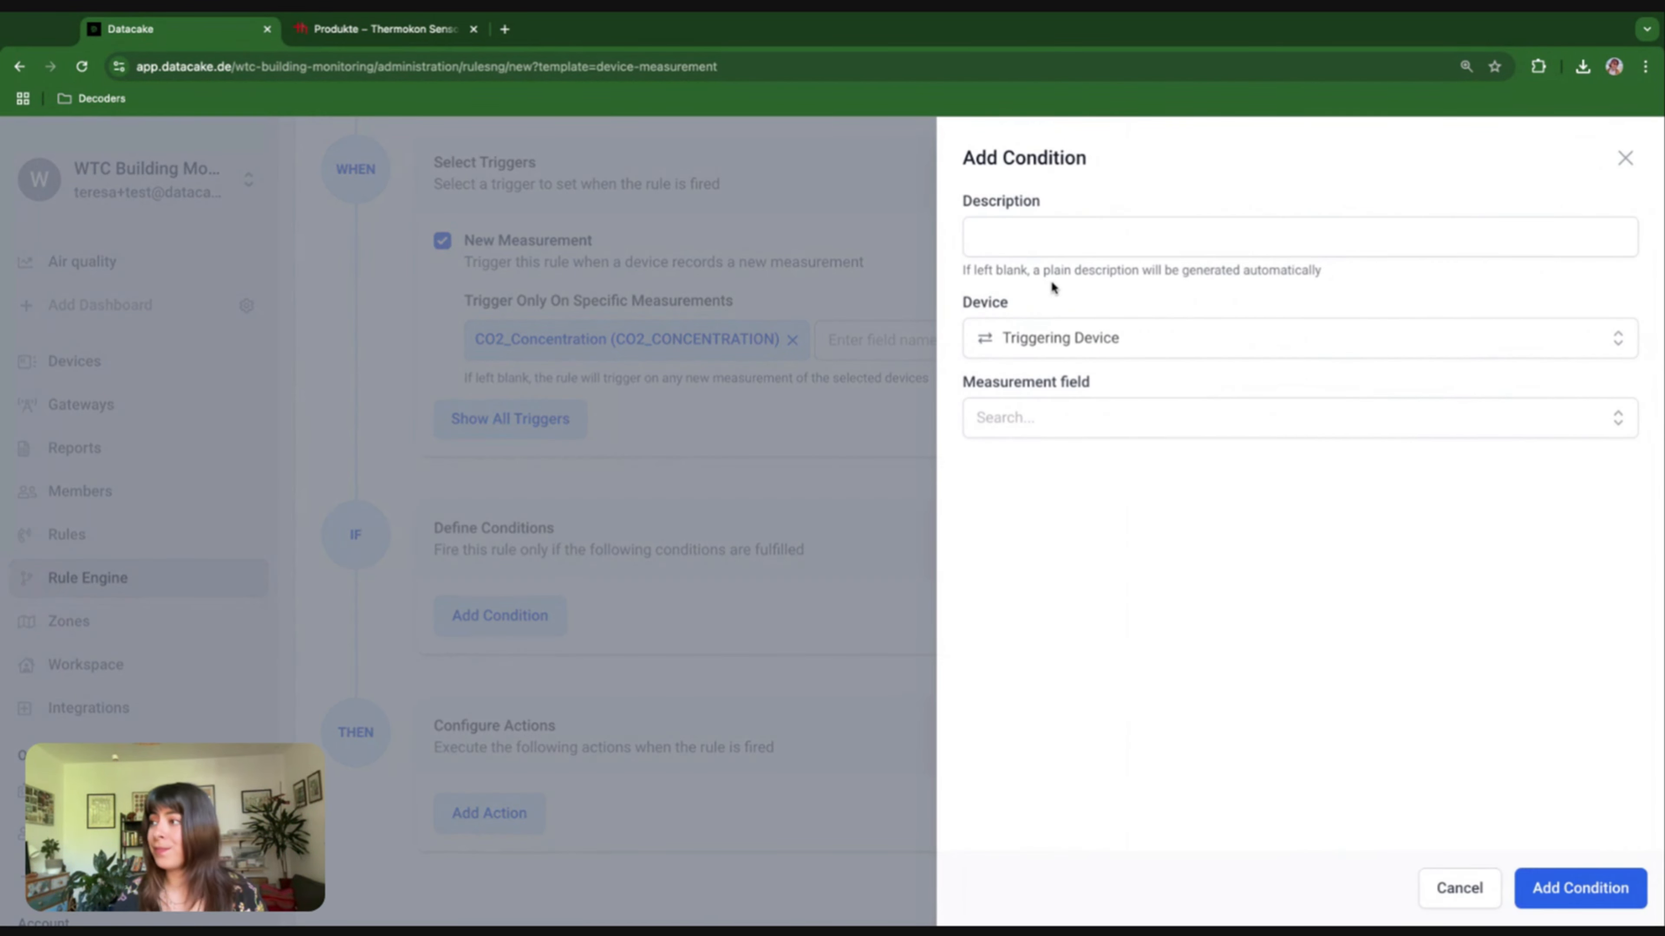
left_click(1061, 415)
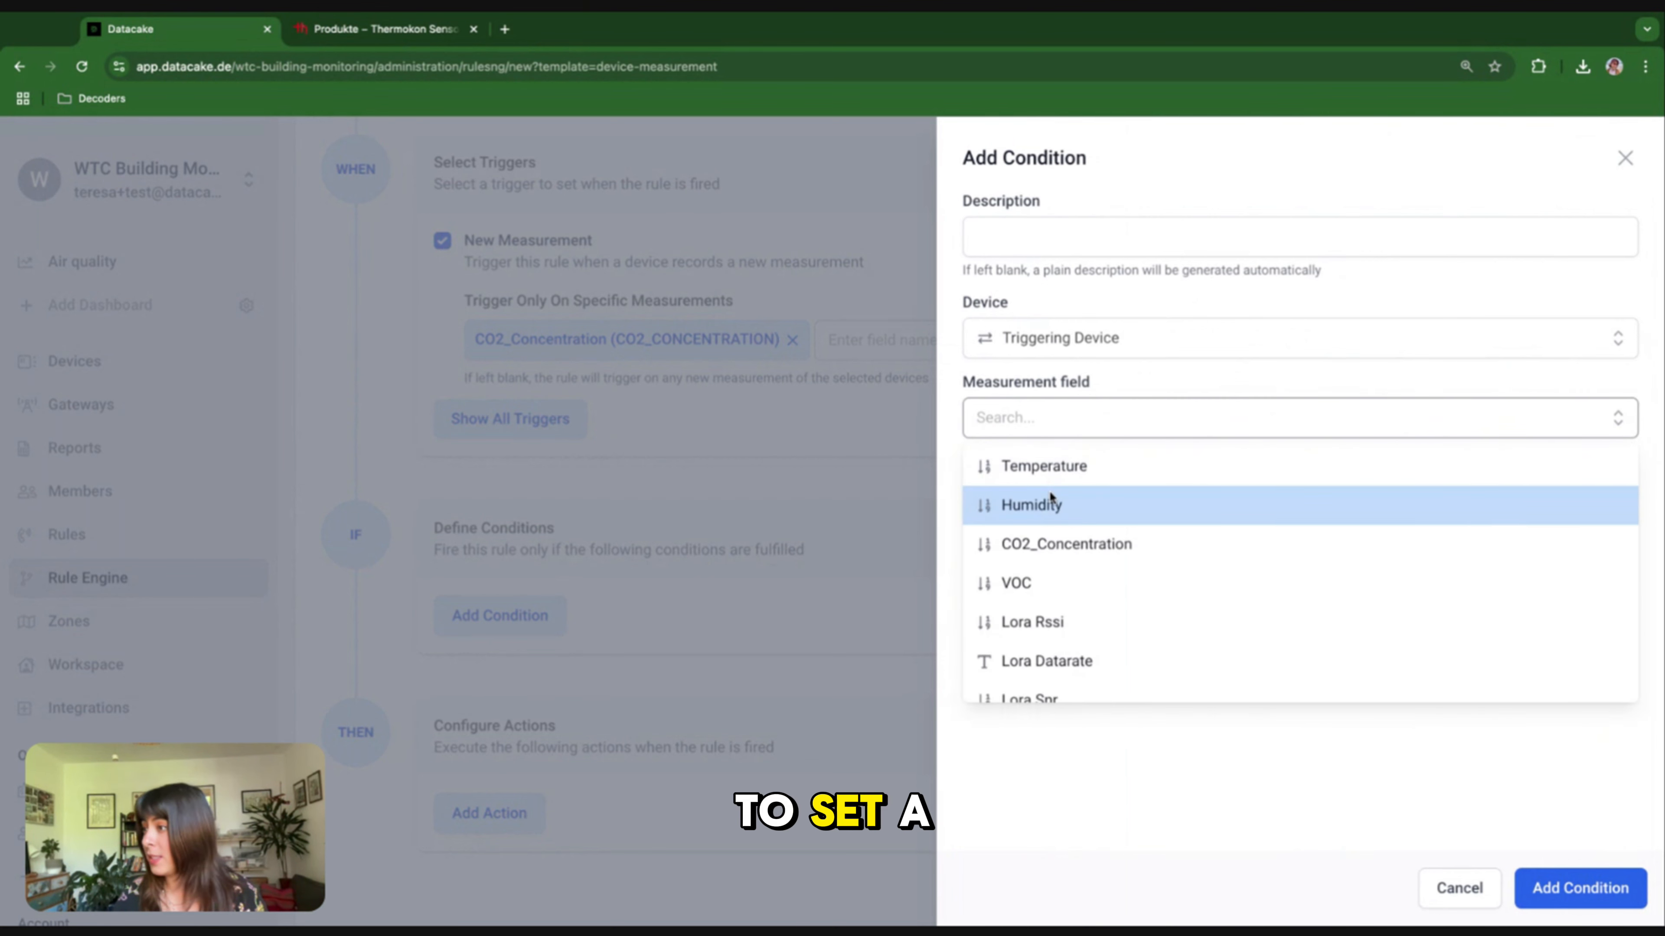
left_click(1048, 541)
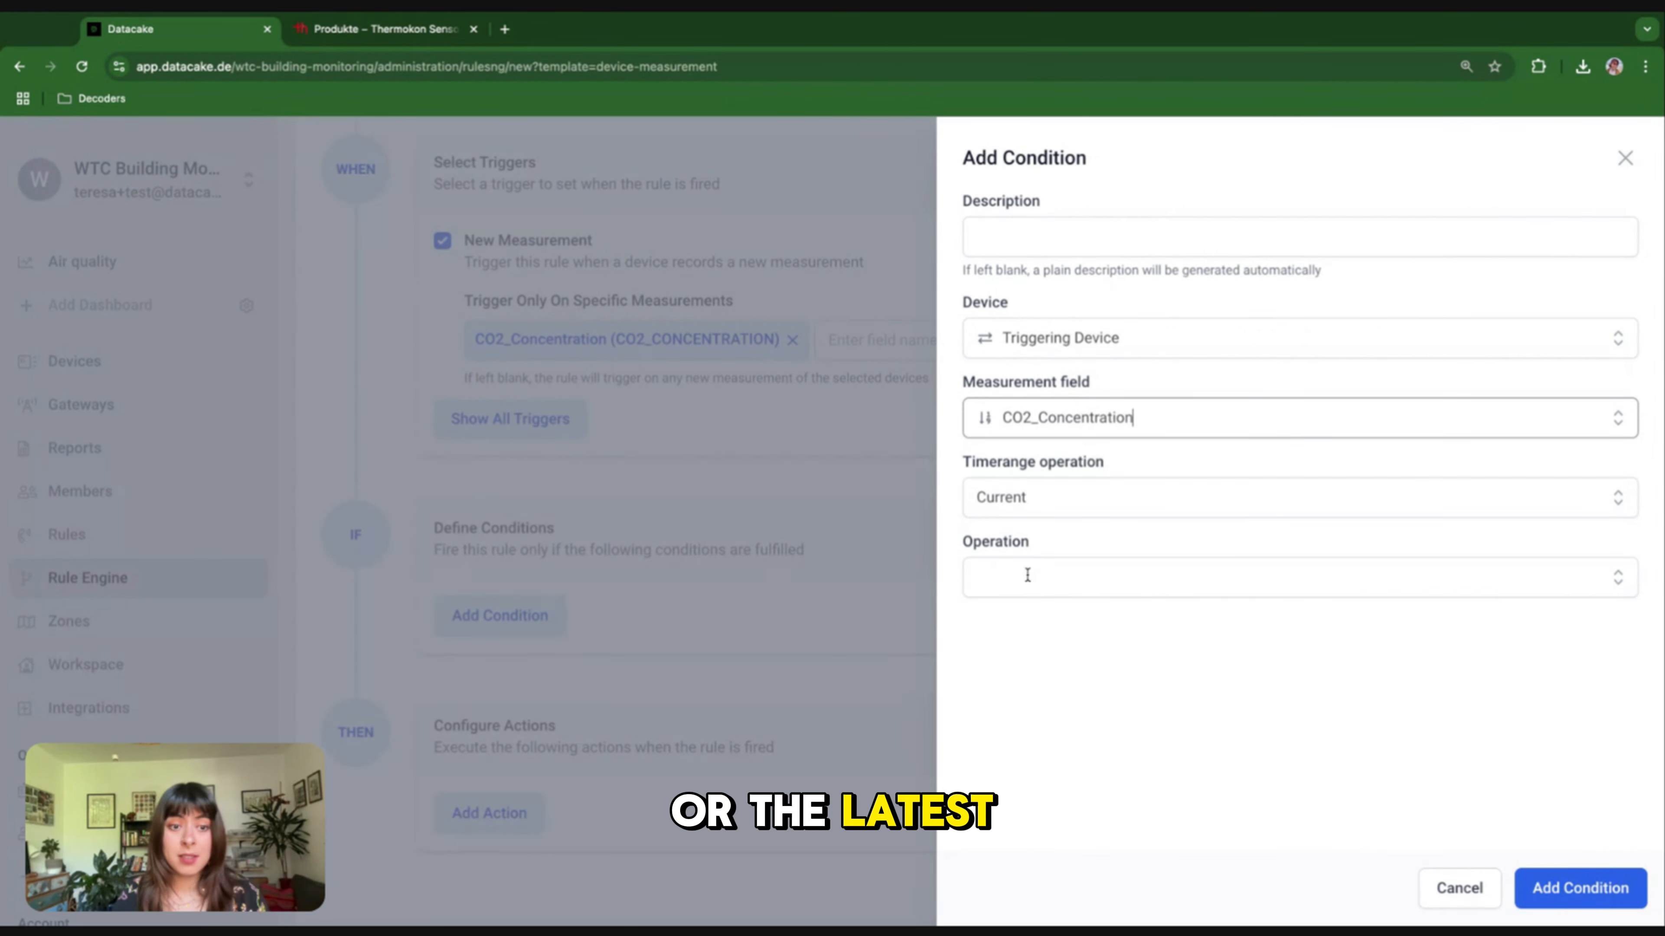
left_click(1081, 577)
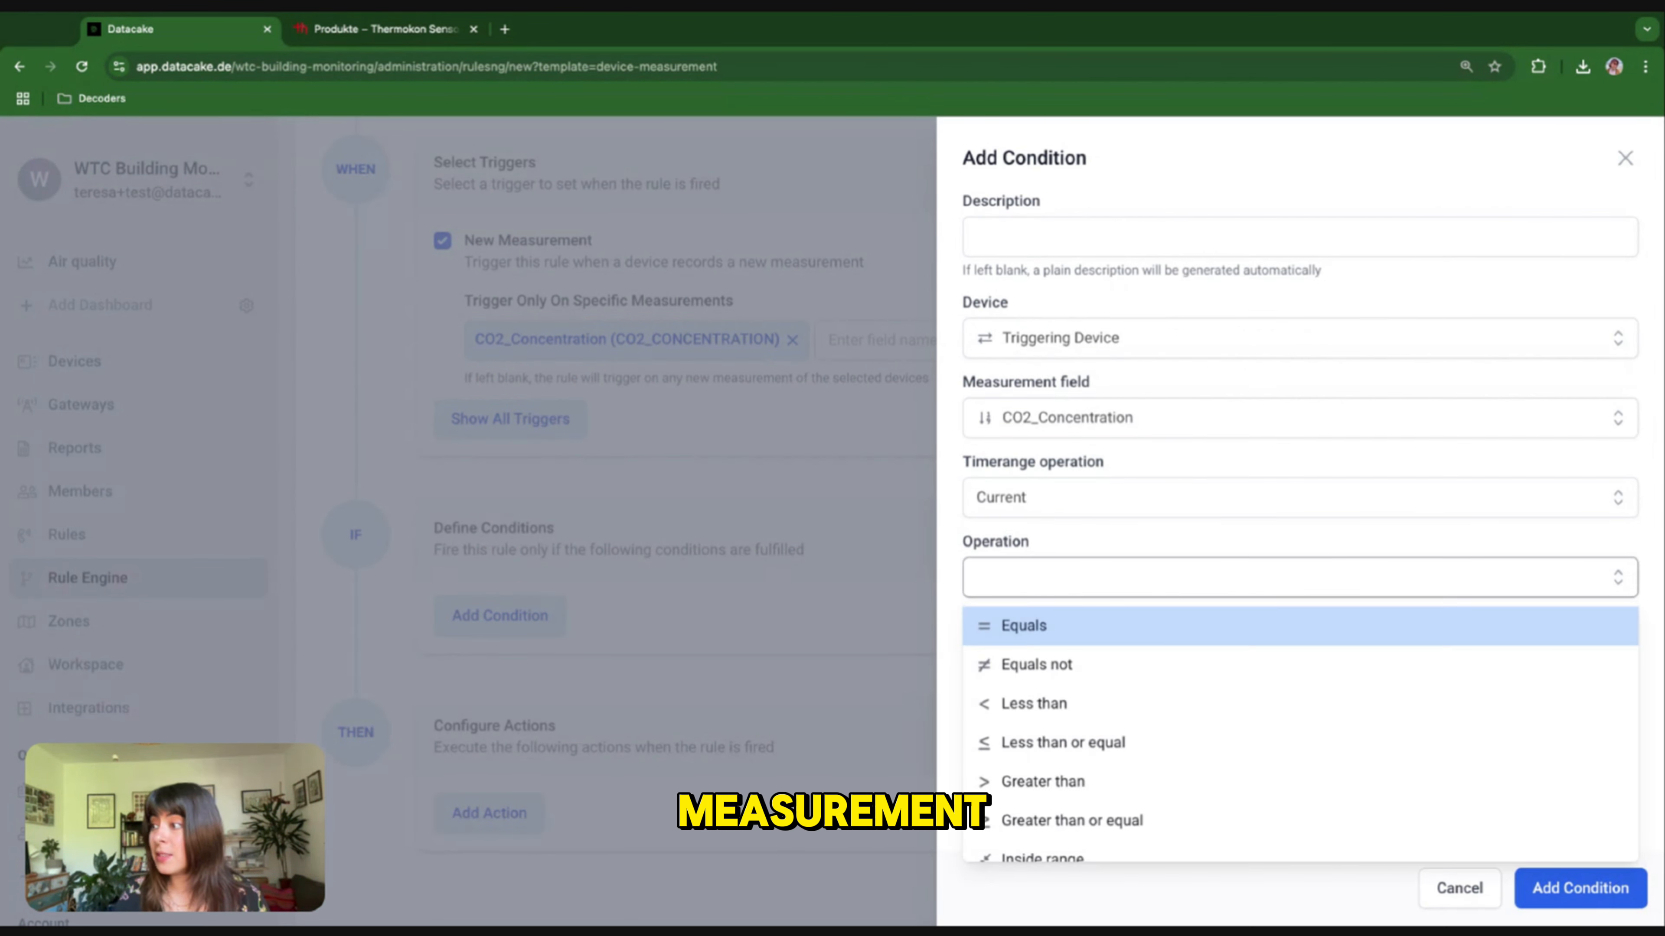
left_click(1060, 815)
left_click(1060, 656)
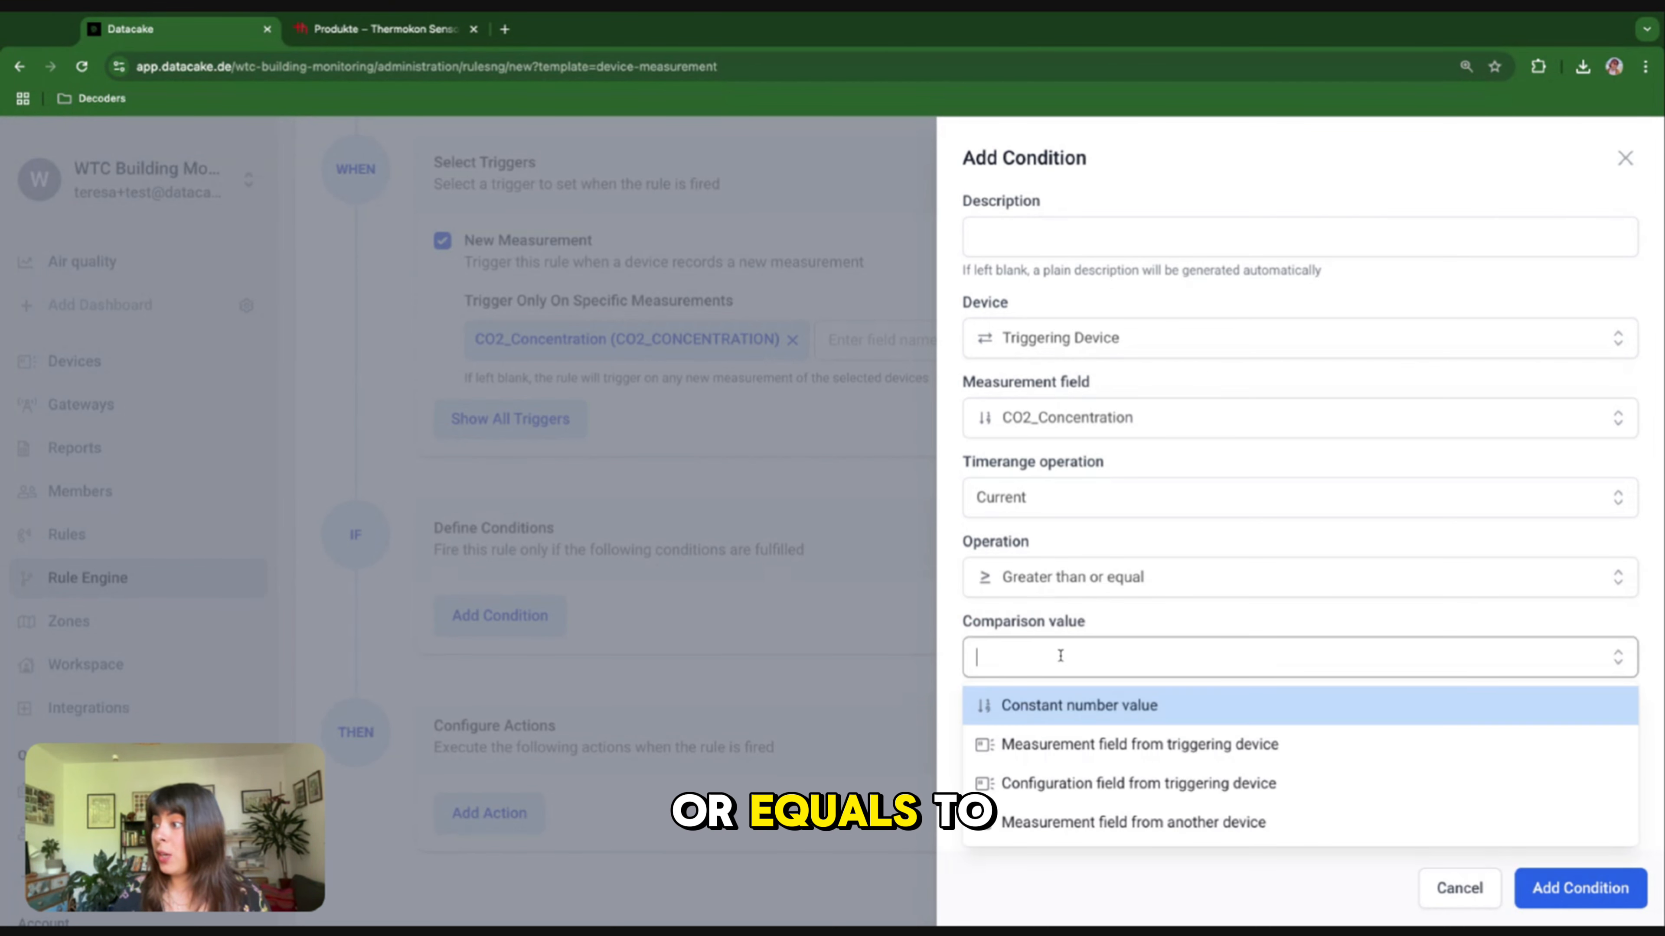
left_click(1029, 717)
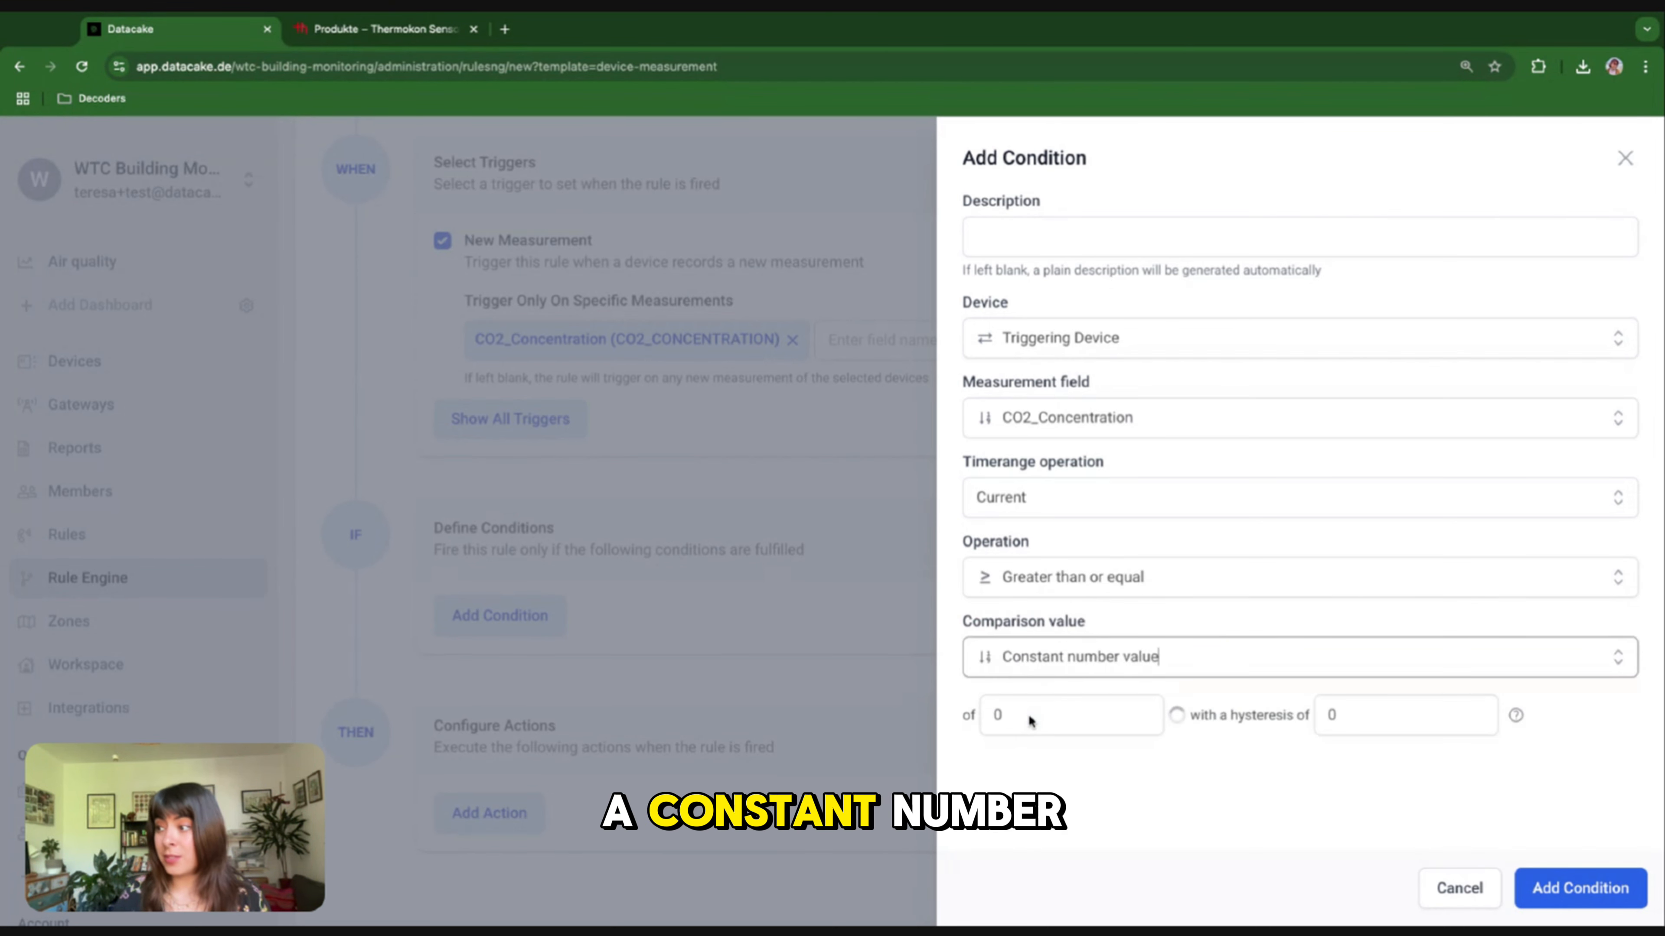
left_click(994, 715)
type("900")
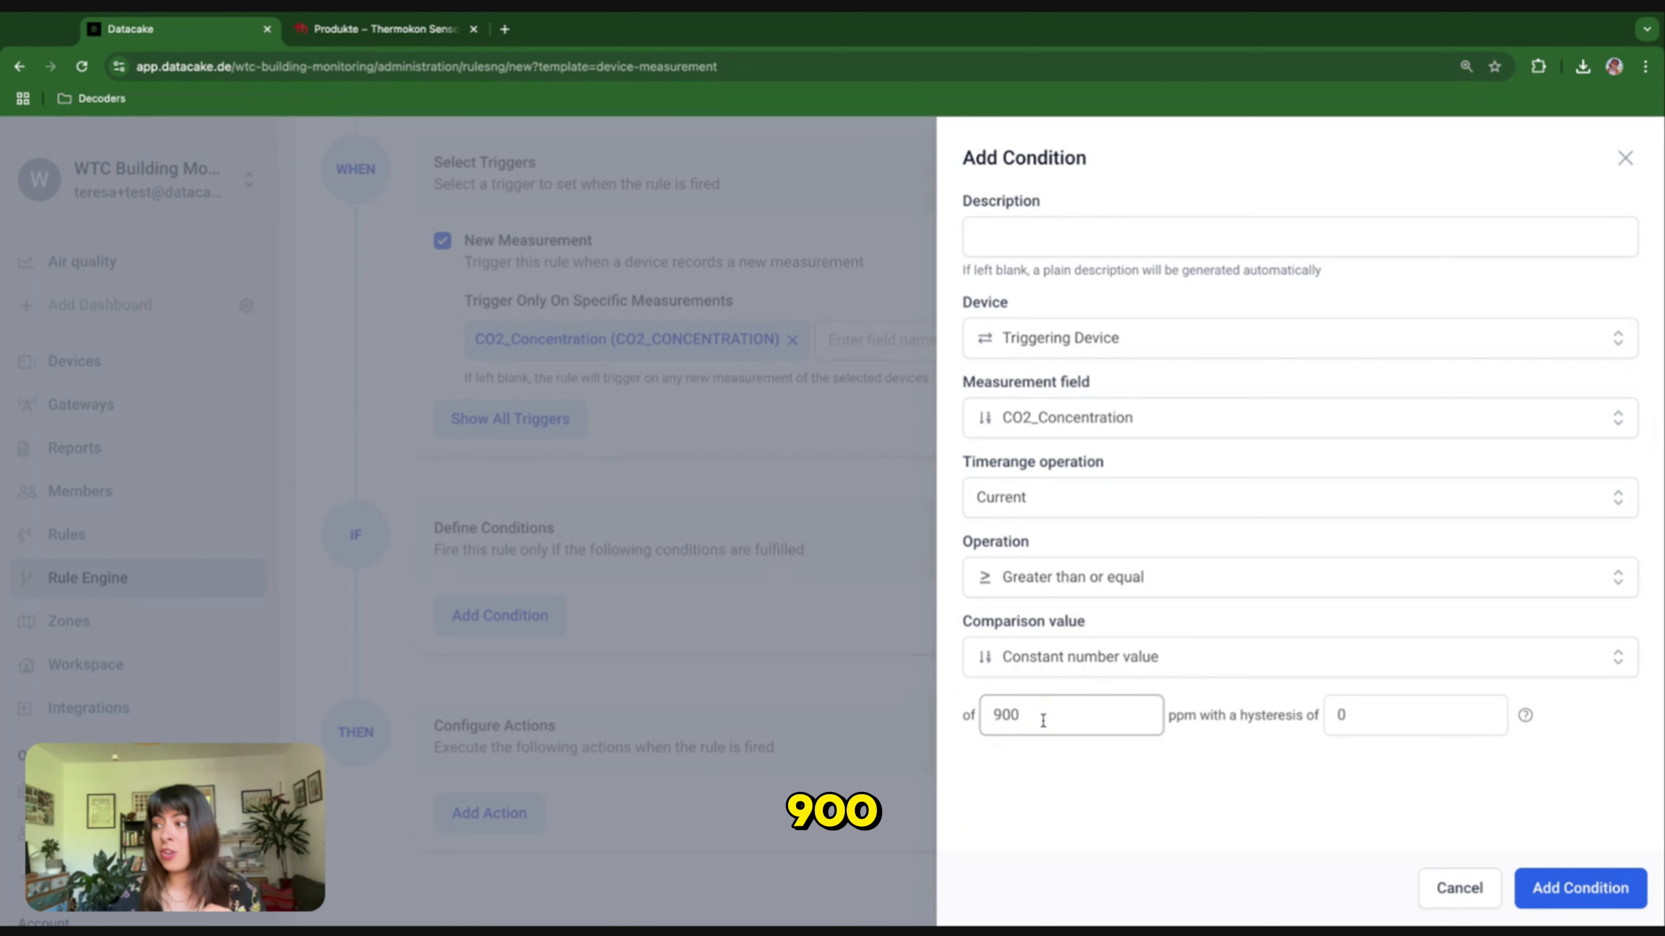
left_click(1223, 809)
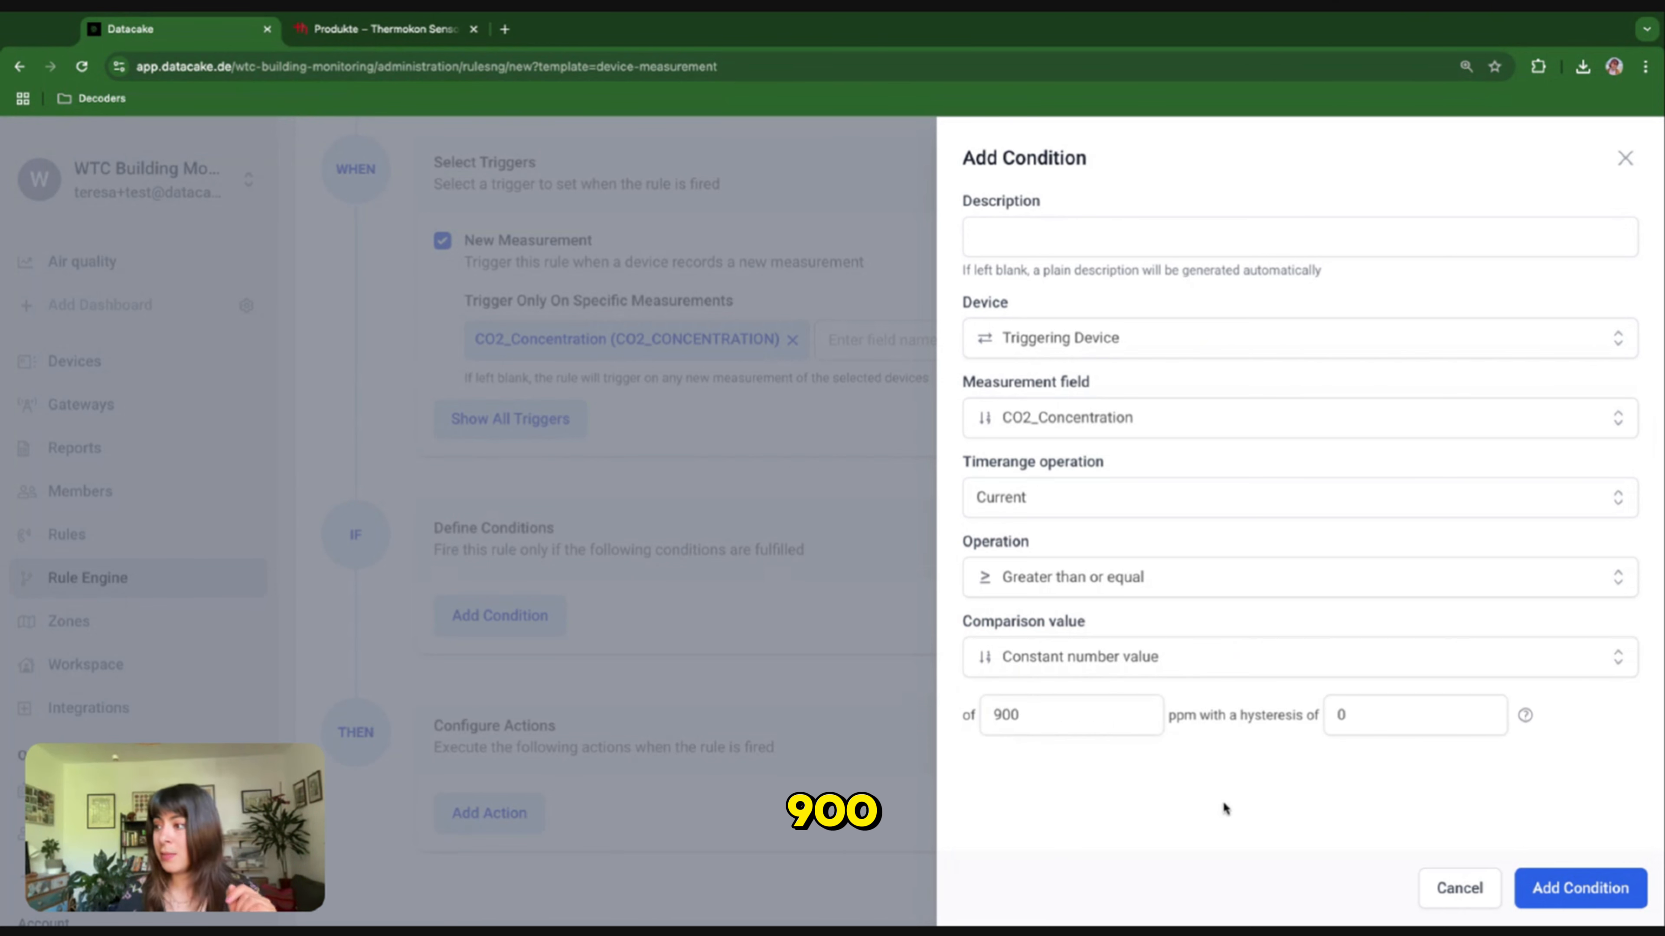
left_click(1568, 889)
Start an E-Mail action for the rule and add the workspace member's e-mail address as receiver
scroll(1044, 715, "down", 2)
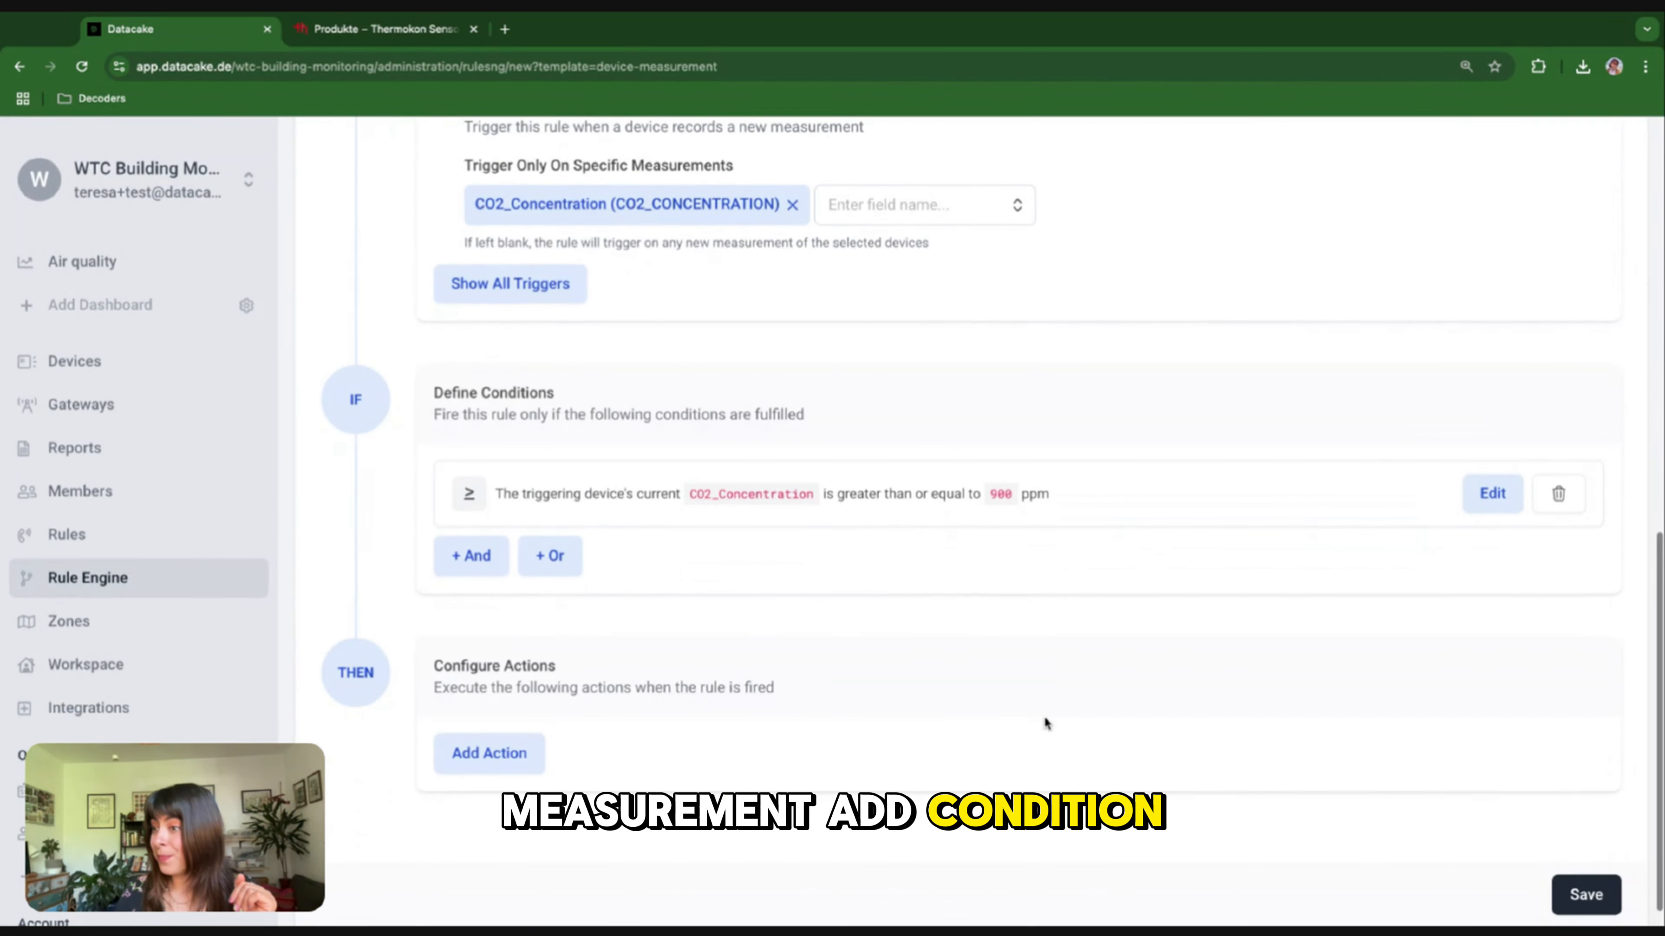
left_click(481, 754)
left_click(1114, 268)
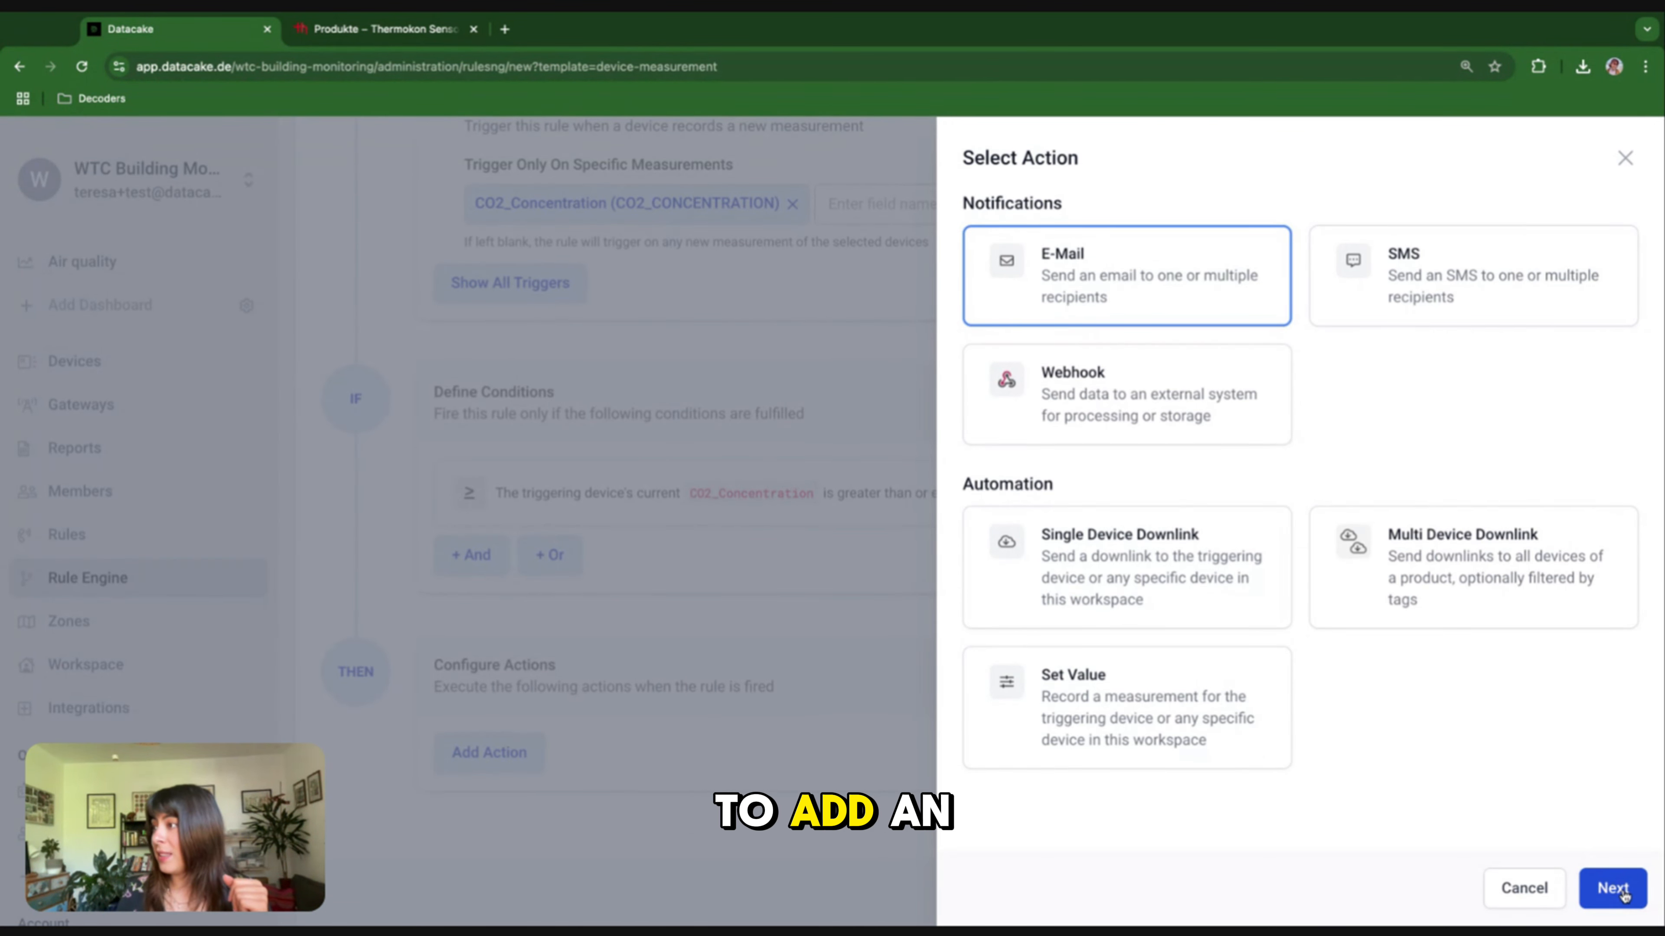
left_click(1612, 889)
left_click(1061, 409)
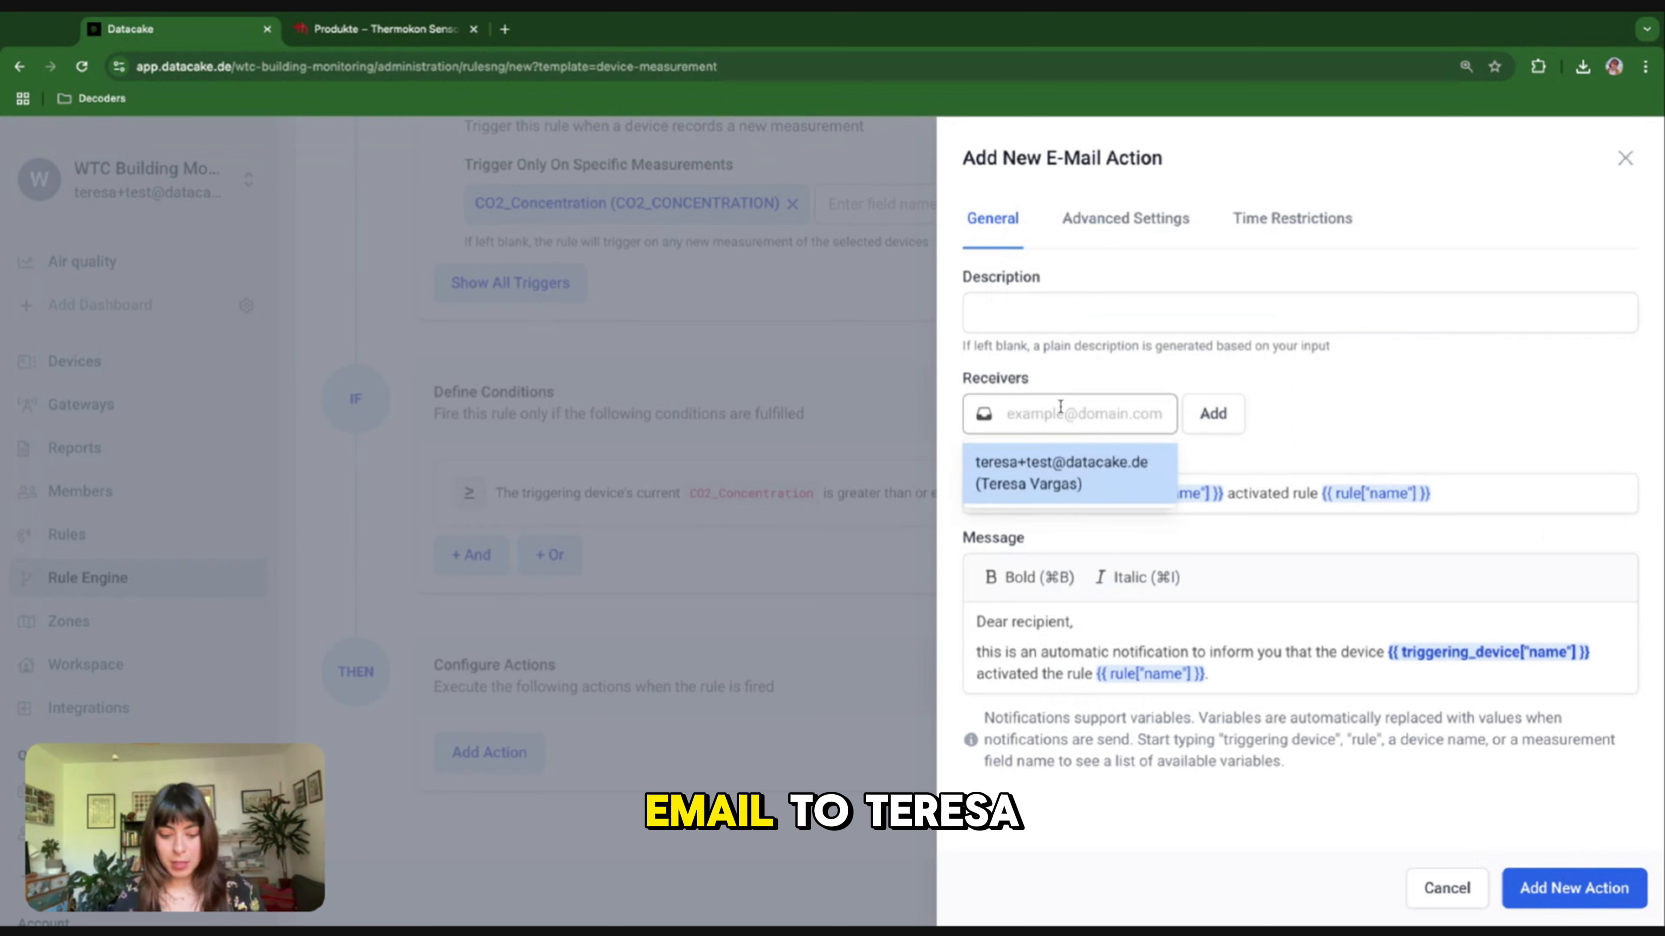
type("tere")
left_click(1066, 467)
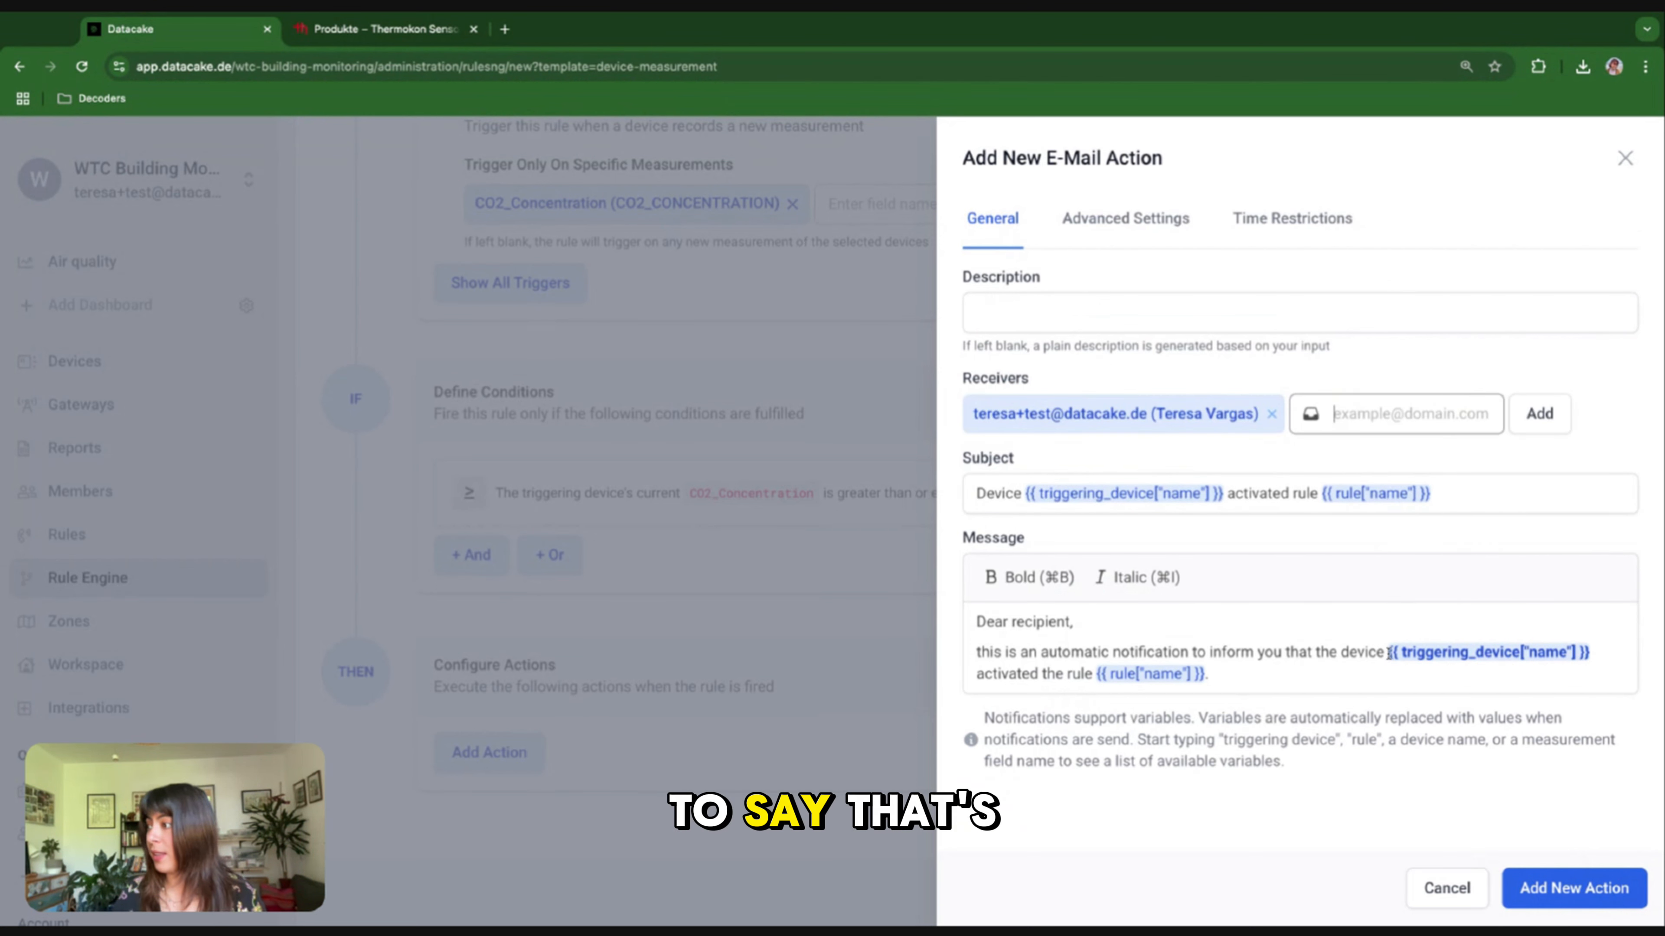
Append the line "The CO2 concentration was" to the e-mail message, followed by the triggering device's CO2_Concentration value variable and "ppm"
left_click(1256, 668)
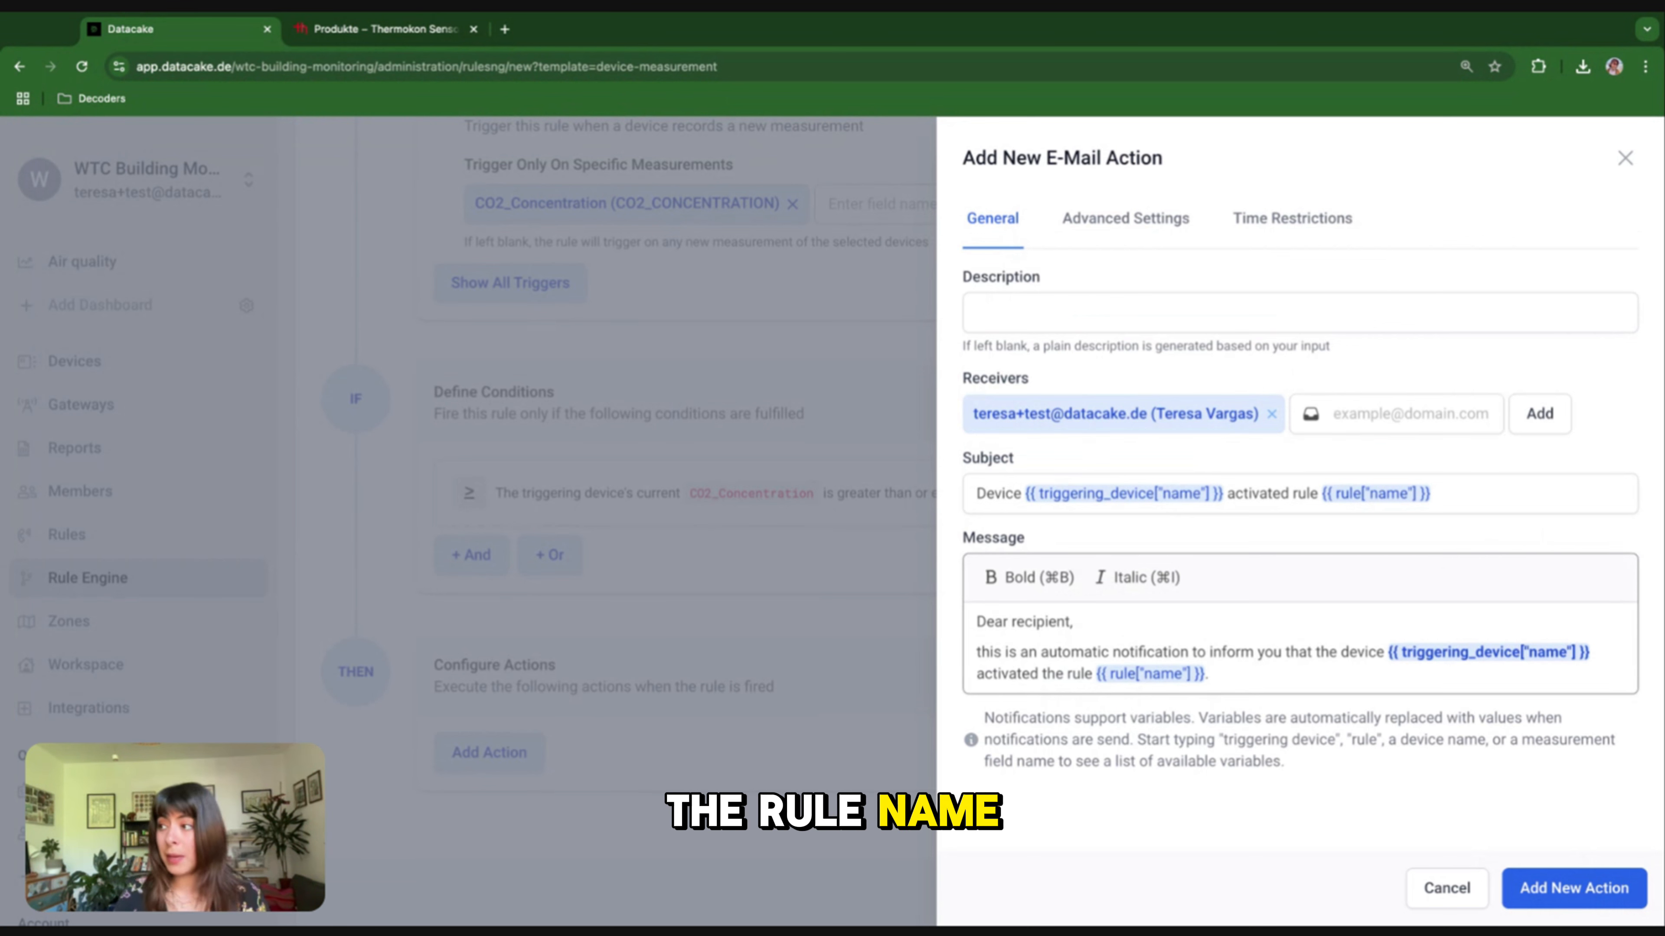
key("Return")
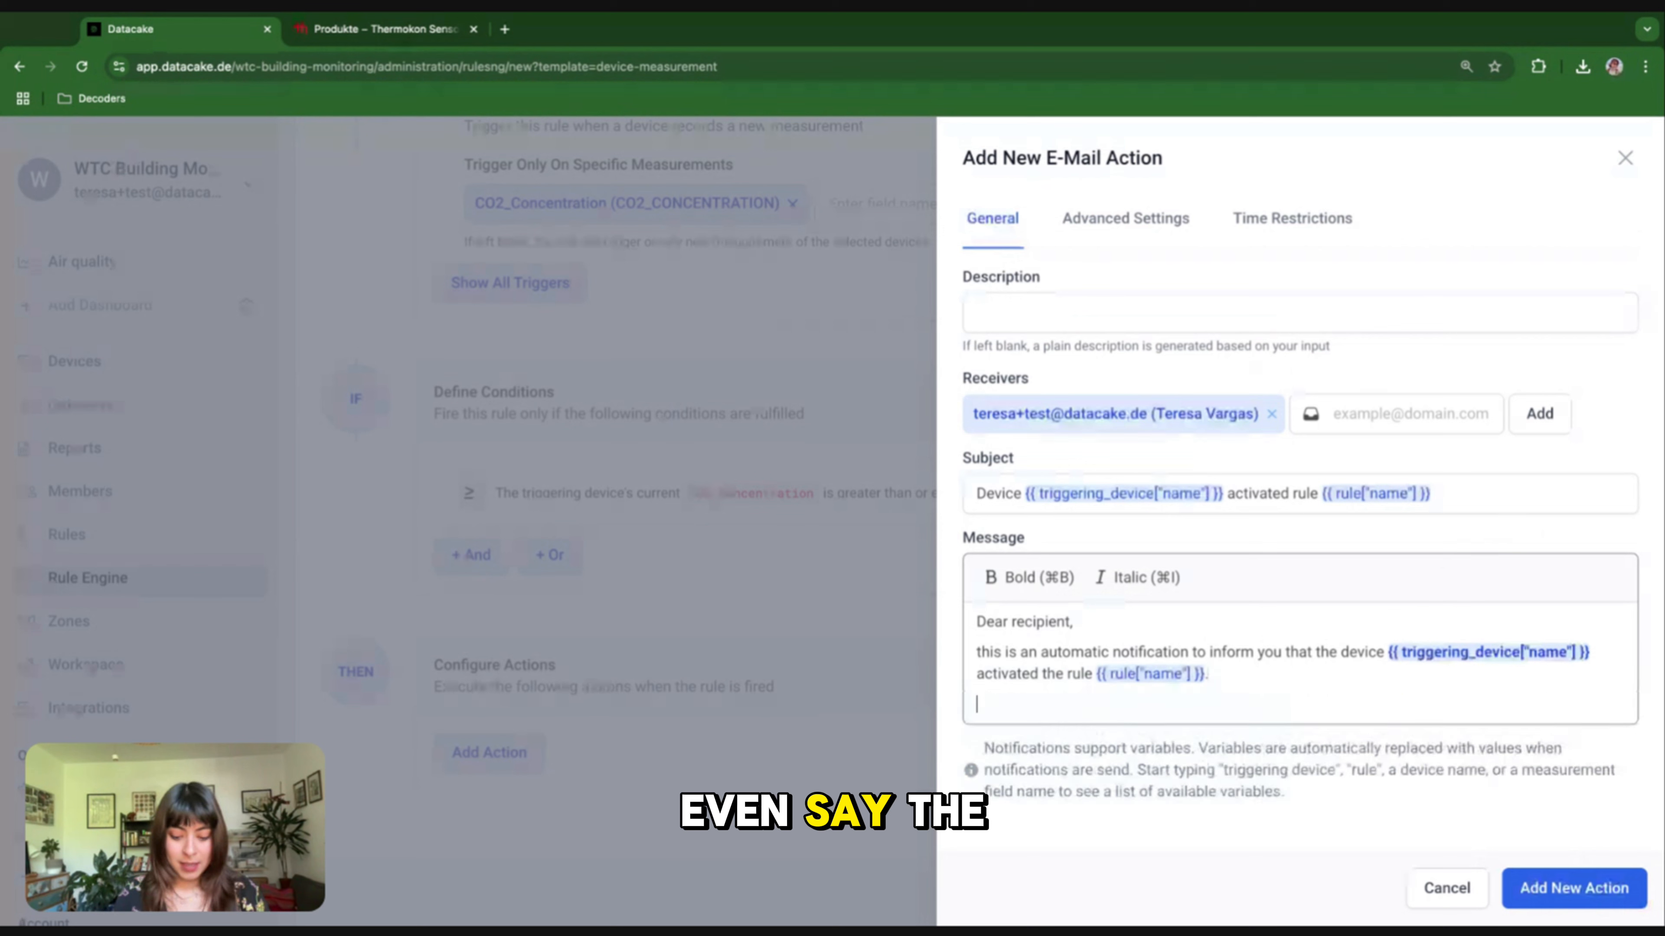
type("The CO2")
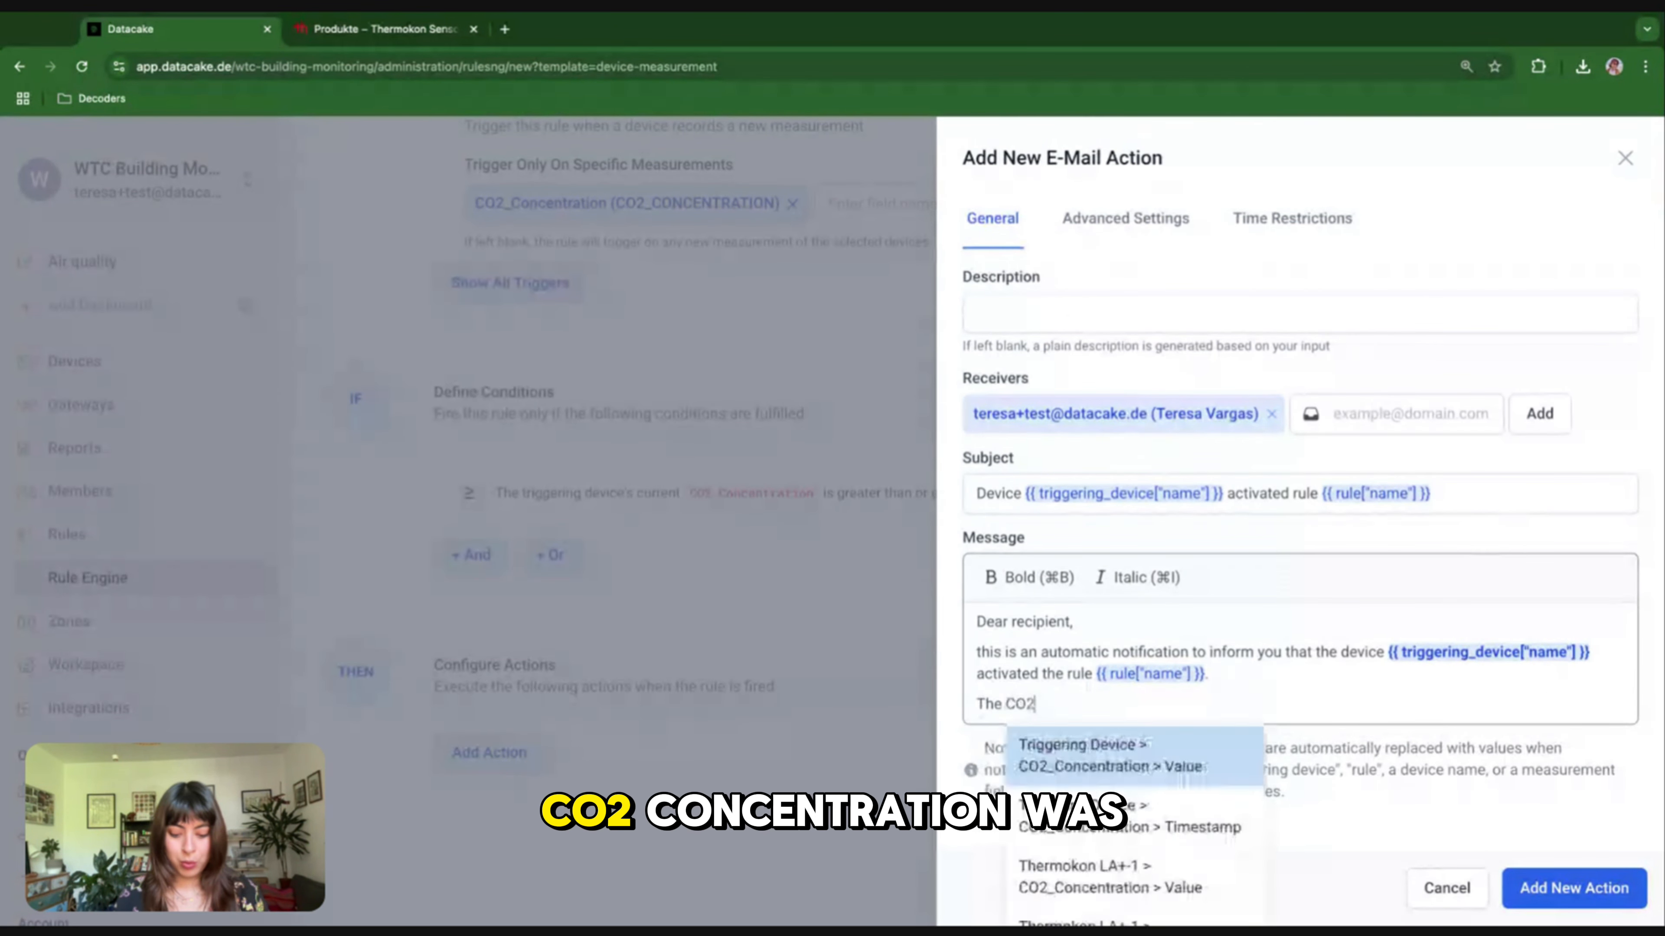
type(" concentration ")
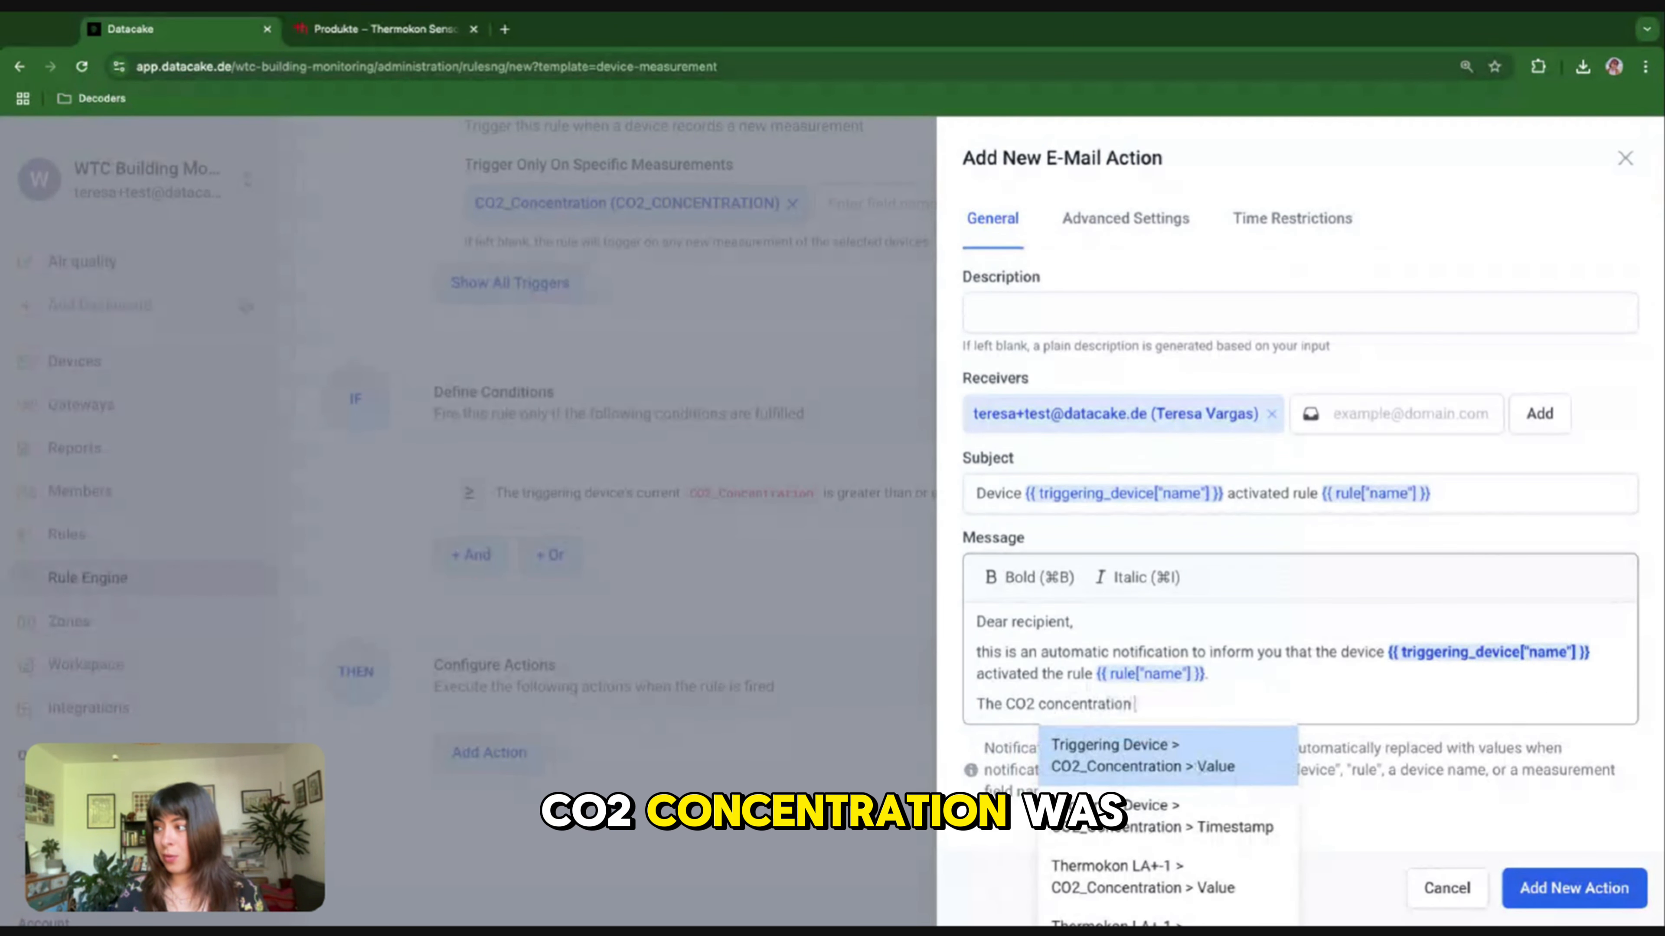
type("was trig")
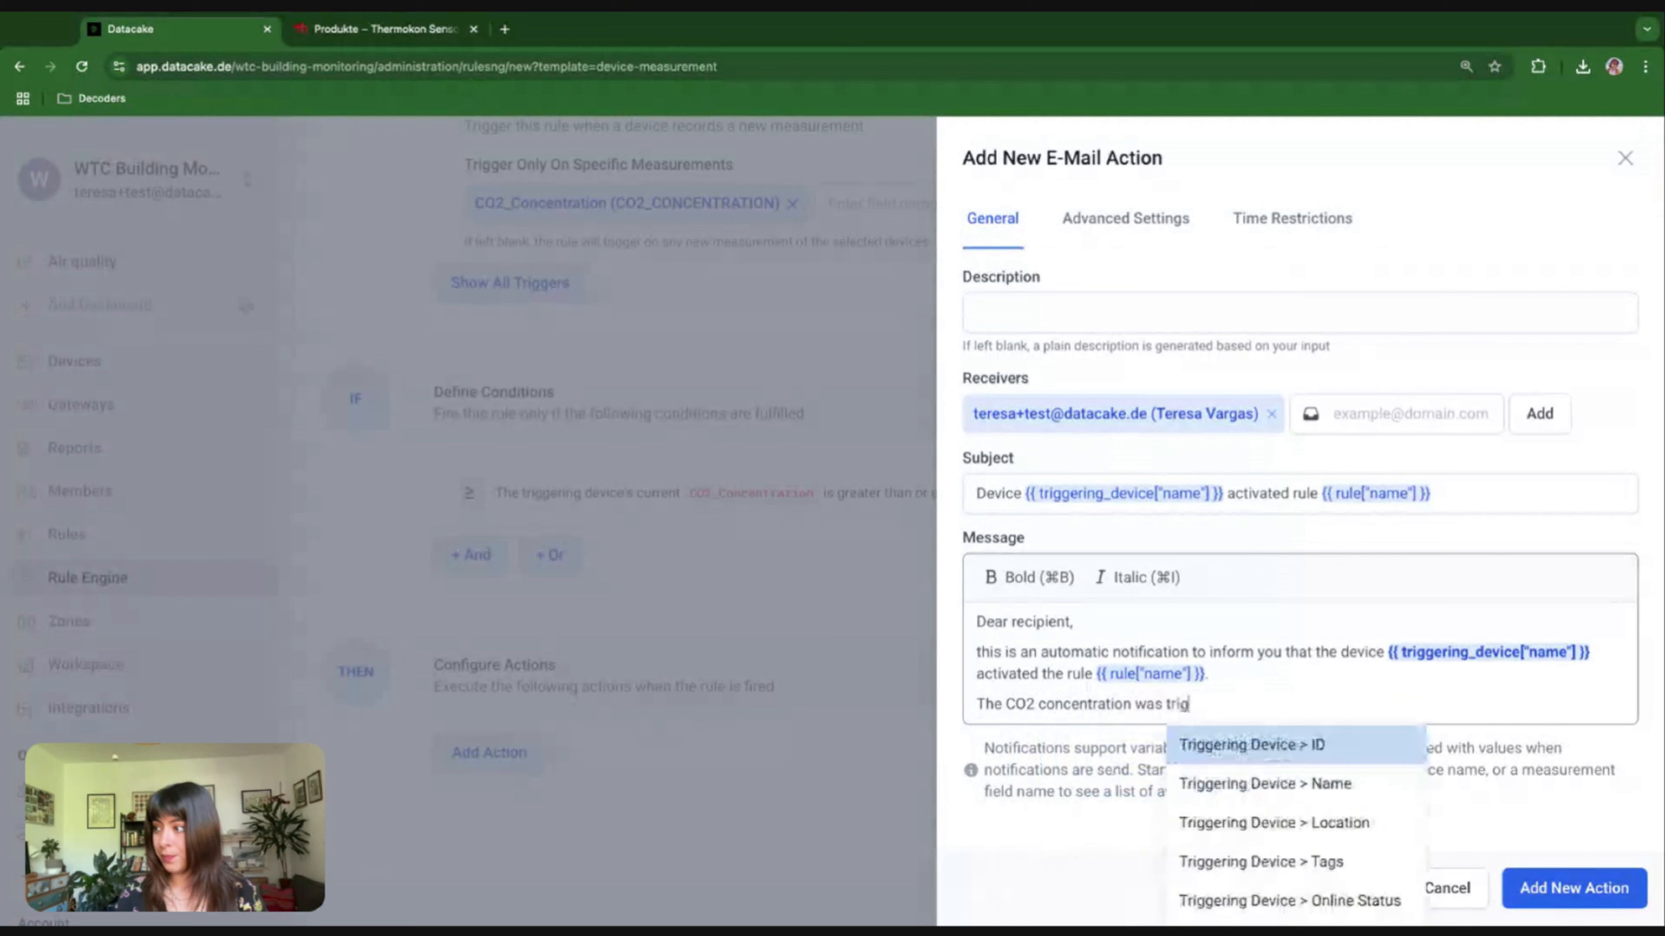
type("g")
scroll(1353, 852, "down", 3)
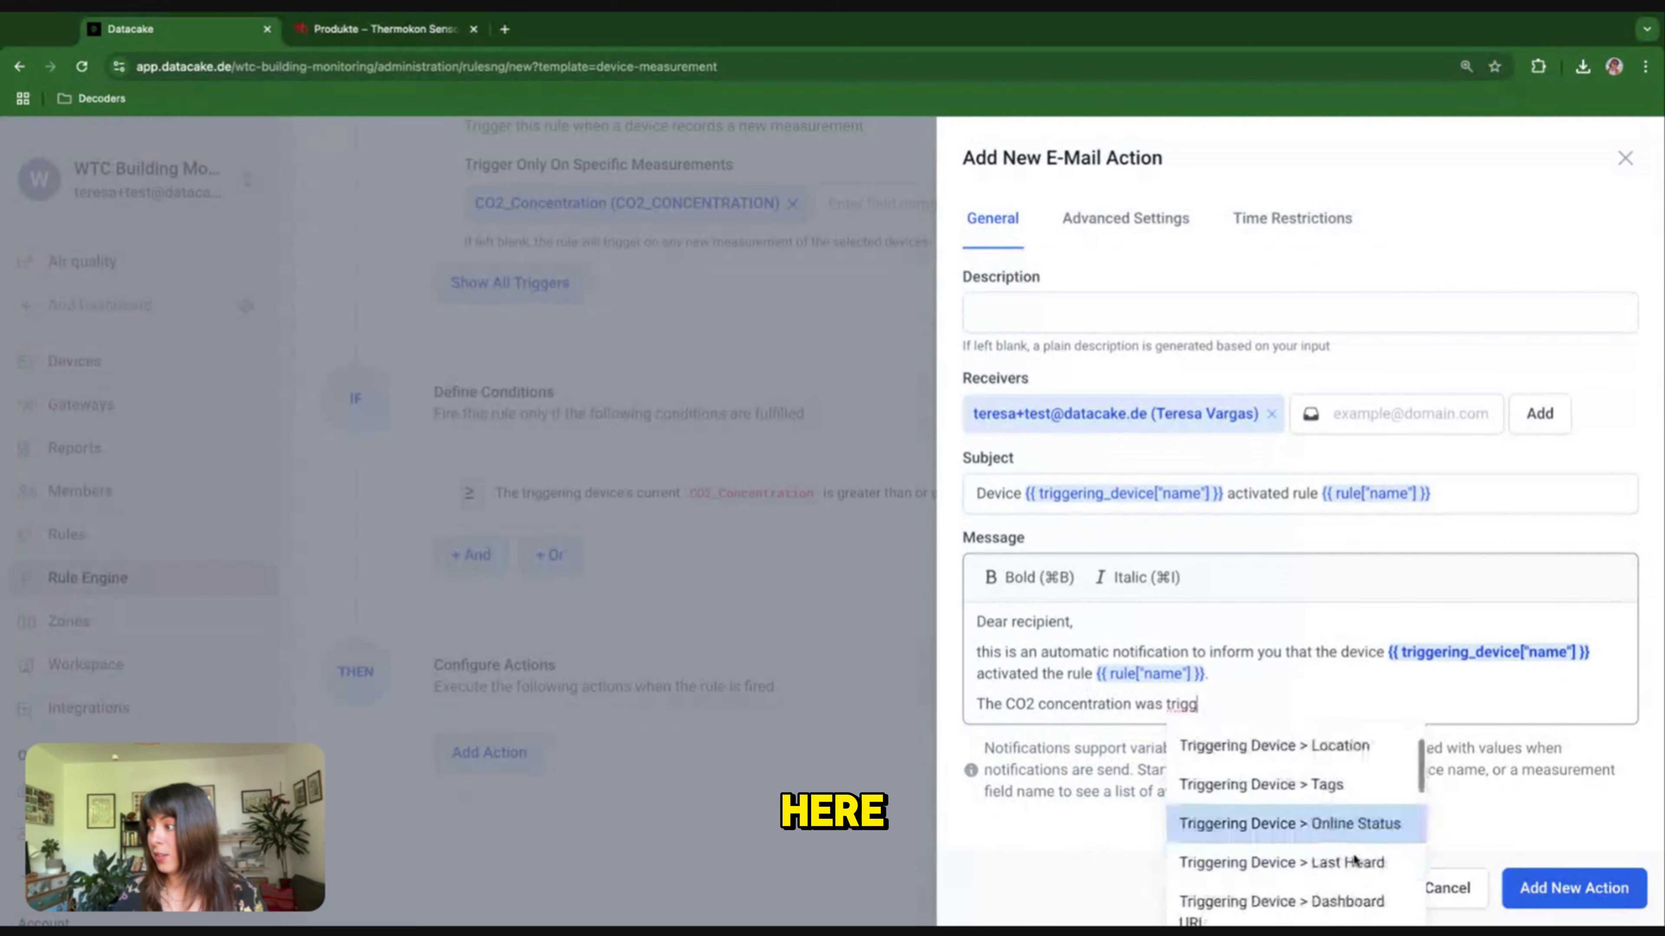
scroll(1352, 853, "down", 5)
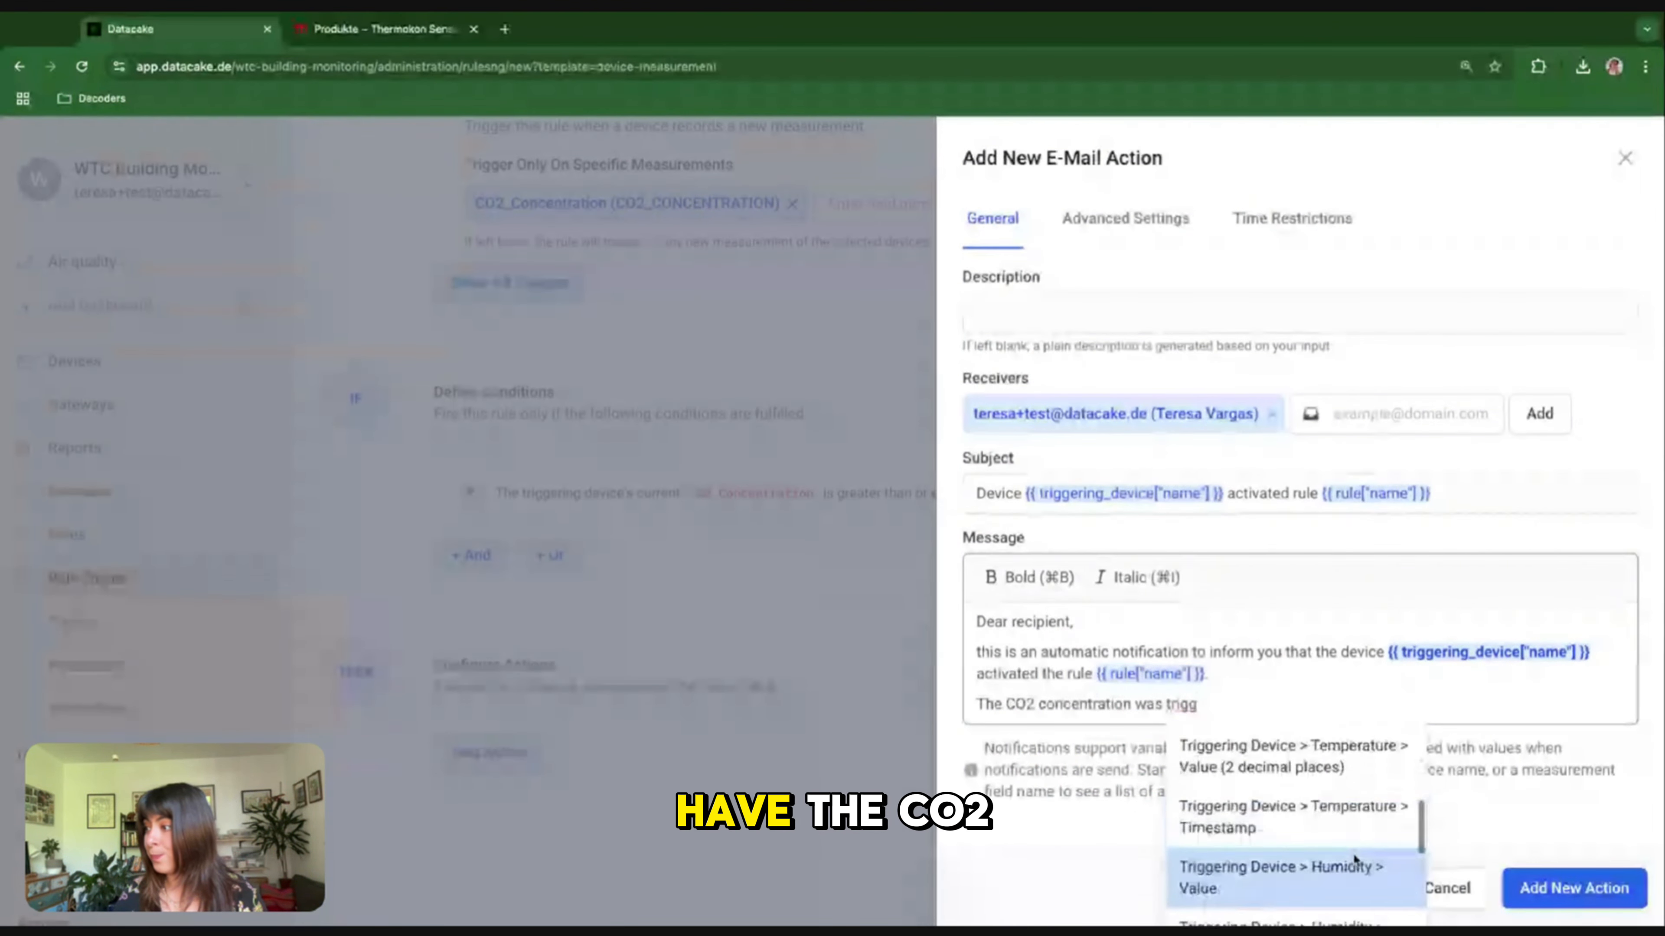
scroll(1353, 852, "down", 2)
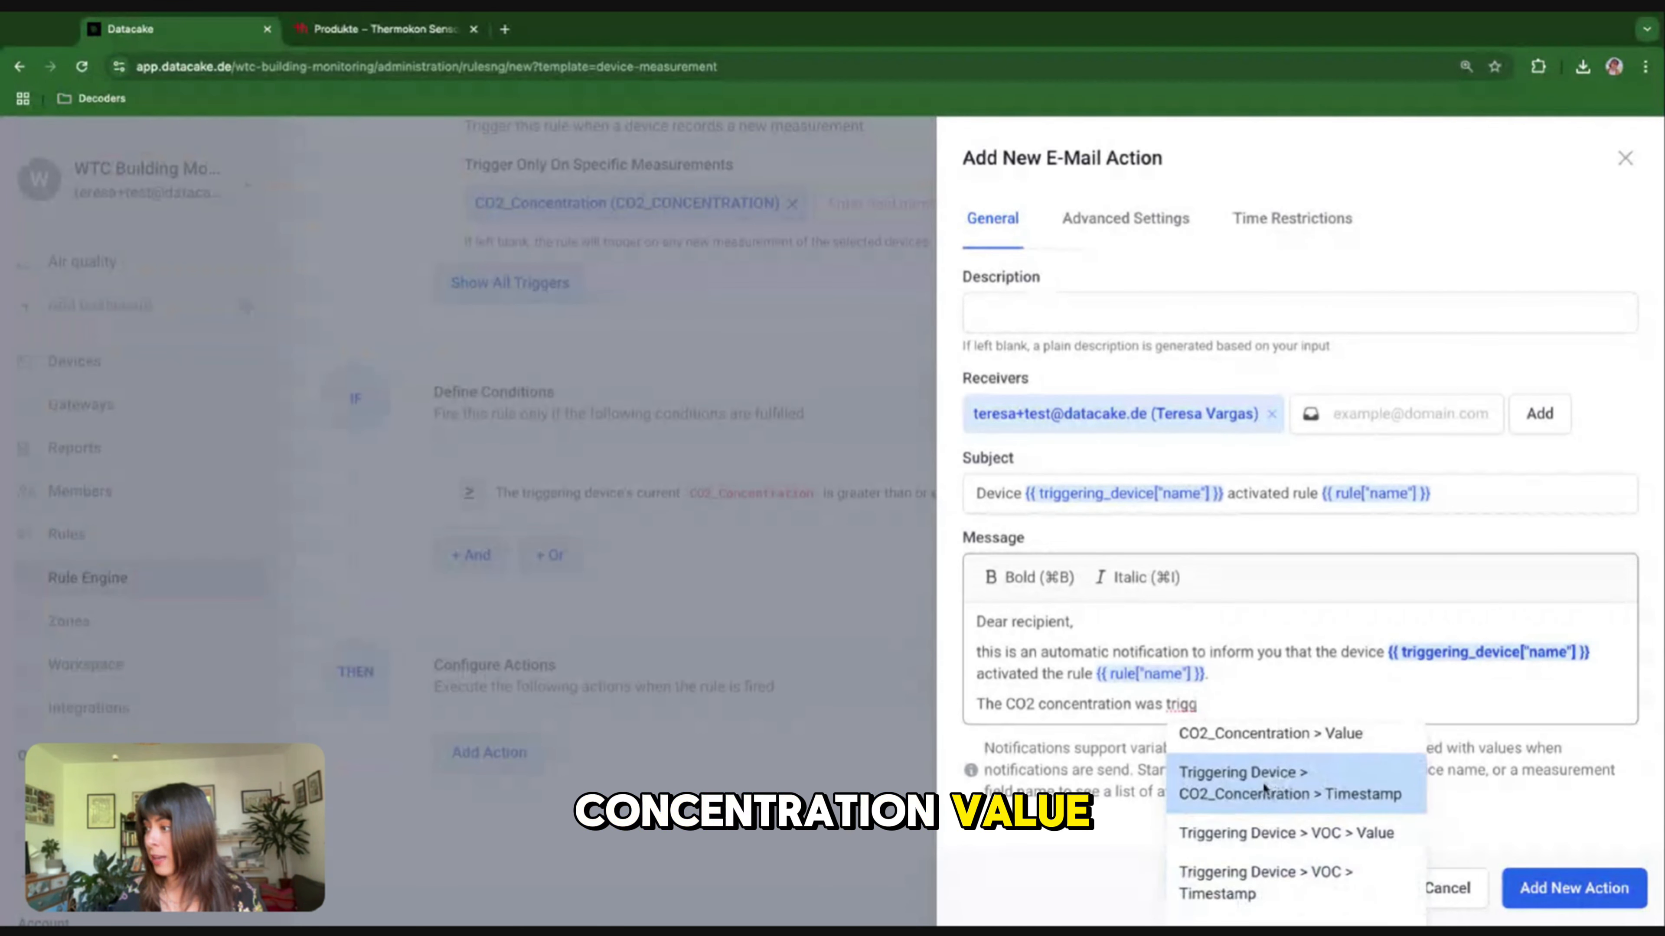
left_click(1259, 754)
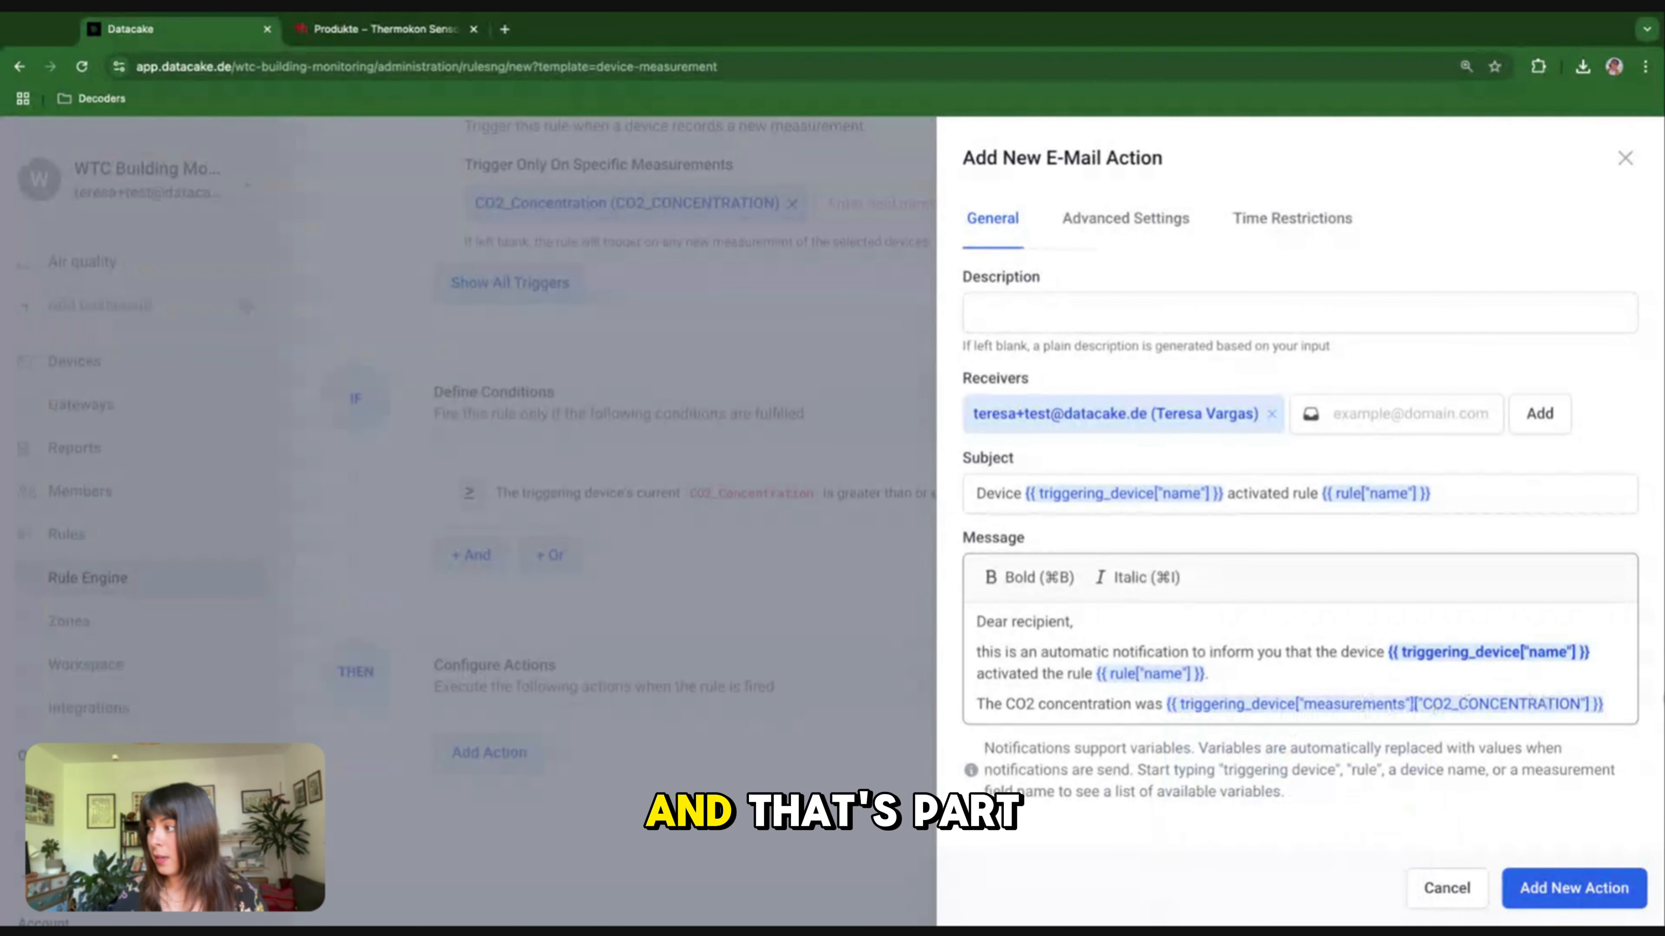
type("ppm")
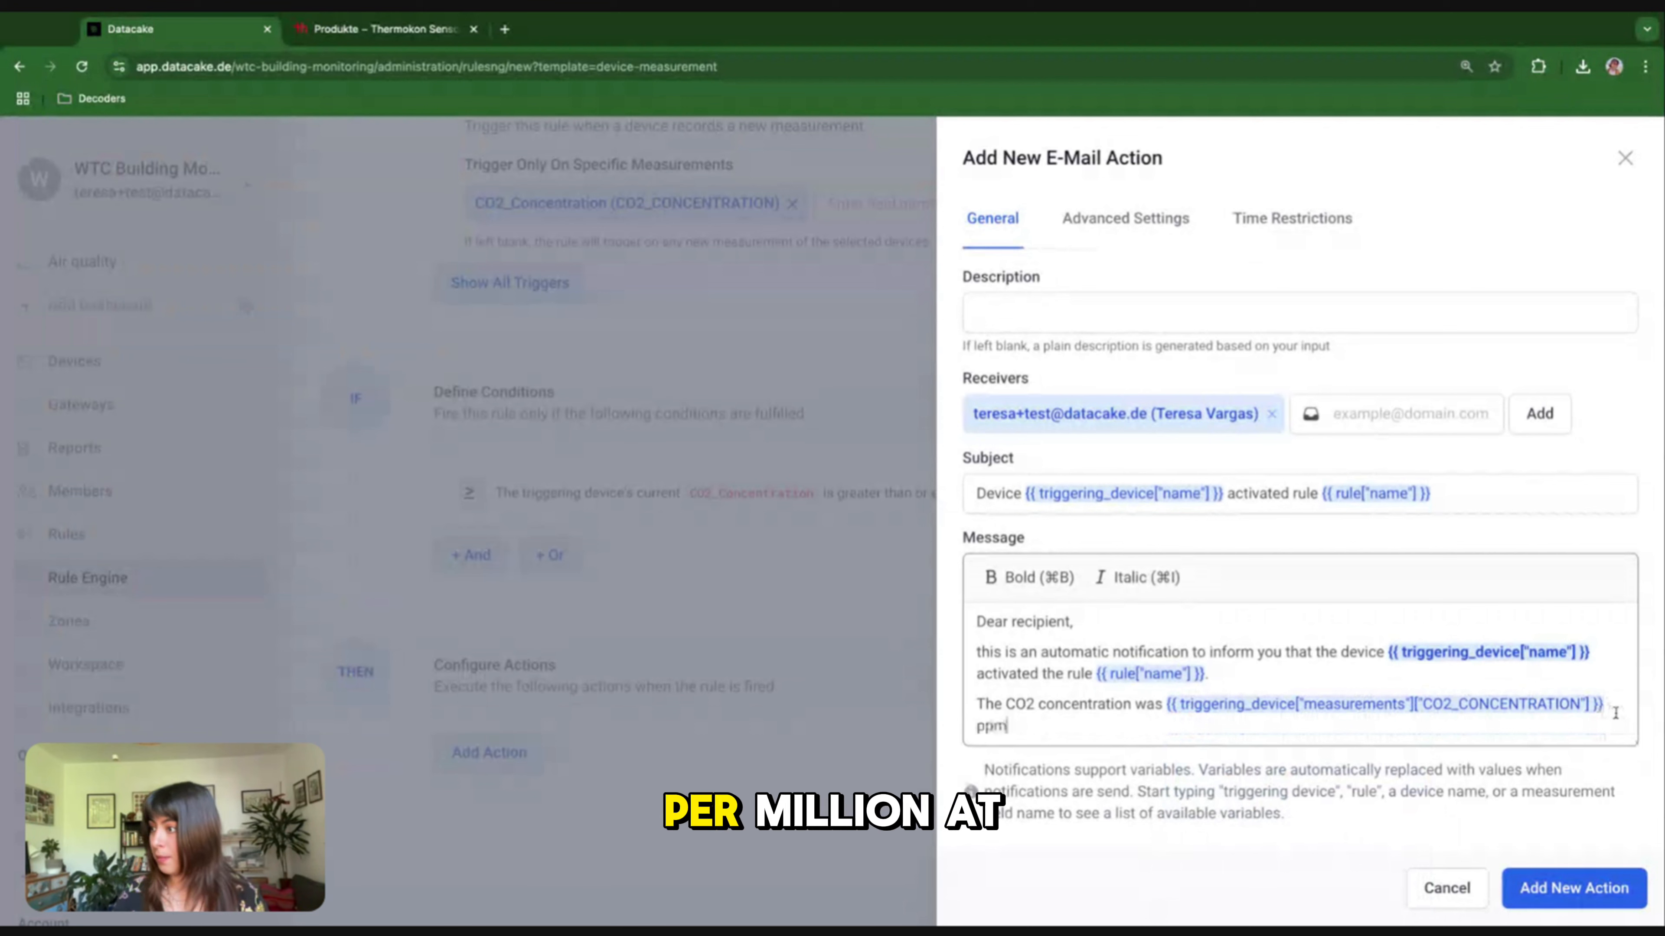
Add the configured e-mail action to the rule and save the rule
left_click(1599, 891)
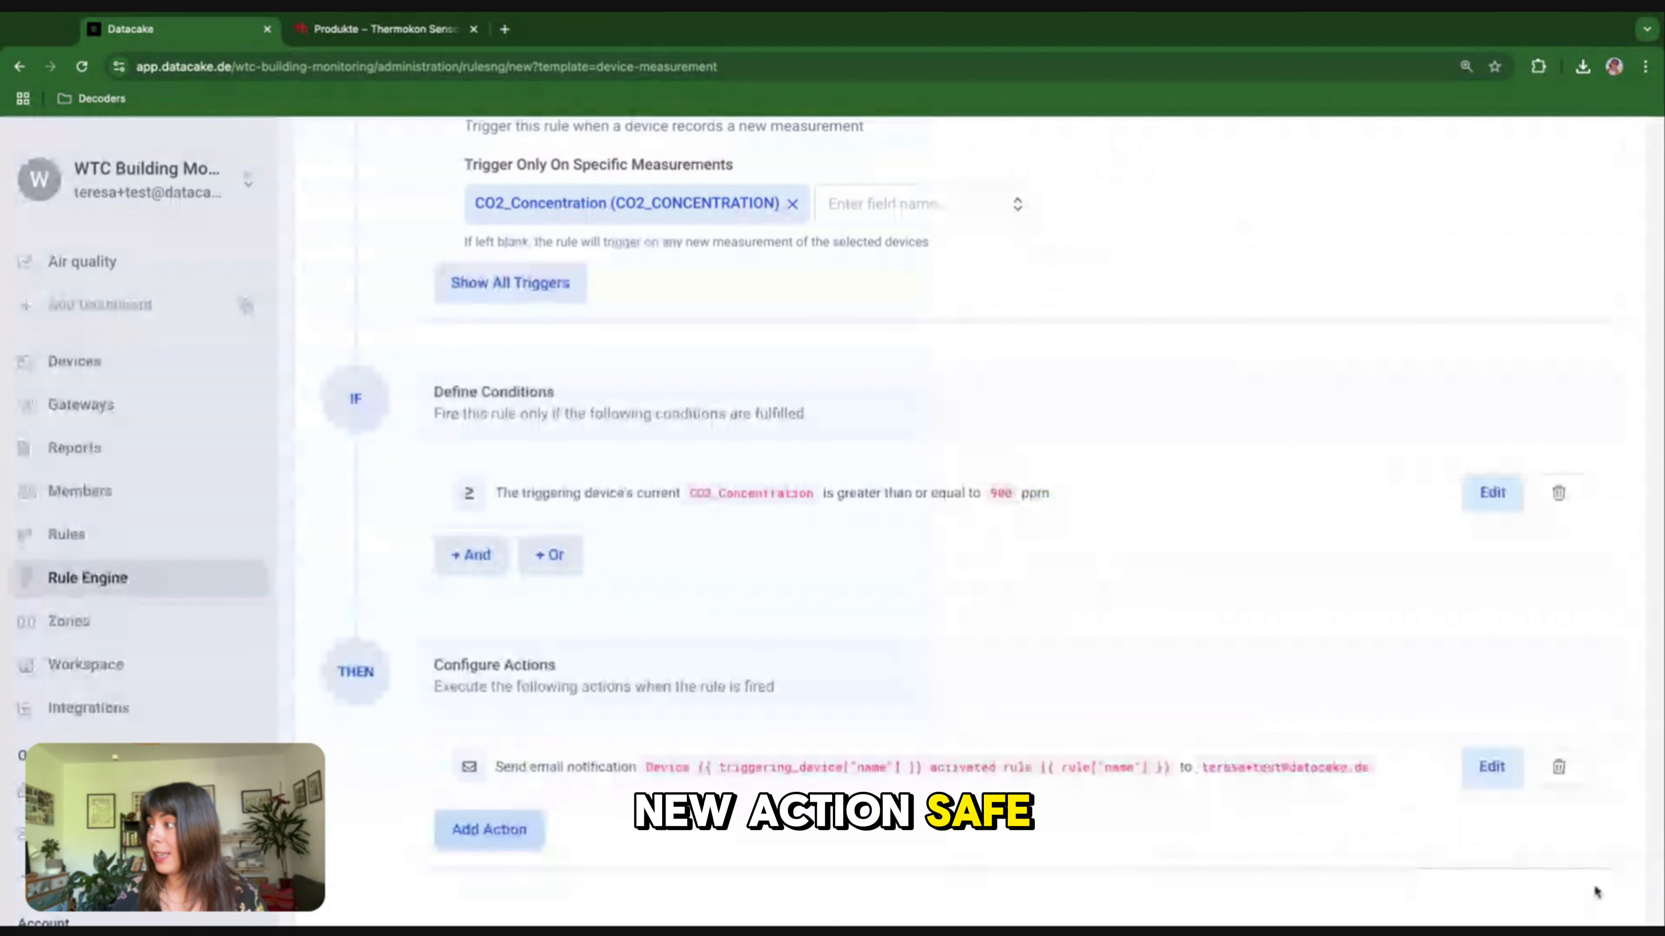
scroll(1598, 892, "down", 2)
left_click(1604, 859)
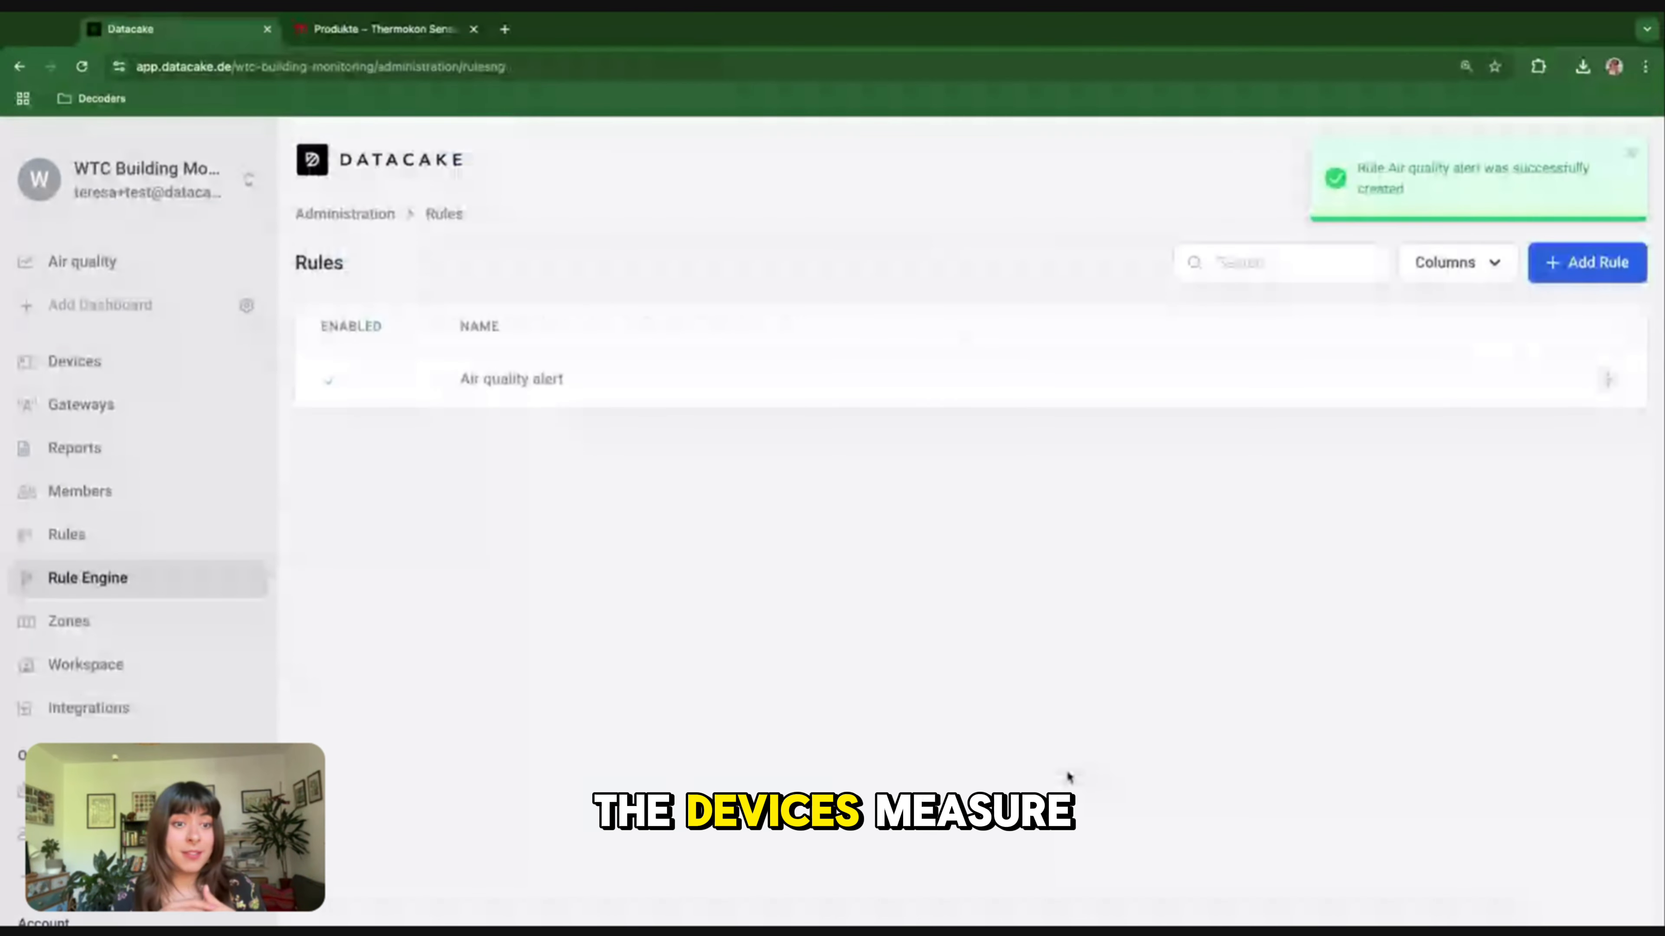